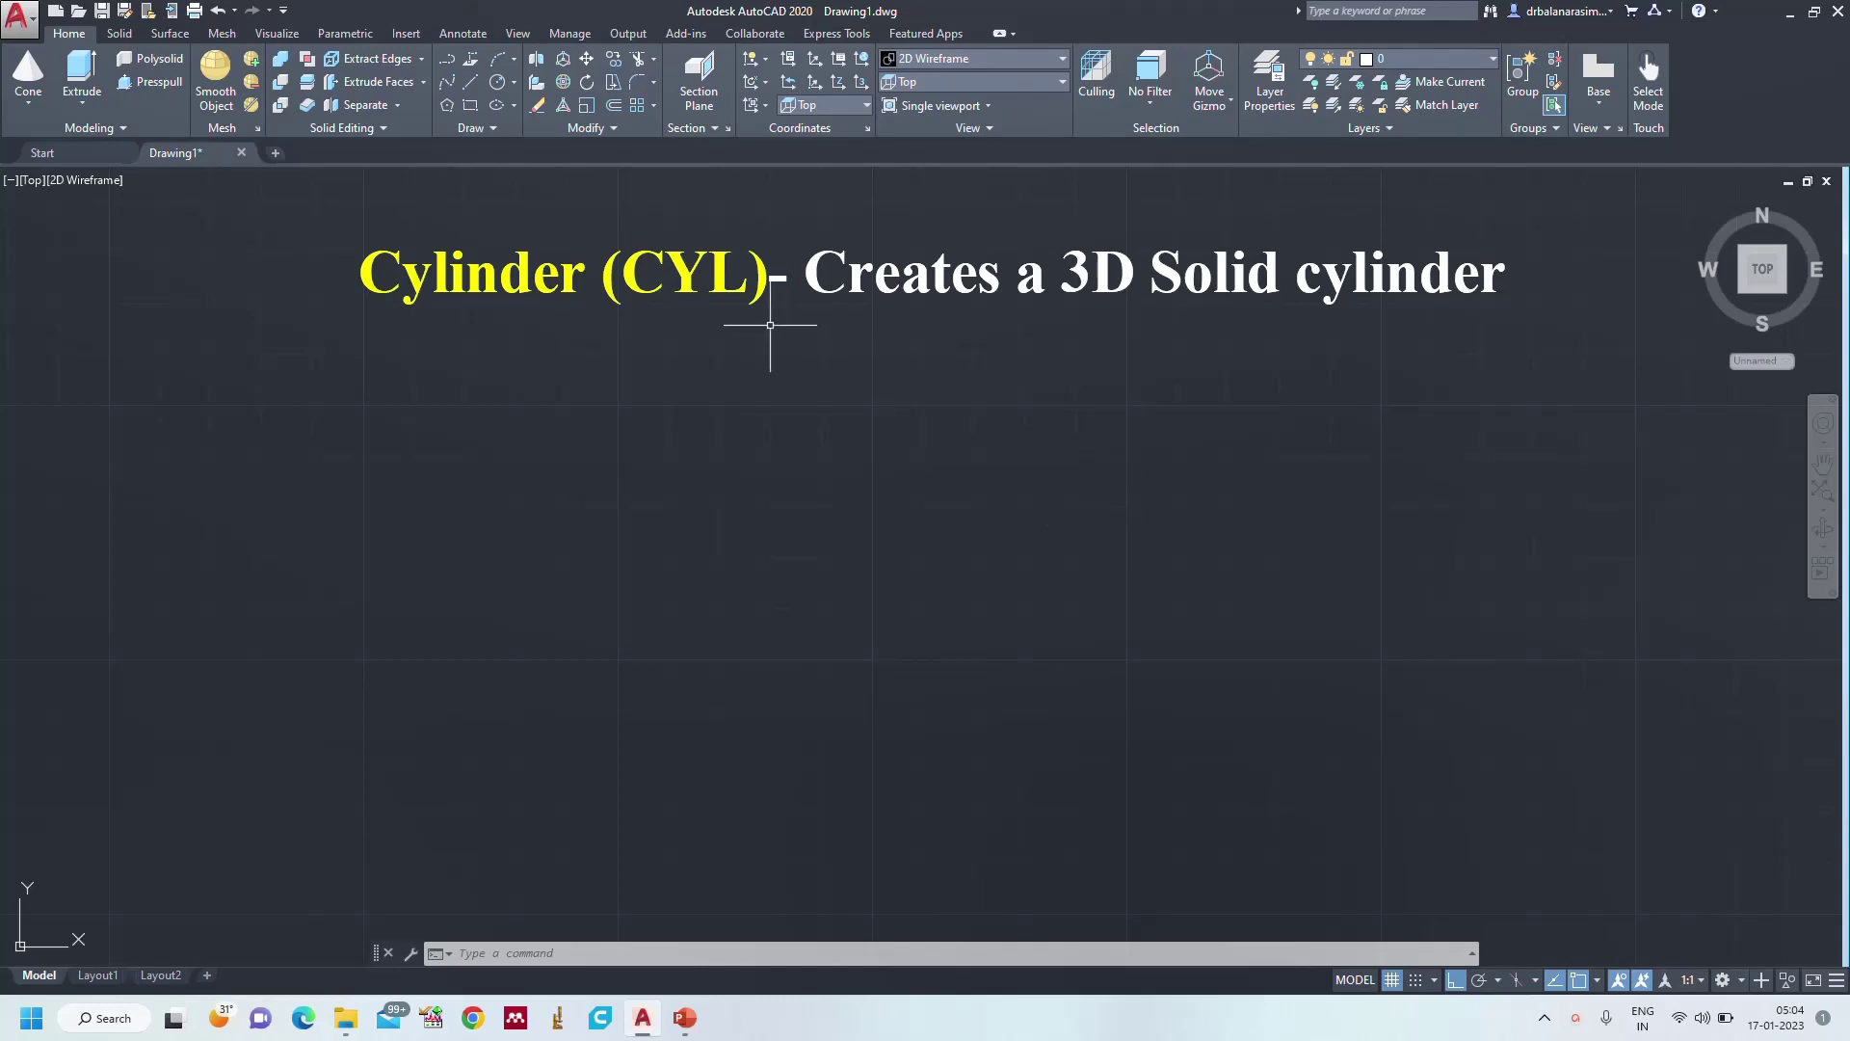
pyautogui.click(27, 104)
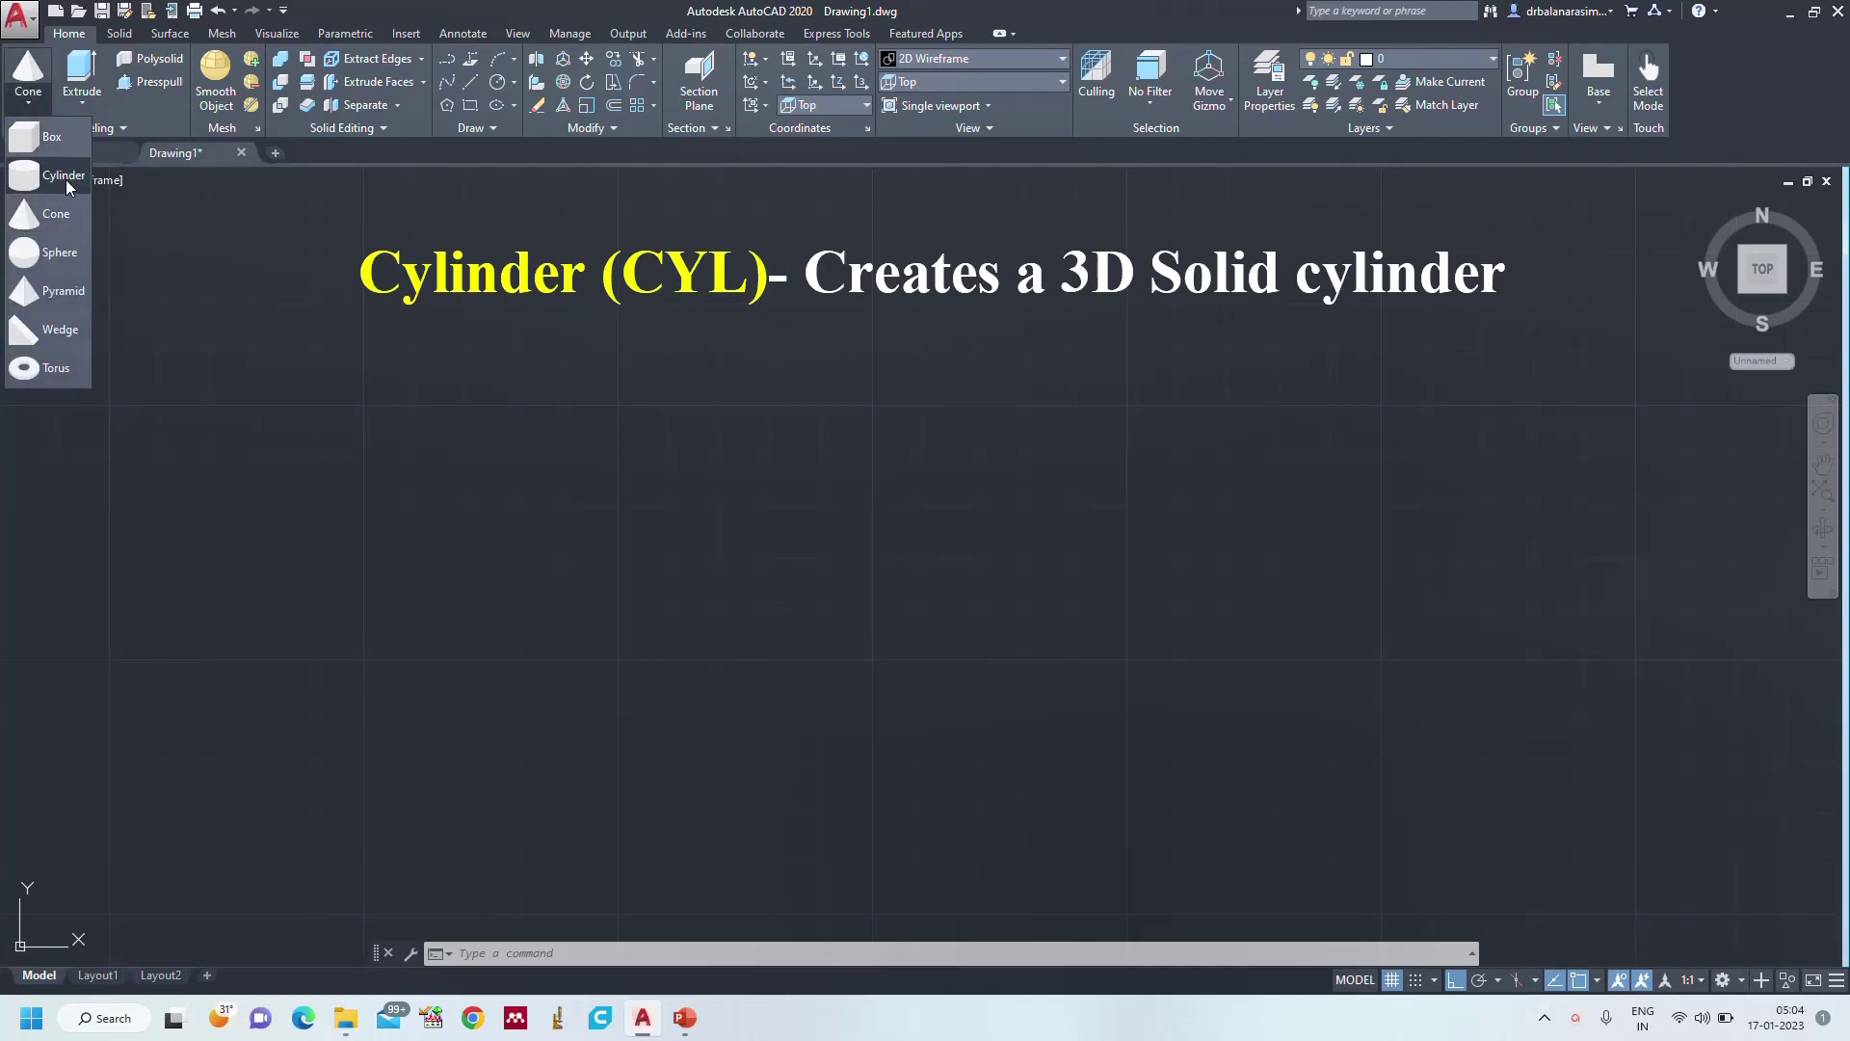
pyautogui.click(1271, 465)
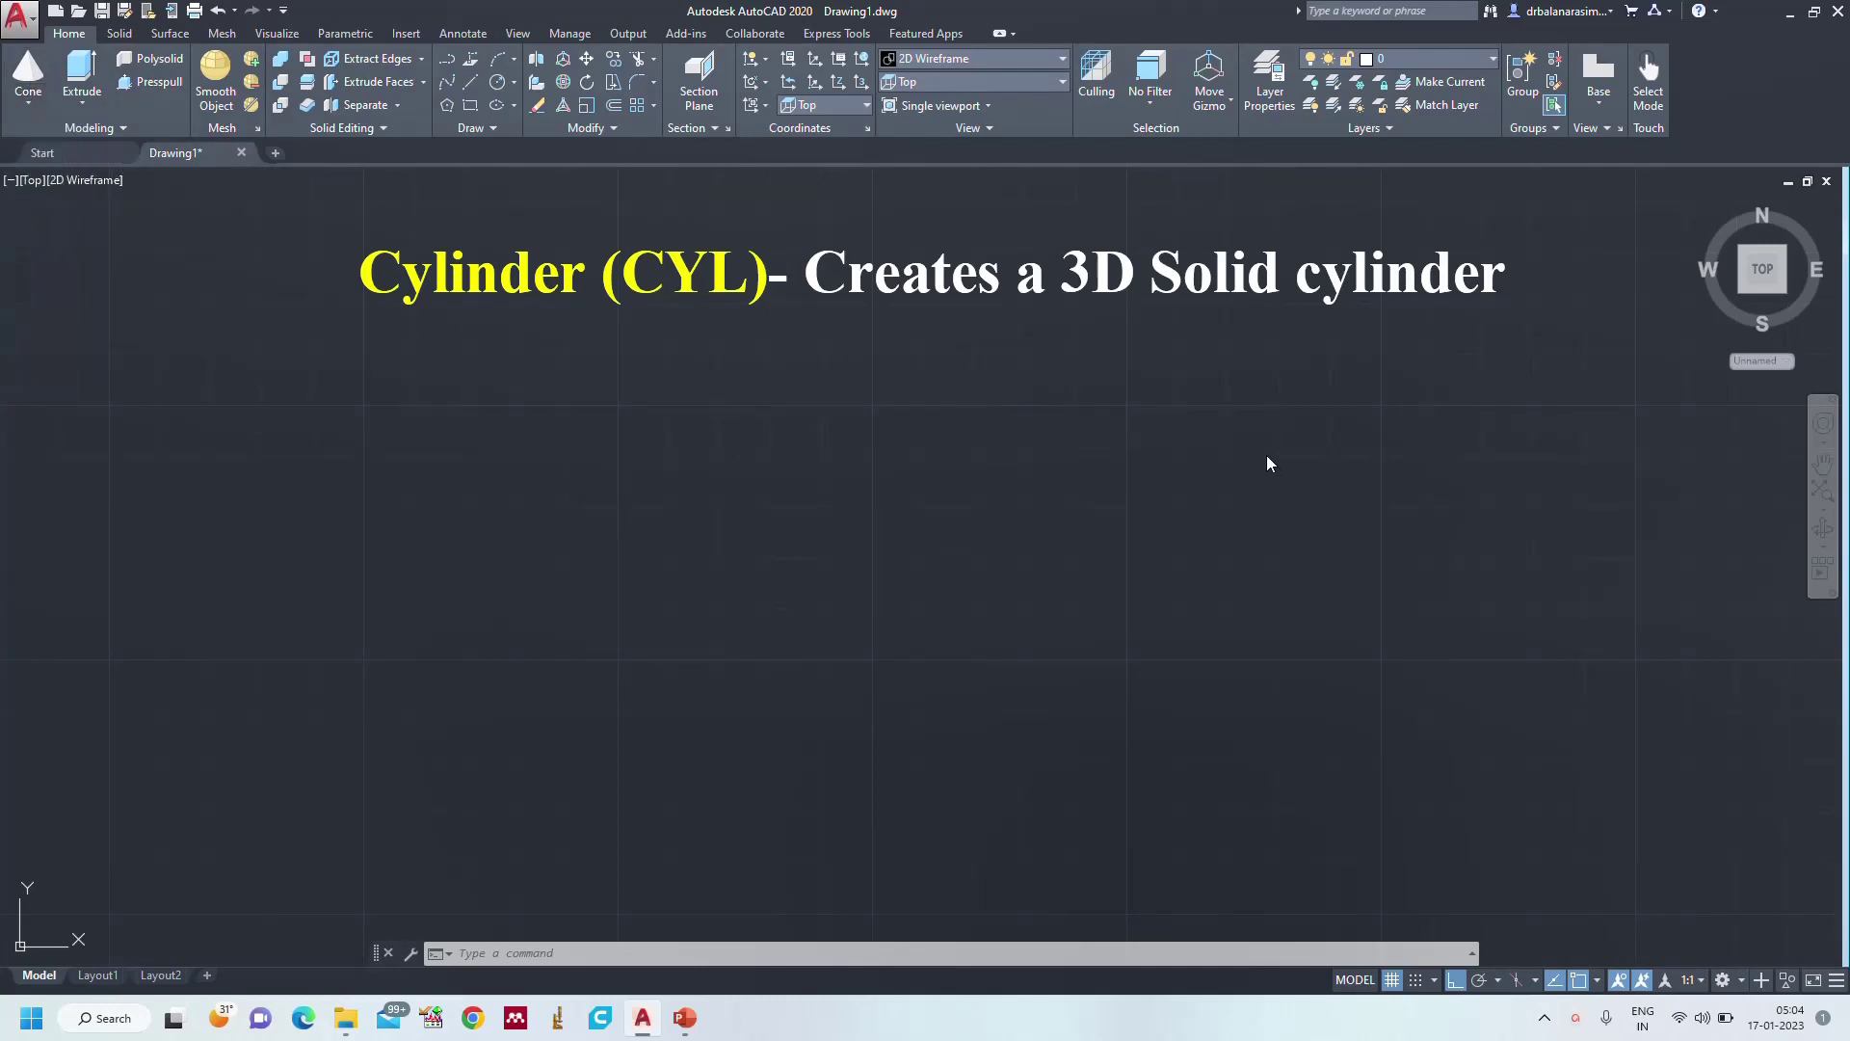
pyautogui.press('Escape')
pyautogui.press('Escape')
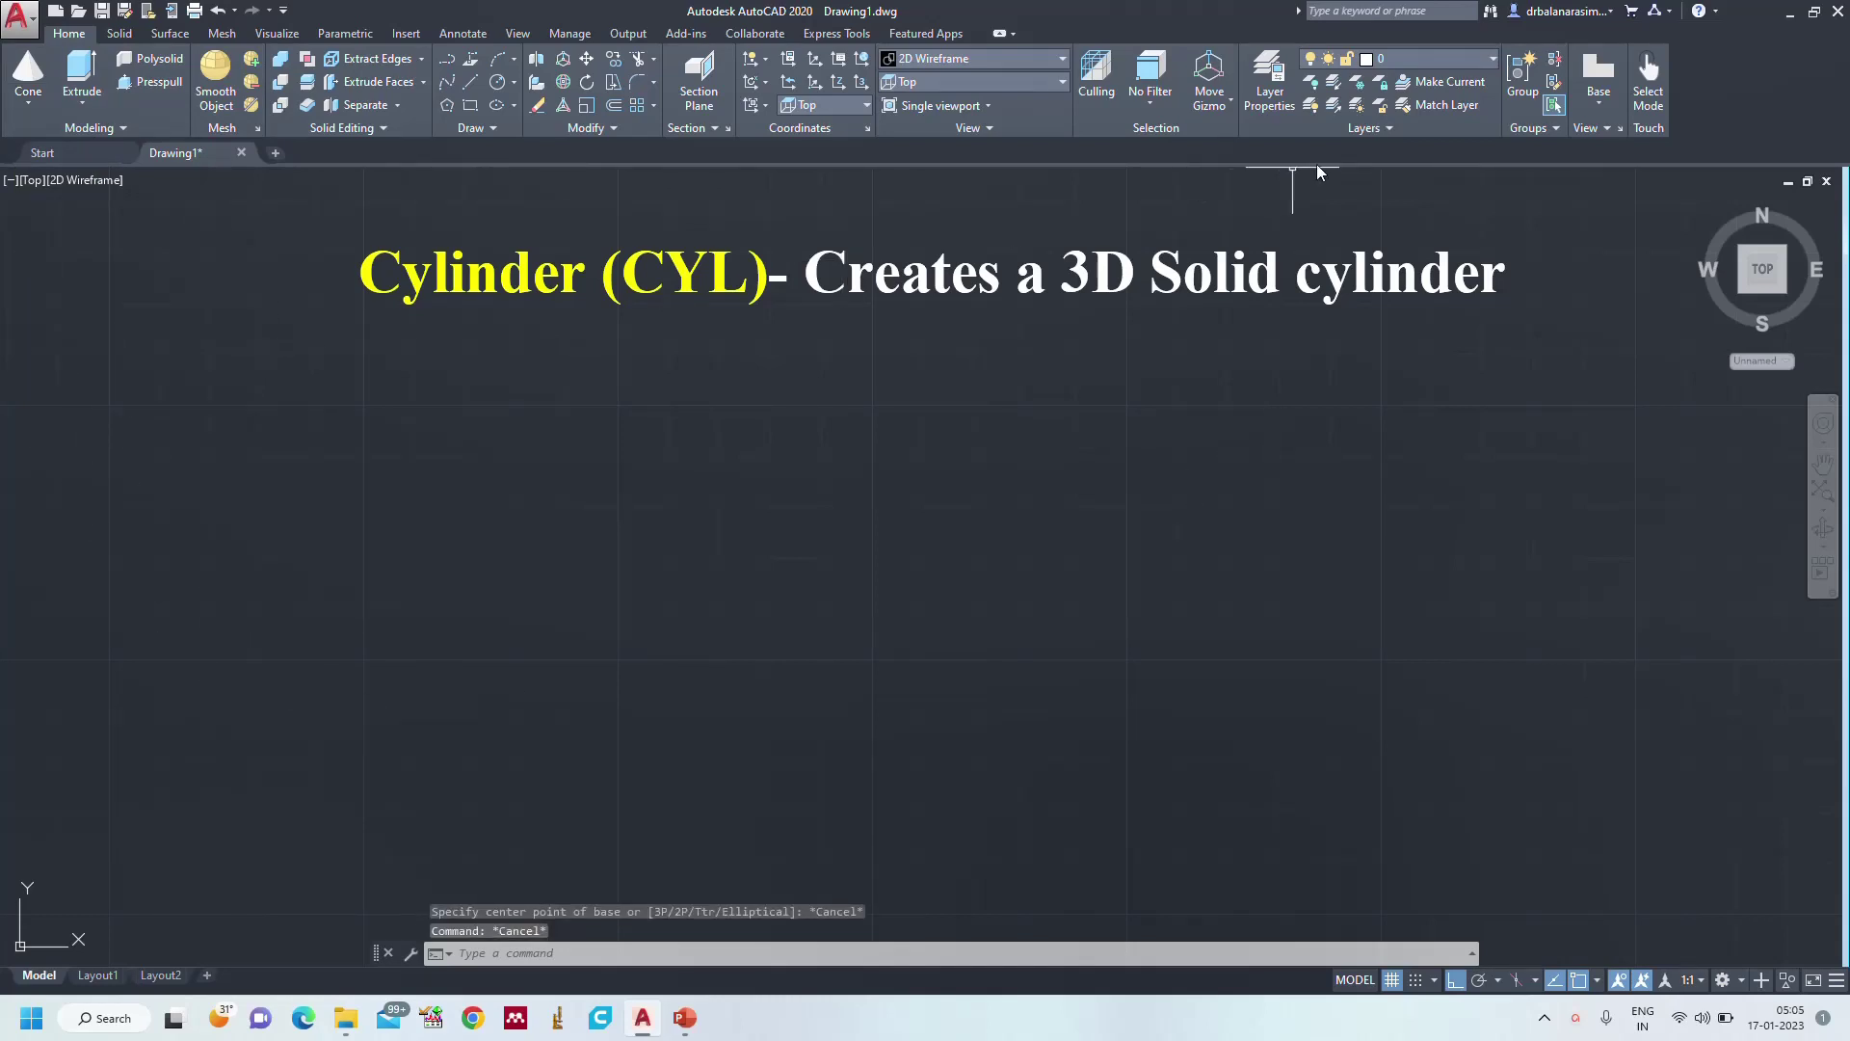
# - Set the viewport to the SW Isometric view with the title text and empty space beside it in view
pyautogui.click(1008, 82)
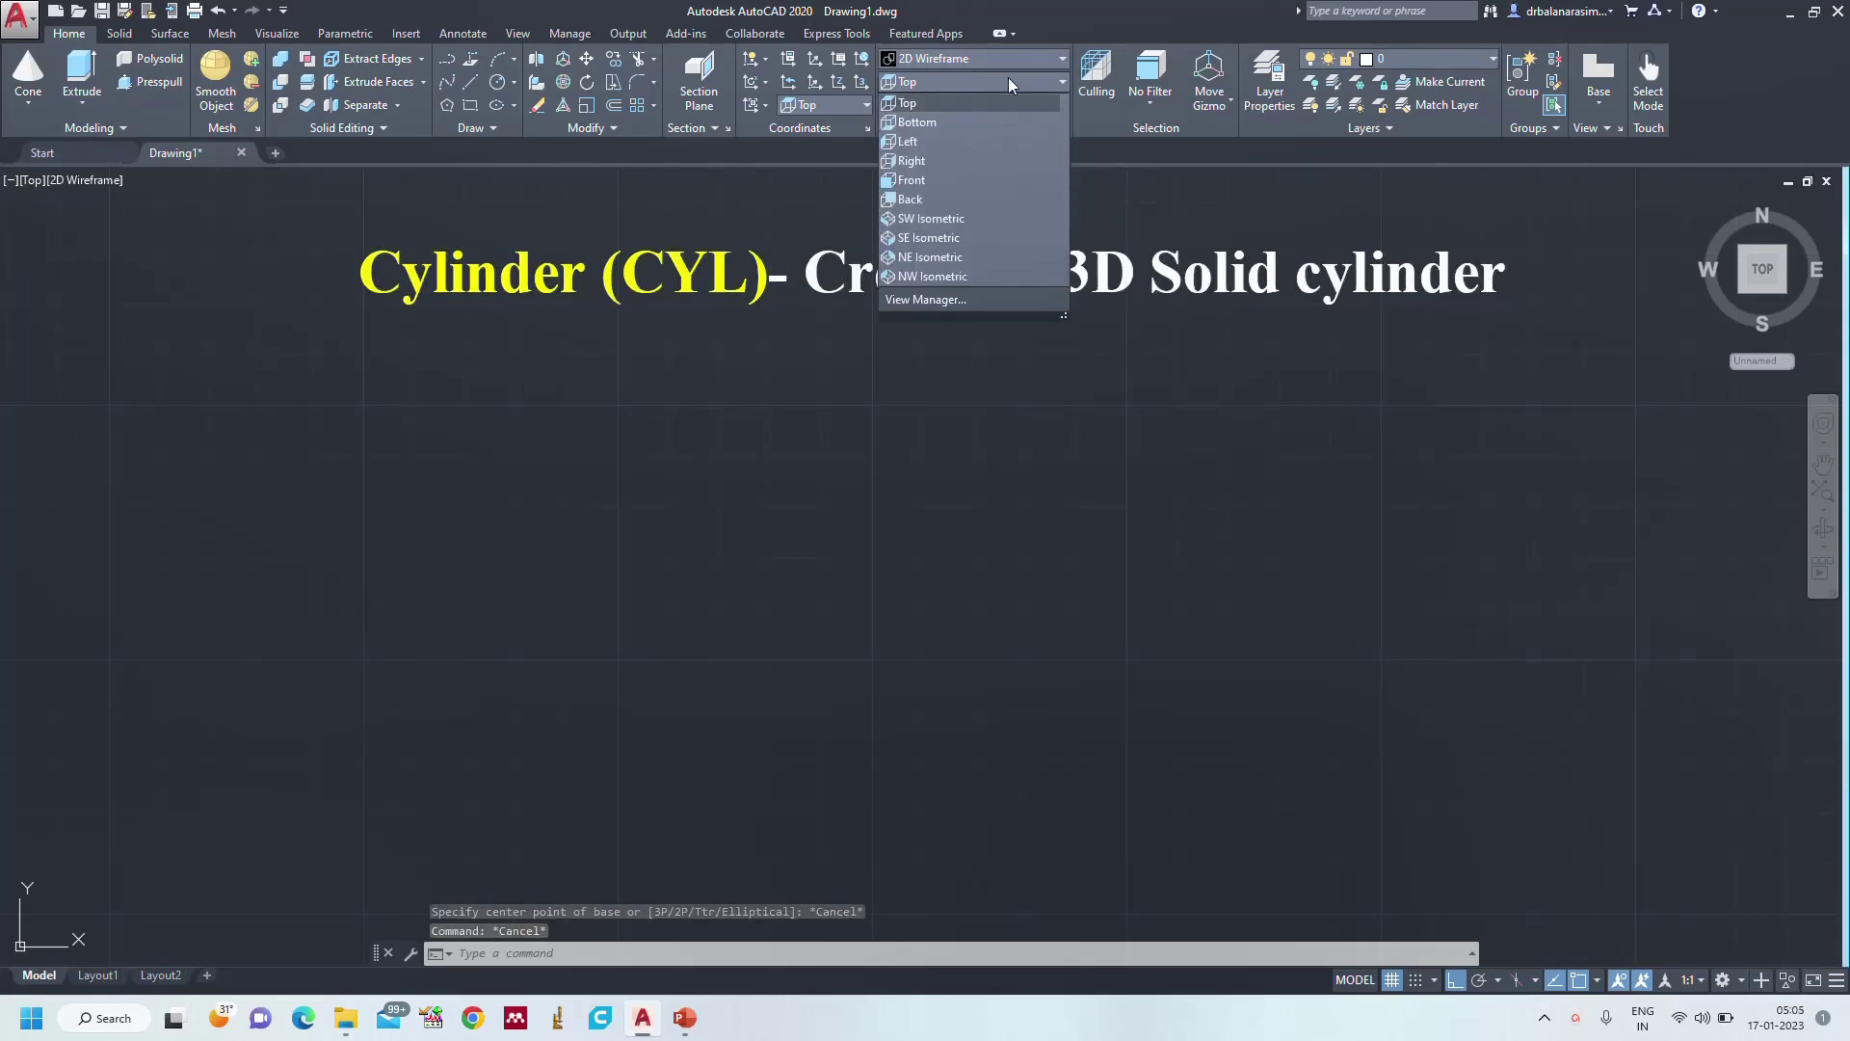
pyautogui.click(938, 219)
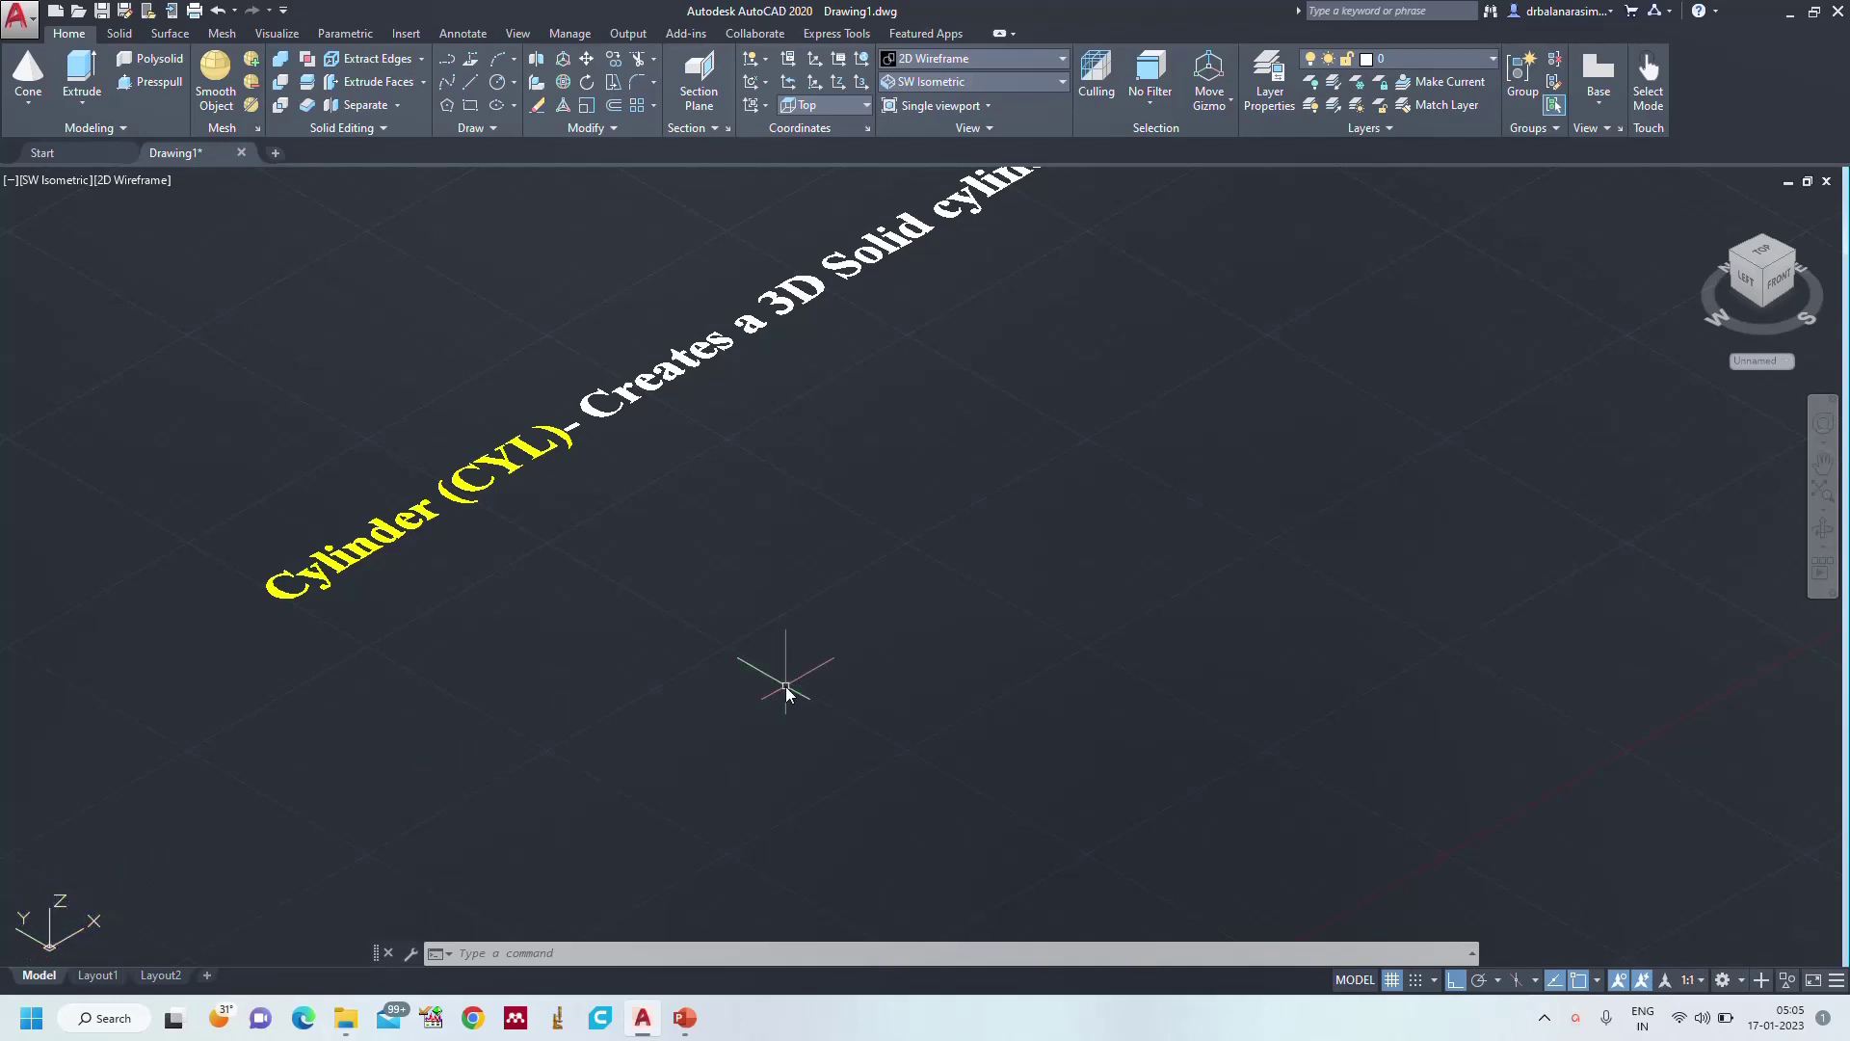
pyautogui.scroll(-3, 996, 569)
pyautogui.moveTo(996, 570); pyautogui.dragTo(898, 628, button='middle')
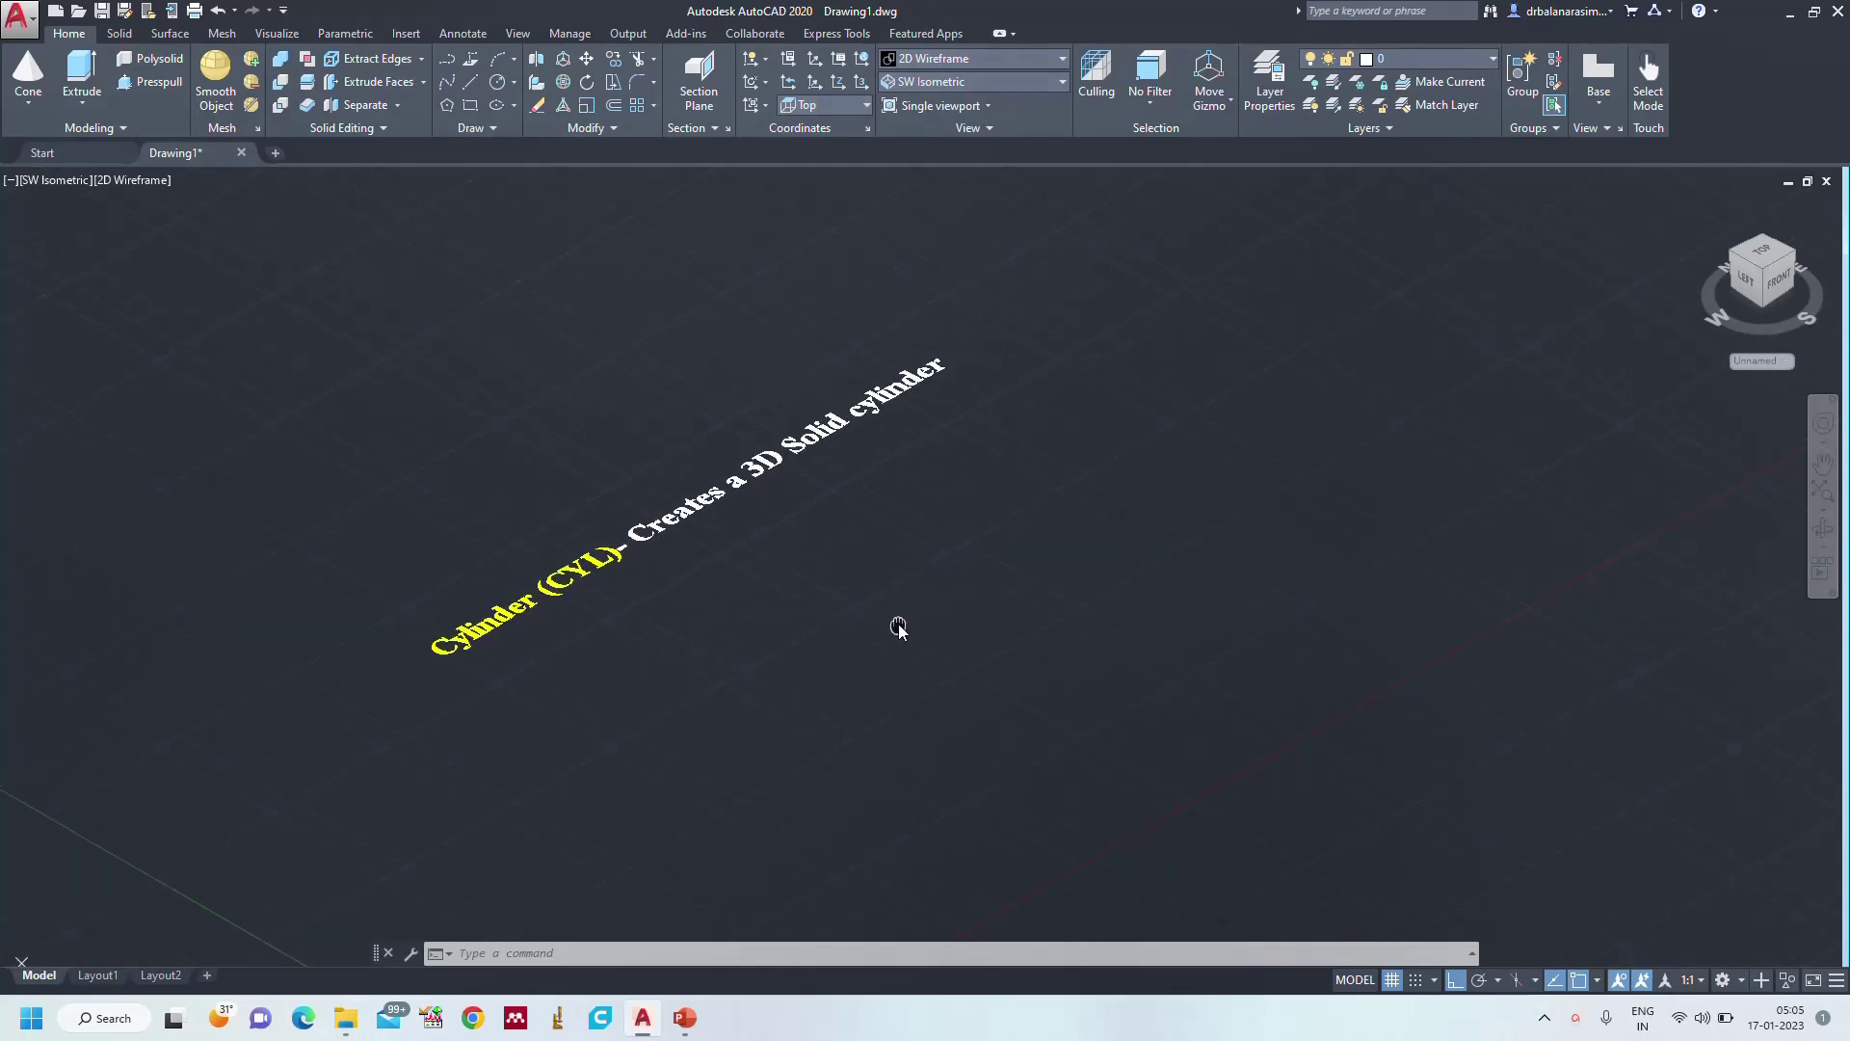
pyautogui.scroll(2, 899, 627)
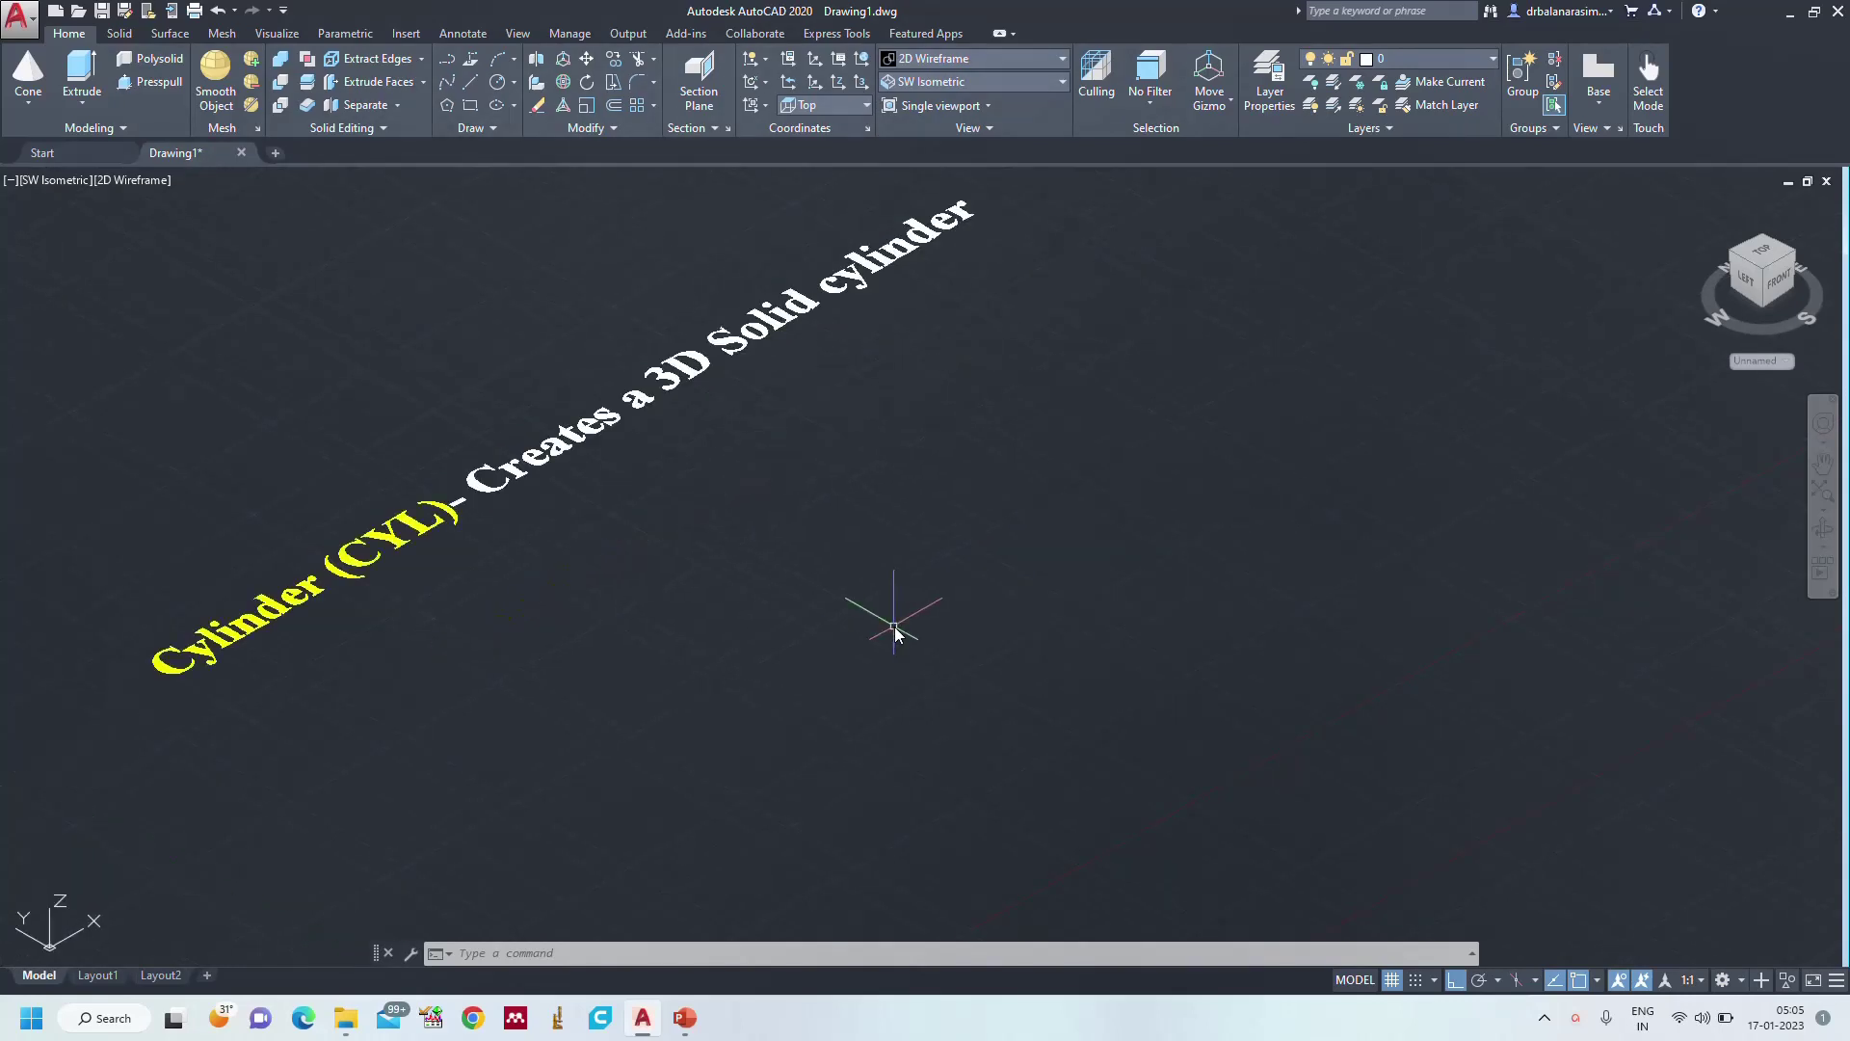
# - Switch to PowerPoint to examine the labelled cylinder diagram slide and return to the AutoCAD drawing
pyautogui.click(685, 1018)
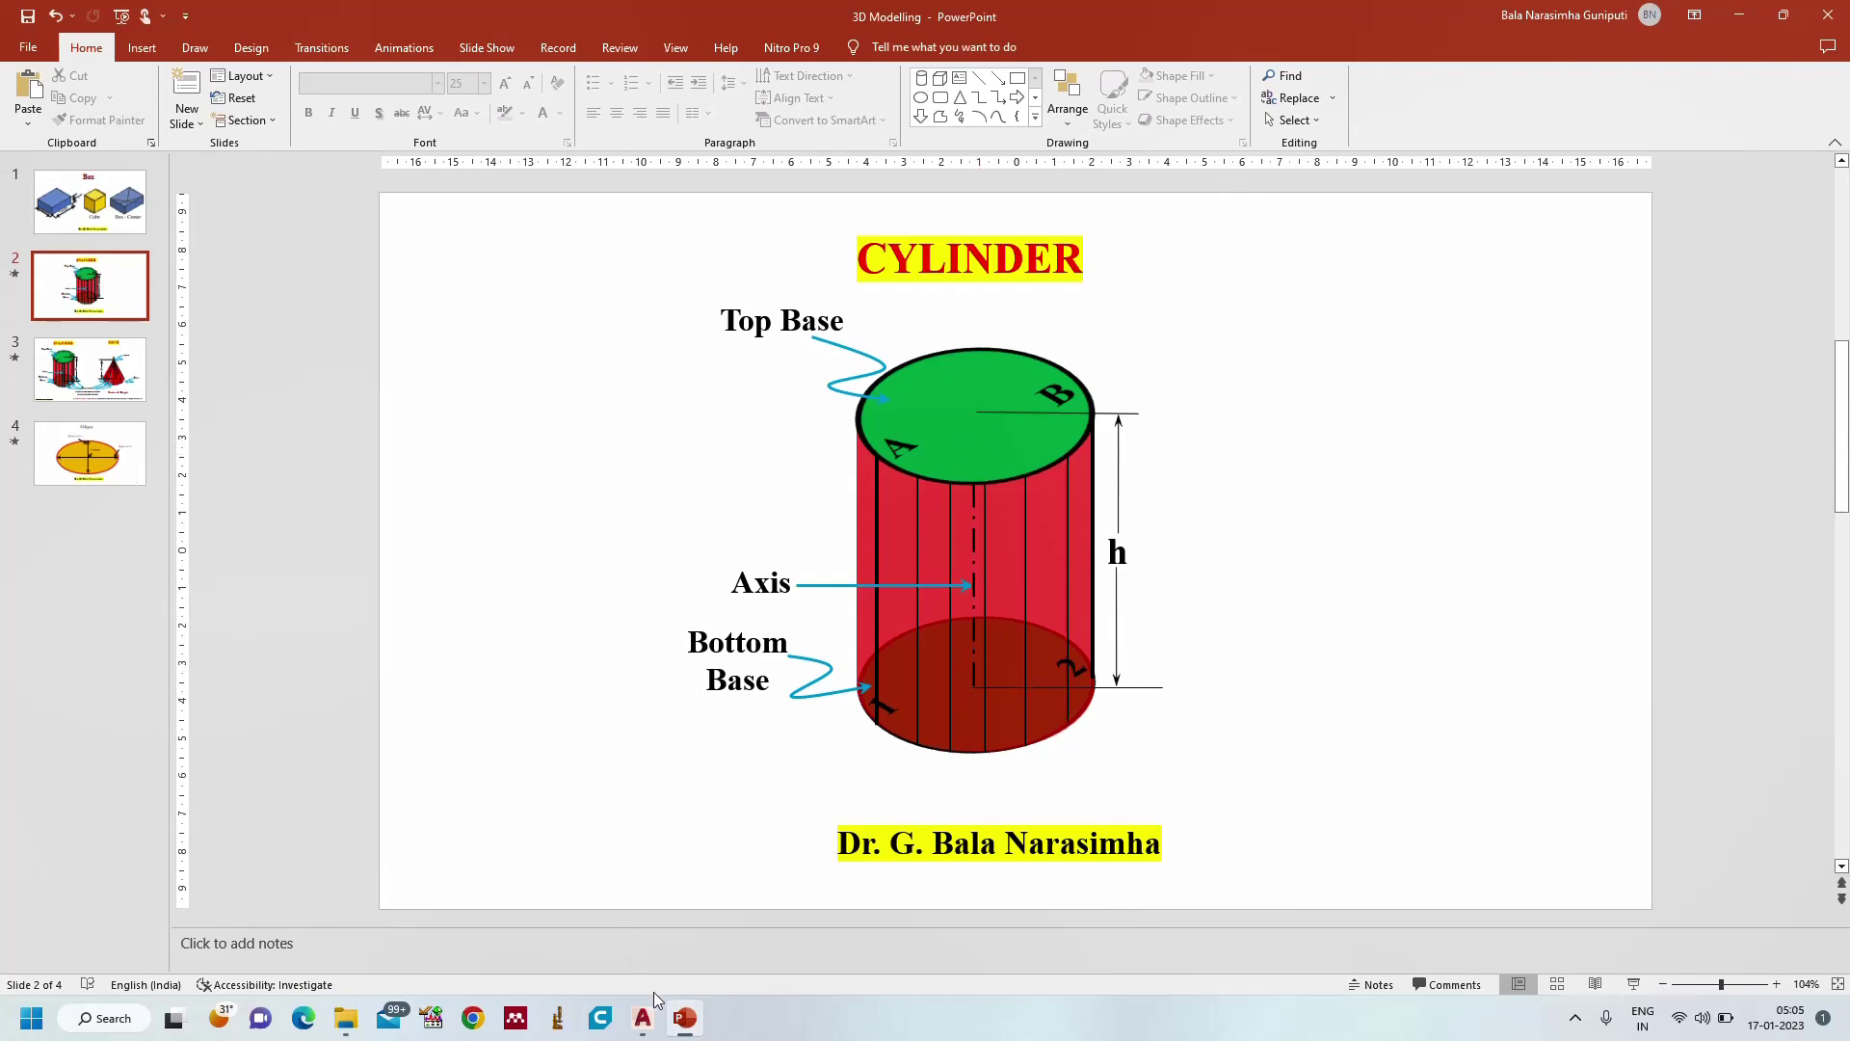
pyautogui.click(646, 1020)
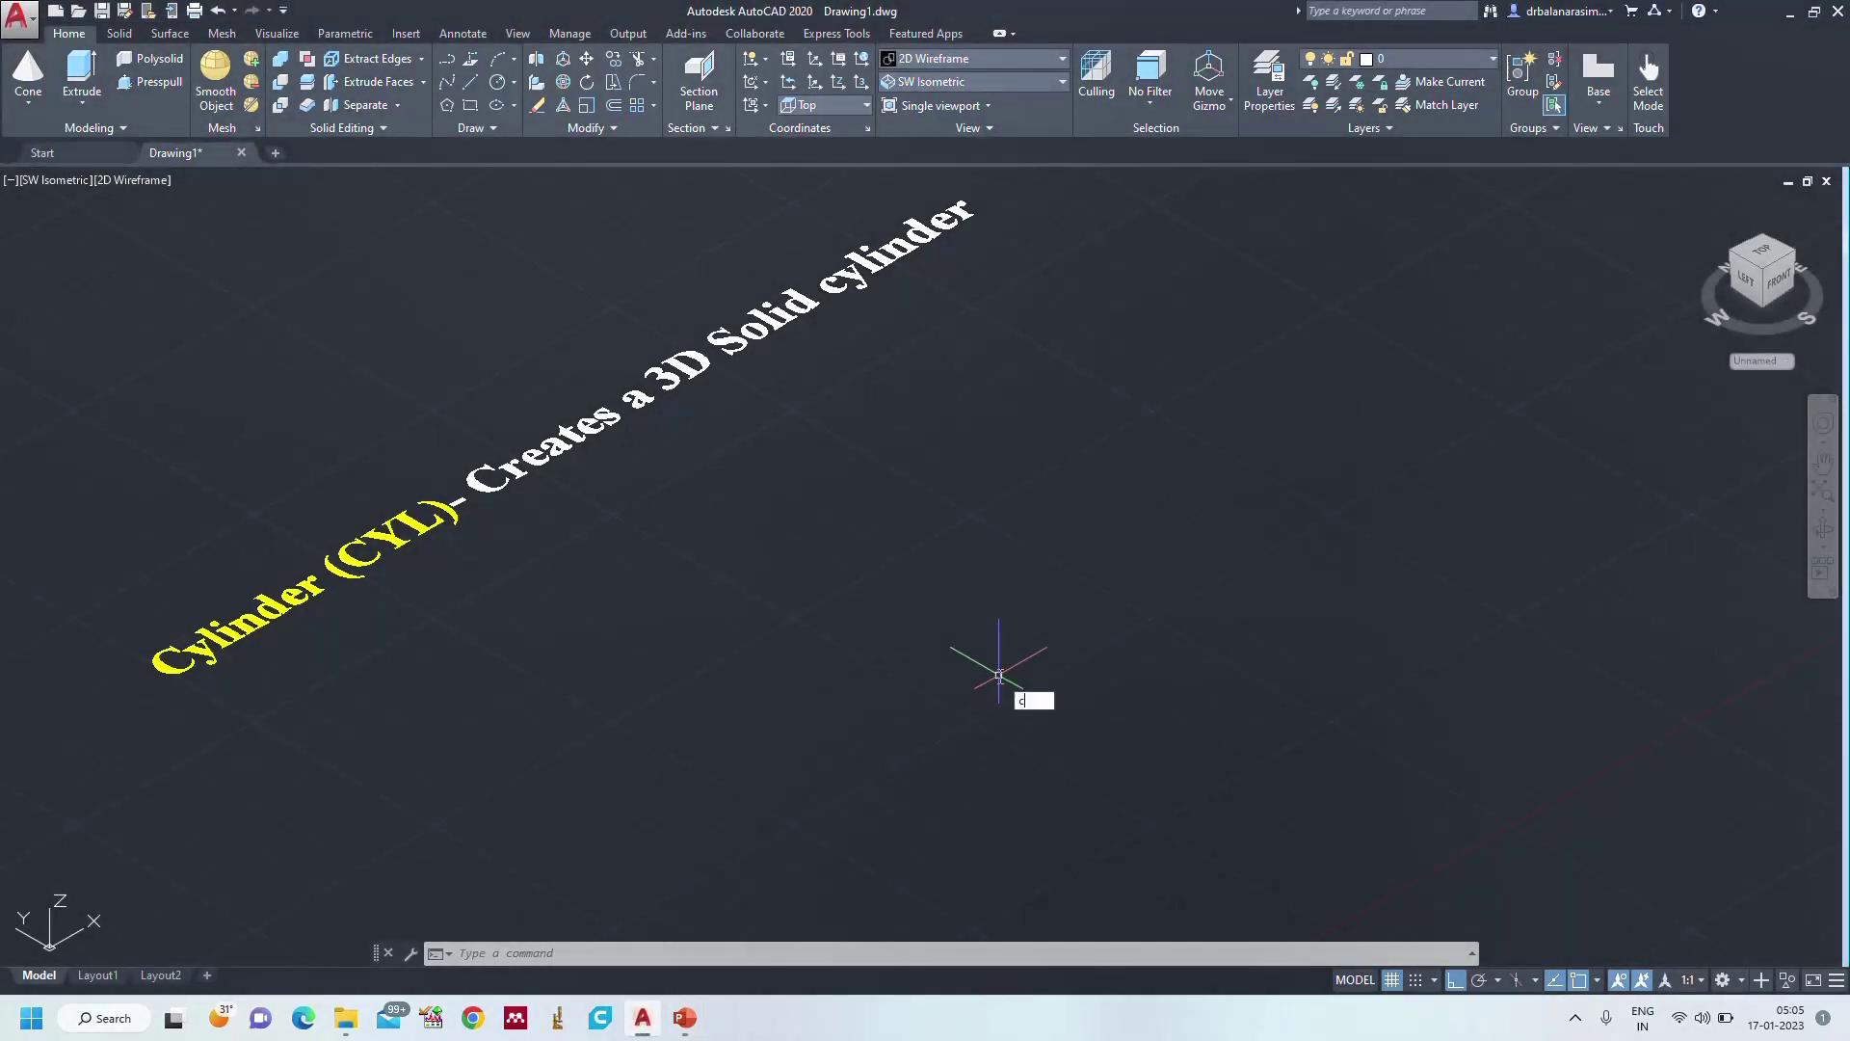
# - Create a solid cylinder with base radius 30 and height 60 in the empty space beside the title text
pyautogui.write('cyl')
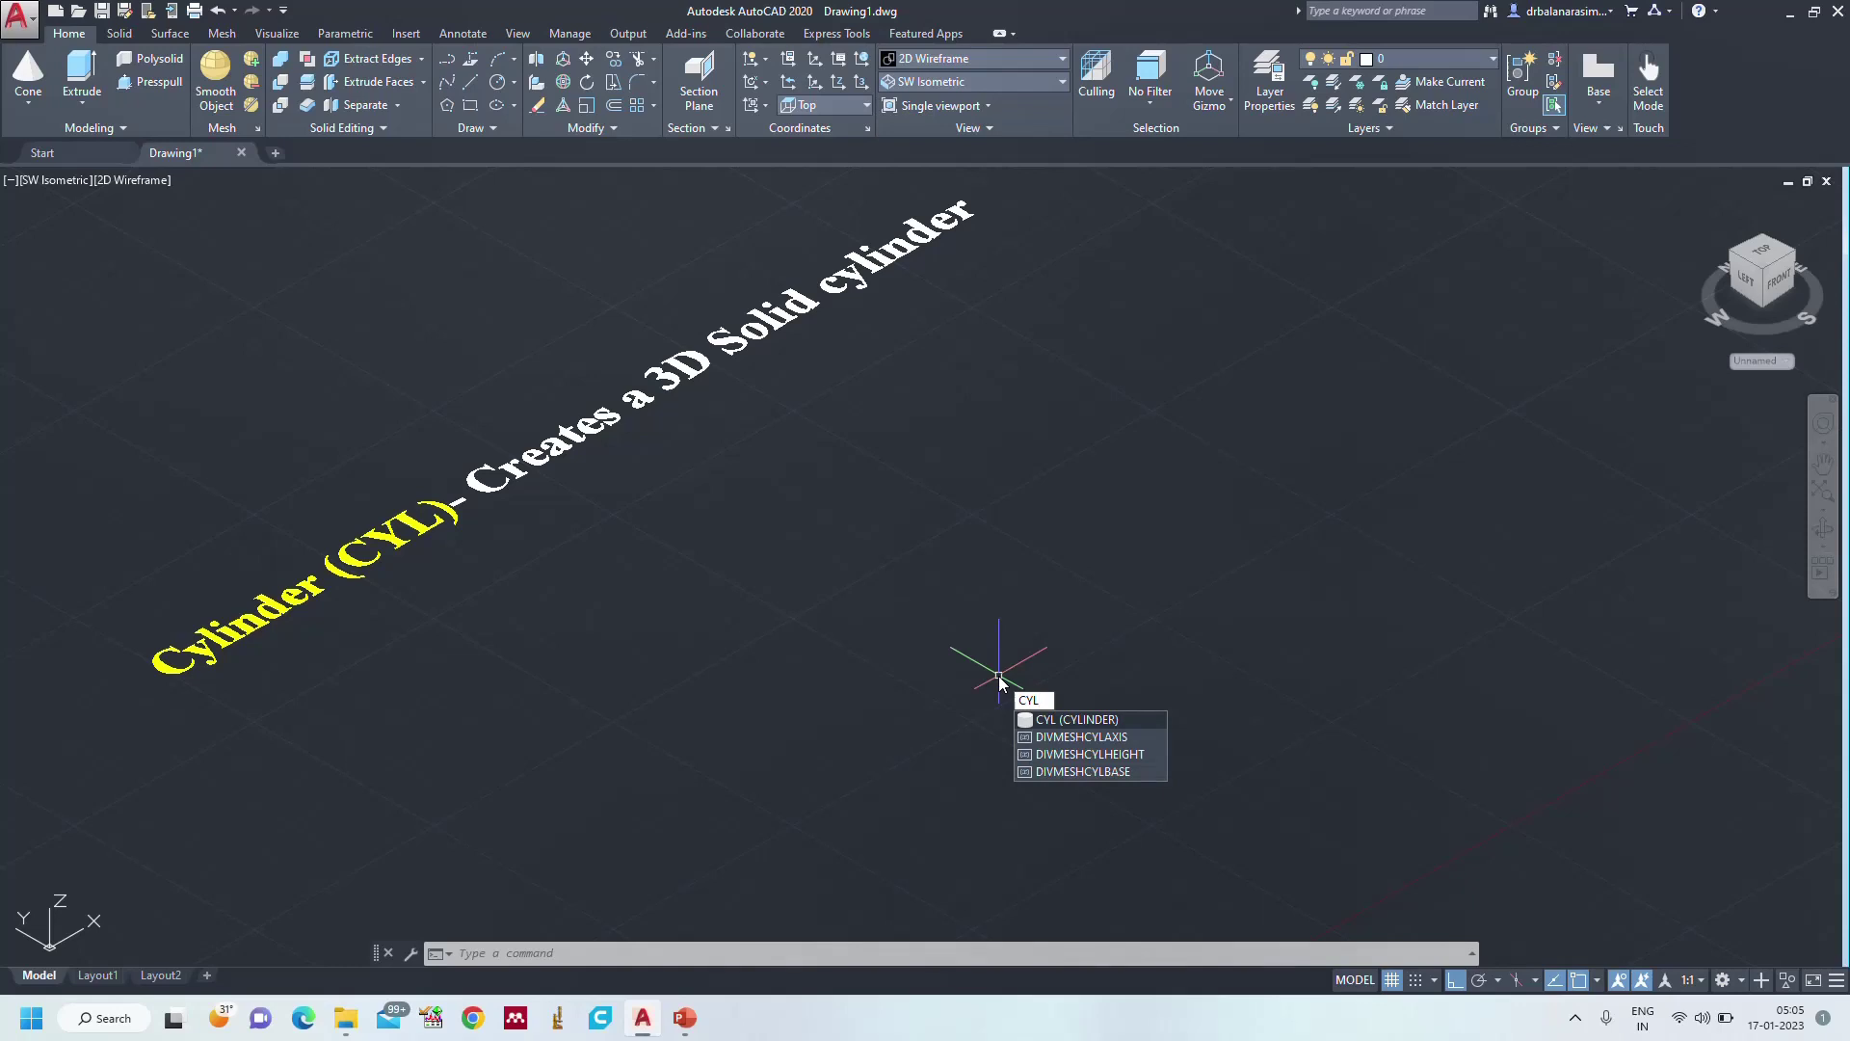
pyautogui.press('Return')
pyautogui.press('Return')
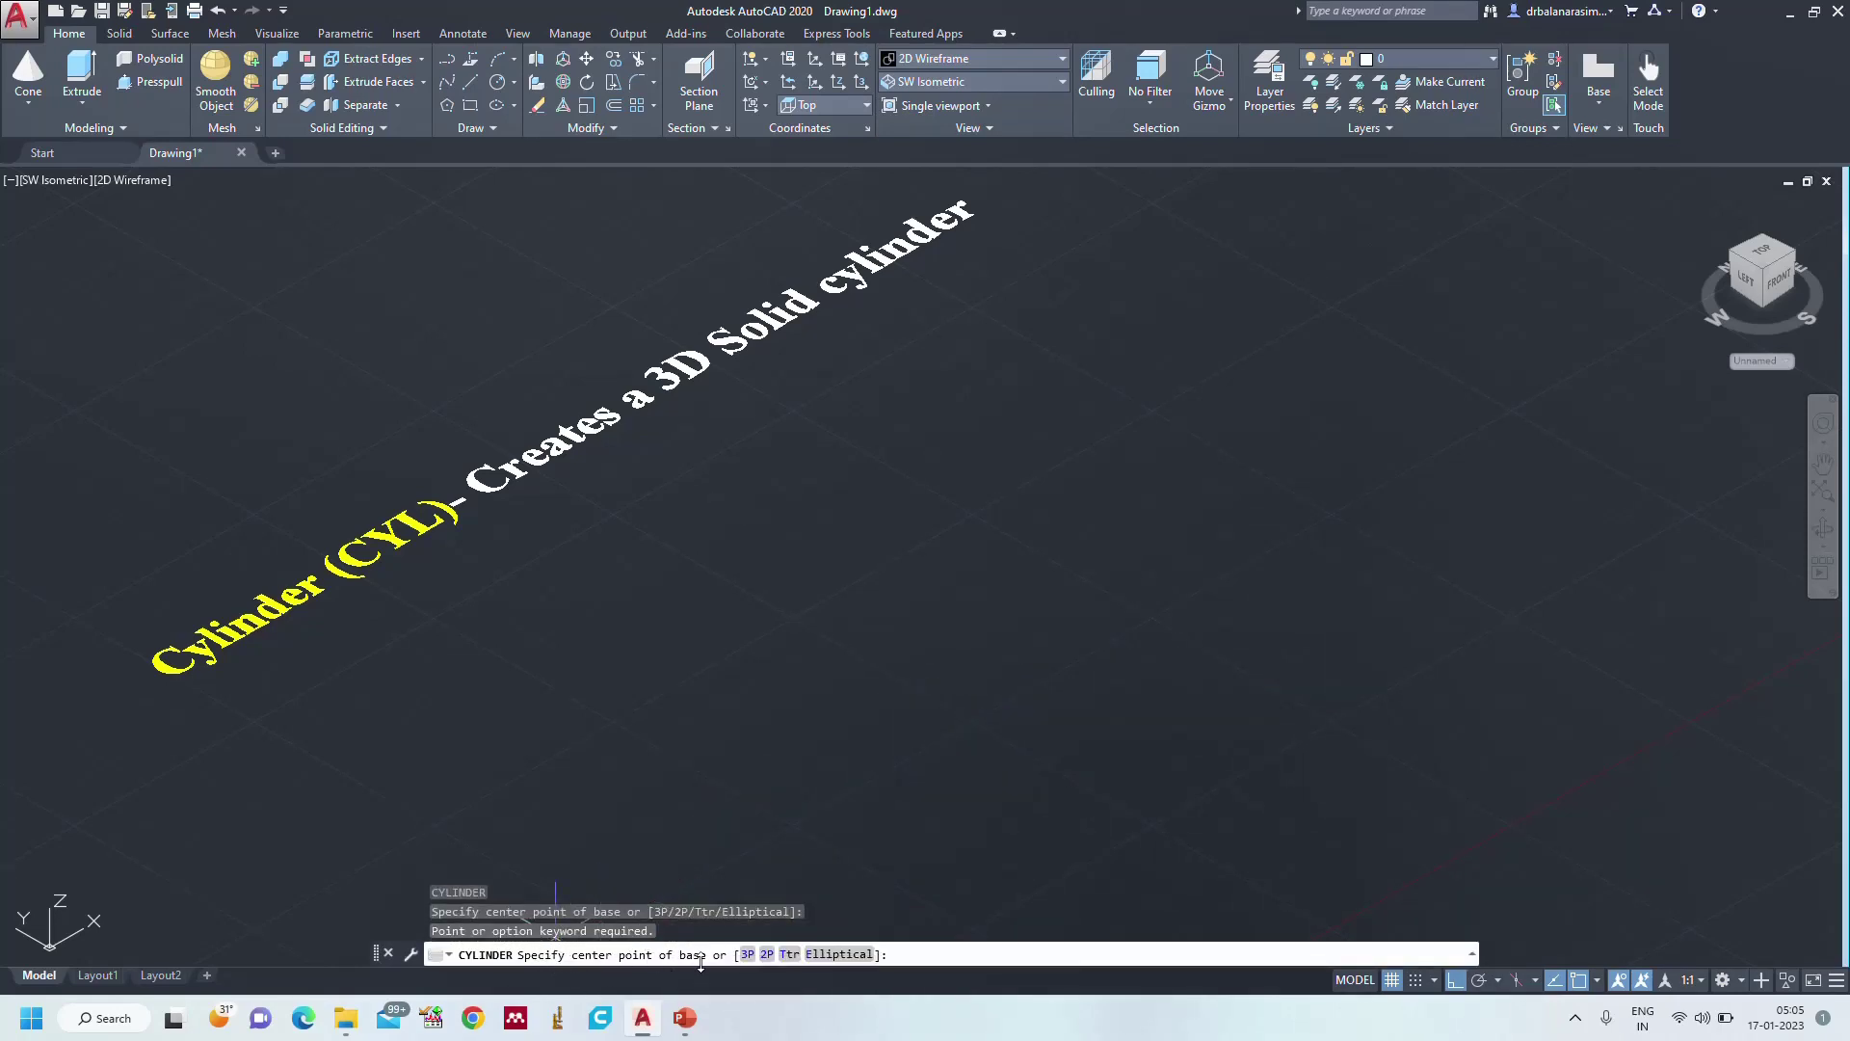
pyautogui.click(981, 618)
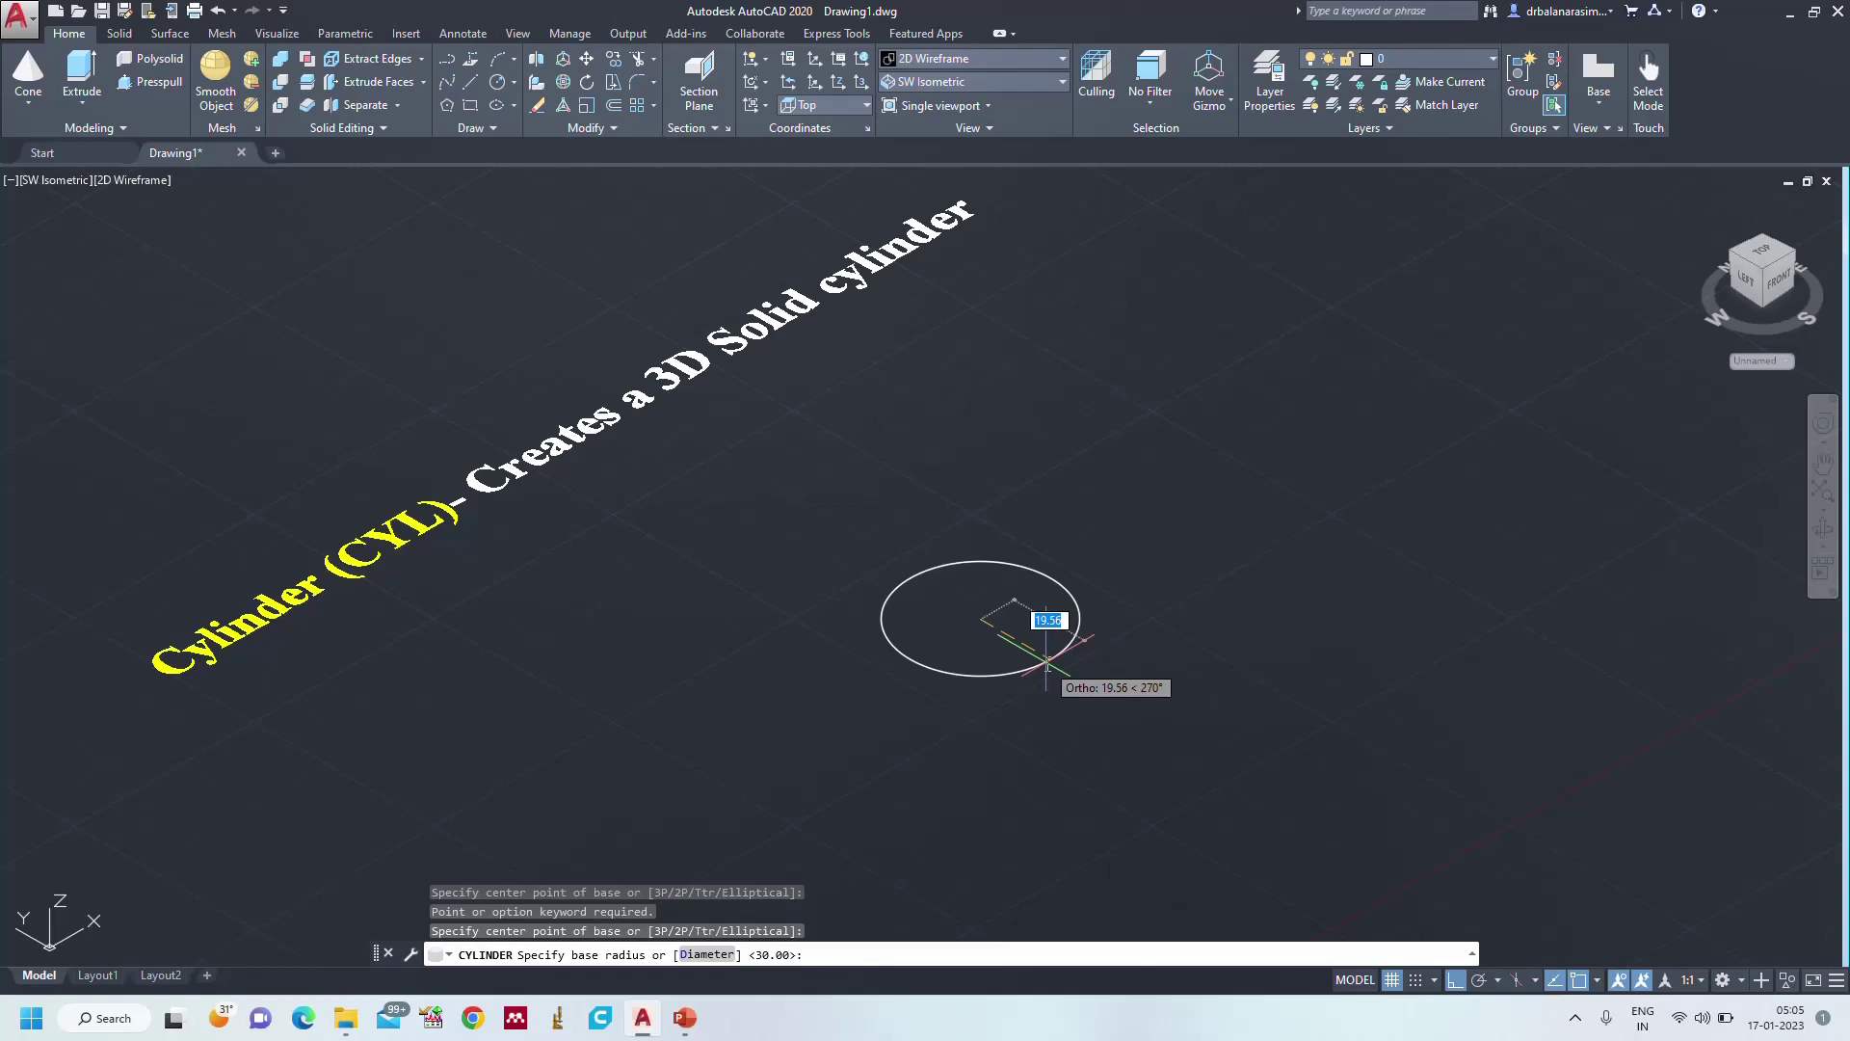
pyautogui.press('BackSpace')
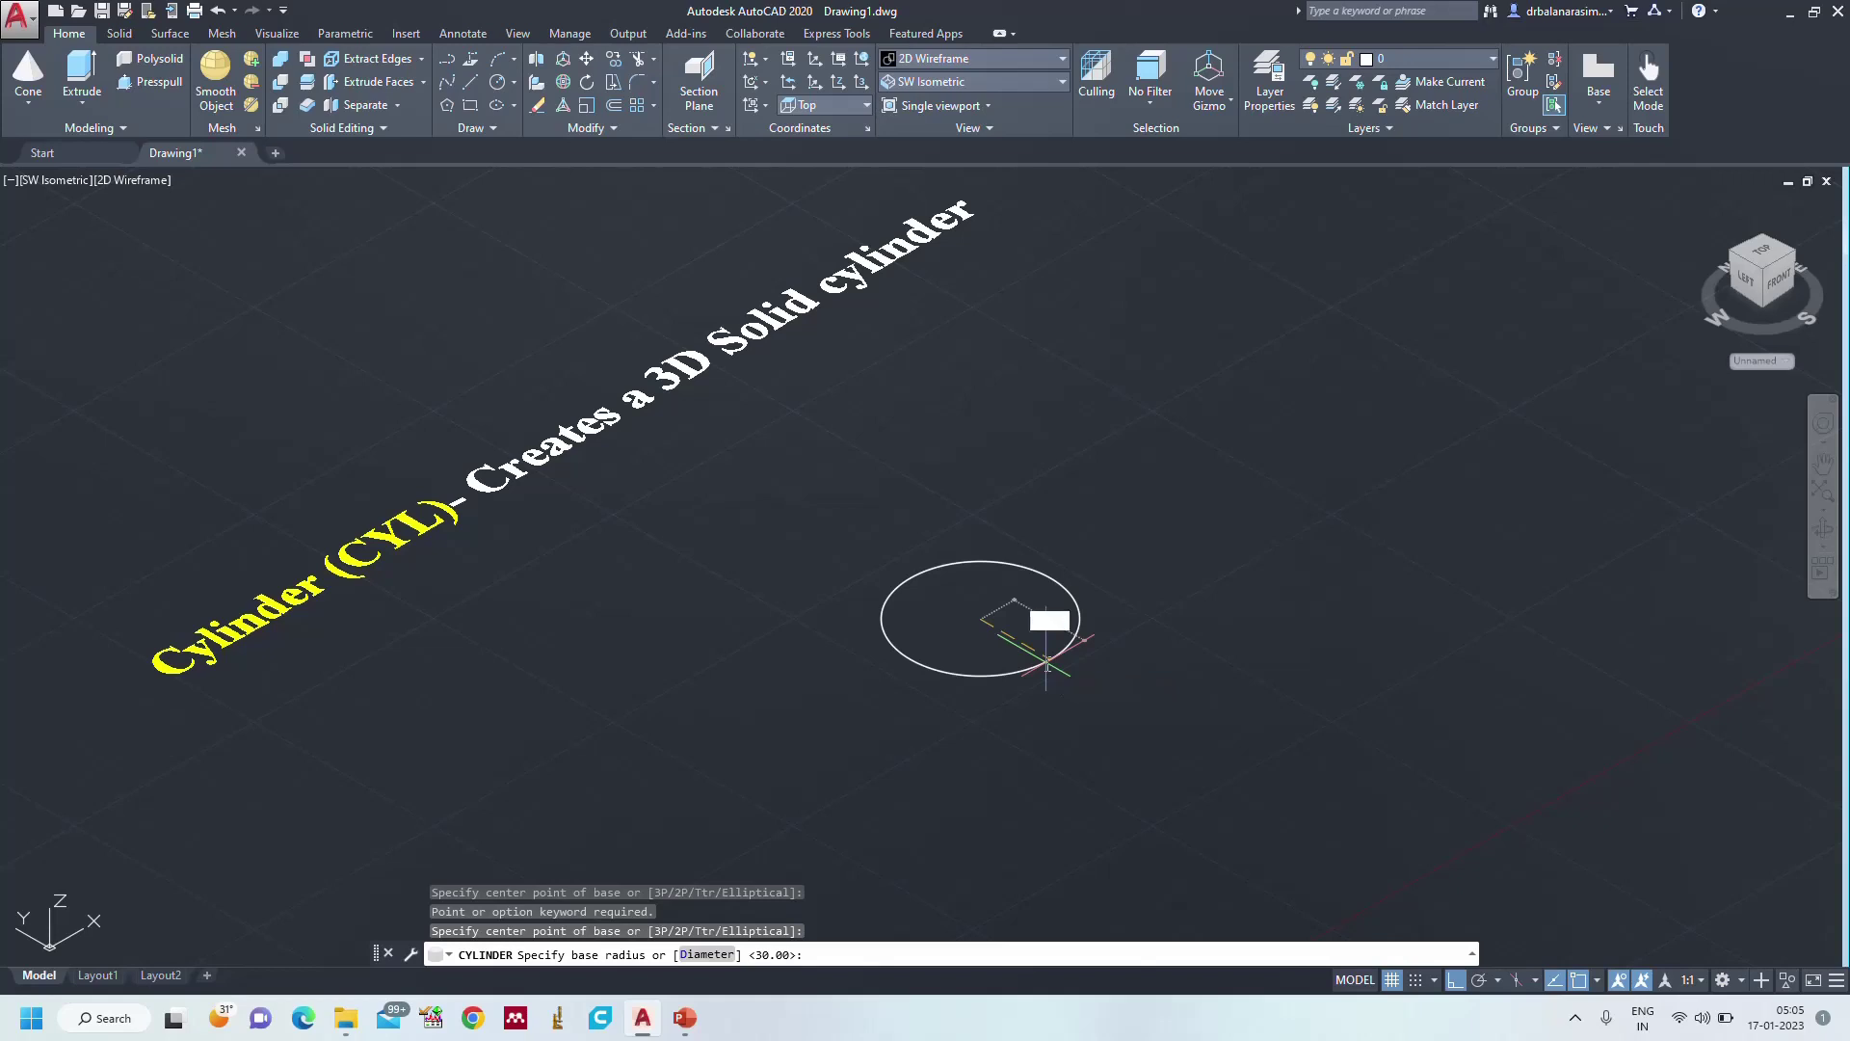
pyautogui.press('Return')
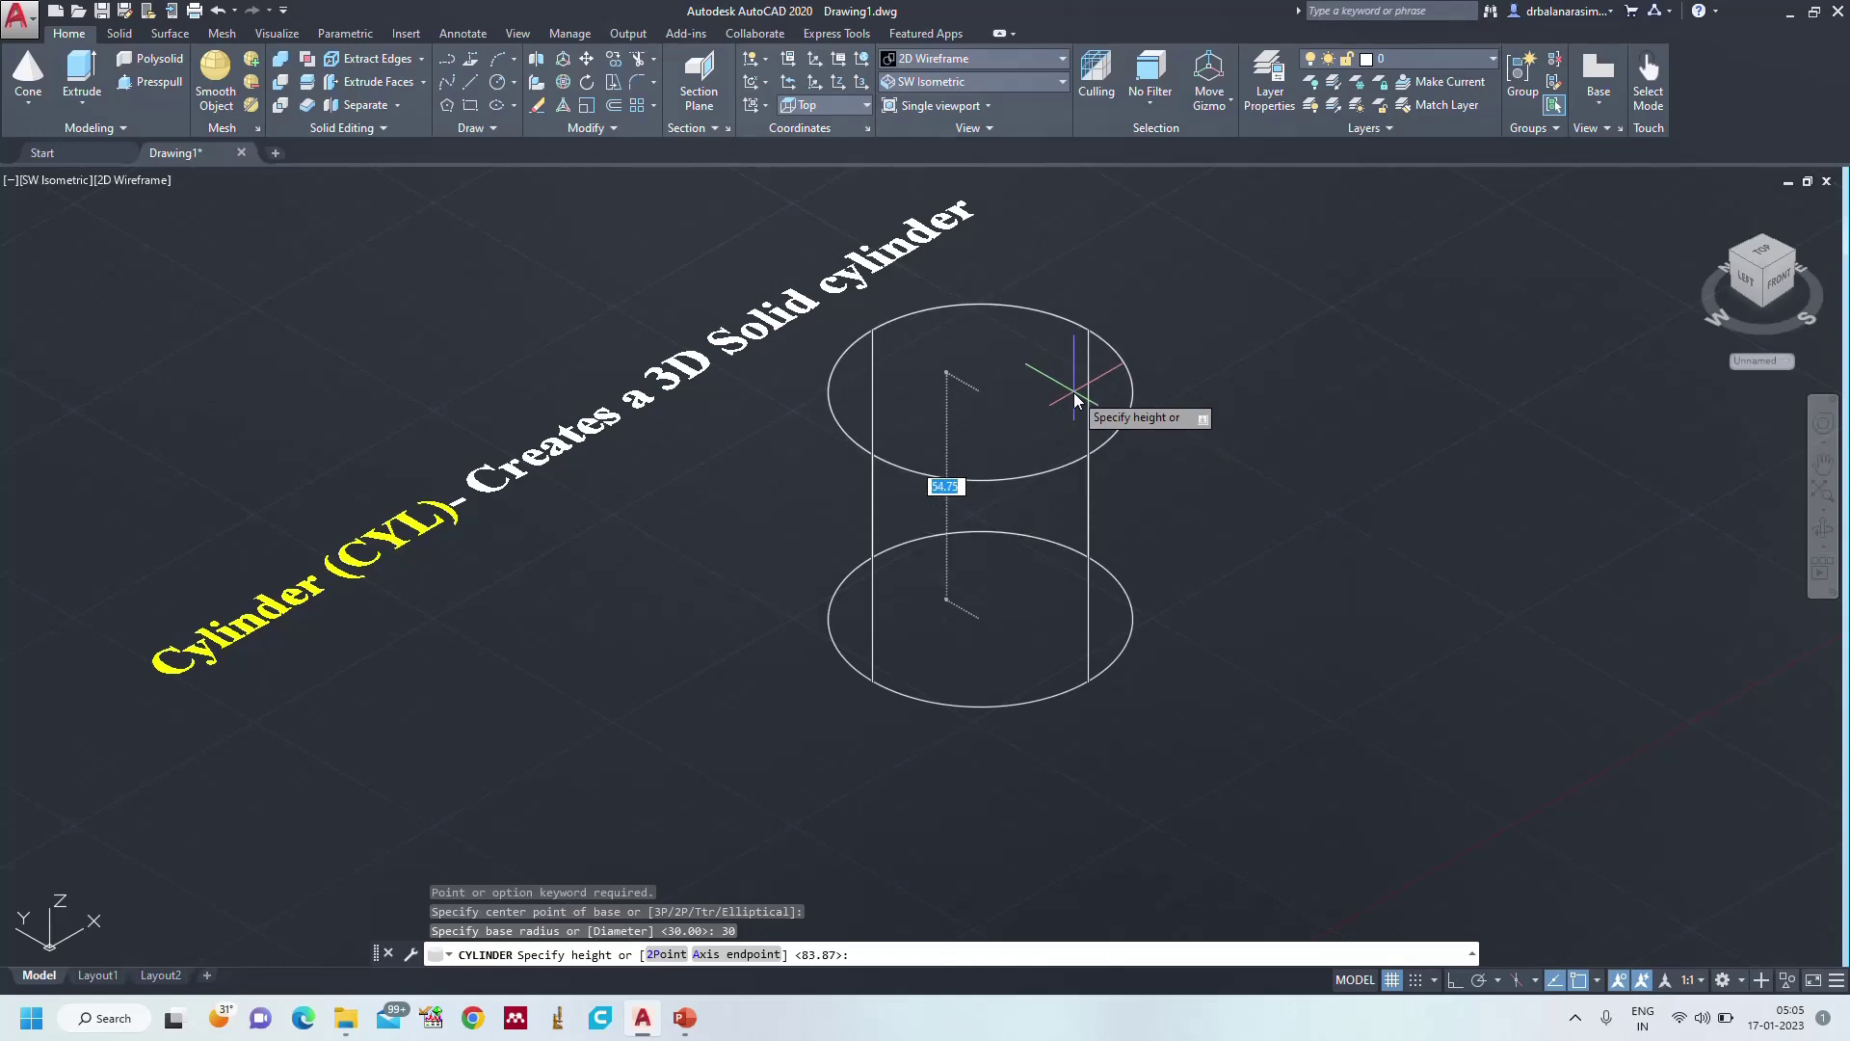
pyautogui.write('60')
pyautogui.press('Return')
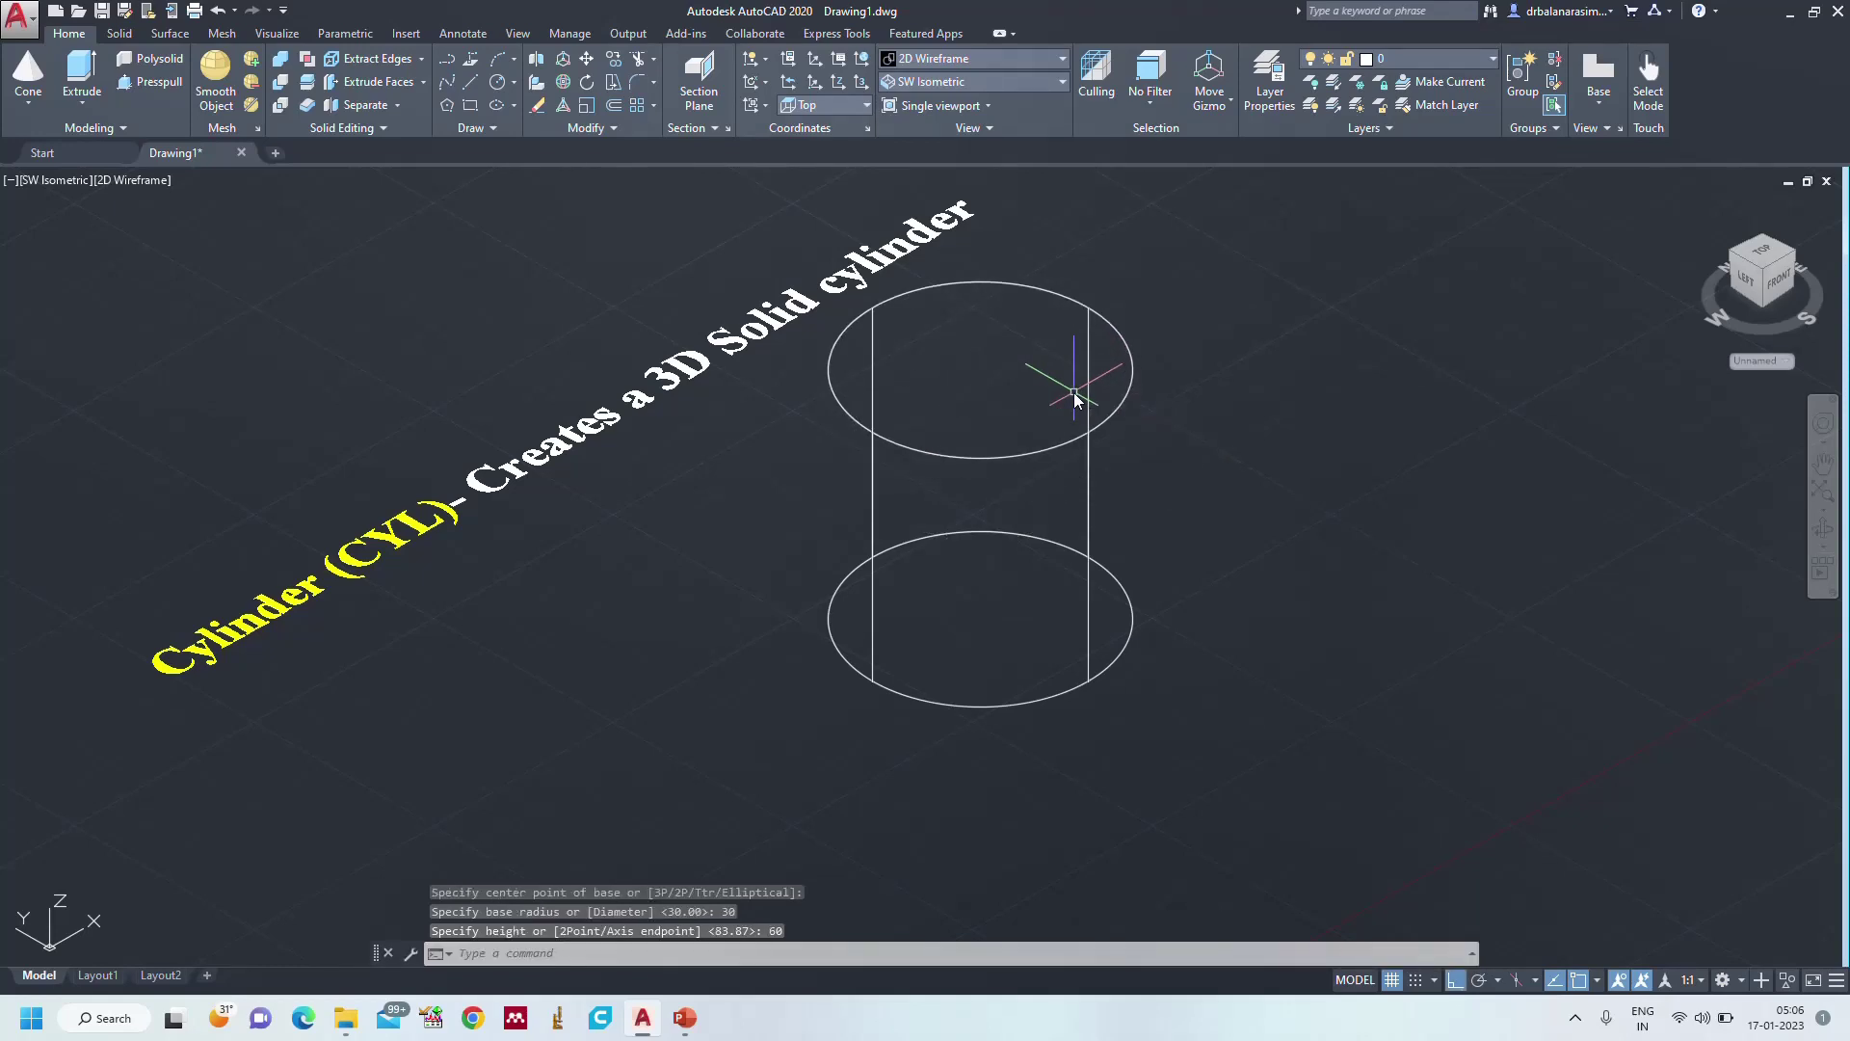
# - Move the cylinder by its base centre grip to a spot just below the title text
pyautogui.click(1127, 383)
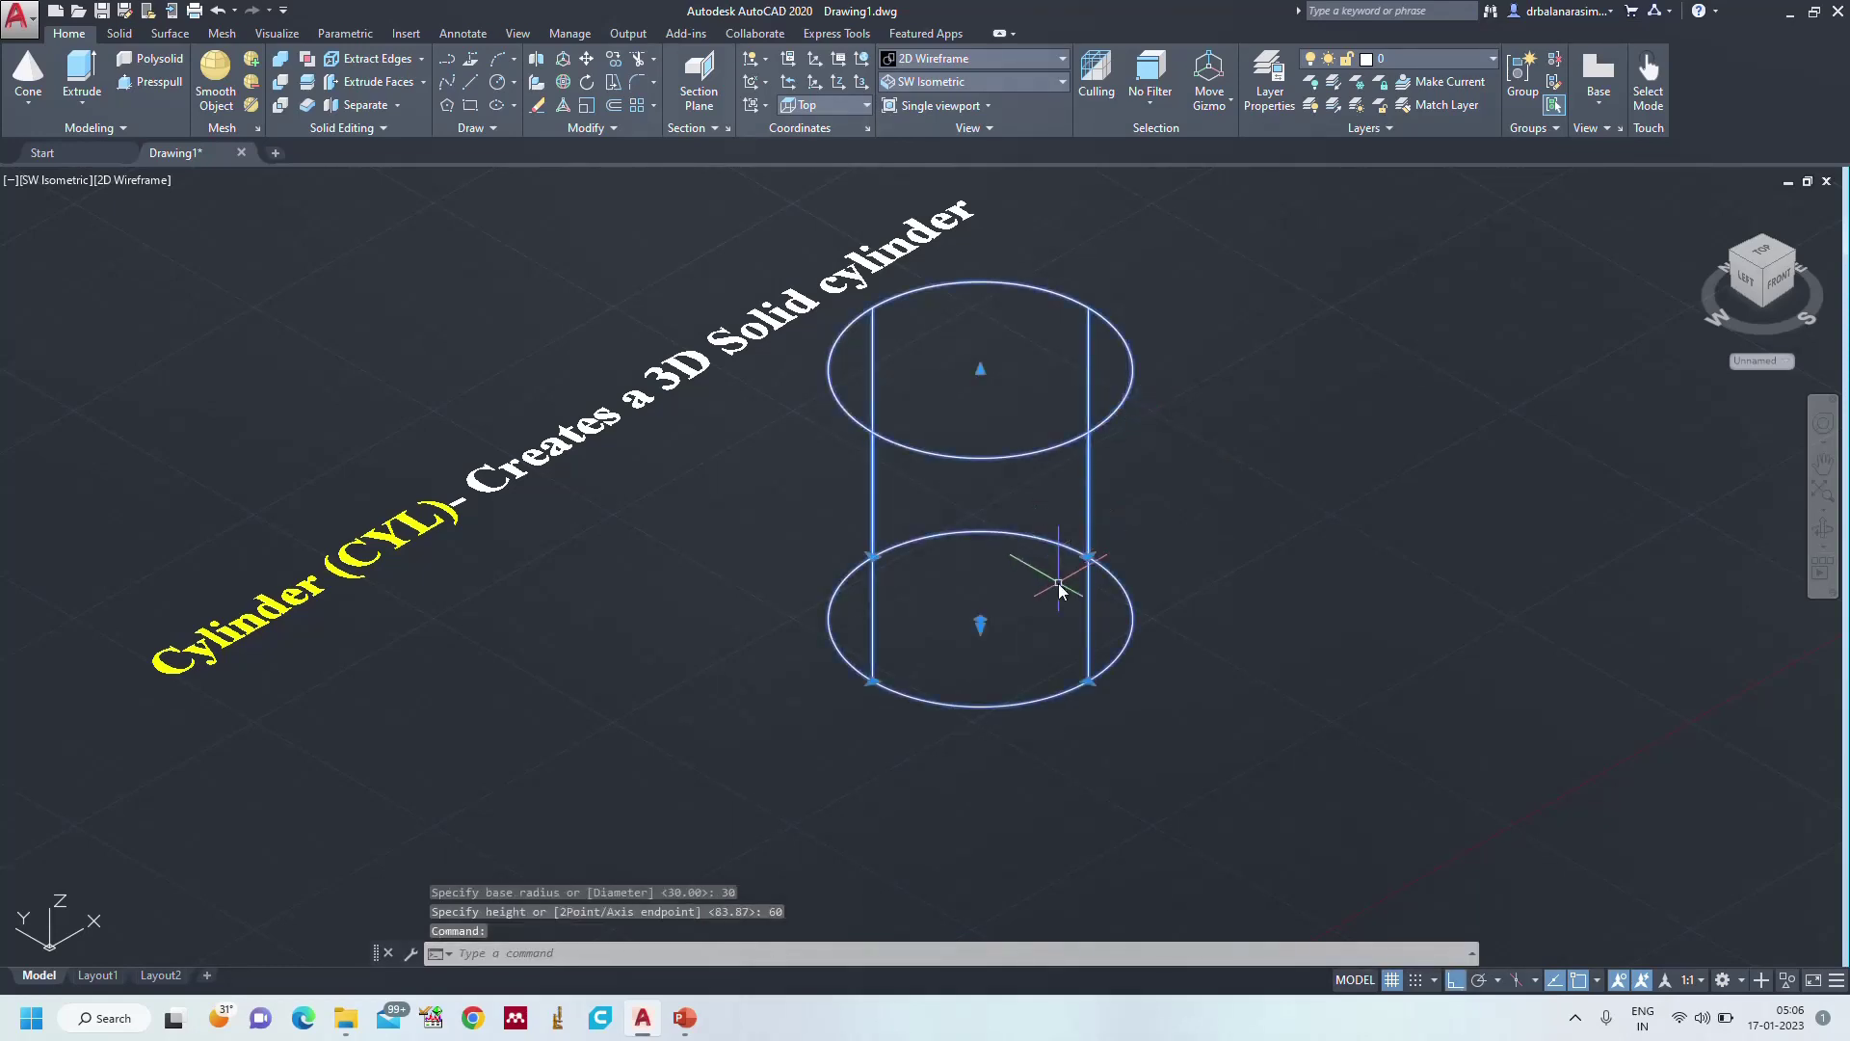
pyautogui.click(980, 624)
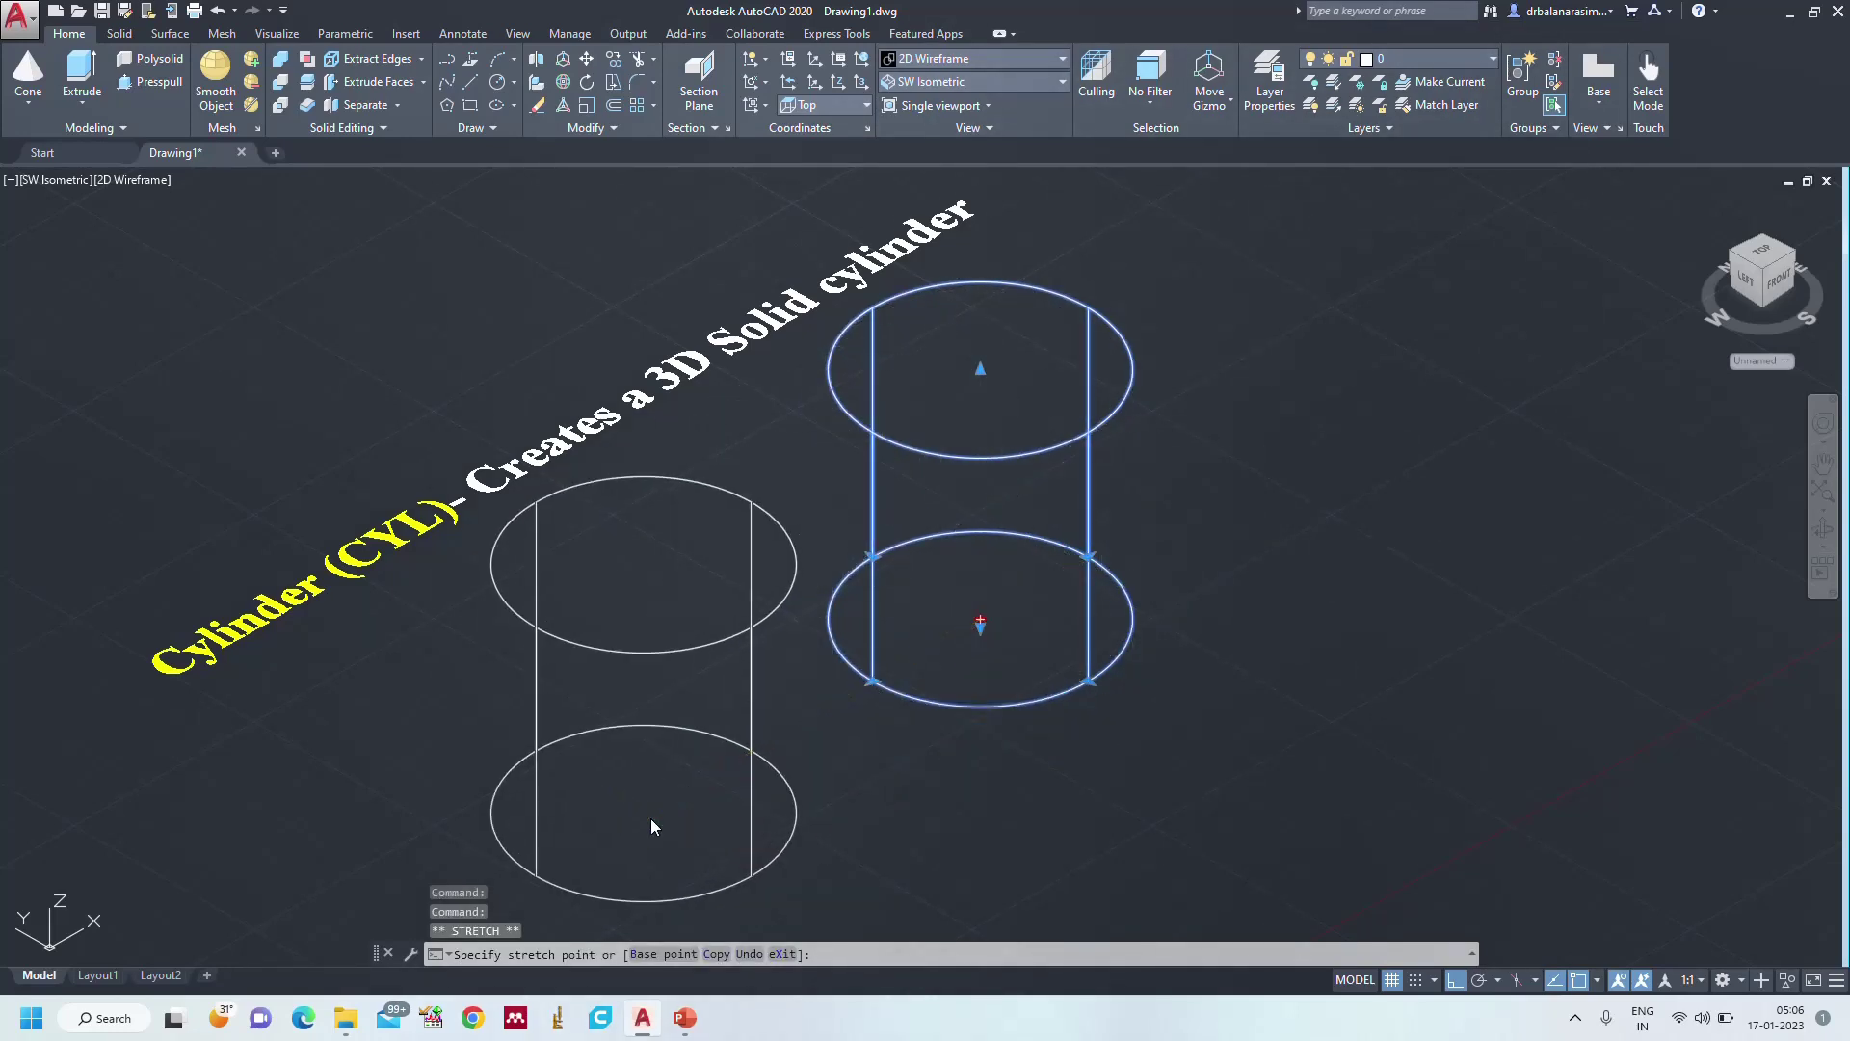
pyautogui.click(652, 826)
# - Display the cylinder in the Shades of Gray visual style and change the visual style to X-Ray
pyautogui.click(962, 60)
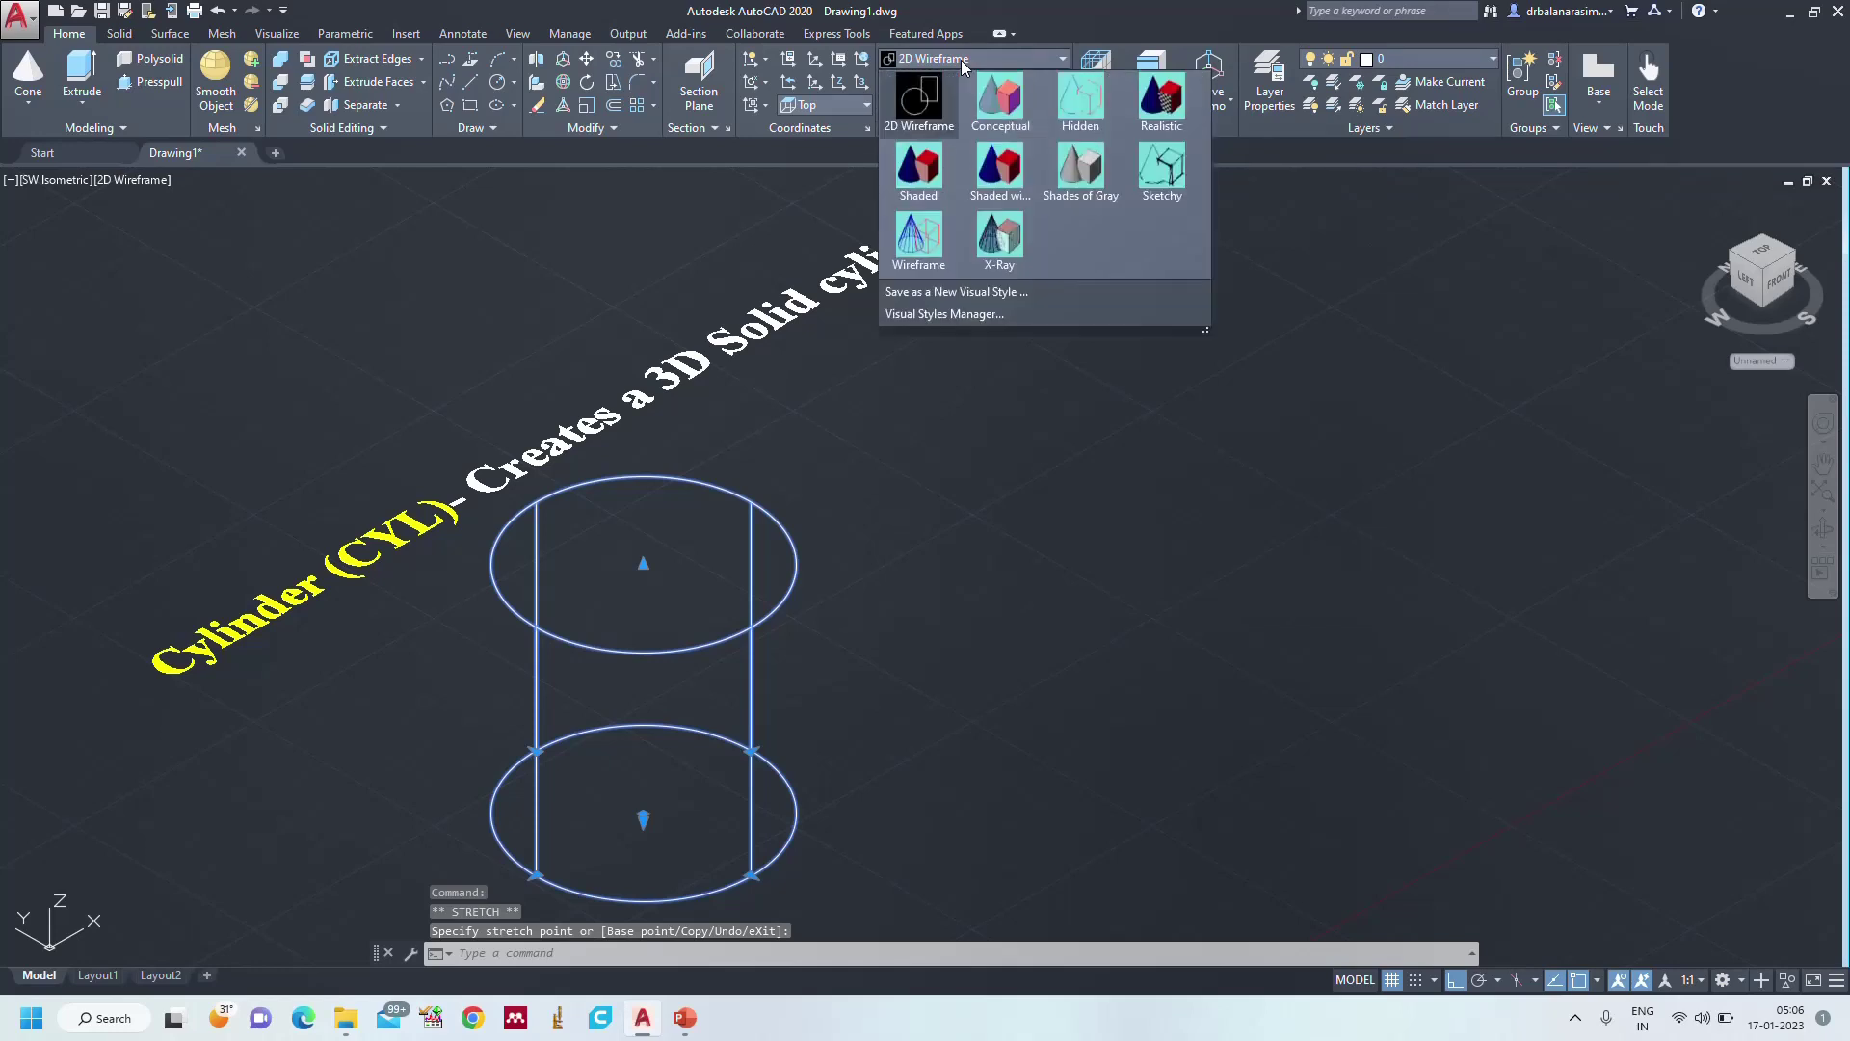
pyautogui.click(1064, 166)
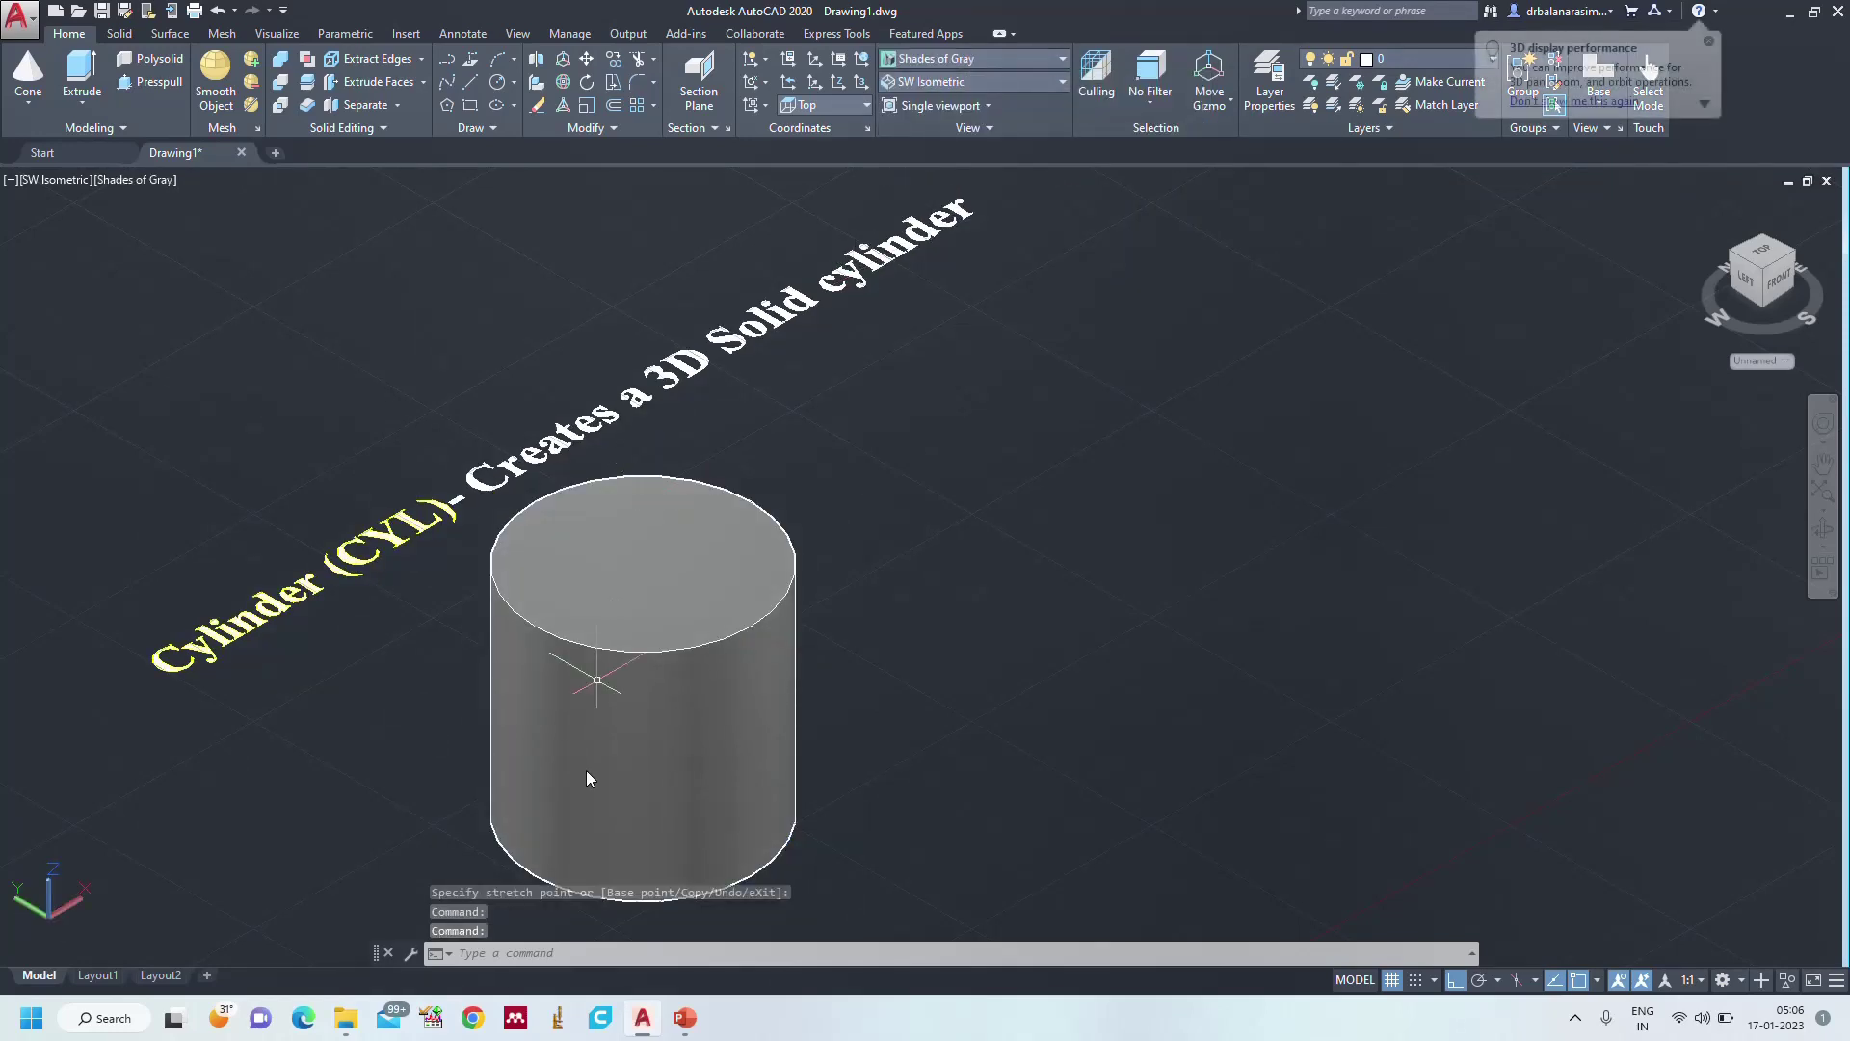
pyautogui.click(1006, 56)
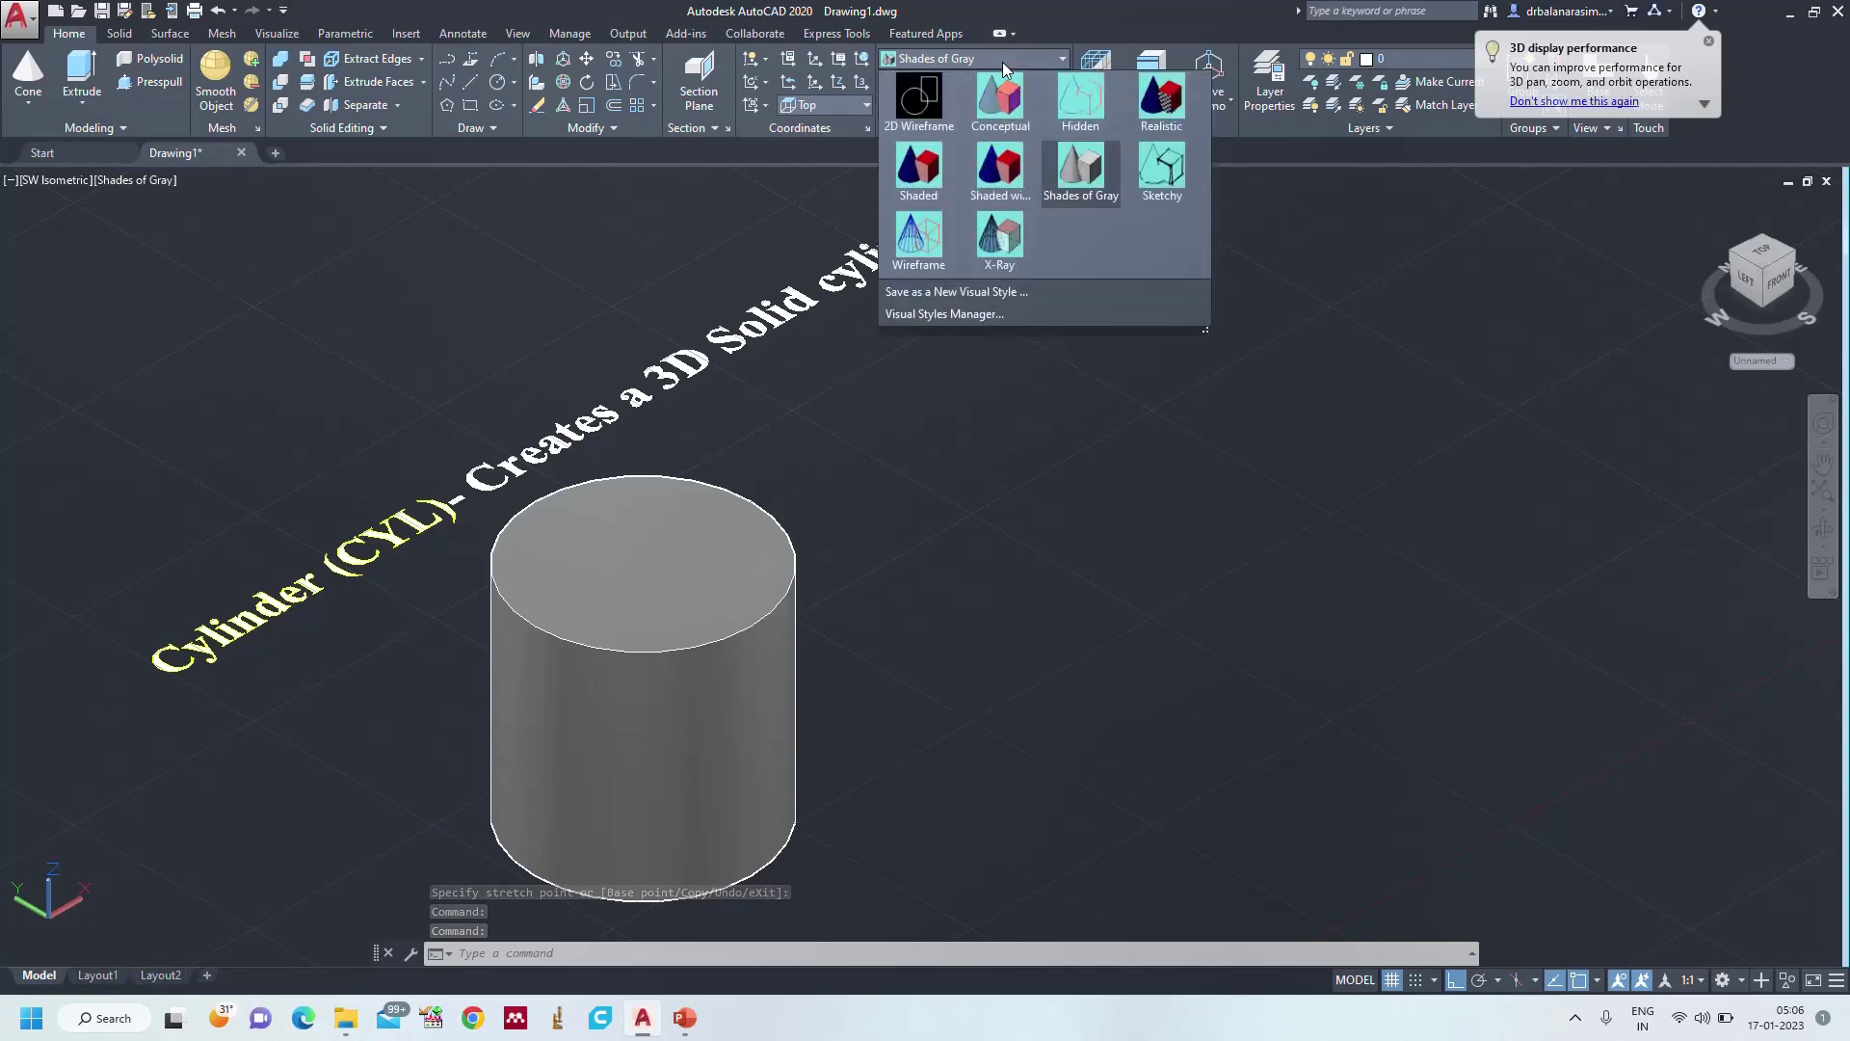
pyautogui.click(991, 234)
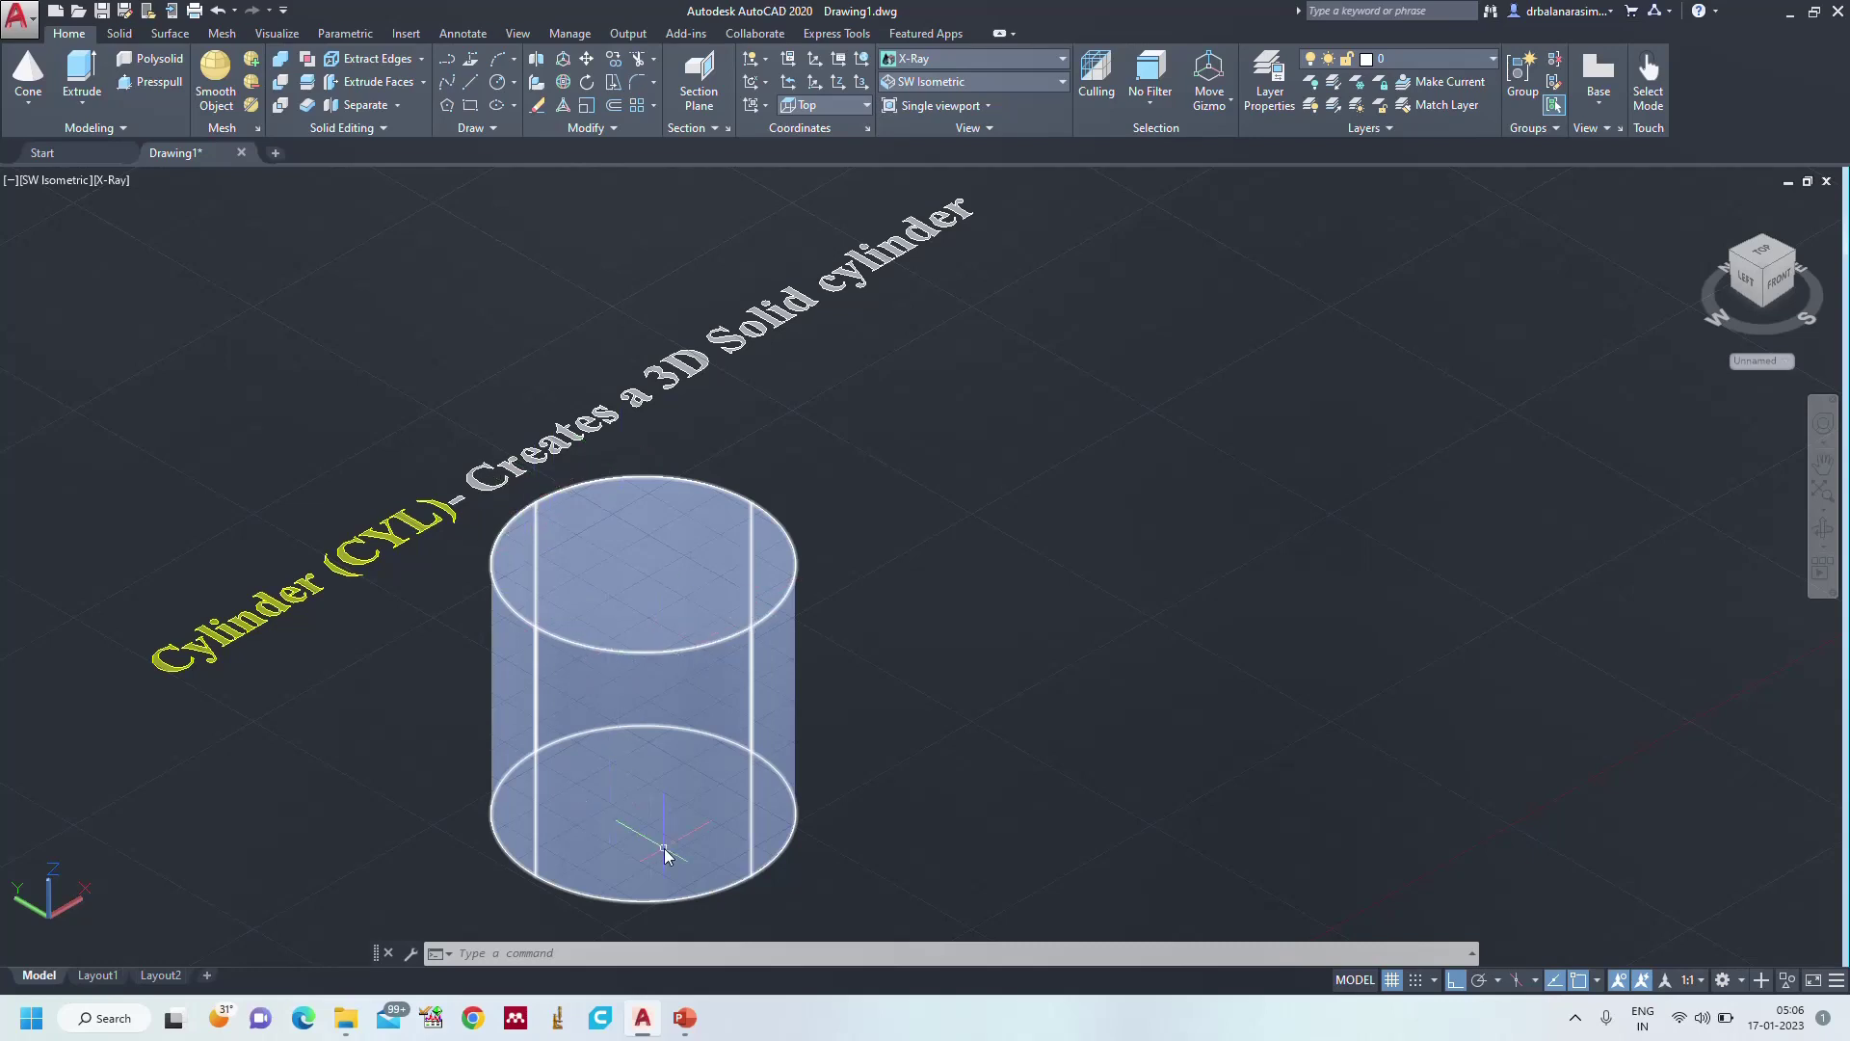
pyautogui.moveTo(663, 849)
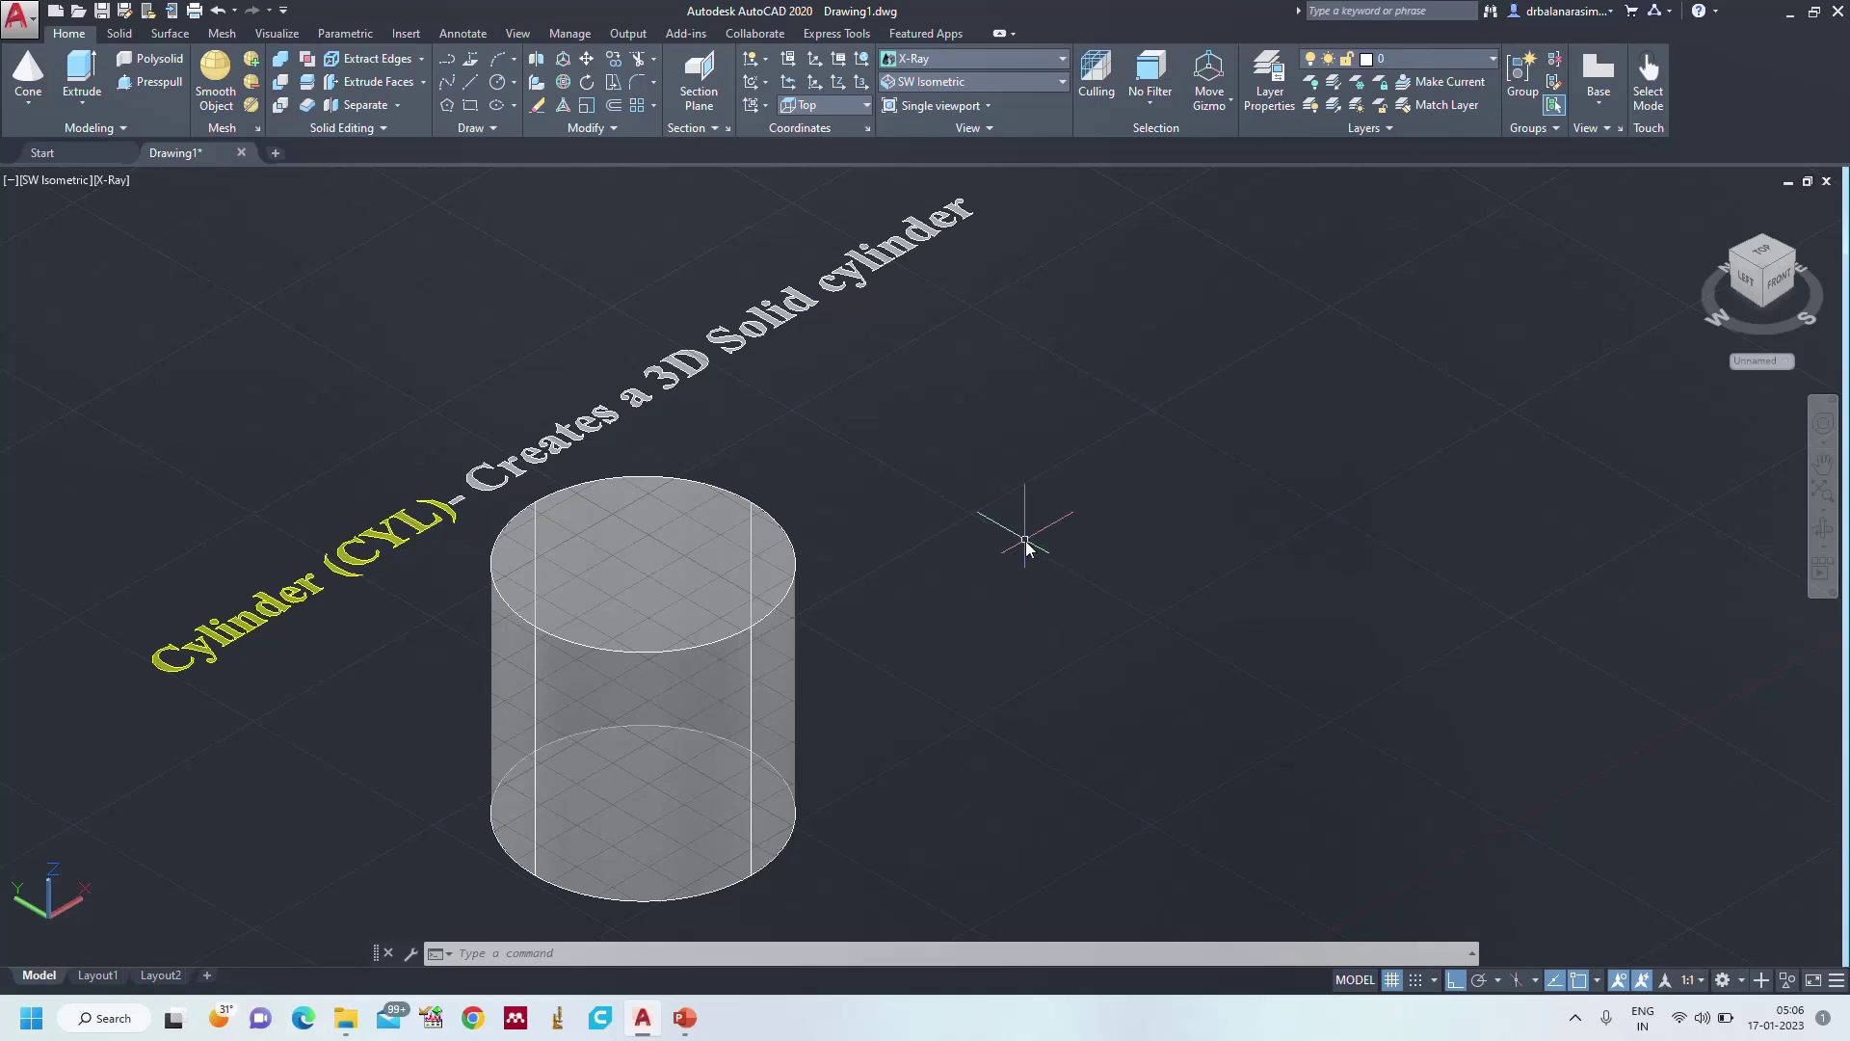
# - Rotate the UCS 90° about its X axis so that the Y axis points upward
pyautogui.write('UCS')
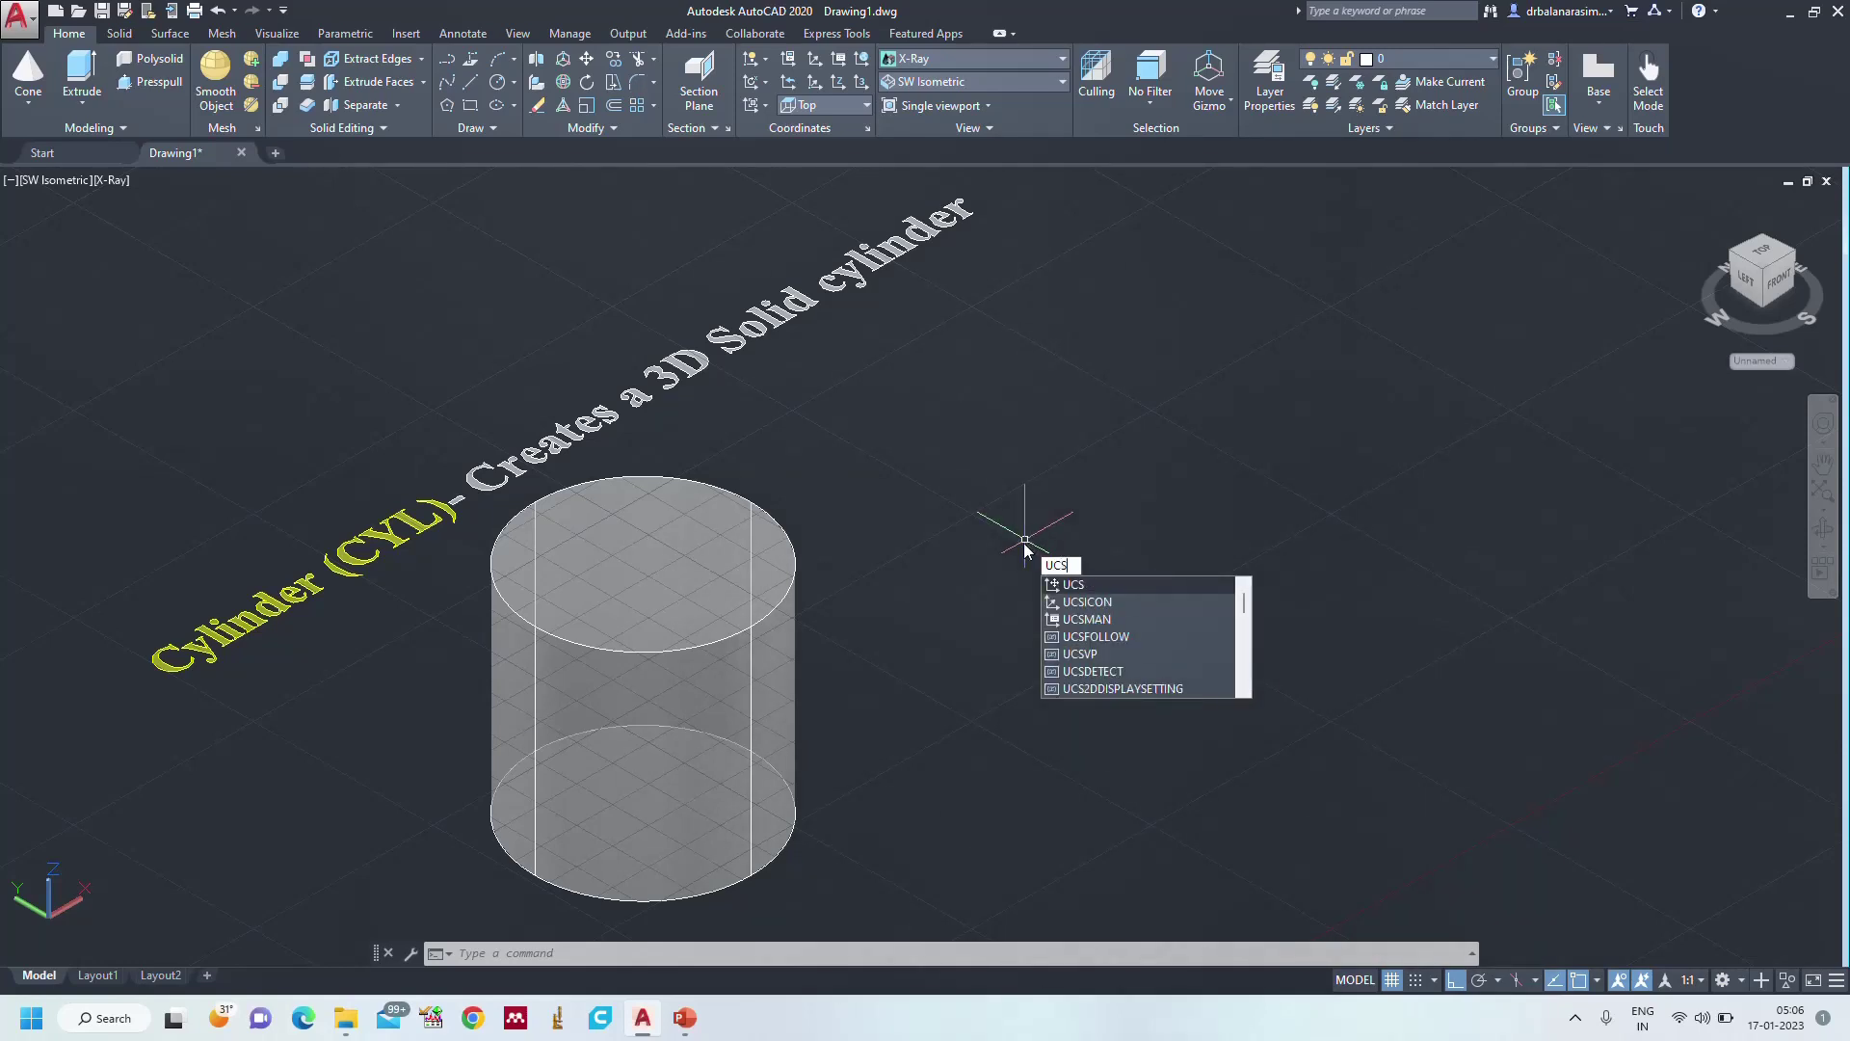
pyautogui.press('Return')
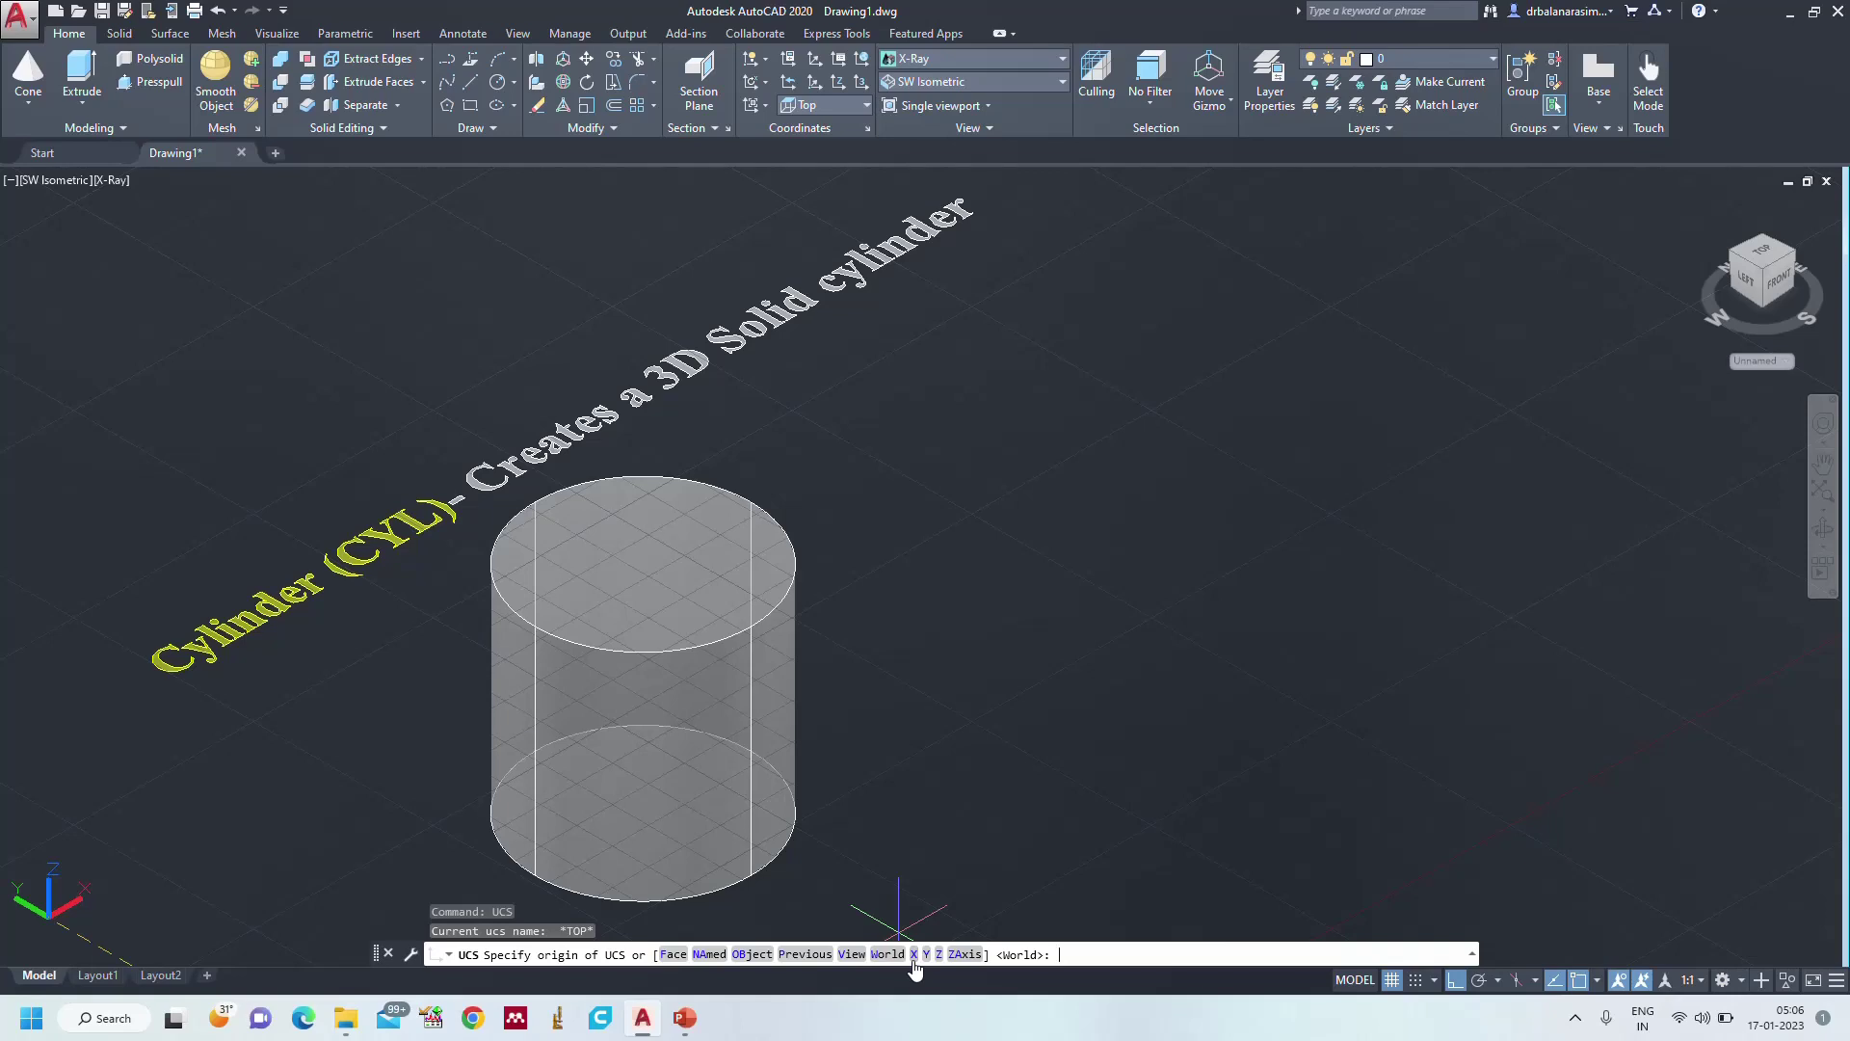
pyautogui.click(914, 956)
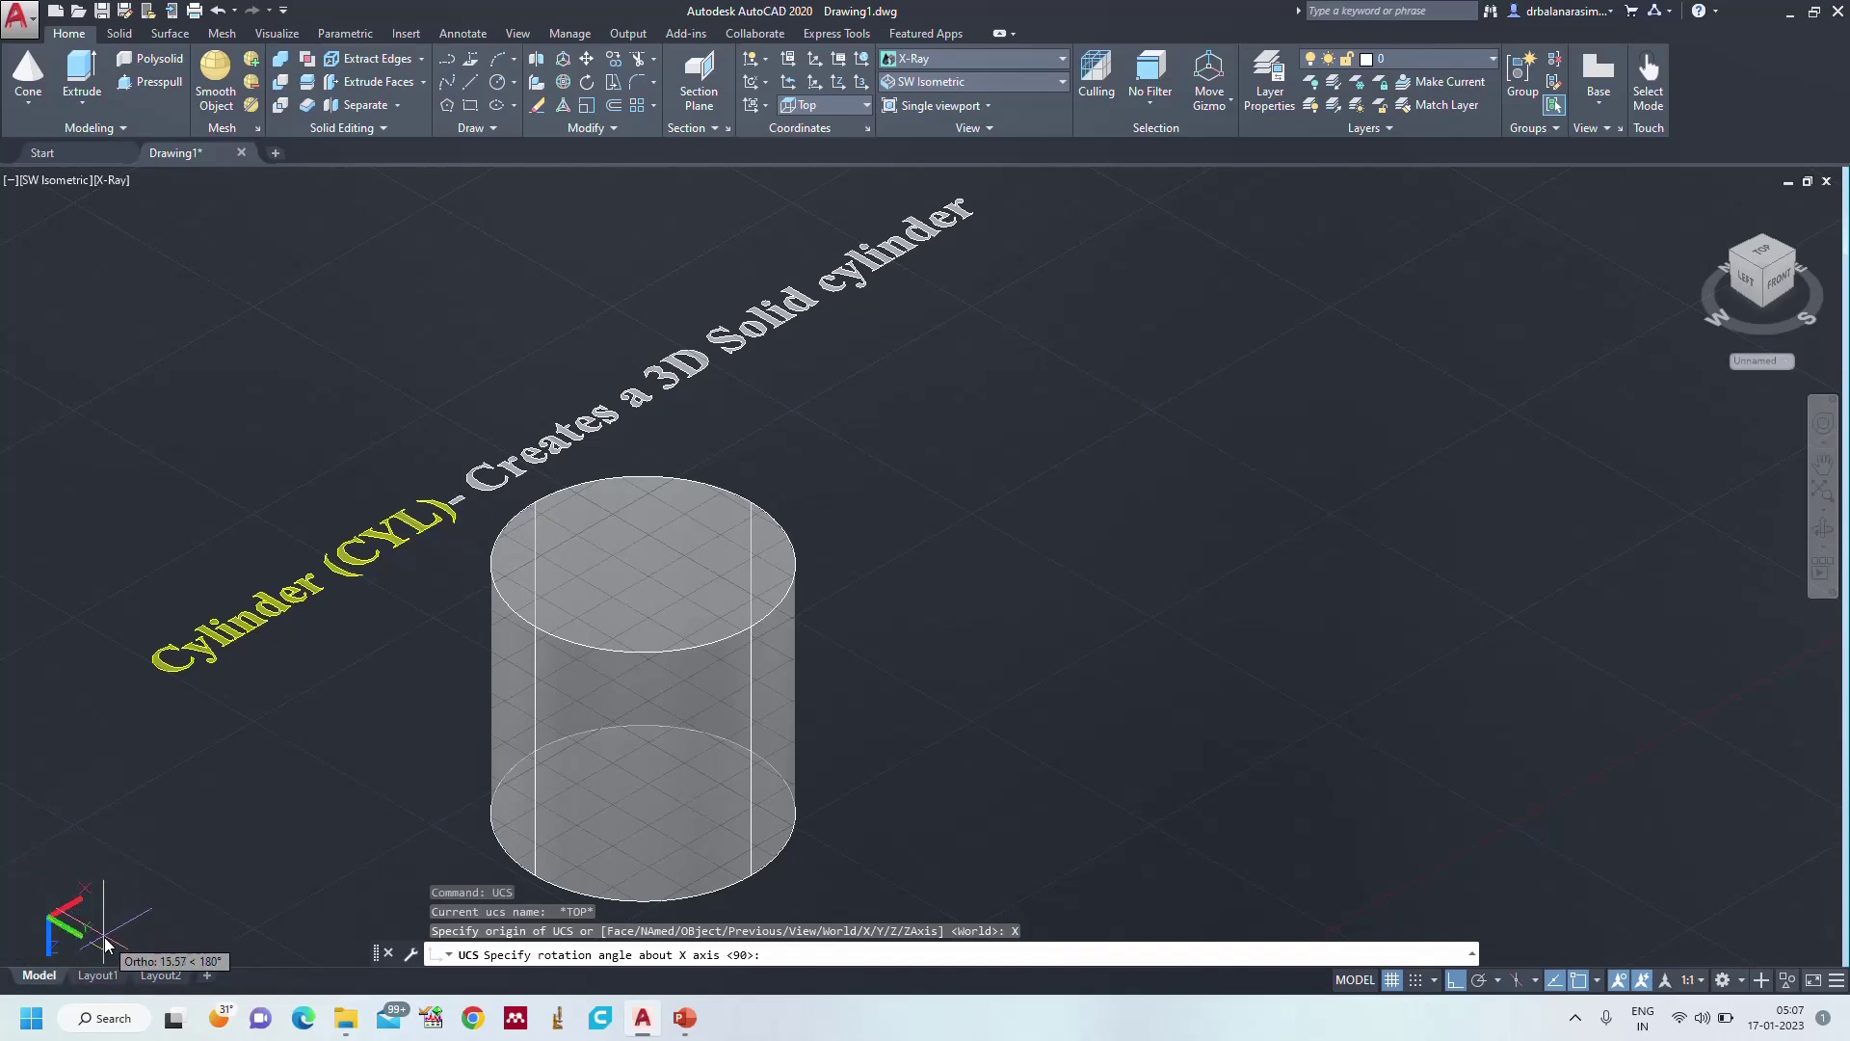
pyautogui.click(62, 825)
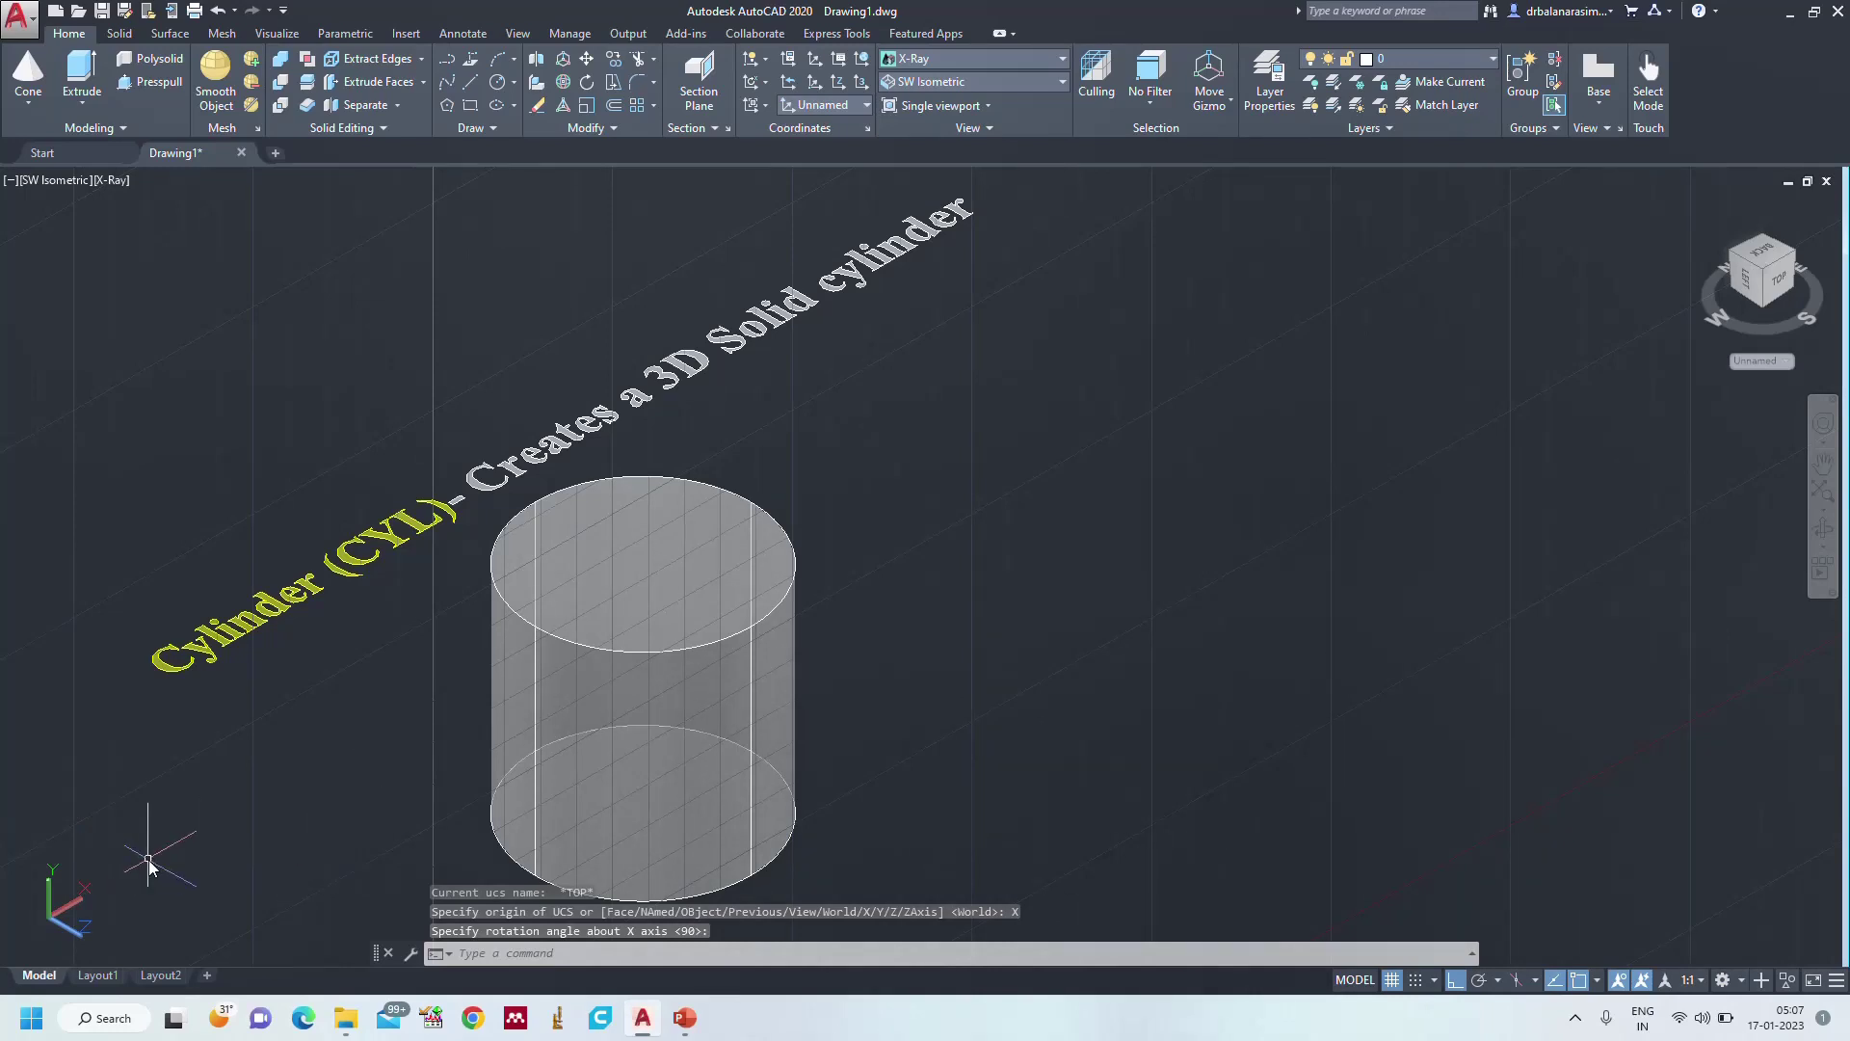
pyautogui.press('Escape')
pyautogui.moveTo(219, 803); pyautogui.dragTo(755, 652, button='middle')
pyautogui.press('Escape')
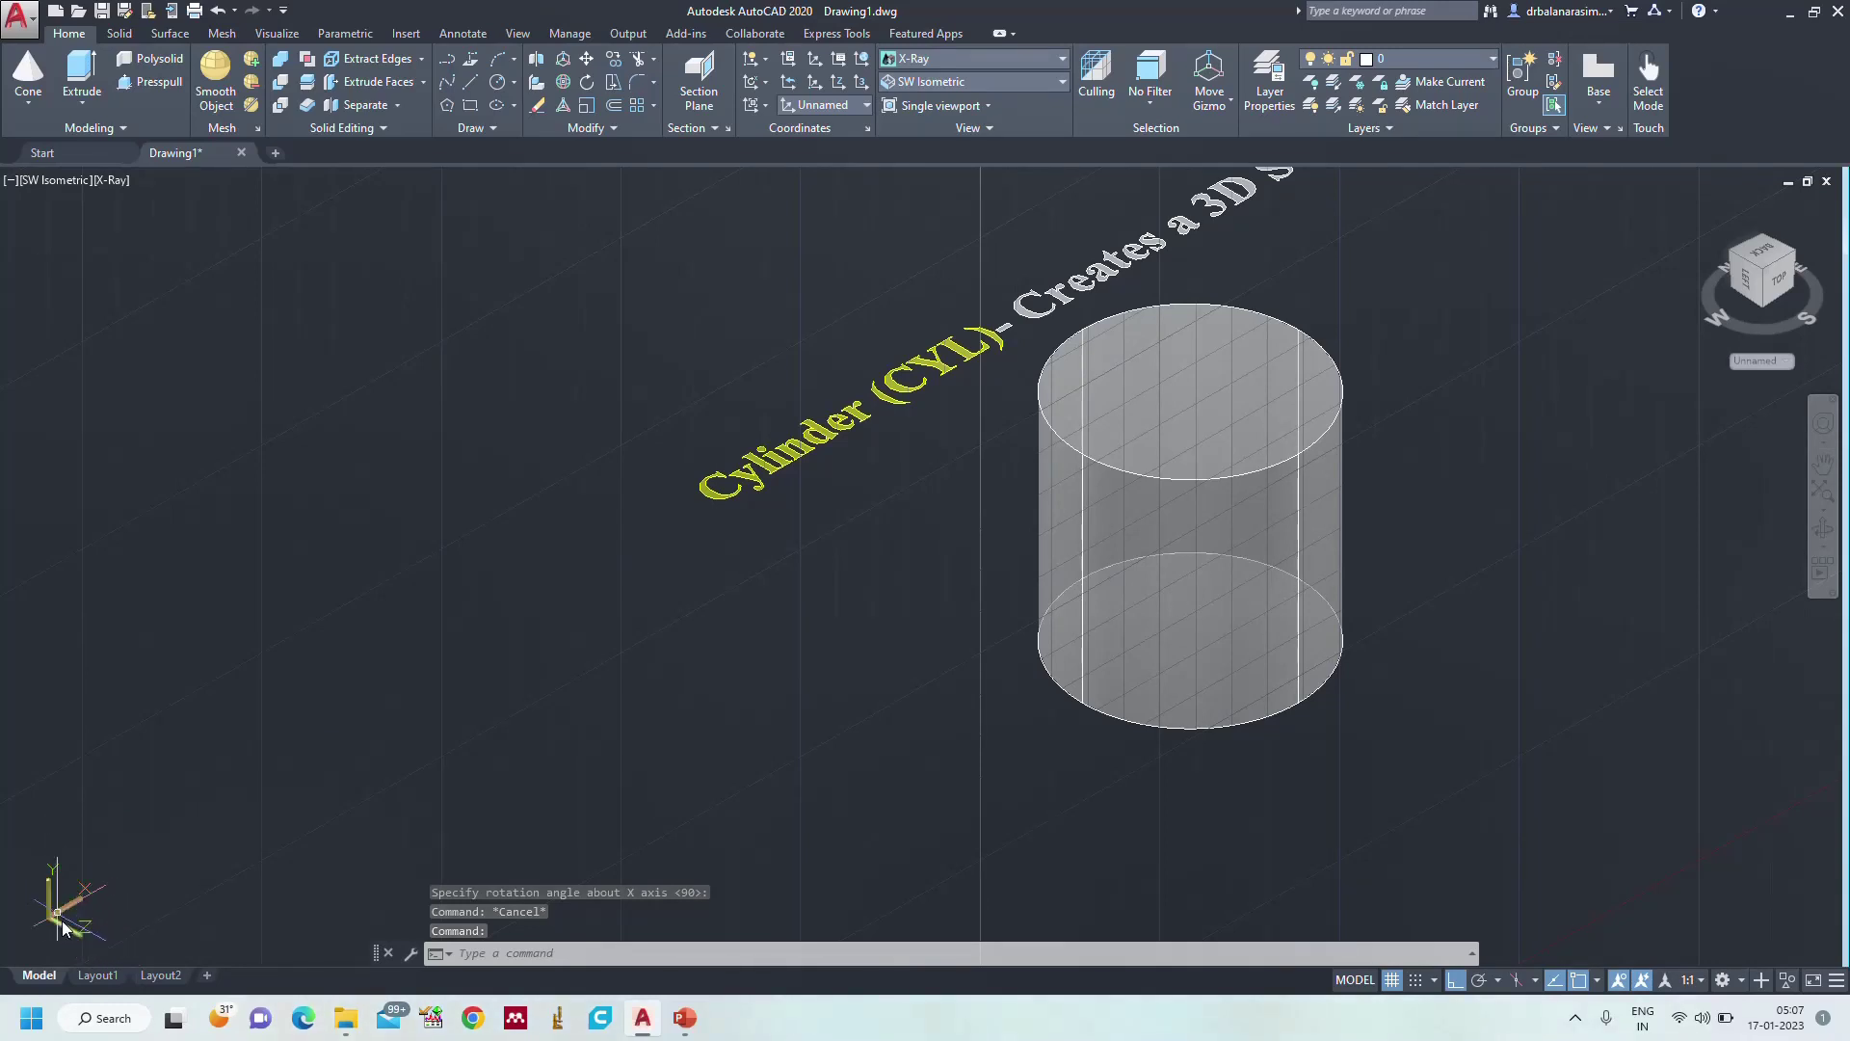
pyautogui.moveTo(1582, 496); pyautogui.dragTo(997, 620, button='middle')
pyautogui.press('Escape')
pyautogui.press('Escape')
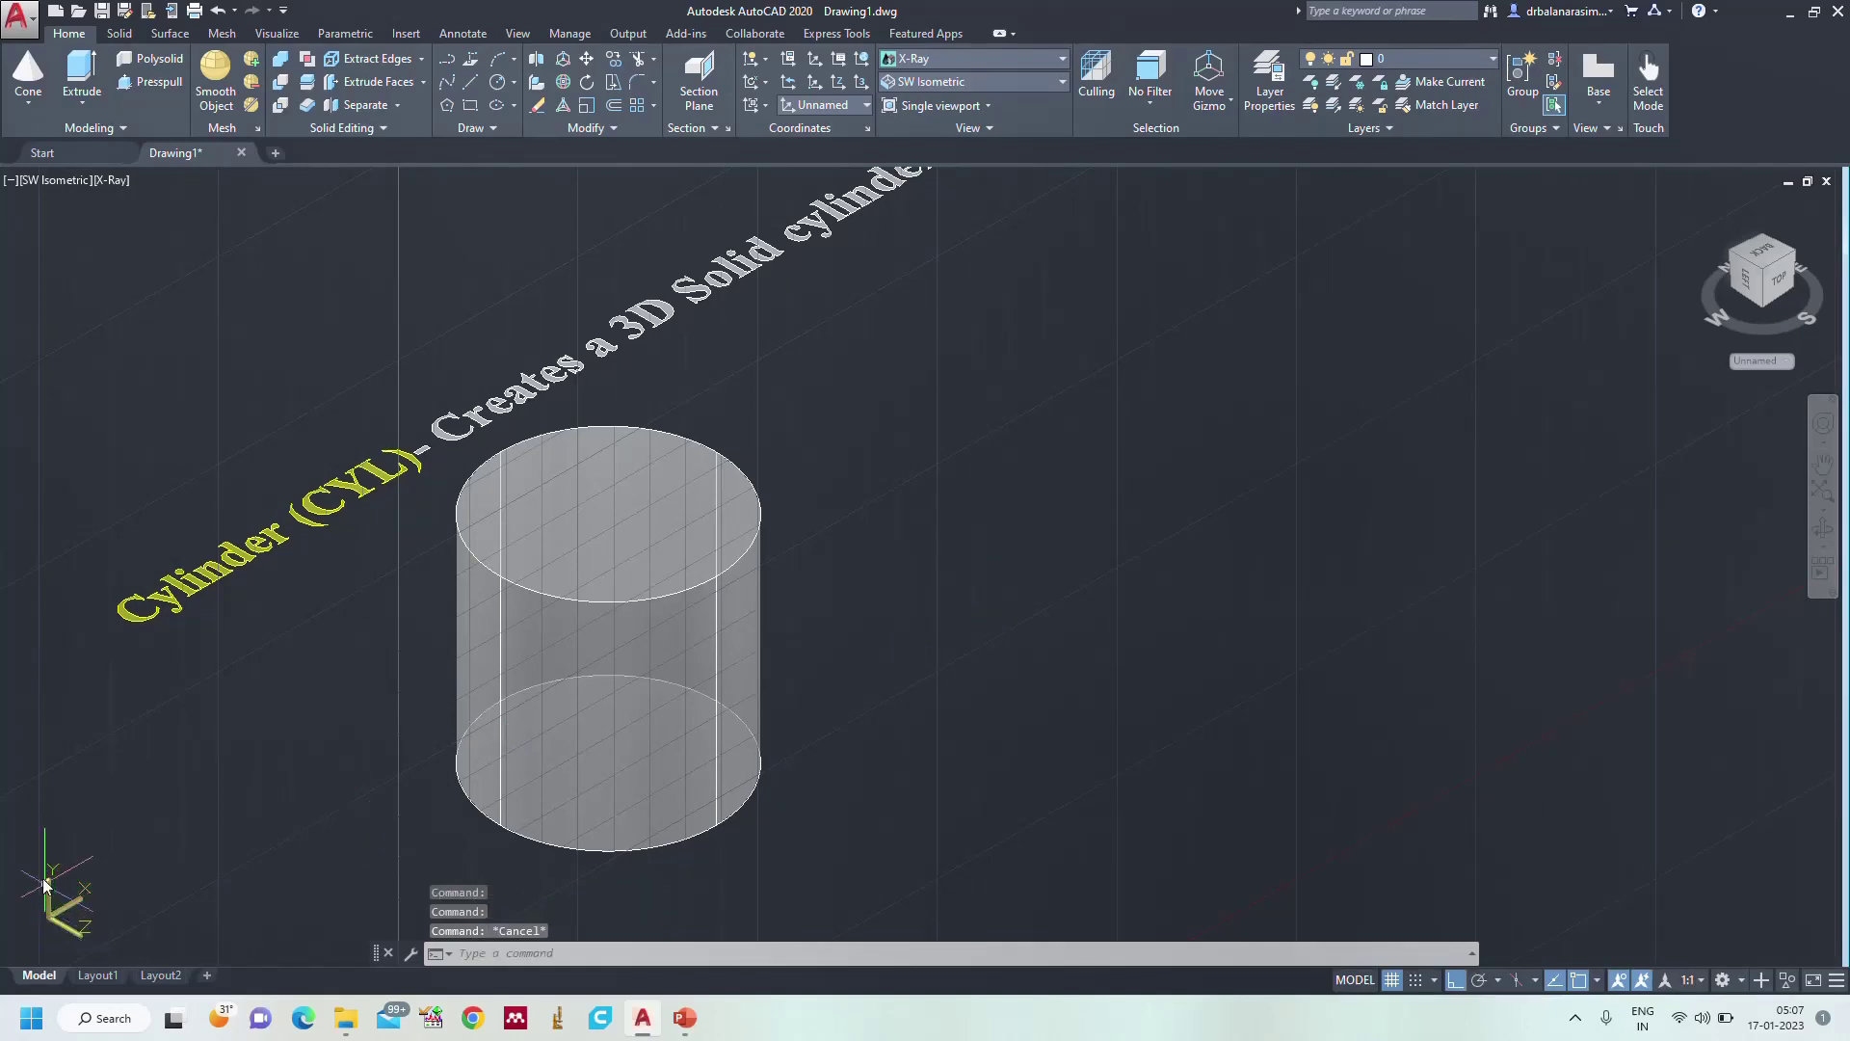
# - Create a second solid cylinder, lying along the rotated Z axis beside the first, with base radius 30 and height 60
pyautogui.write('cyl')
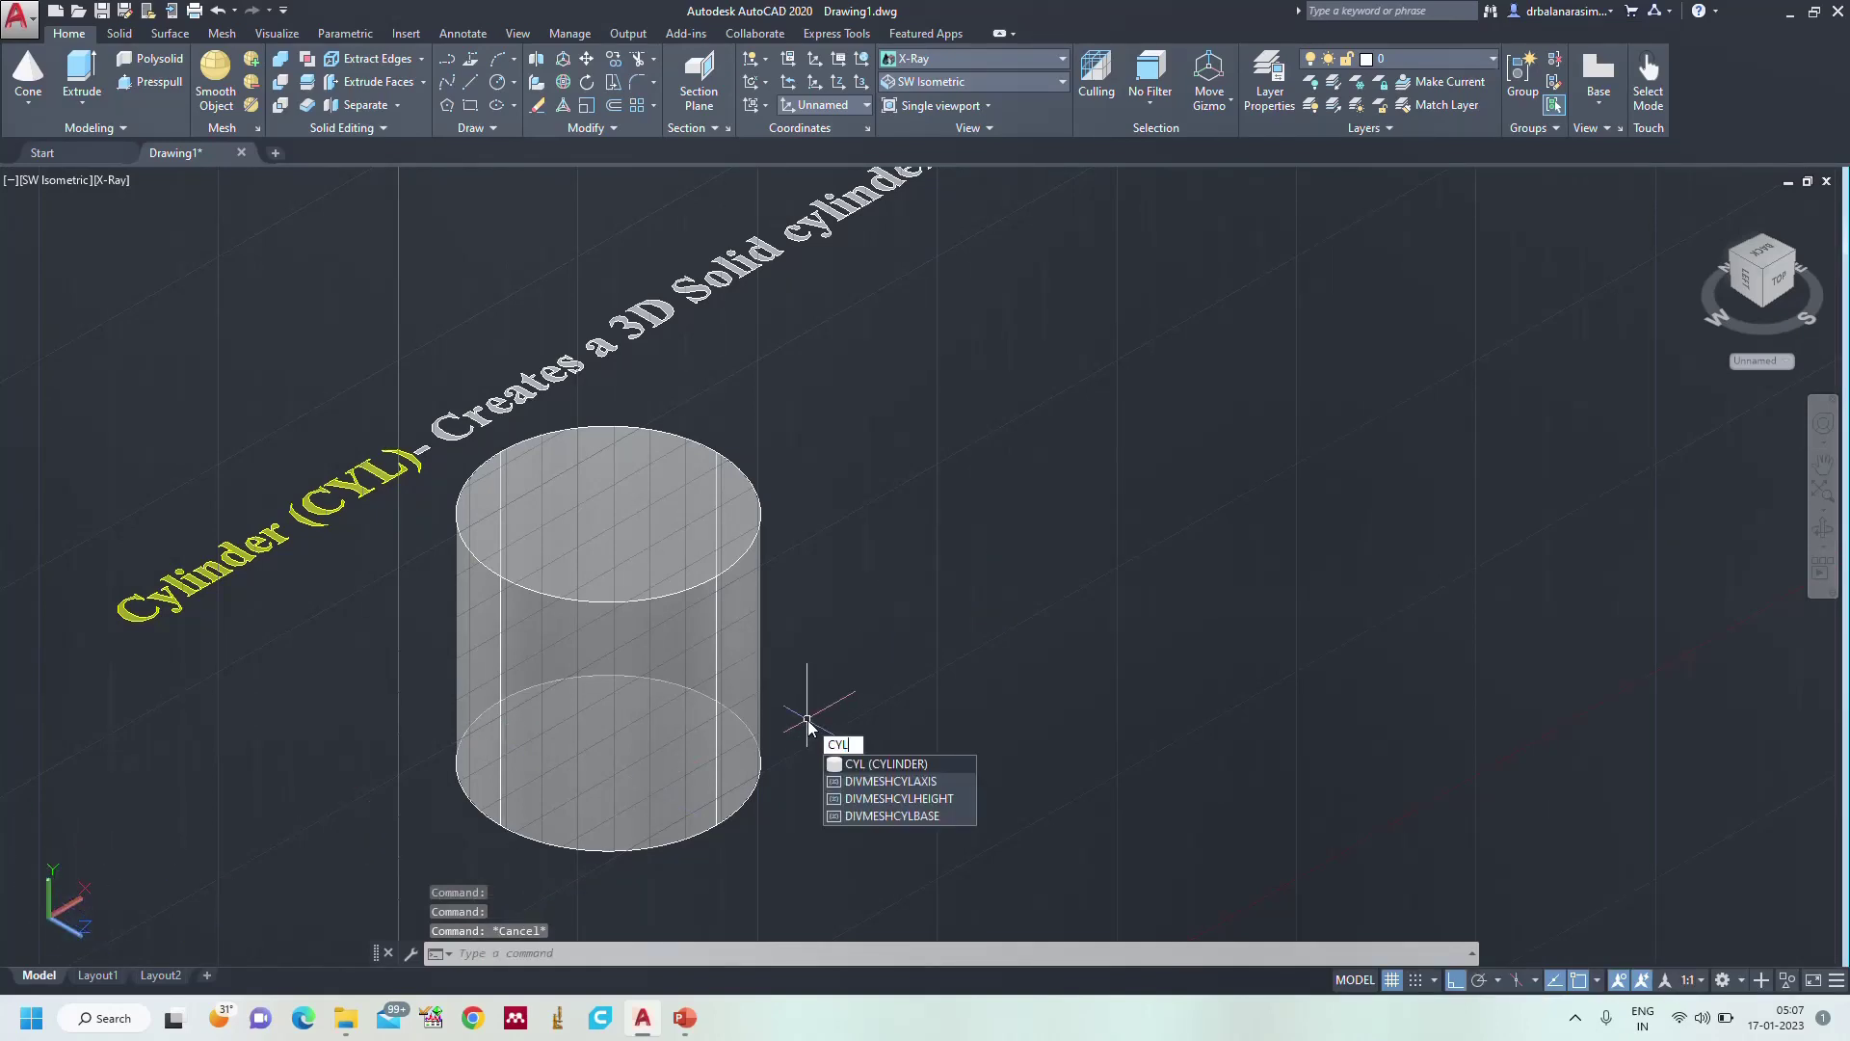
pyautogui.press('Return')
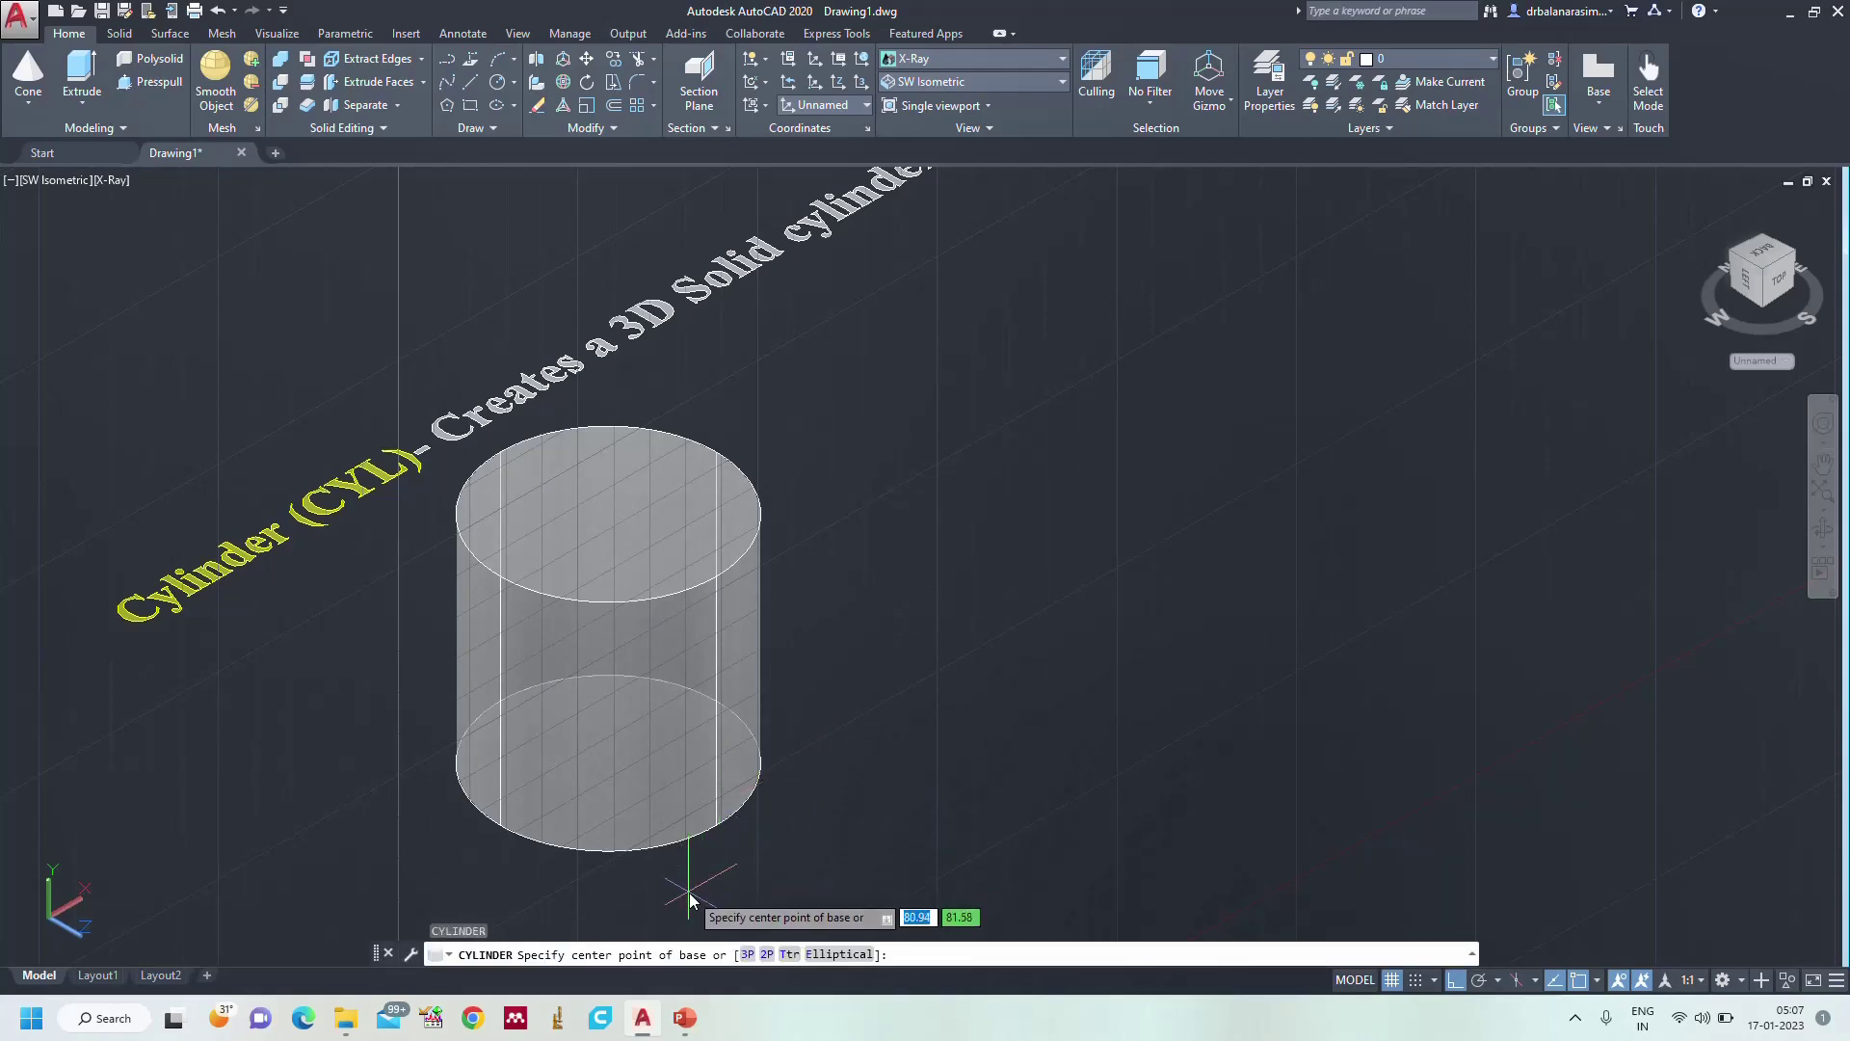
pyautogui.click(1009, 481)
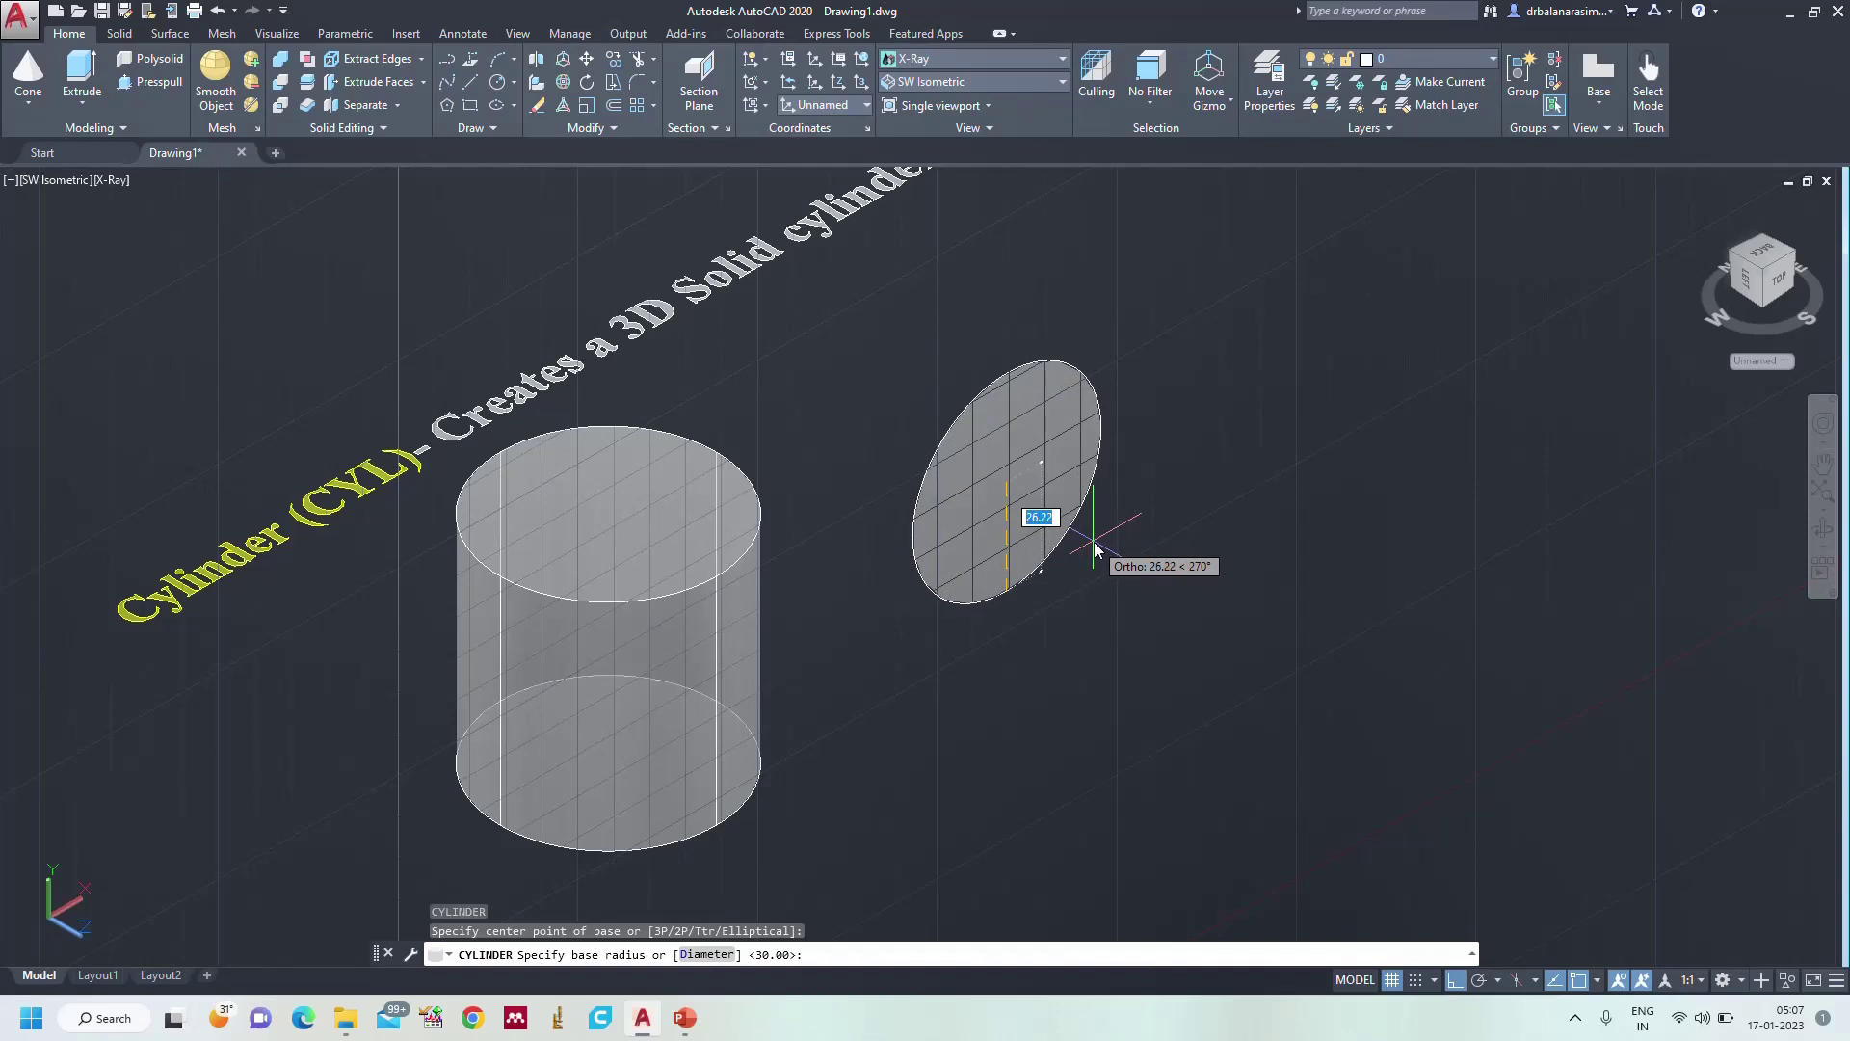
pyautogui.write('30')
pyautogui.press('Return')
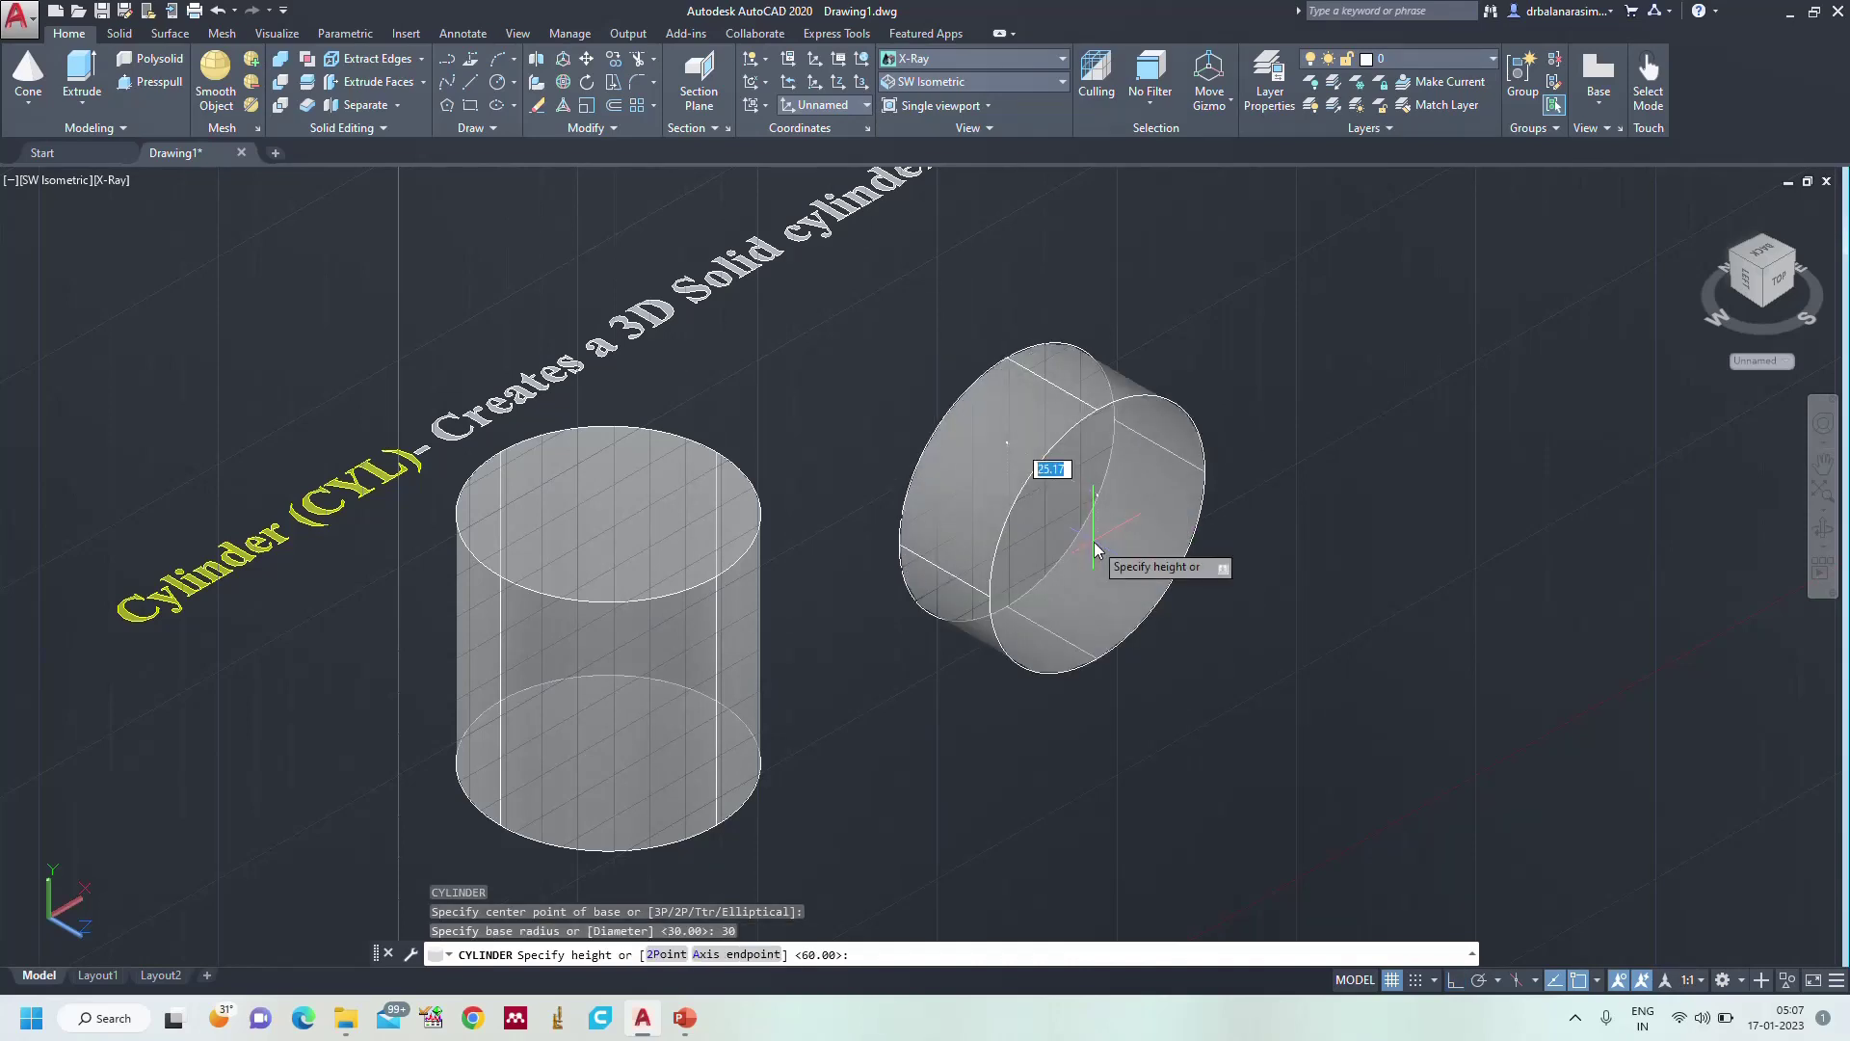
pyautogui.write('60')
pyautogui.press('Return')
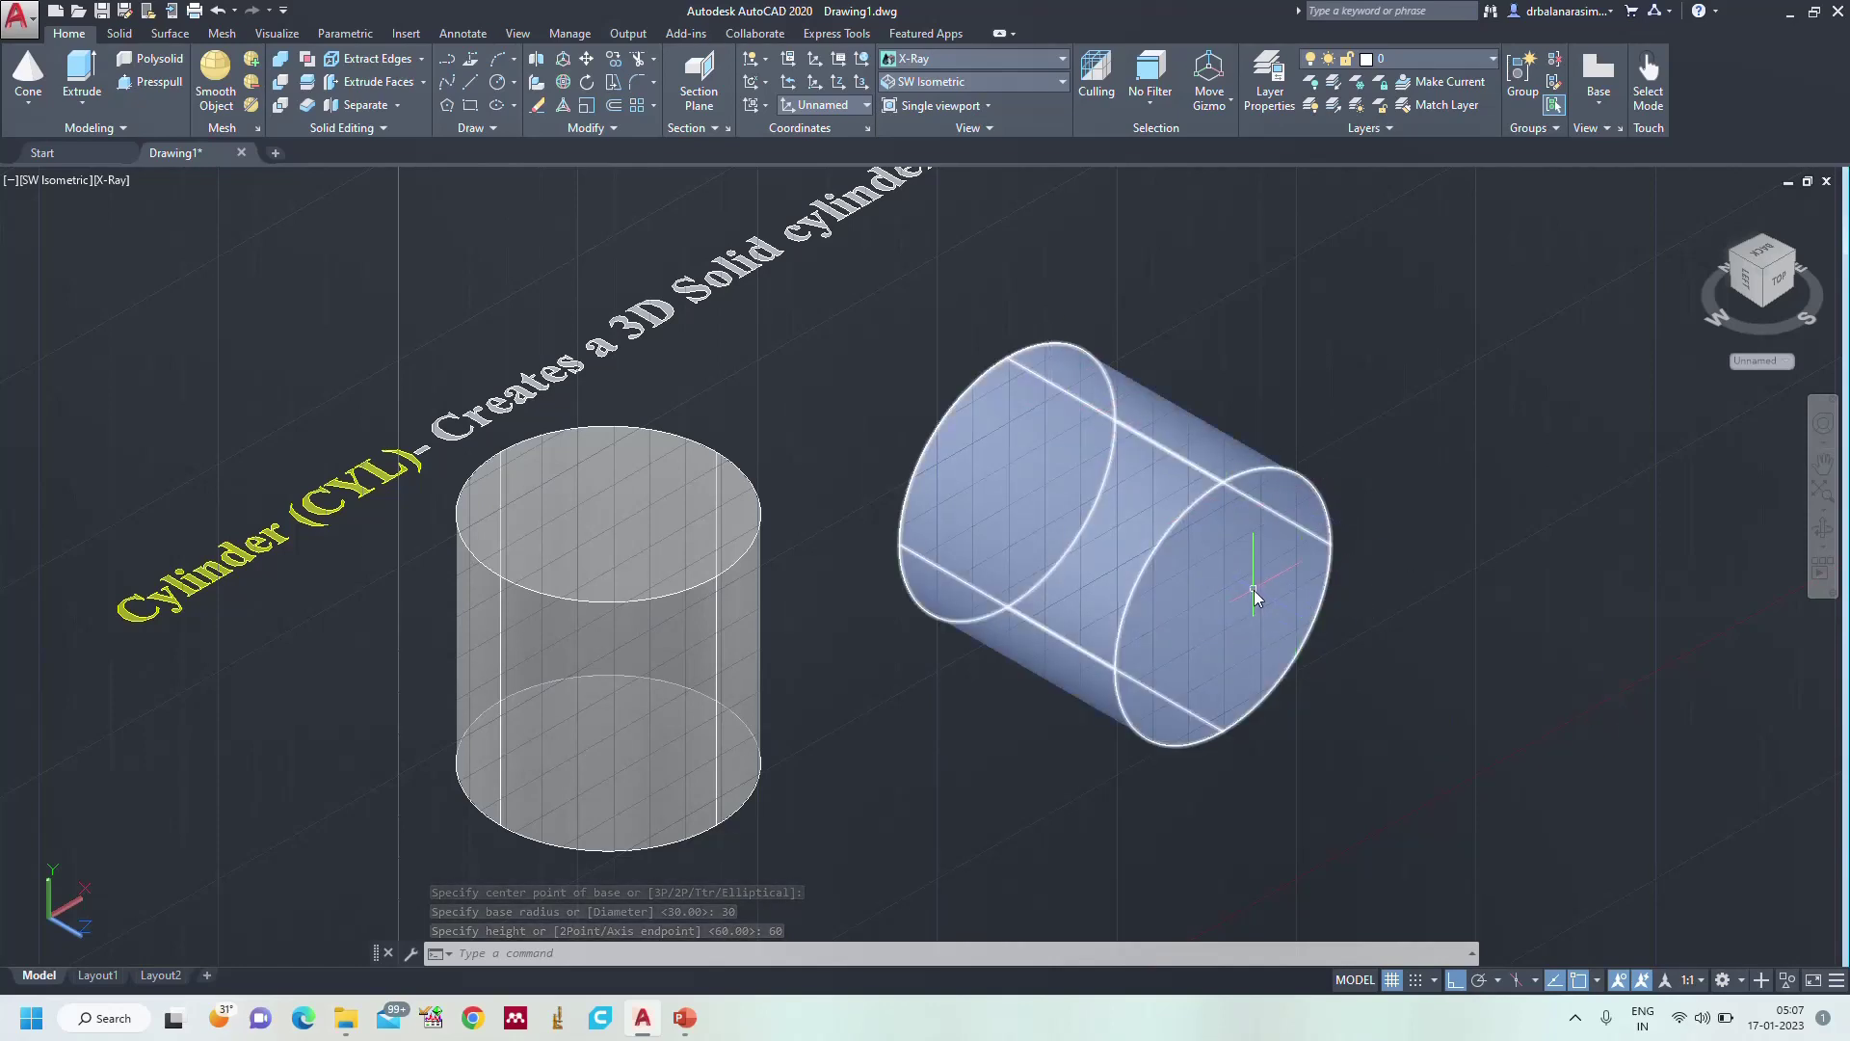
# - Rotate the UCS 90° about its Y axis
pyautogui.moveTo(936, 672)
pyautogui.mouseDown(button='middle')
pyautogui.moveTo(1062, 549)
pyautogui.moveTo(1192, 493)
pyautogui.mouseUp(button='middle')
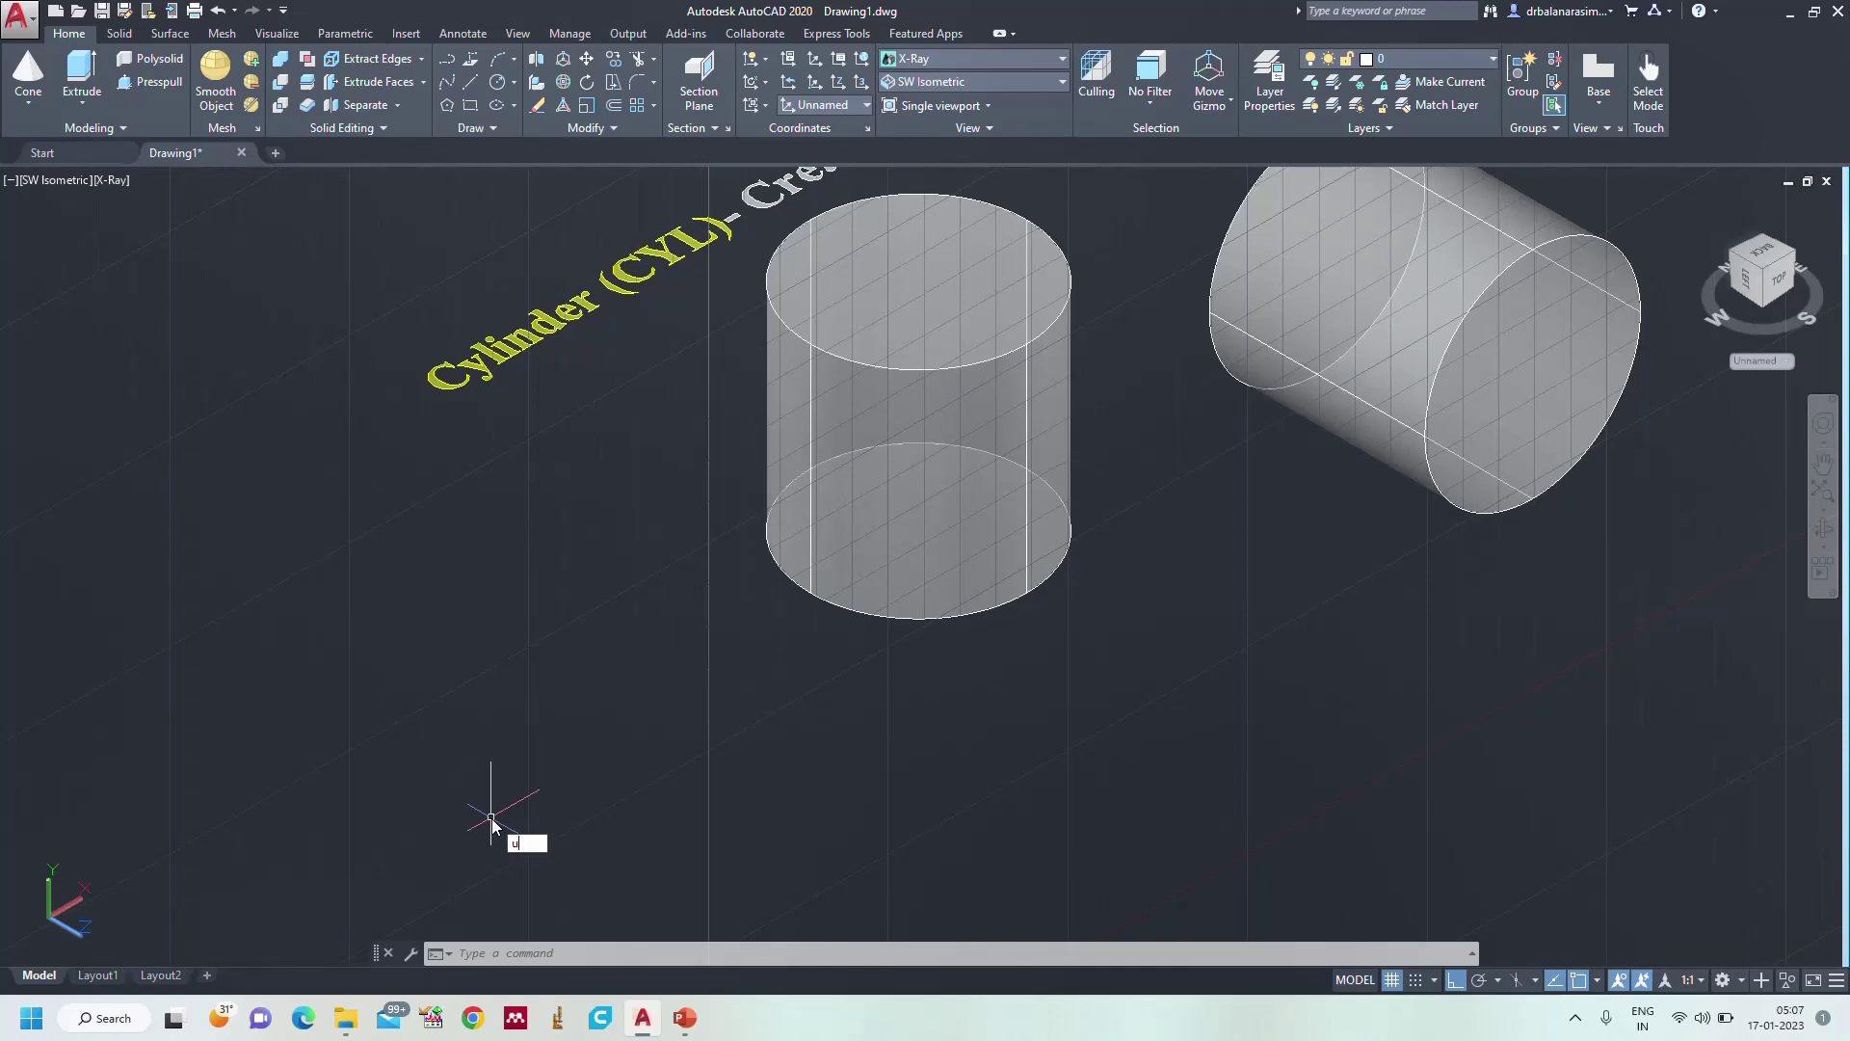
pyautogui.press('Return')
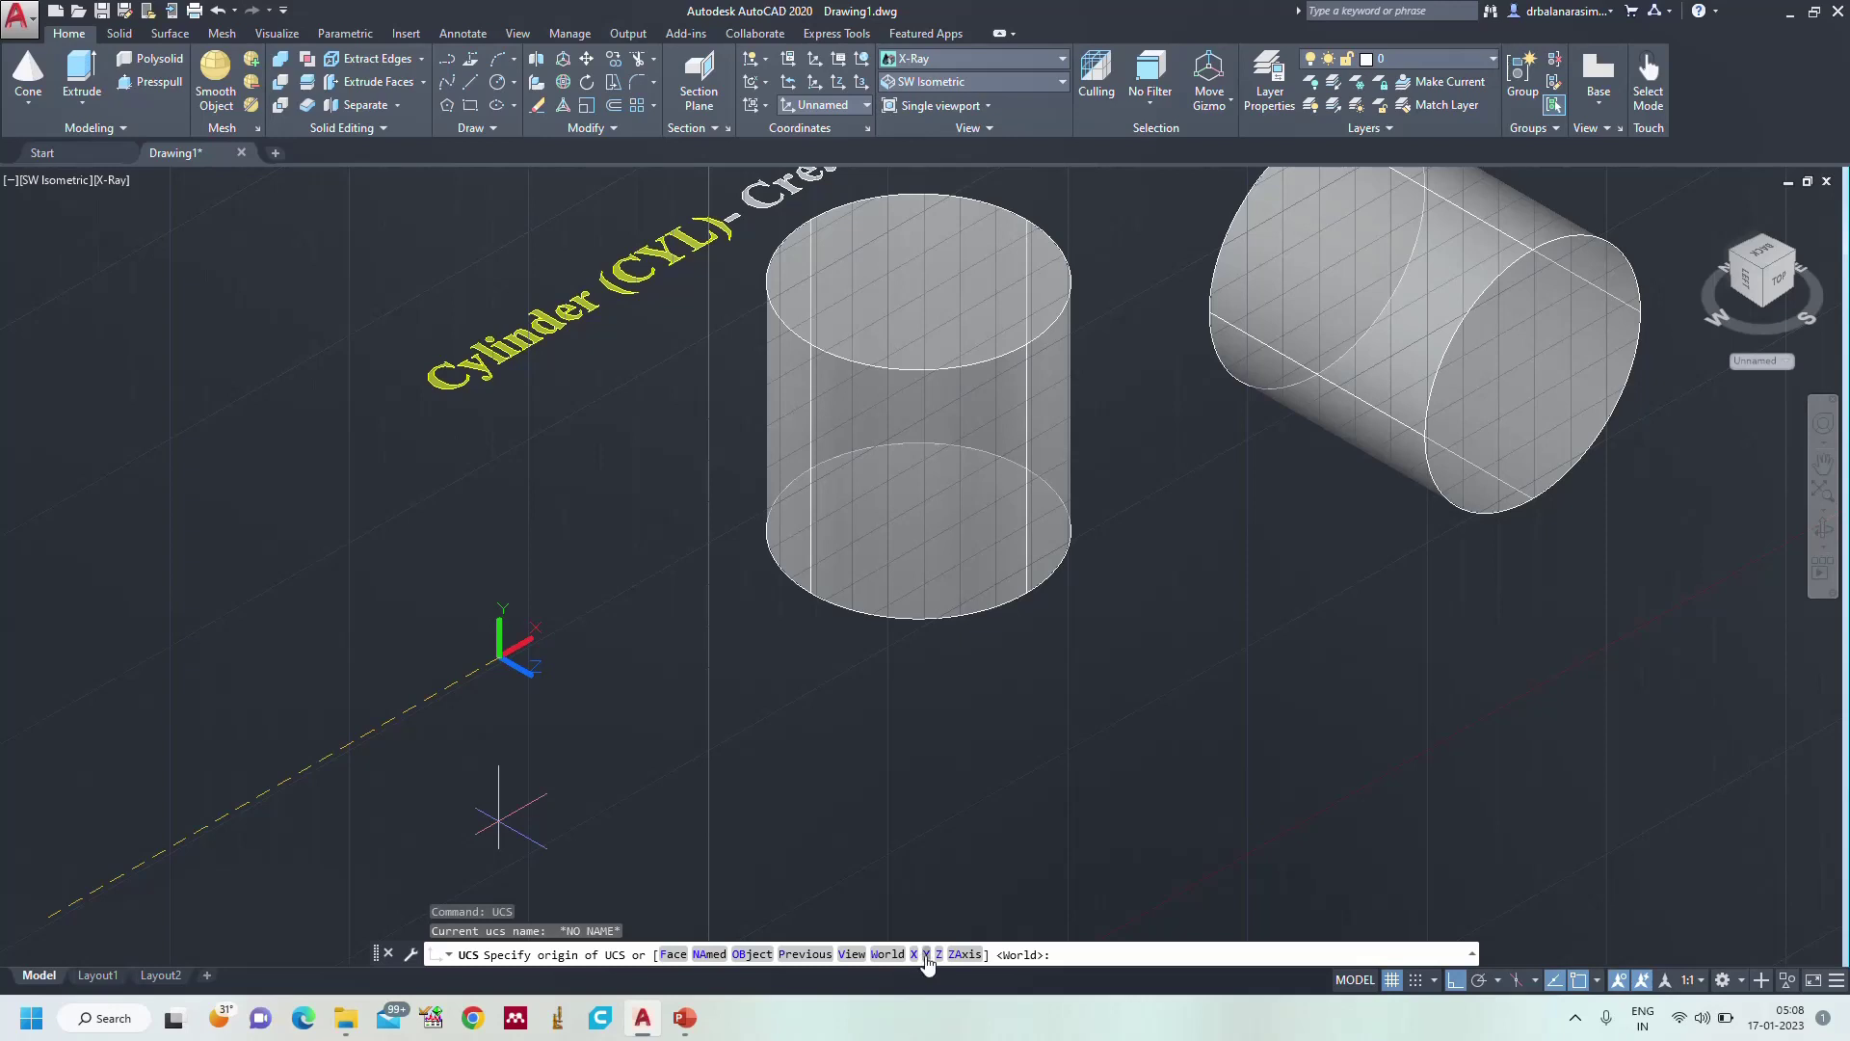
pyautogui.click(926, 954)
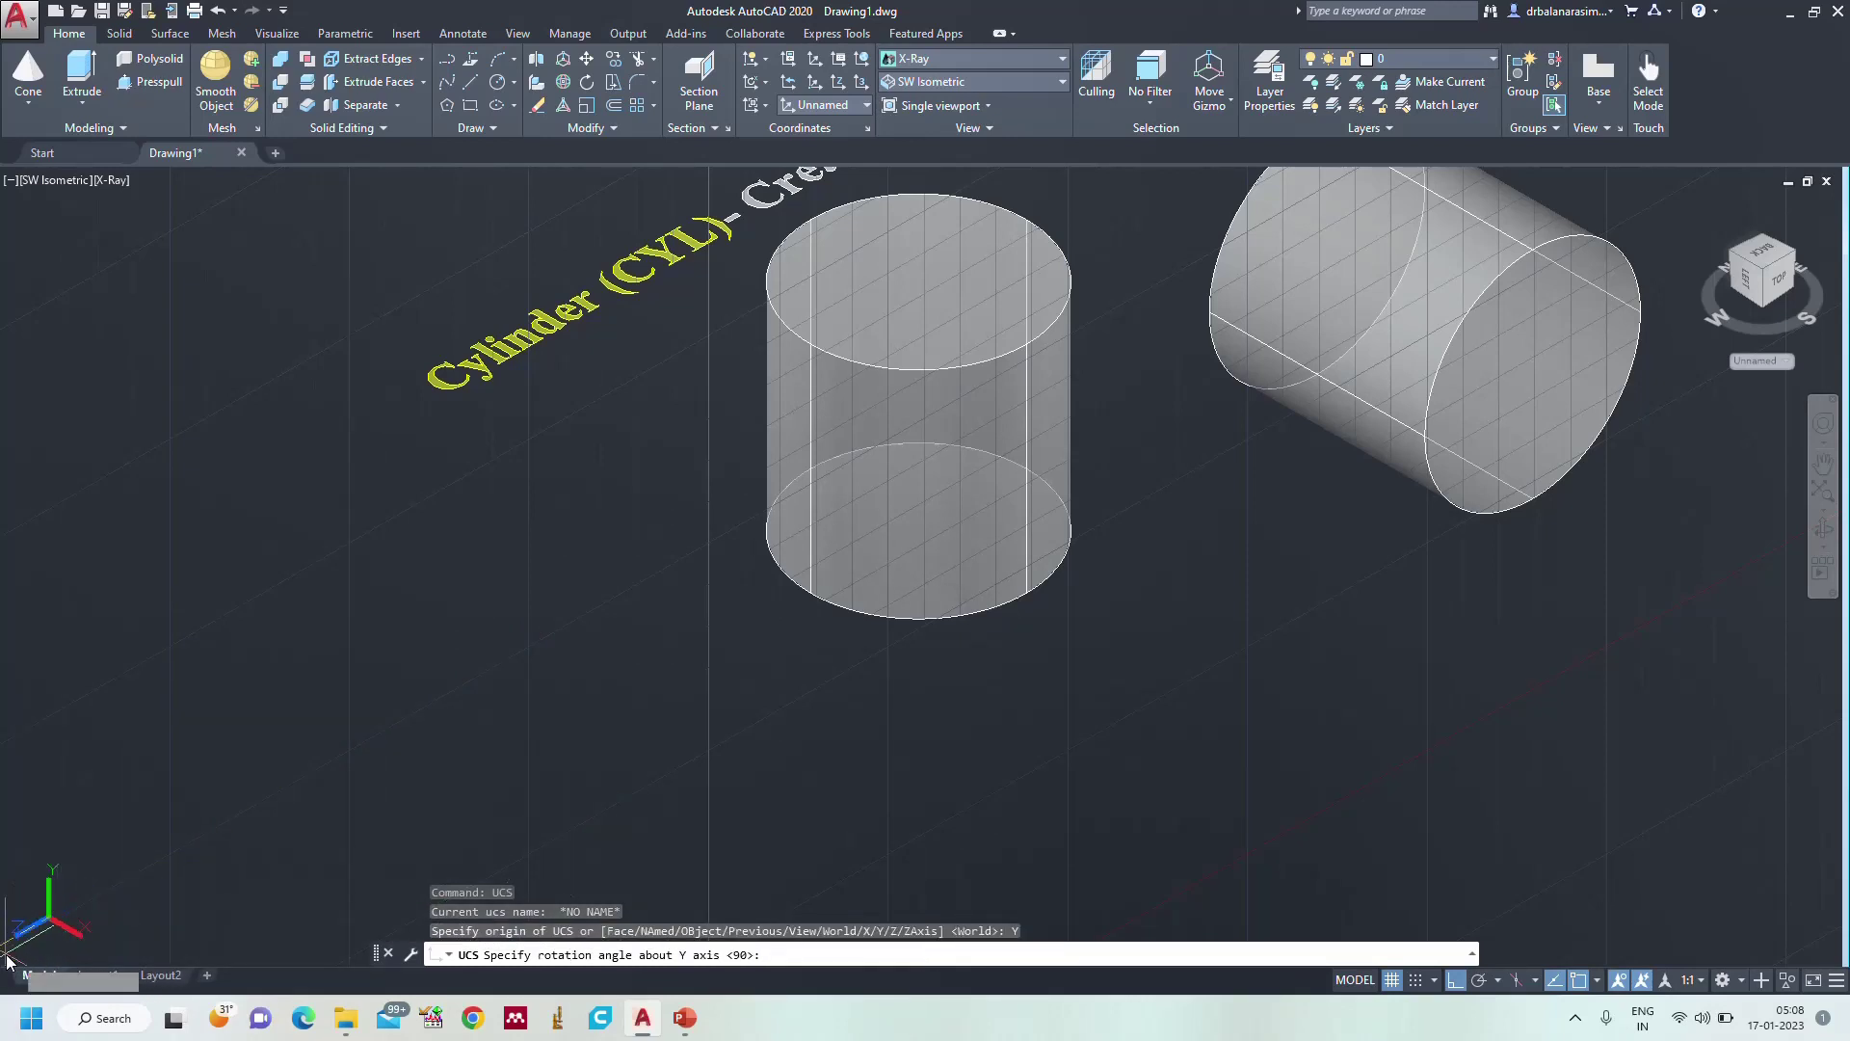
pyautogui.press('Return')
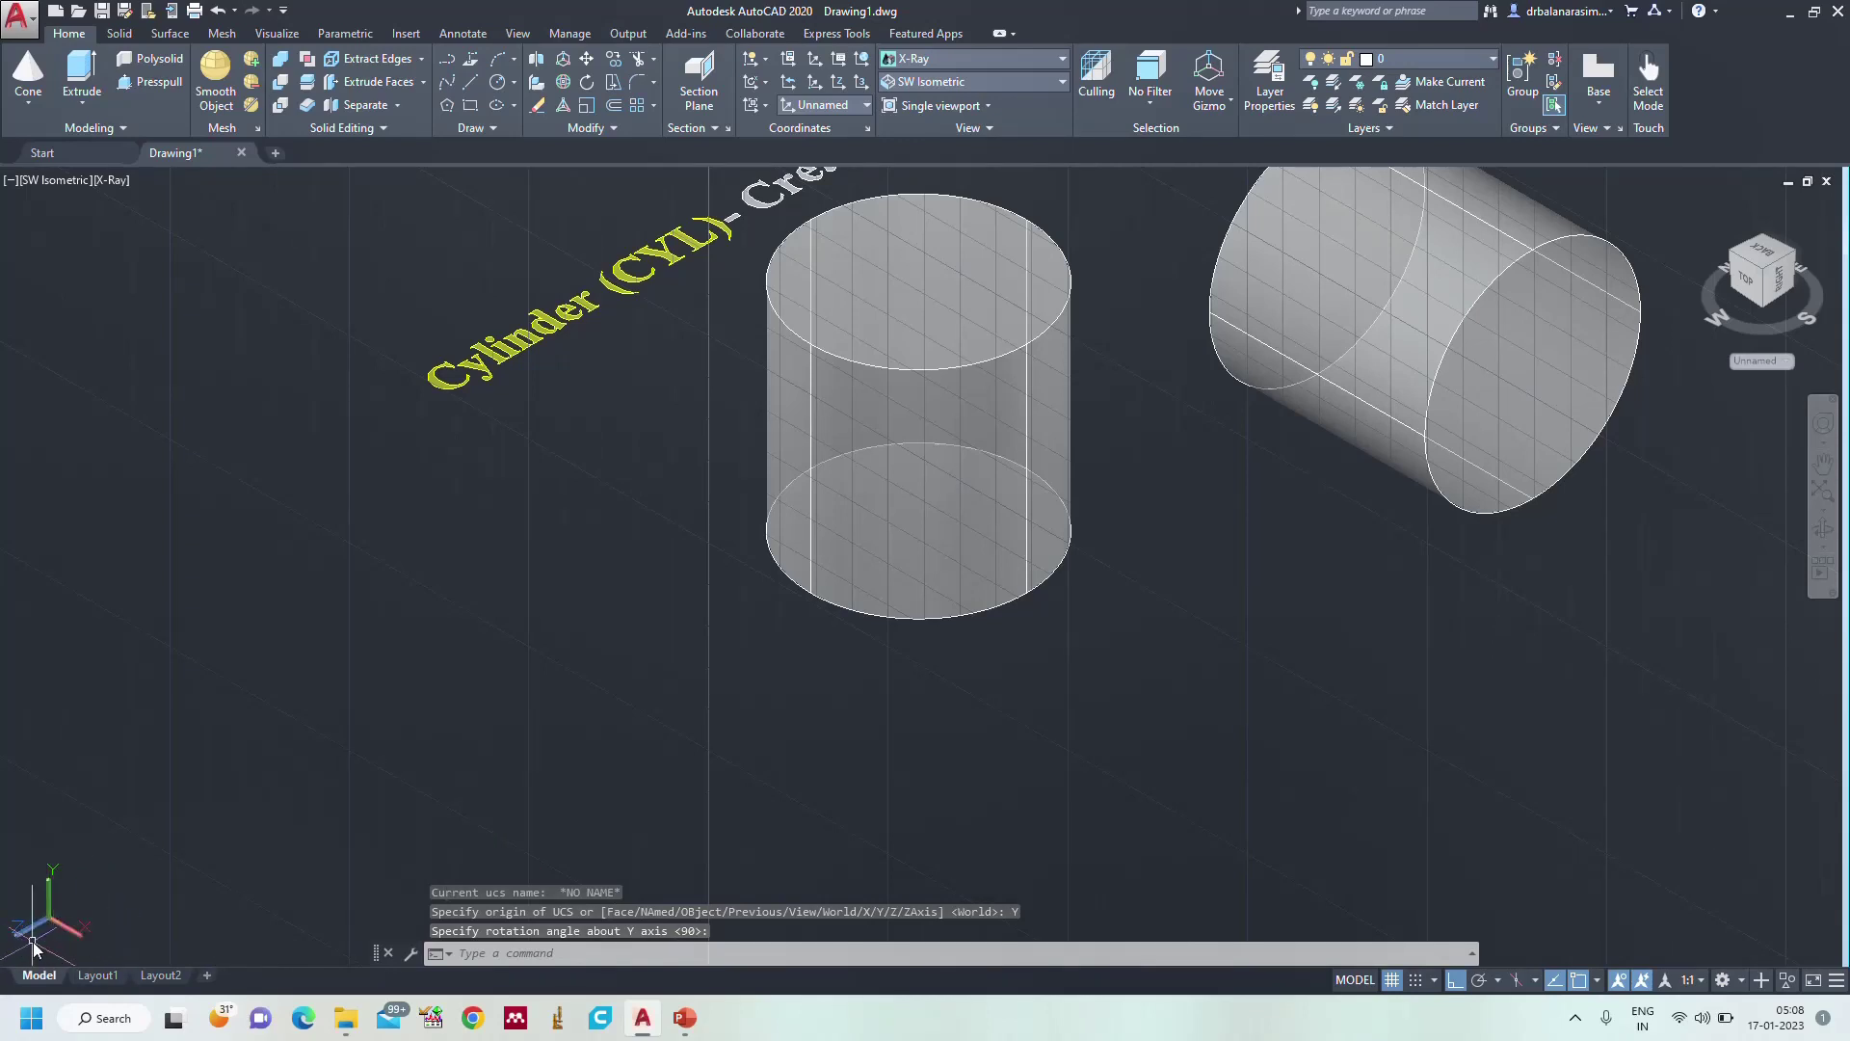
pyautogui.press('Return')
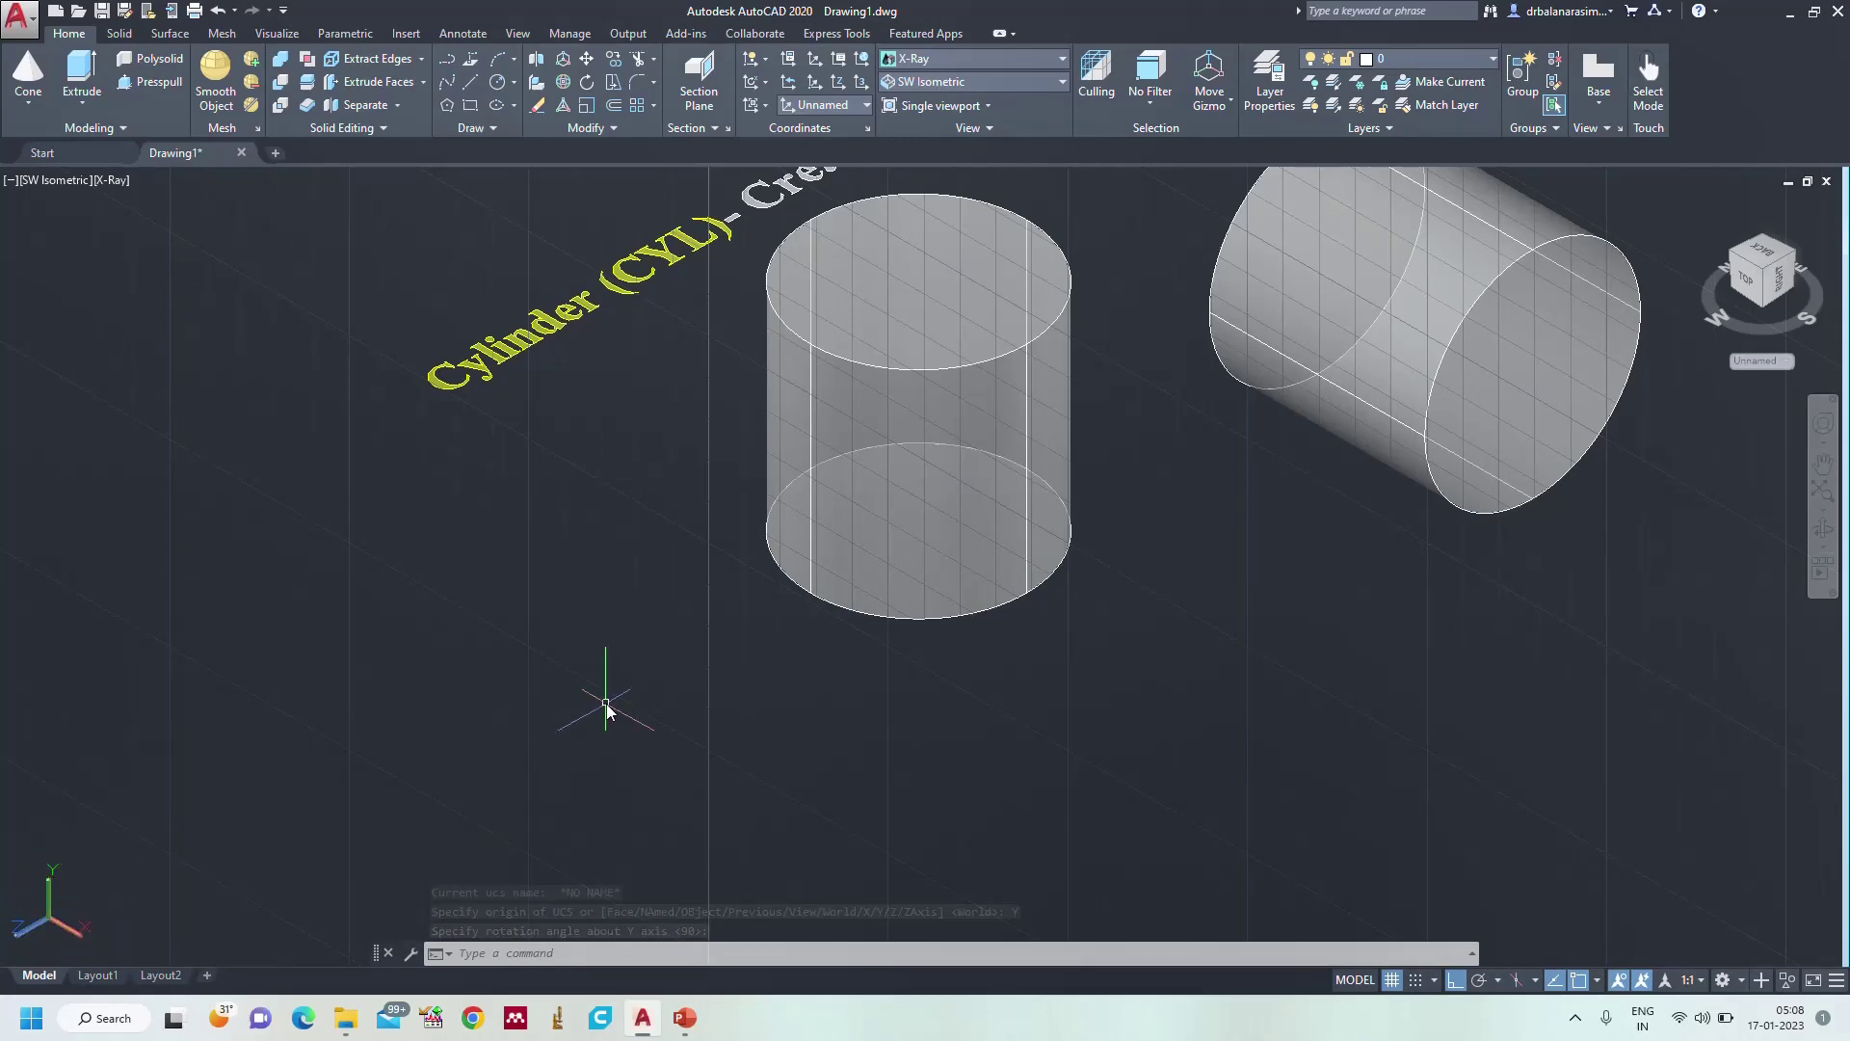
# - Create a third solid cylinder along the rotated Z axis, in front of the upright one, with base radius 30 and height 60
pyautogui.write('cyl')
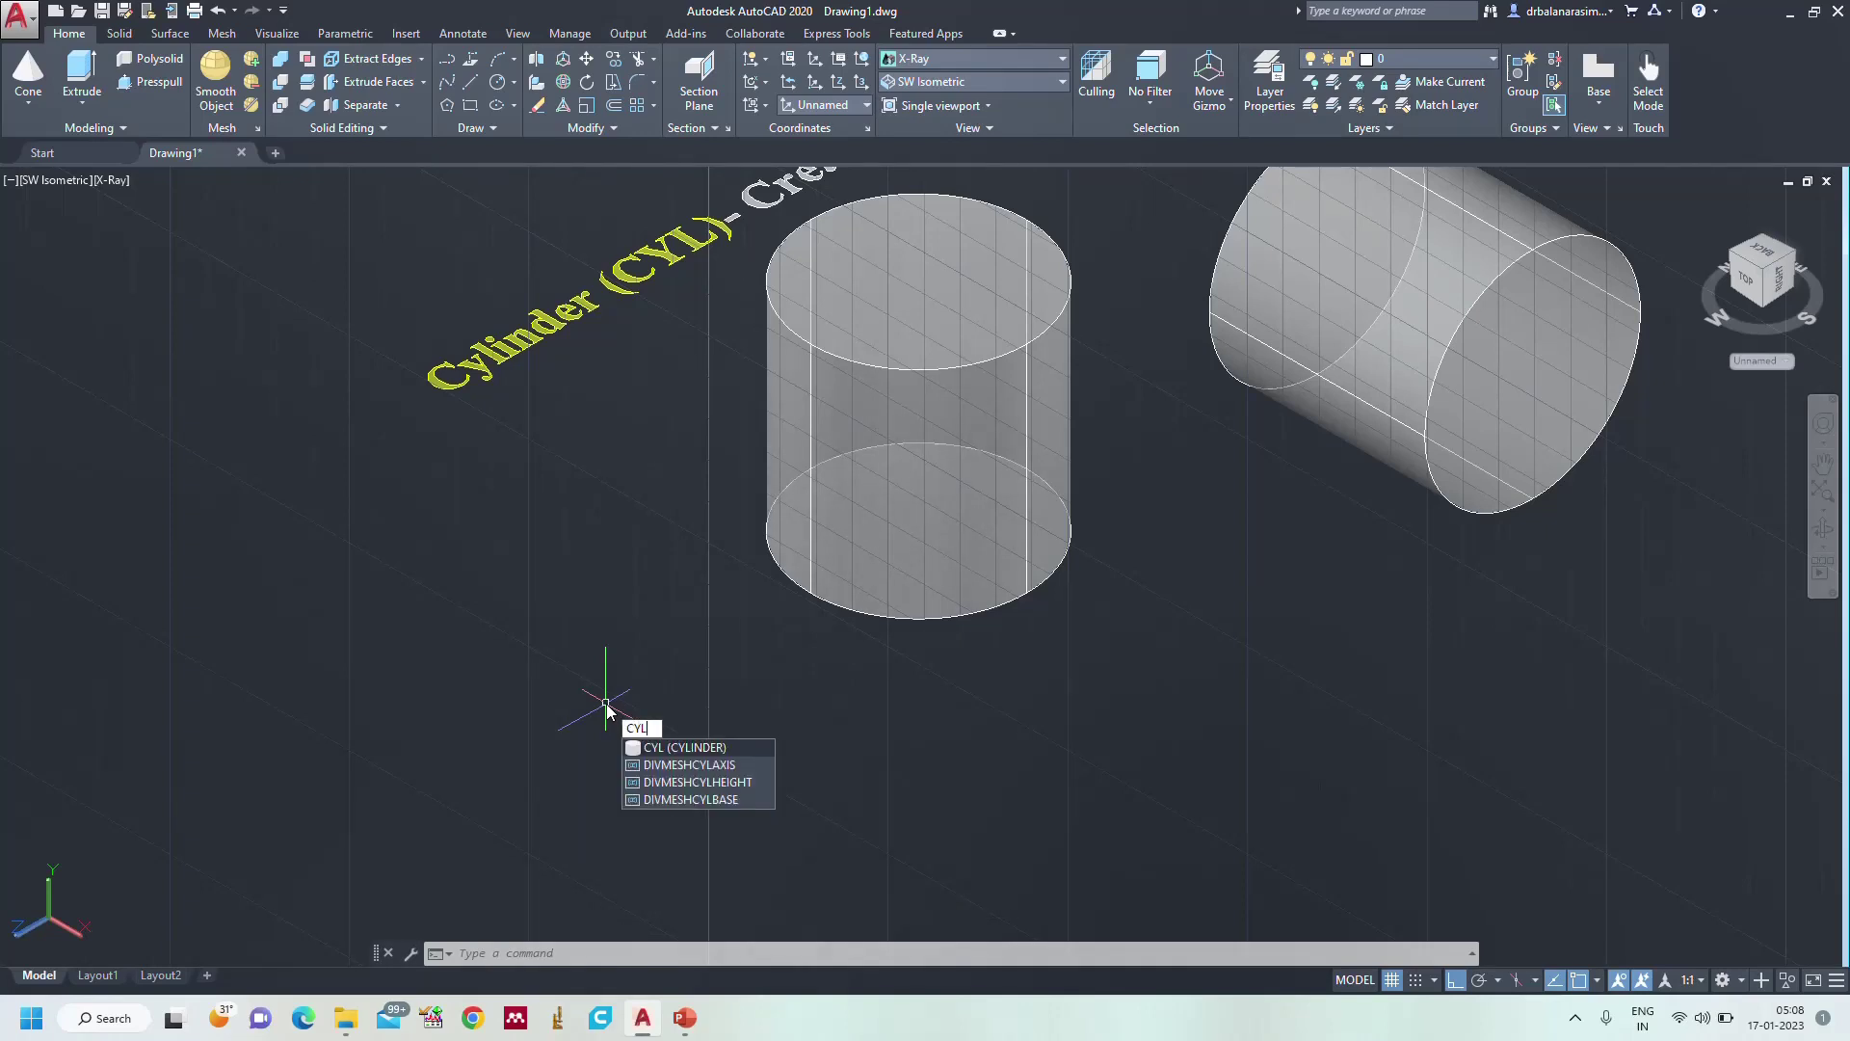
pyautogui.press('Return')
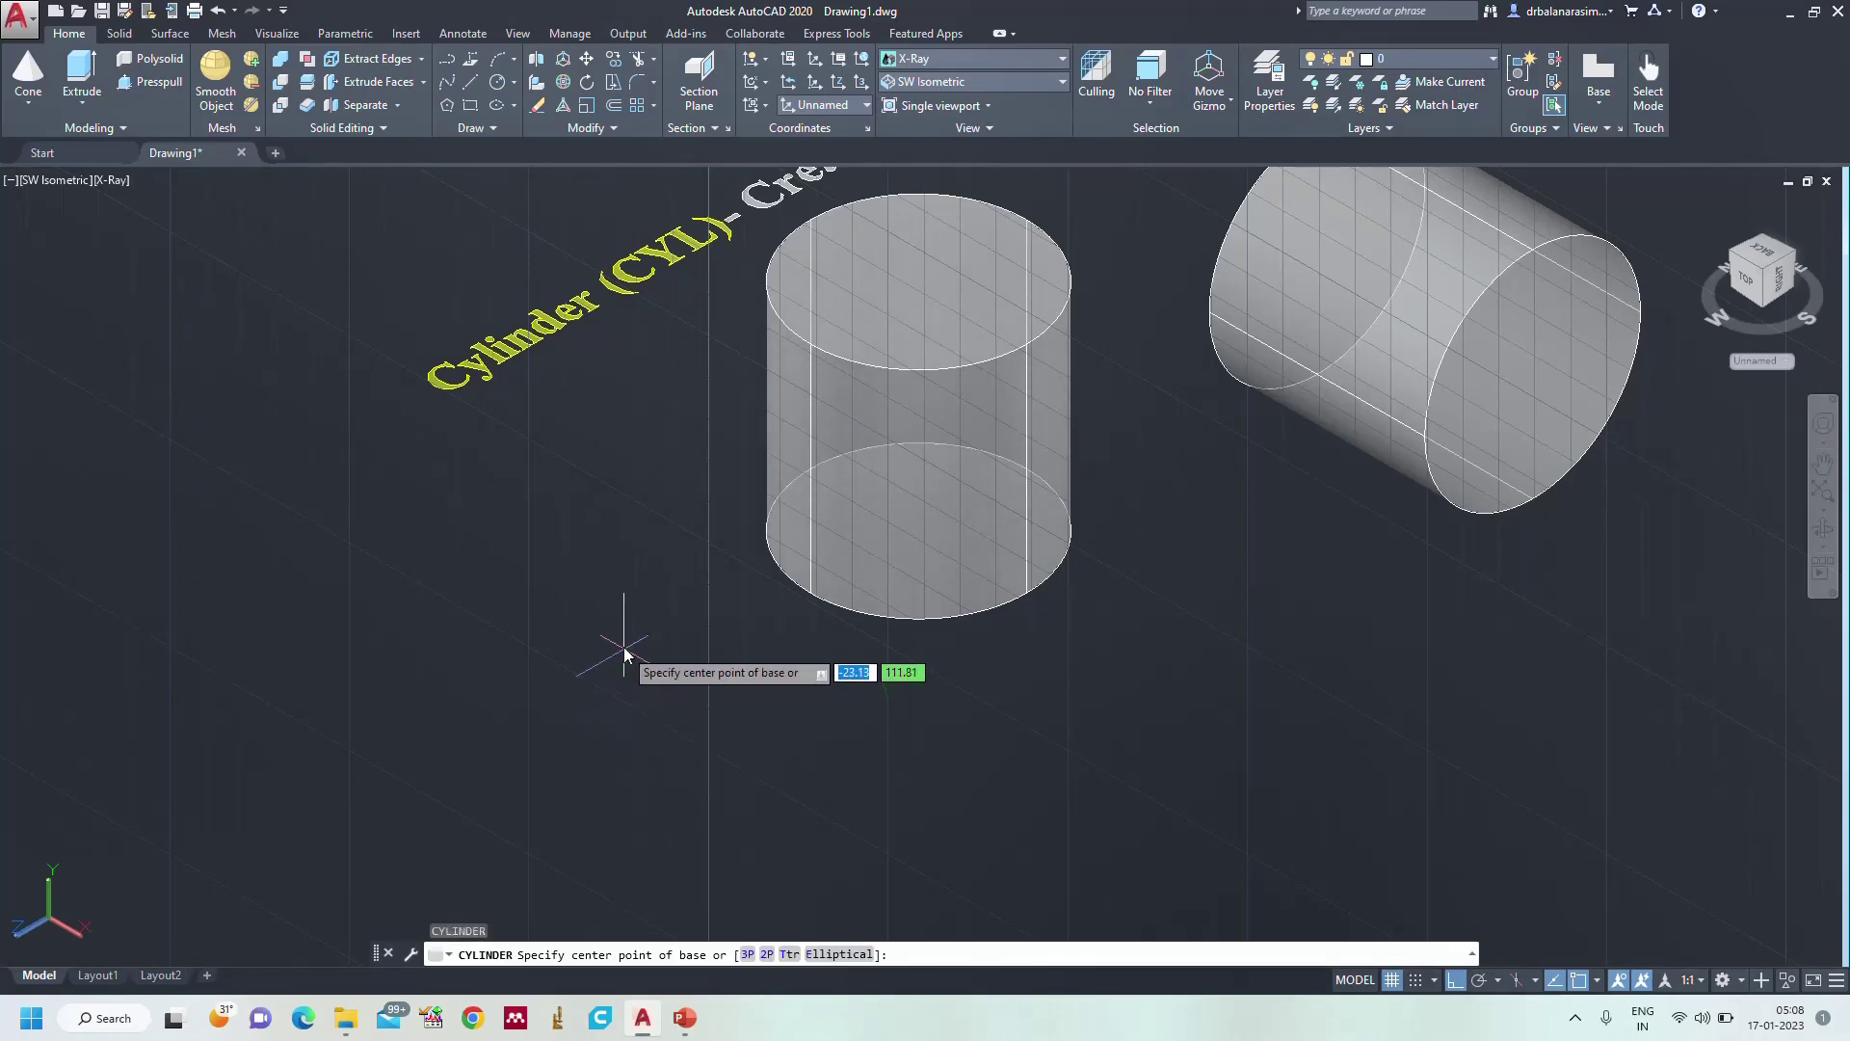
pyautogui.click(611, 656)
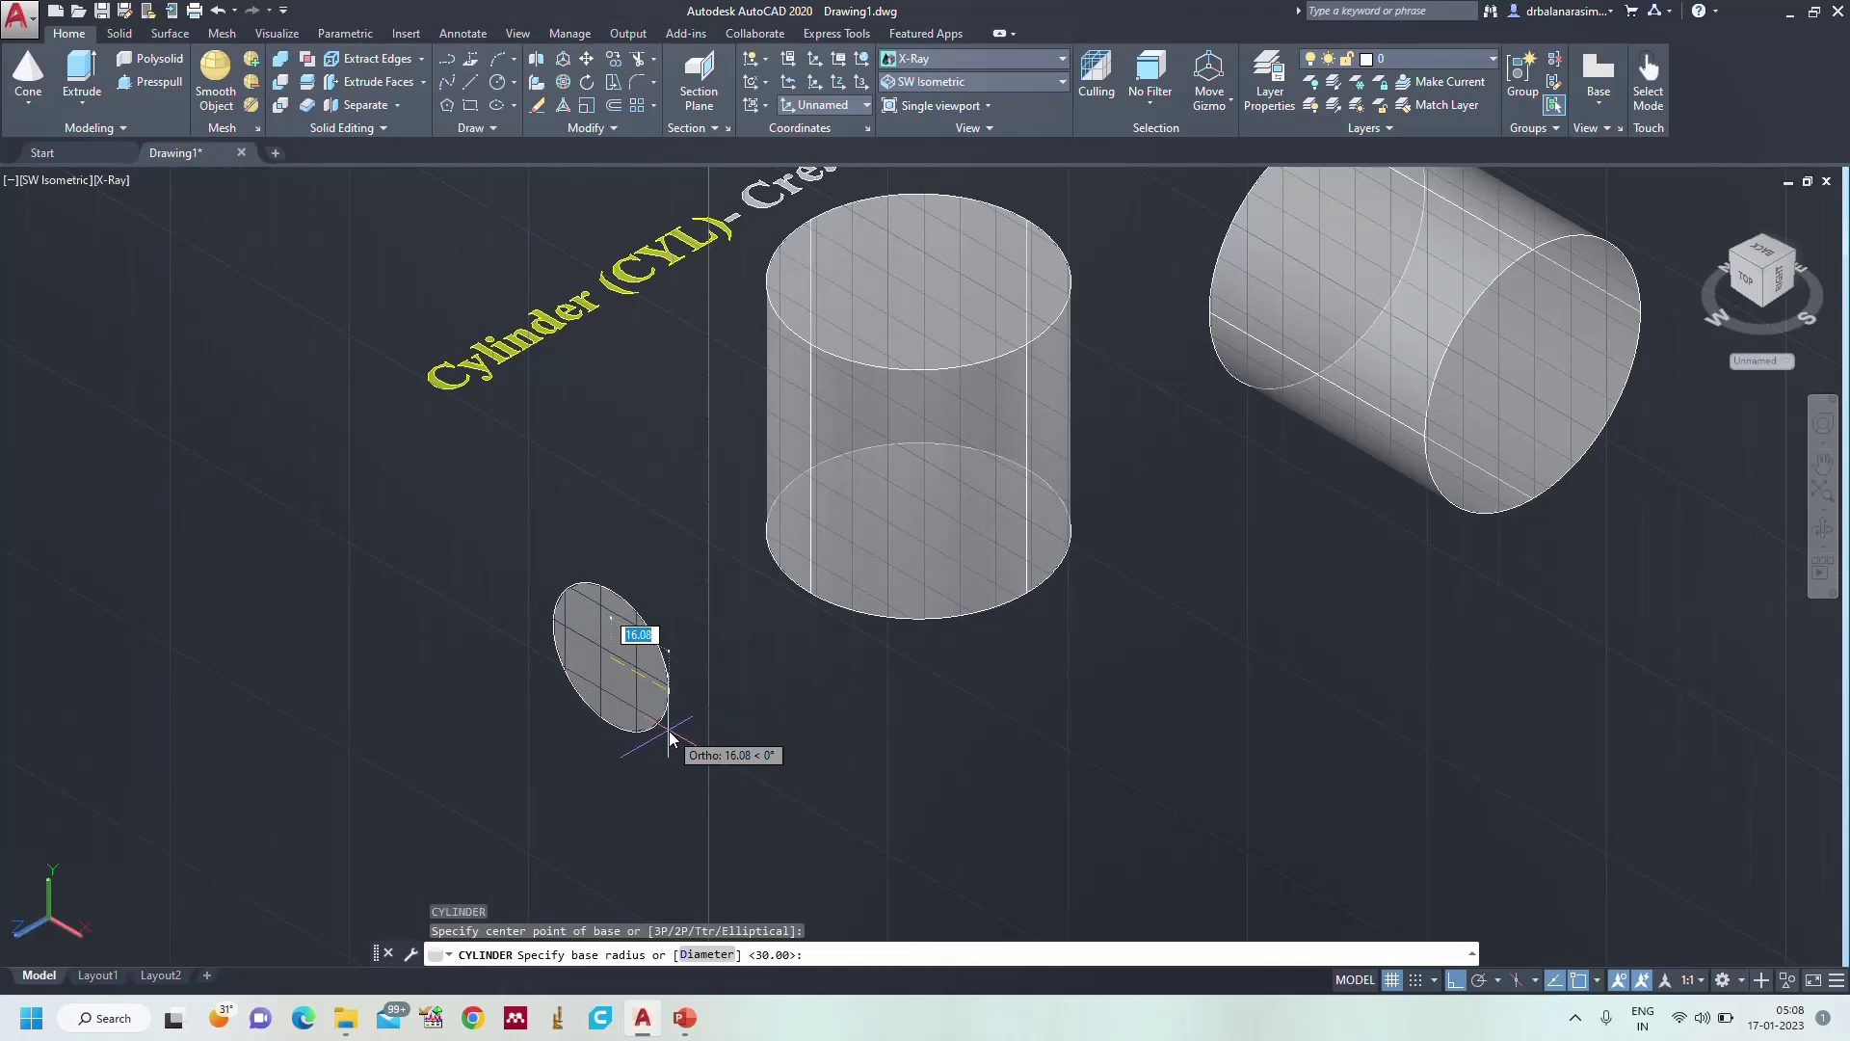
pyautogui.write('30')
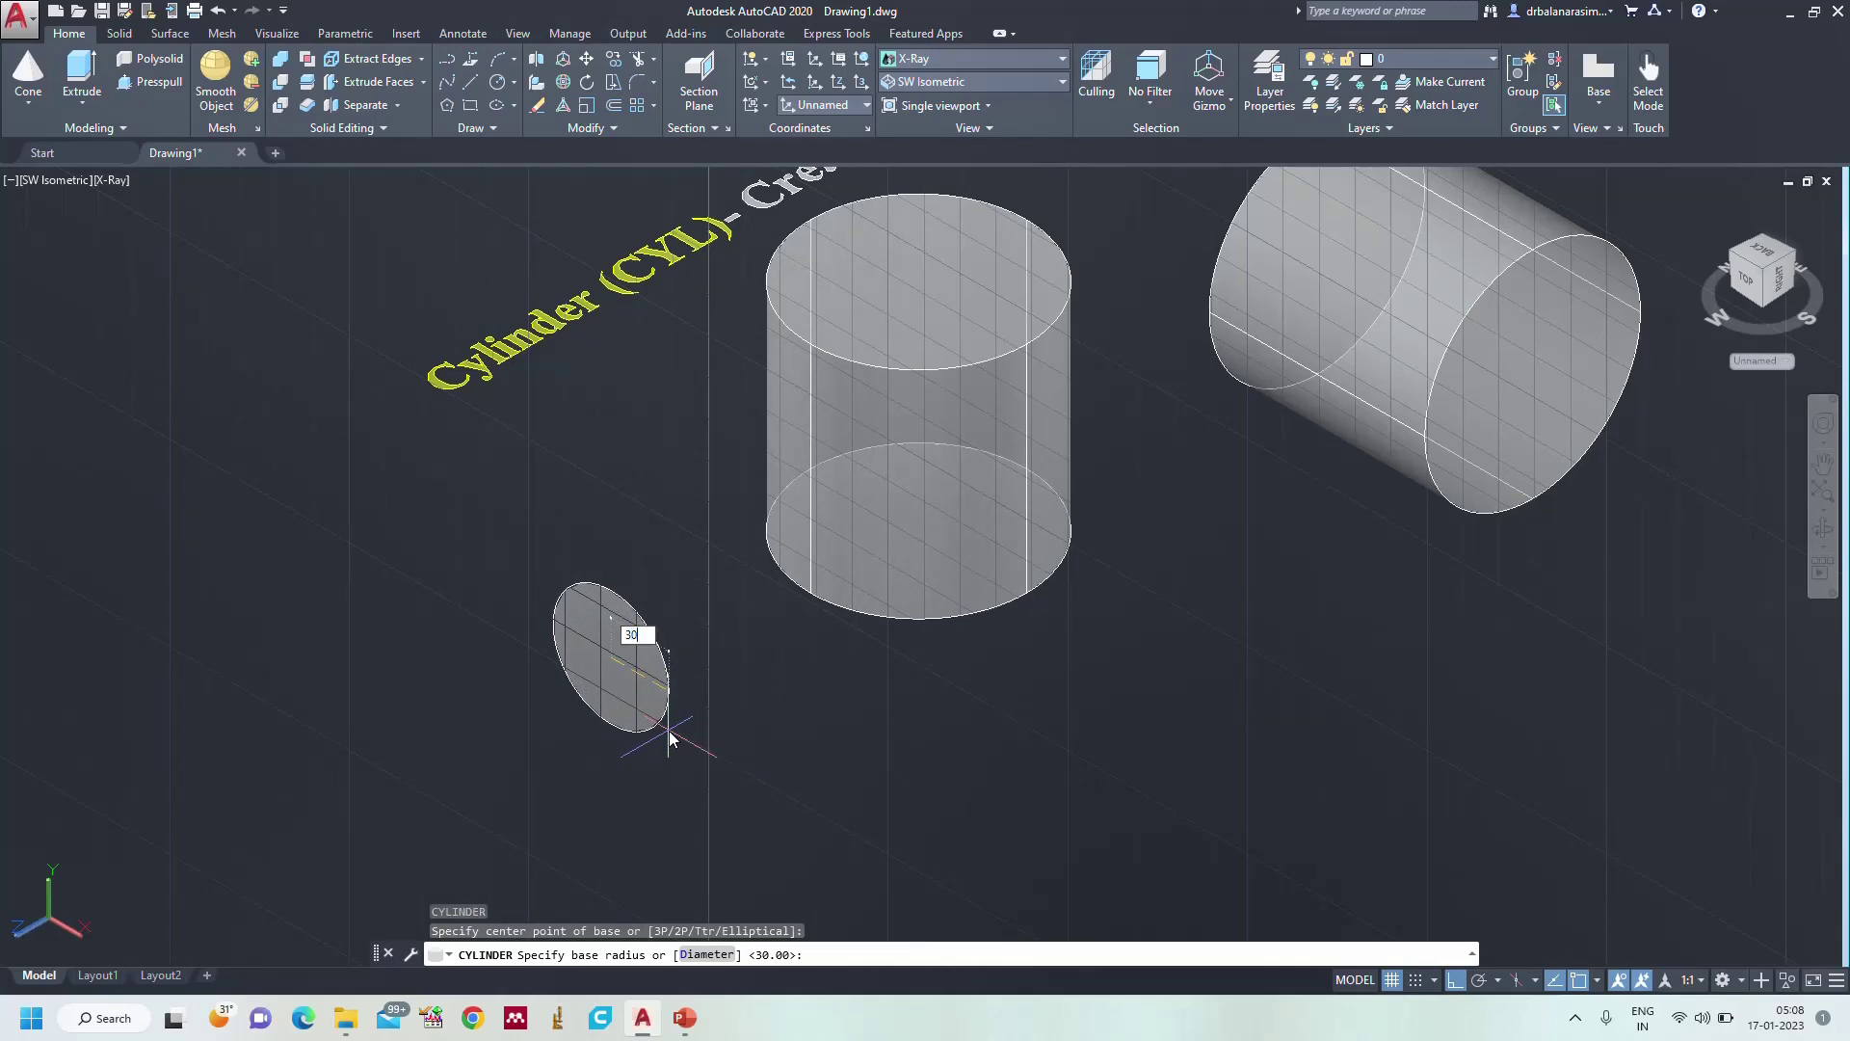
pyautogui.press('Return')
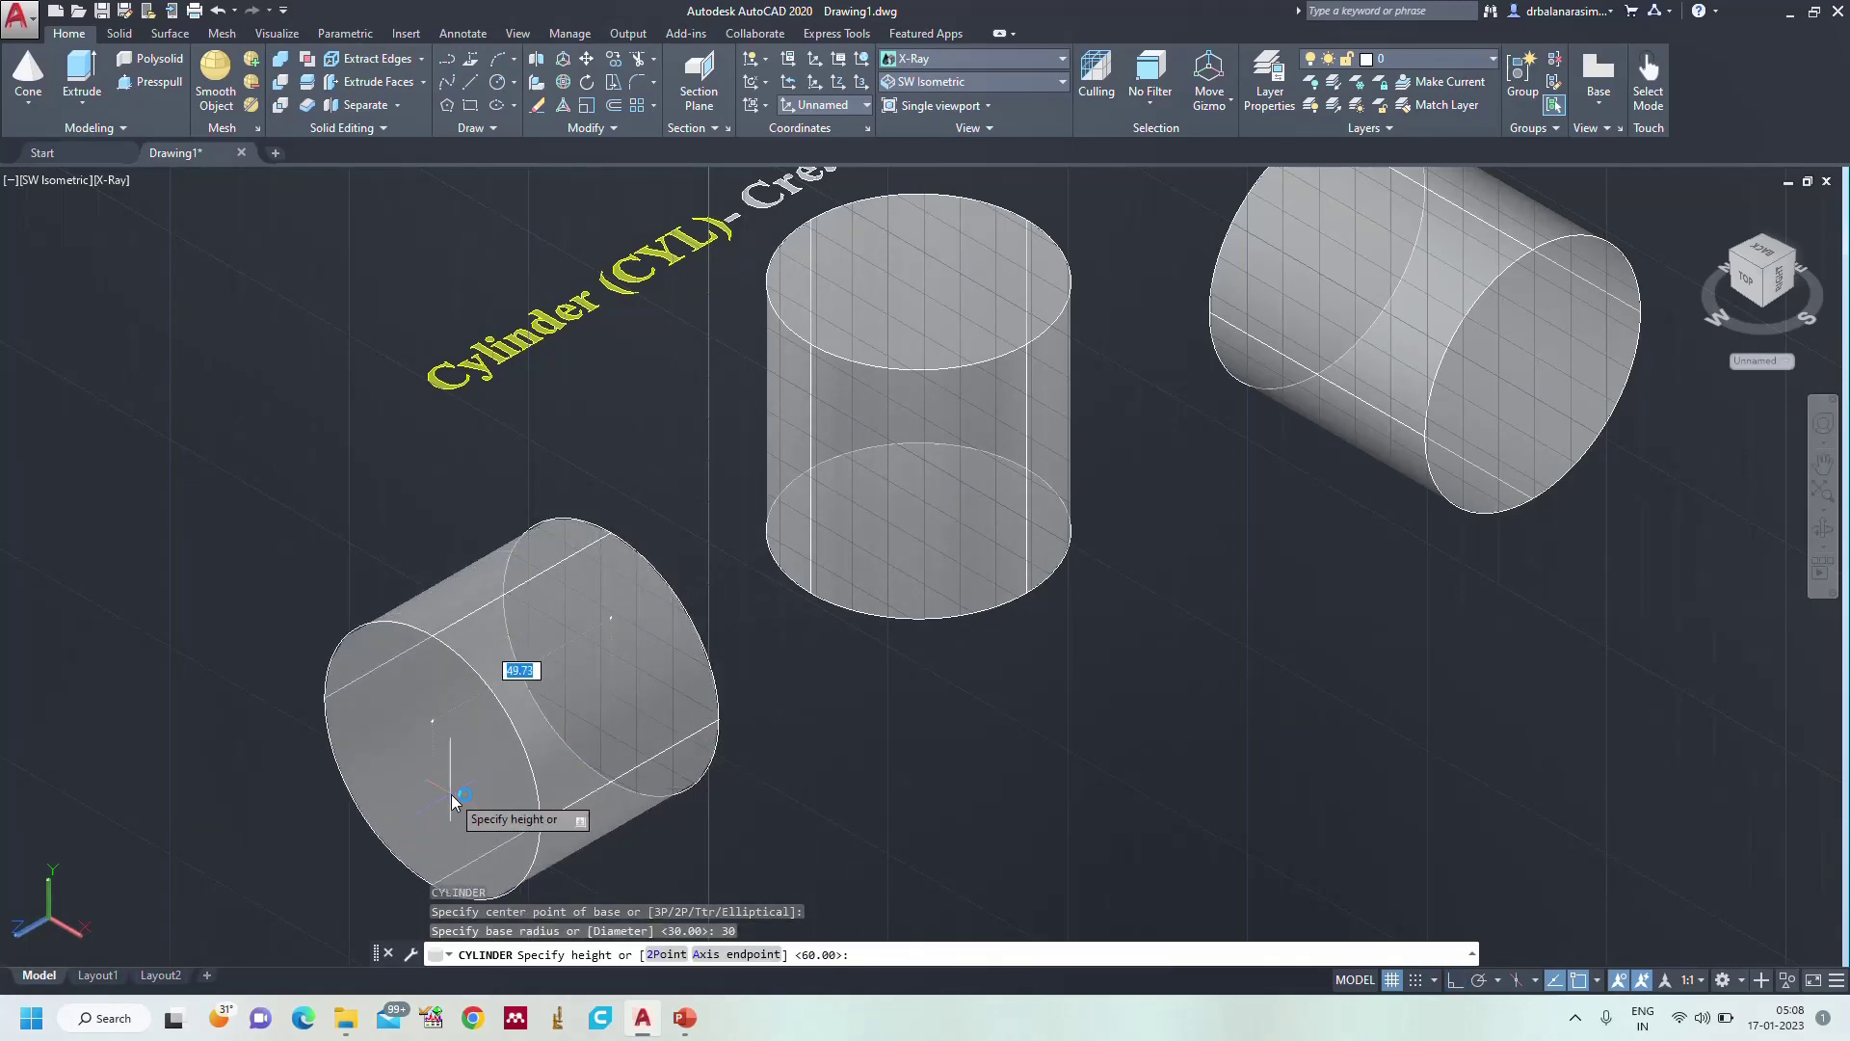
pyautogui.press('Return')
# - Zoom to the whole drawing and examine the three cylinders together with the current UCS orientation
pyautogui.write('z')
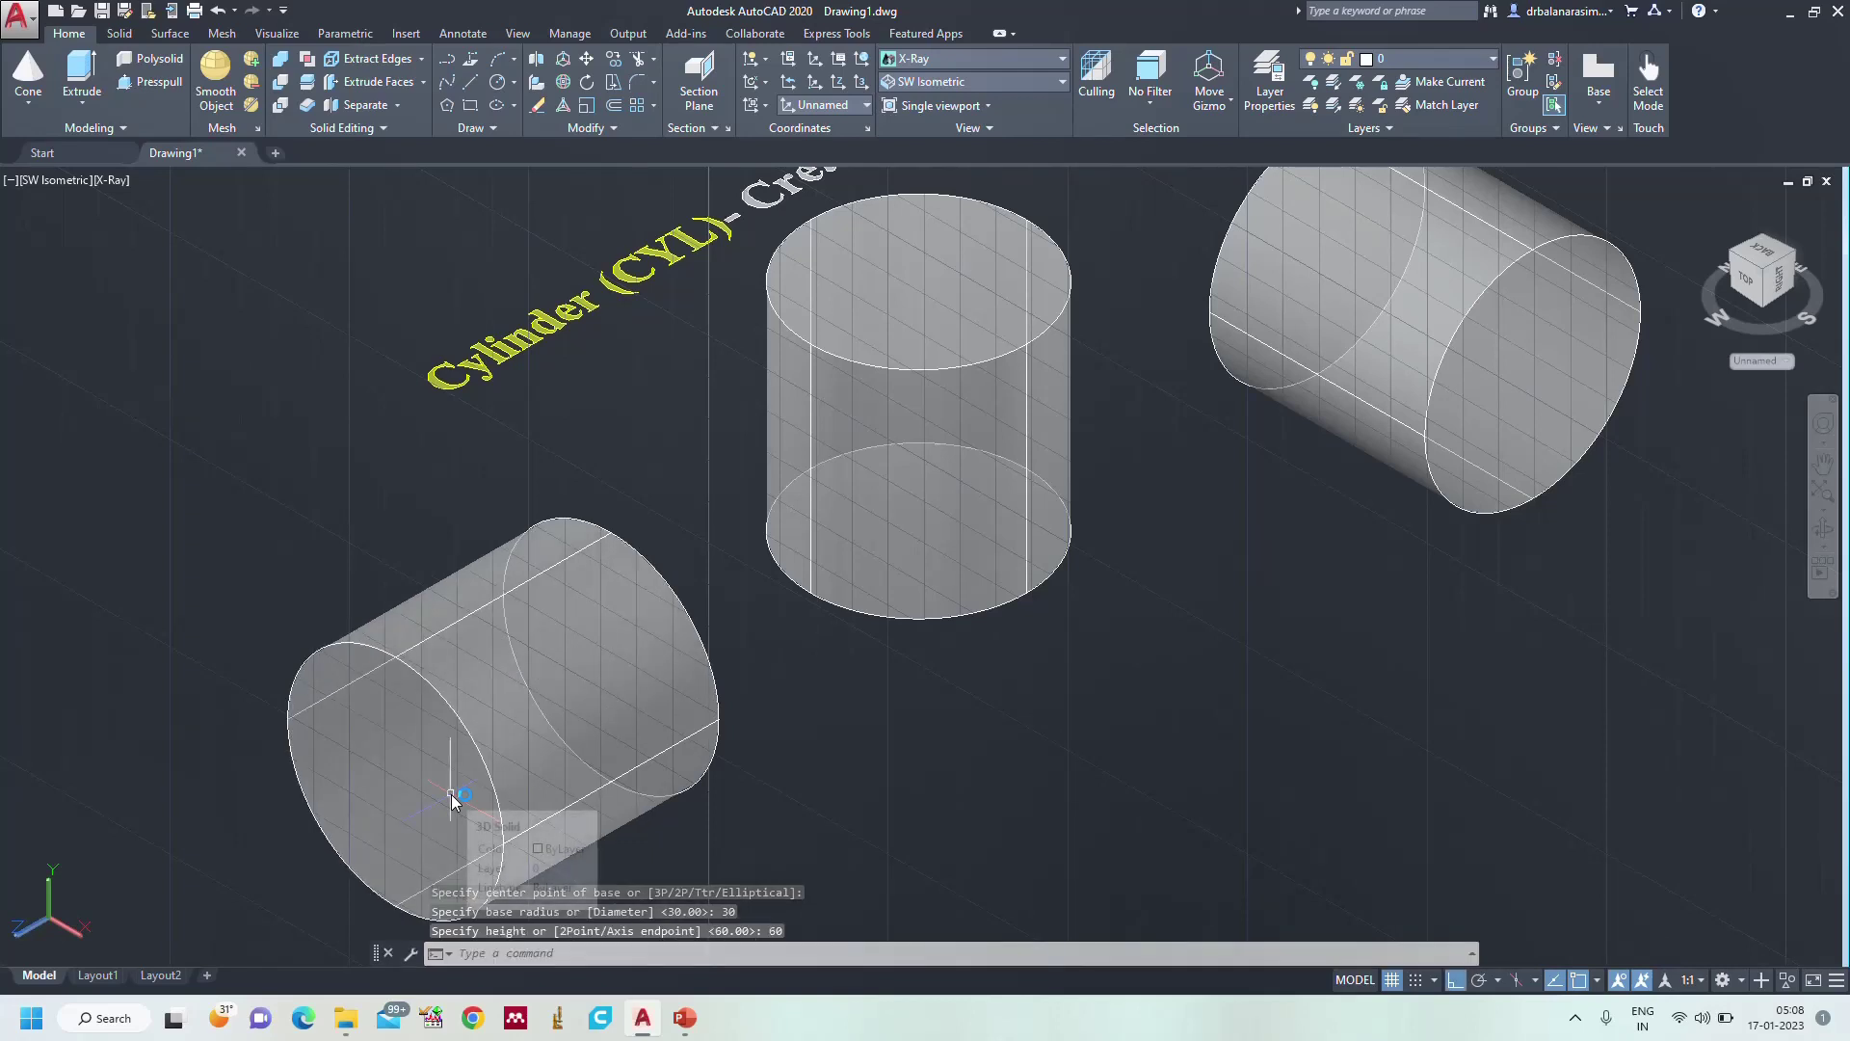
pyautogui.press('Return')
pyautogui.scroll(-3, 452, 798)
pyautogui.write('a')
pyautogui.press('Return')
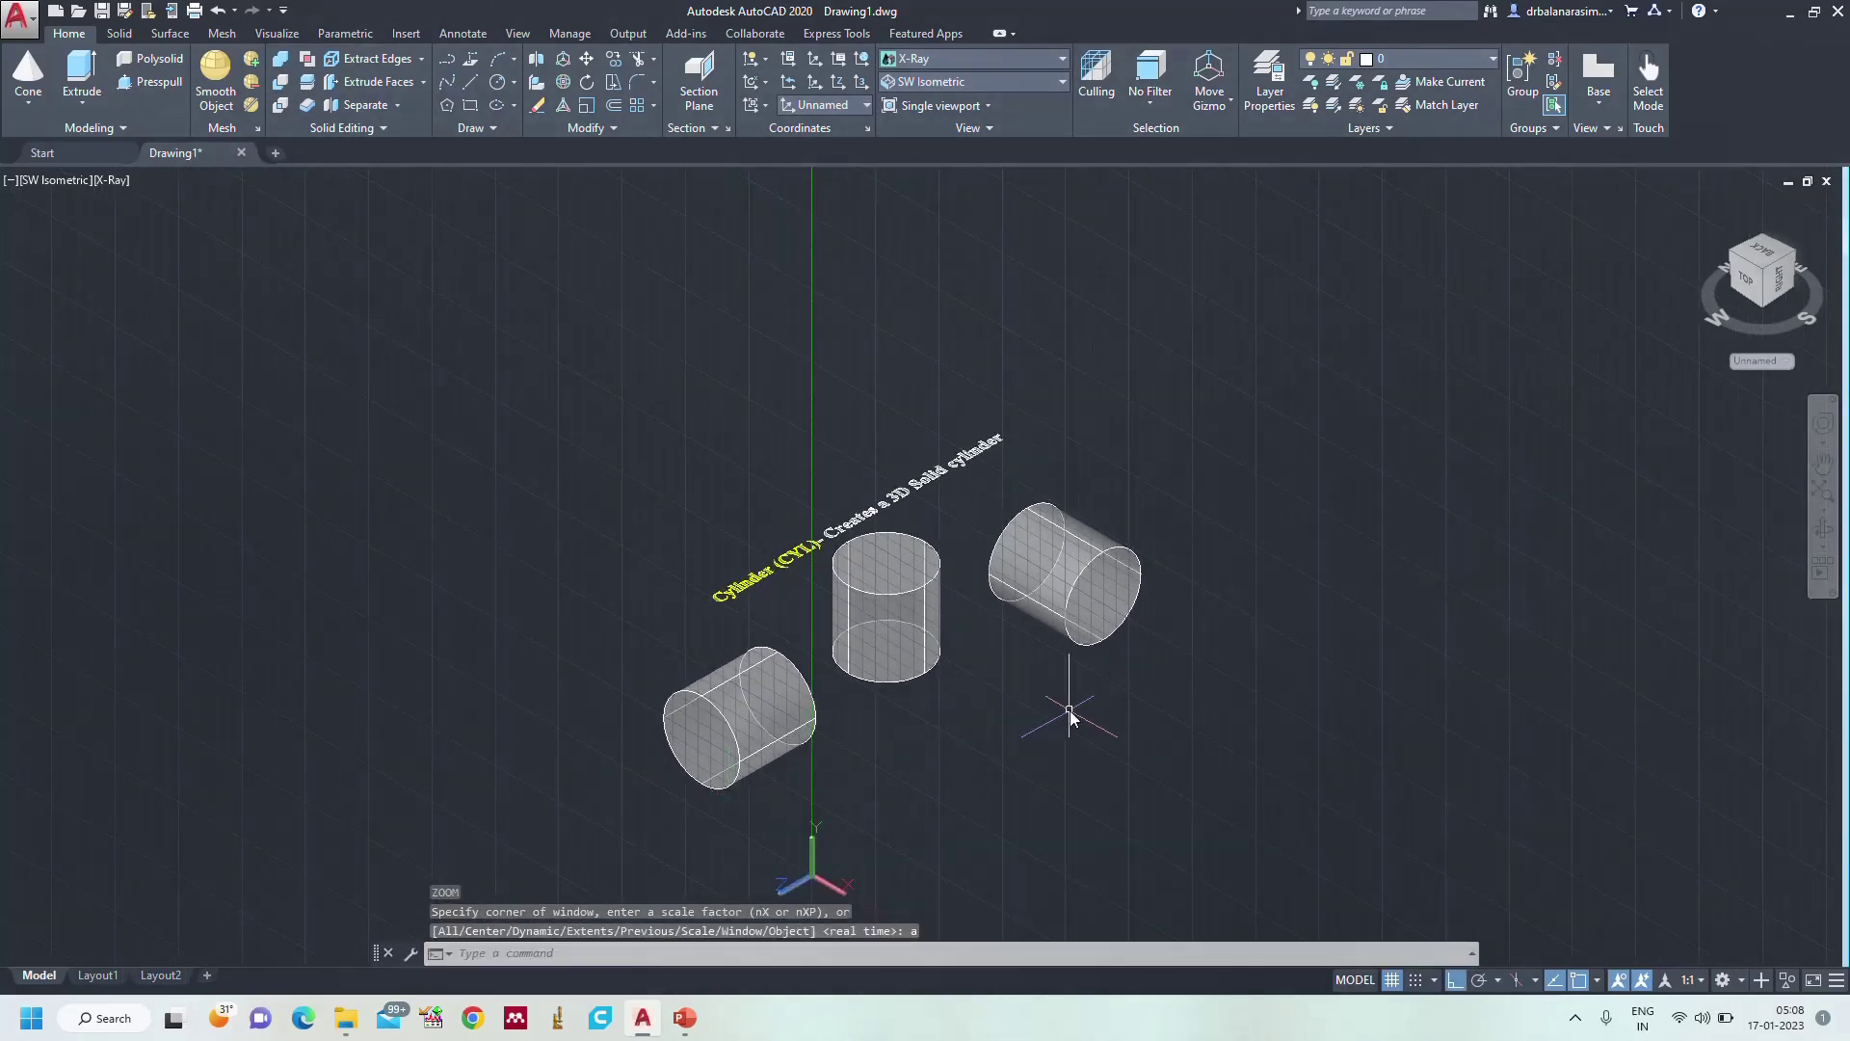
pyautogui.scroll(4, 1068, 713)
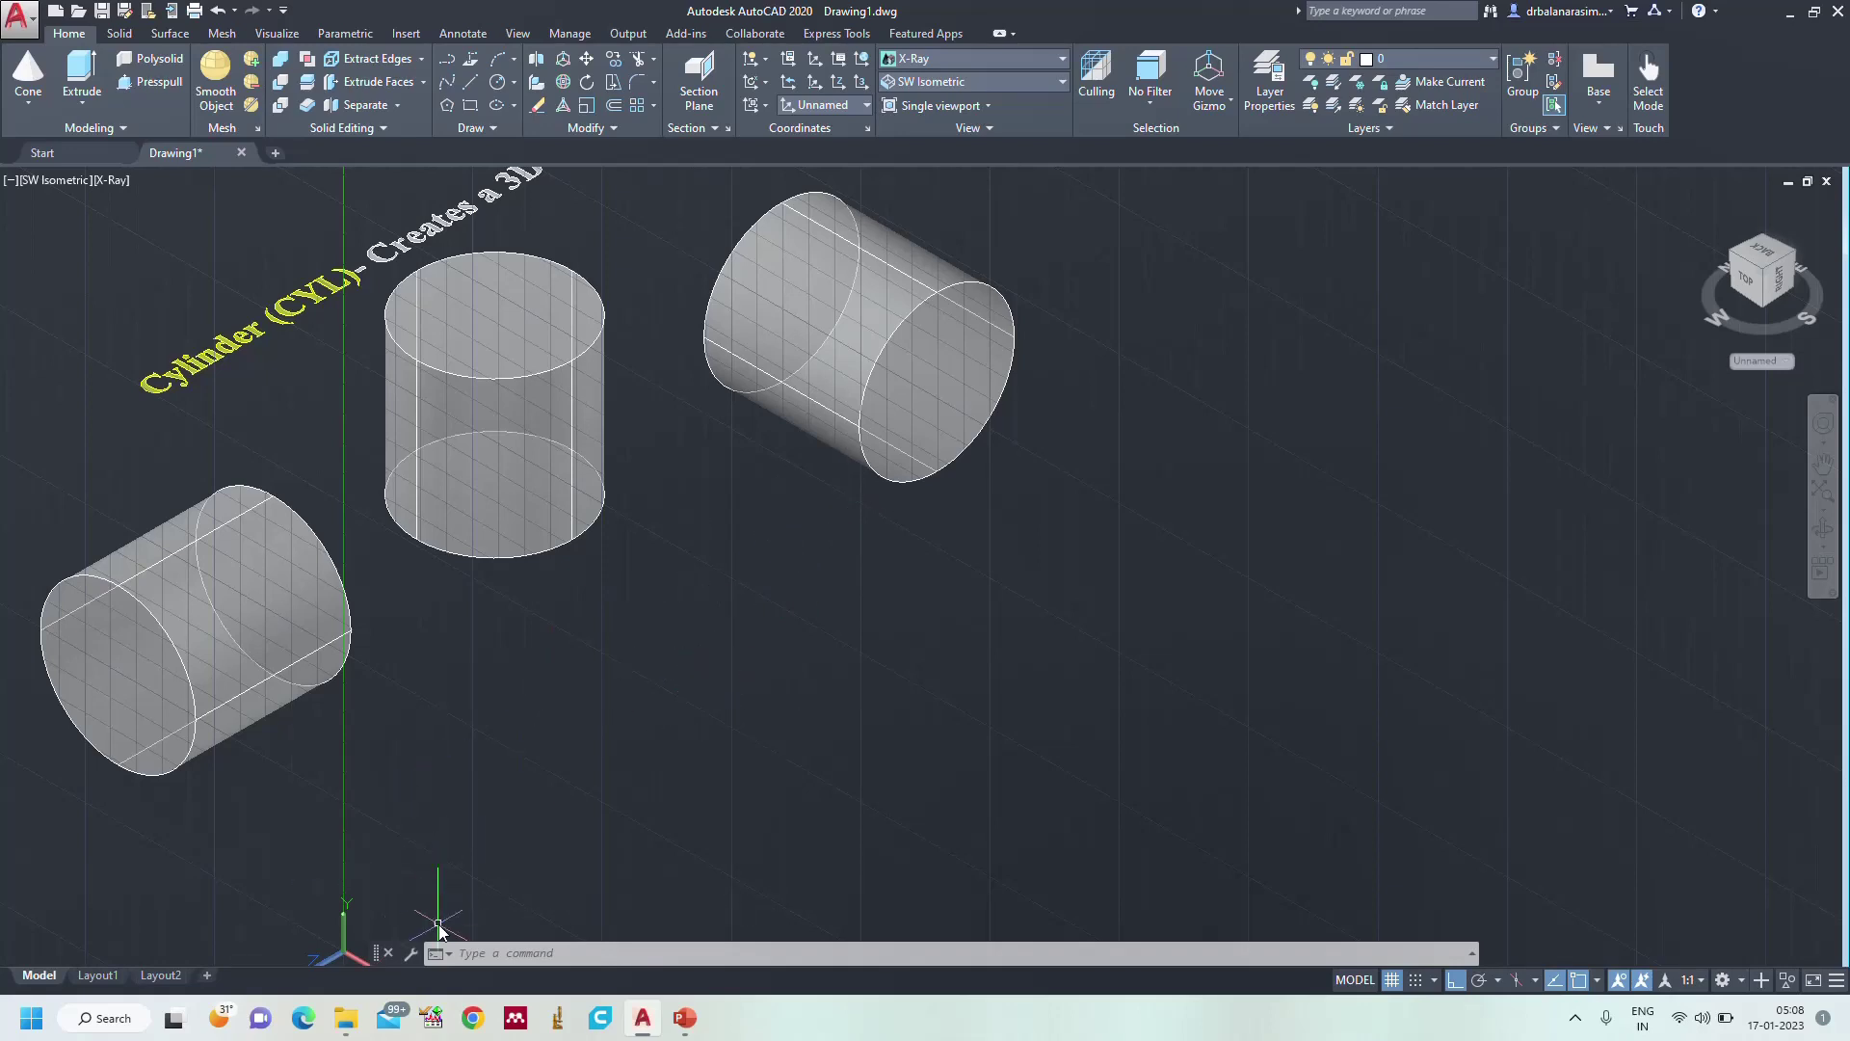
pyautogui.moveTo(430, 901); pyautogui.dragTo(432, 810, button='middle')
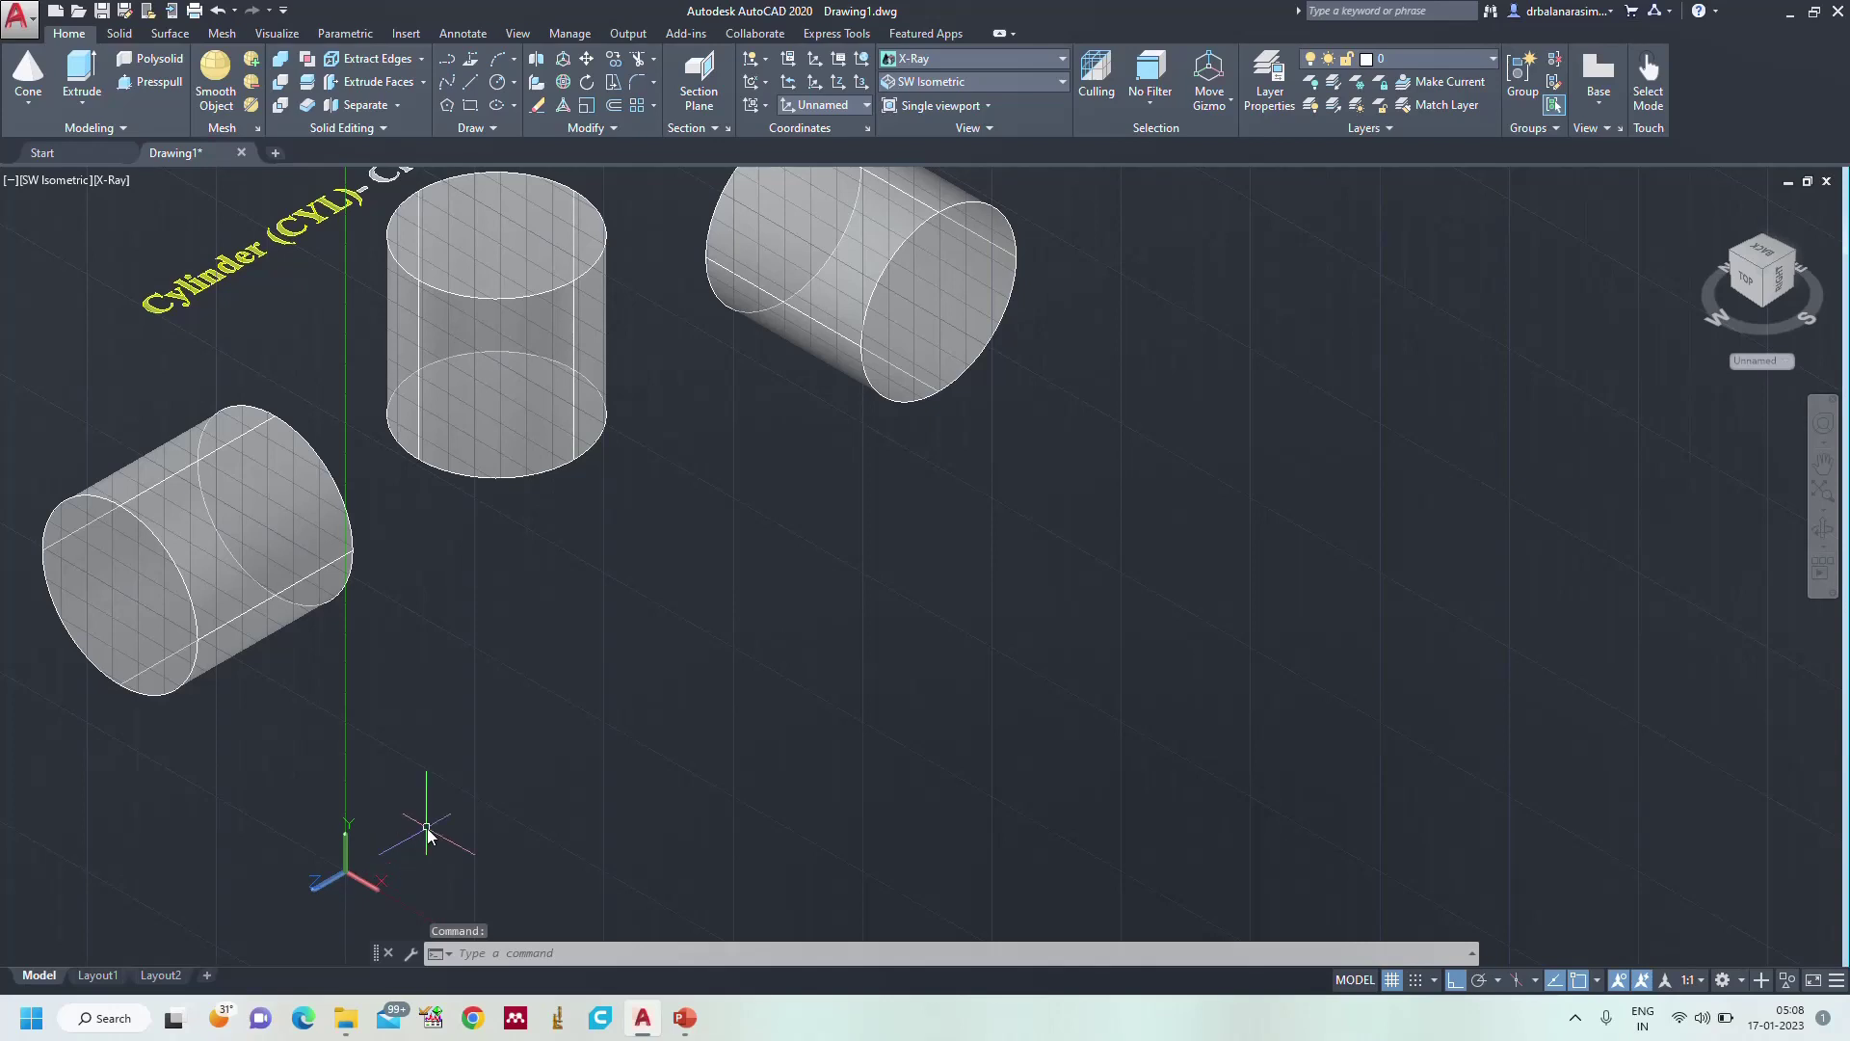
pyautogui.moveTo(659, 603); pyautogui.dragTo(611, 740, button='middle')
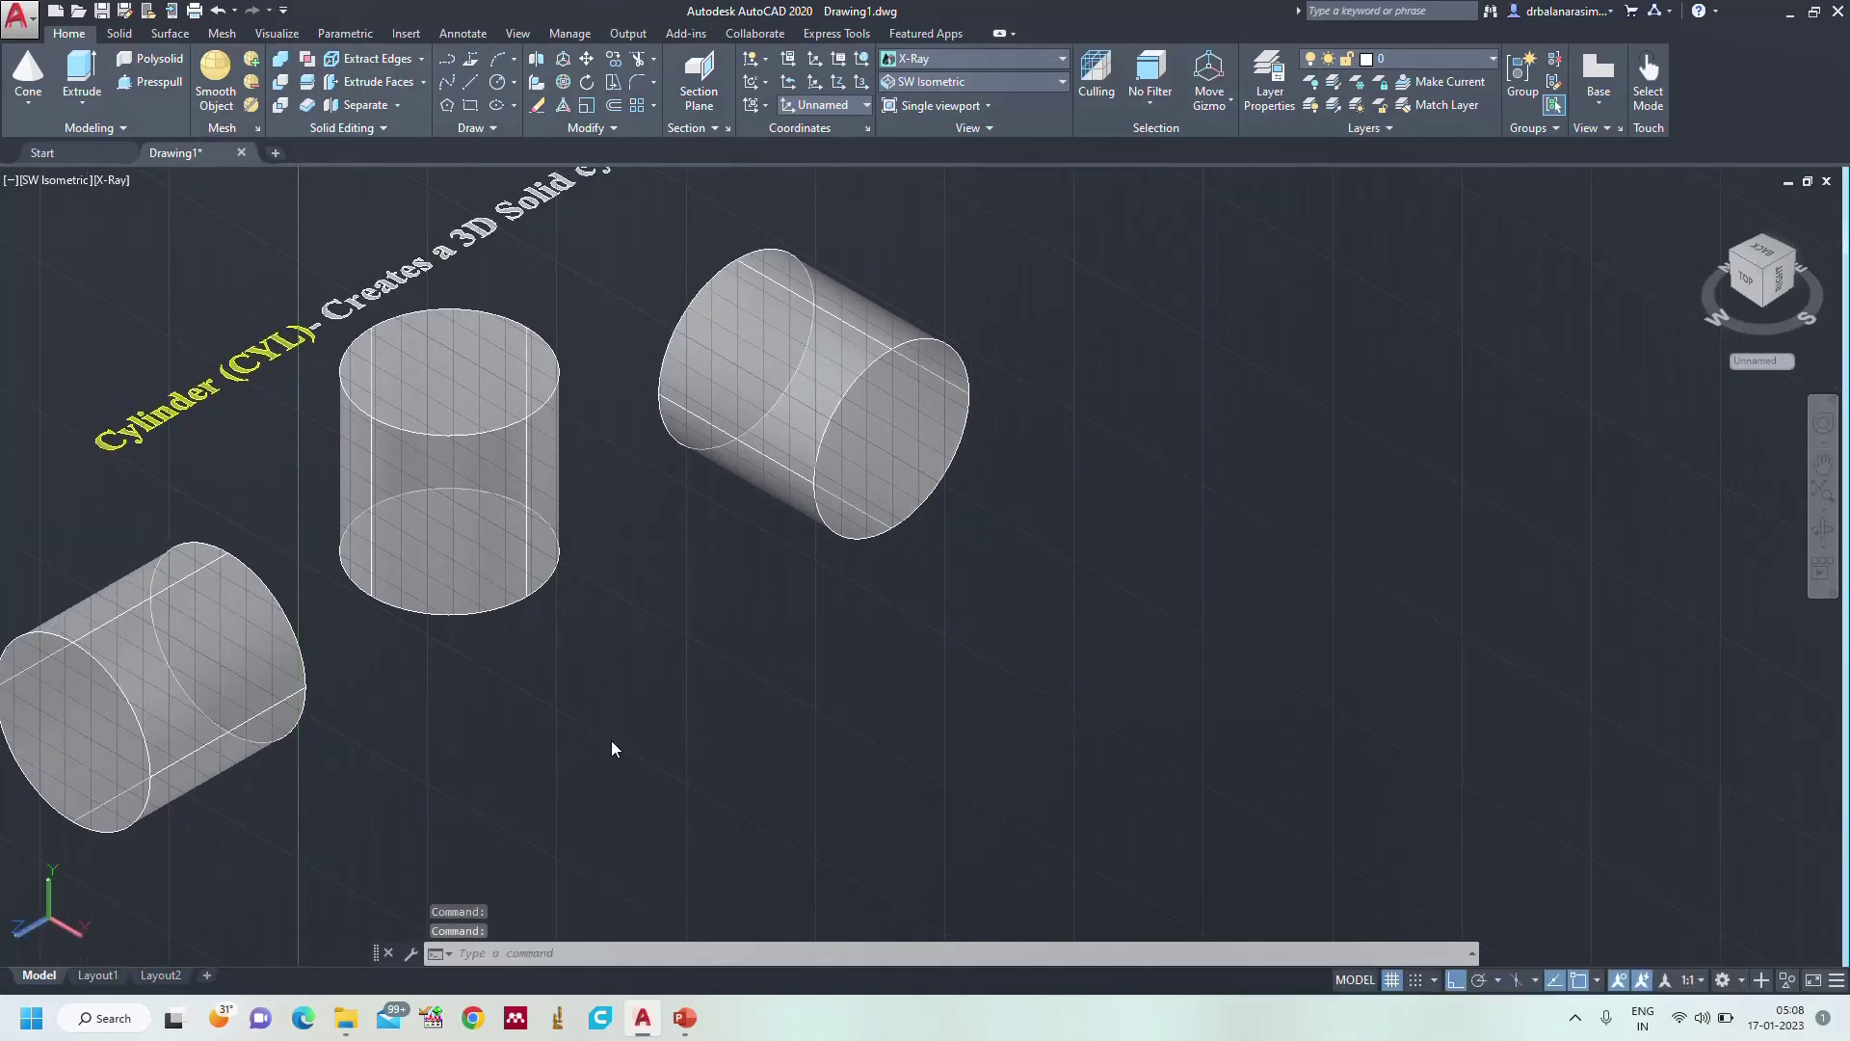
pyautogui.scroll(2, 611, 740)
pyautogui.scroll(-2, 650, 742)
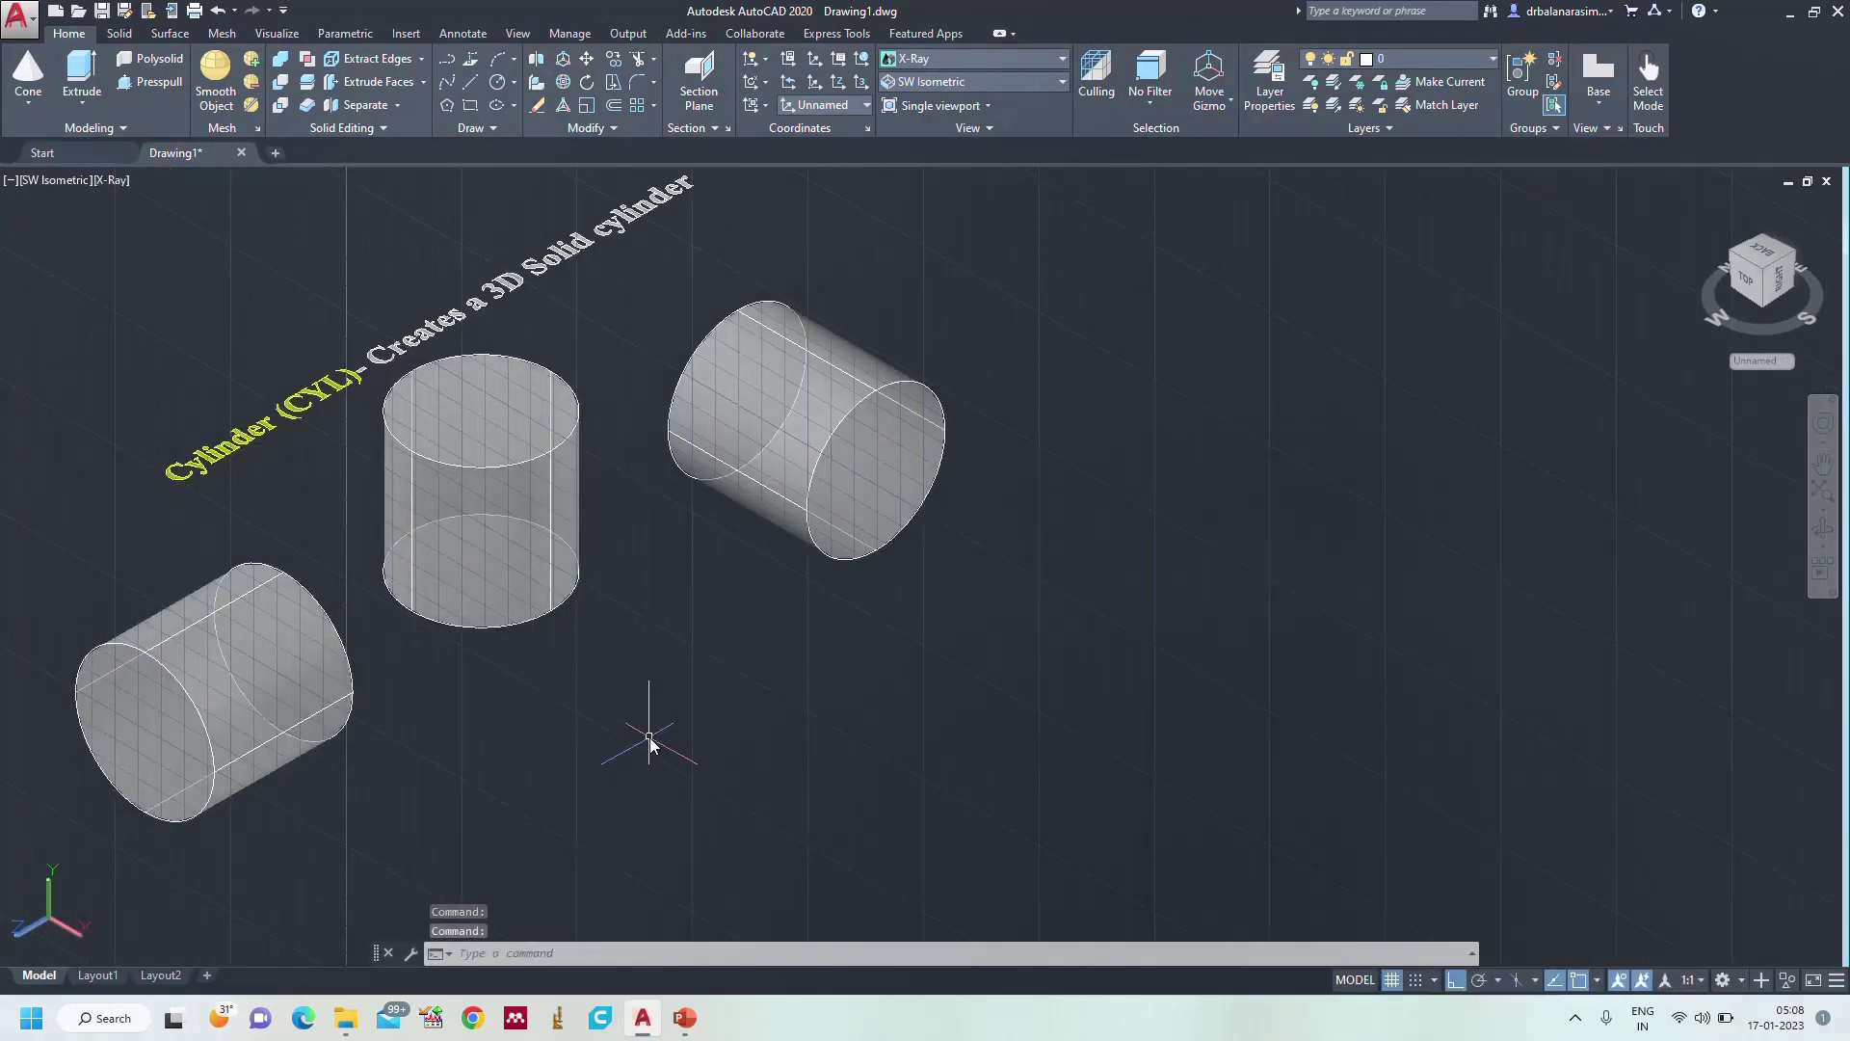
pyautogui.write('yl')
pyautogui.press('Return')
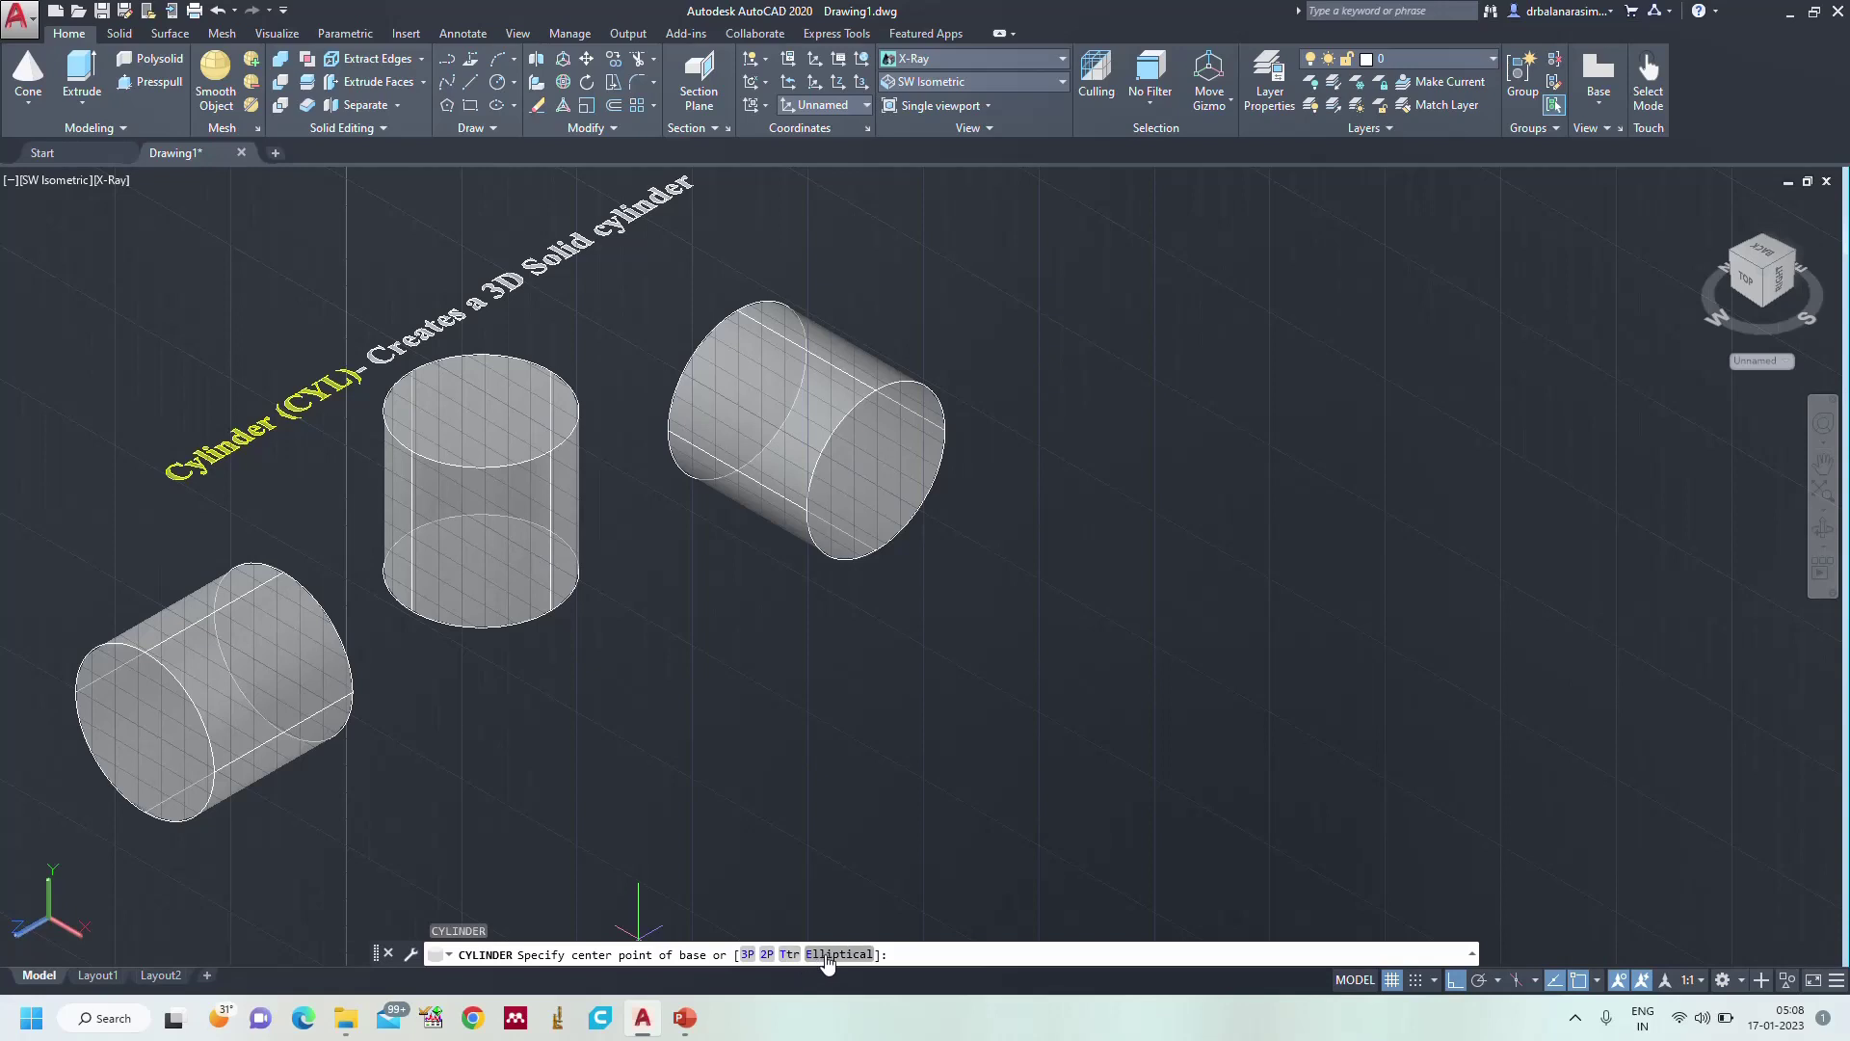
pyautogui.click(748, 955)
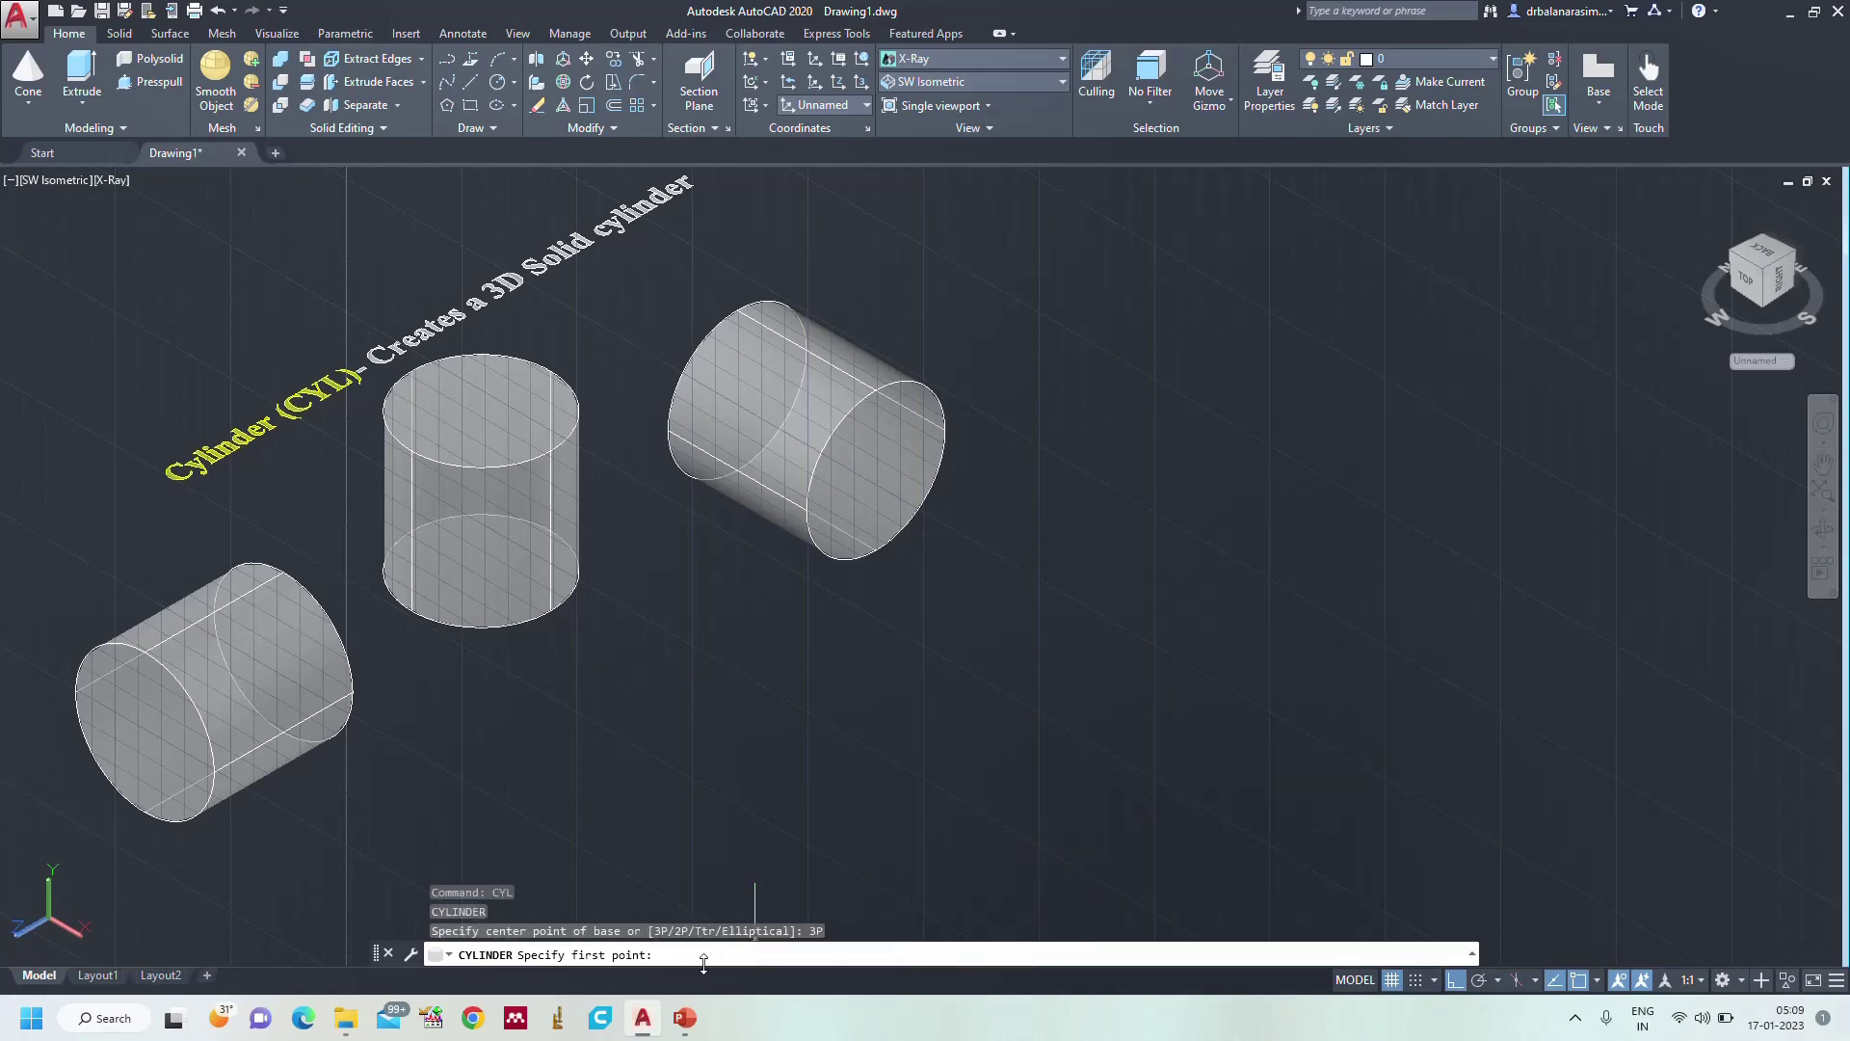
pyautogui.click(1094, 520)
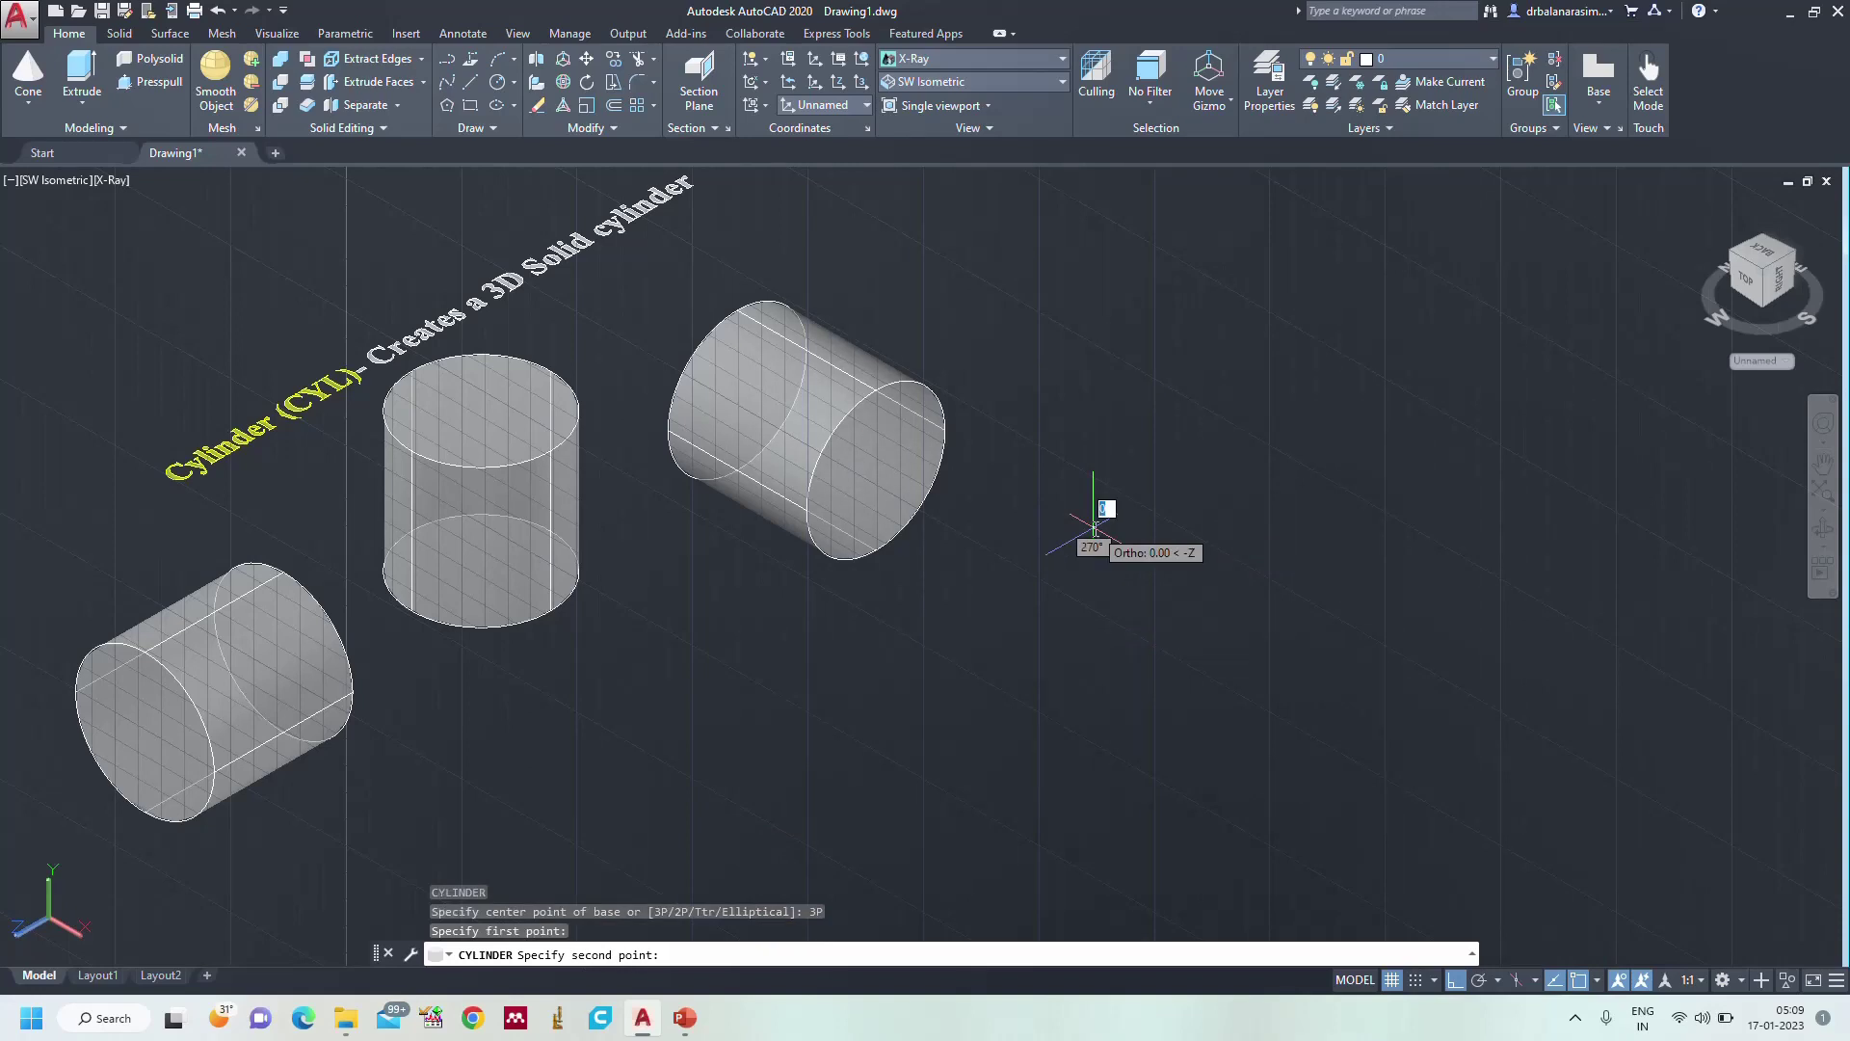
pyautogui.click(1392, 528)
pyautogui.click(1297, 692)
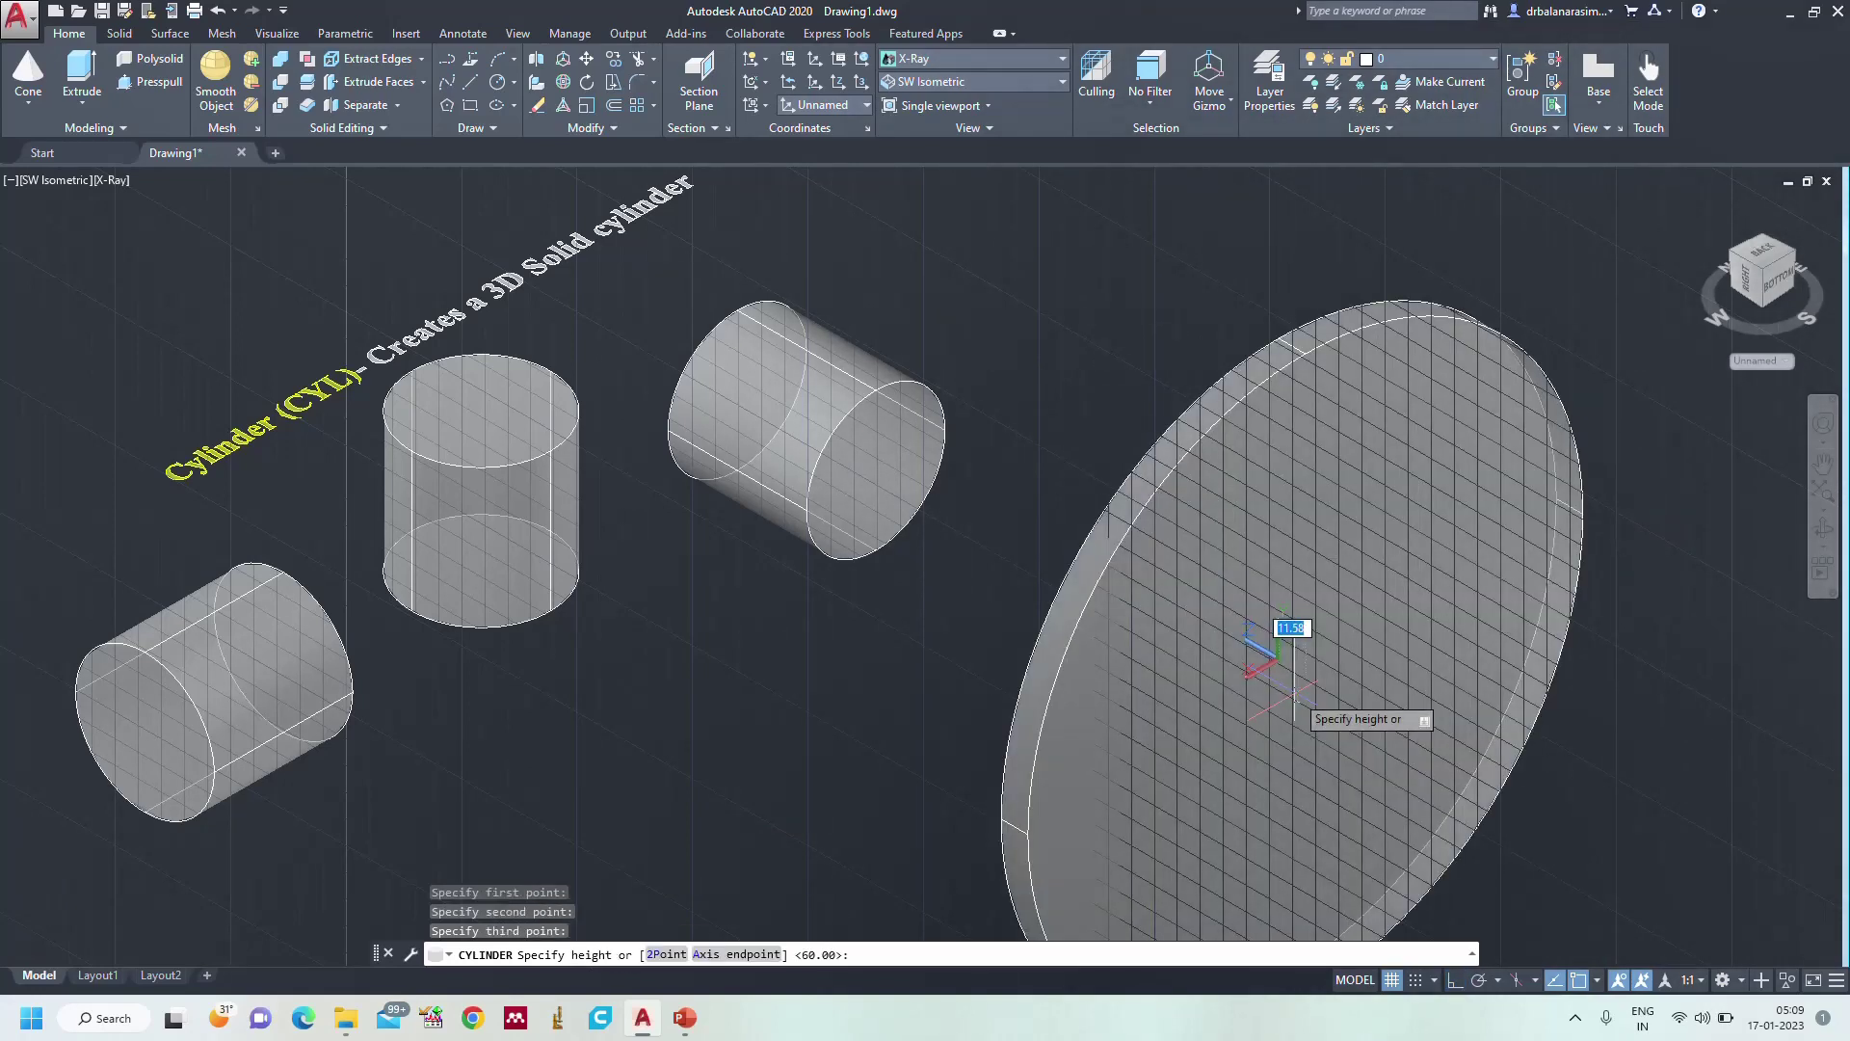
pyautogui.press('Escape')
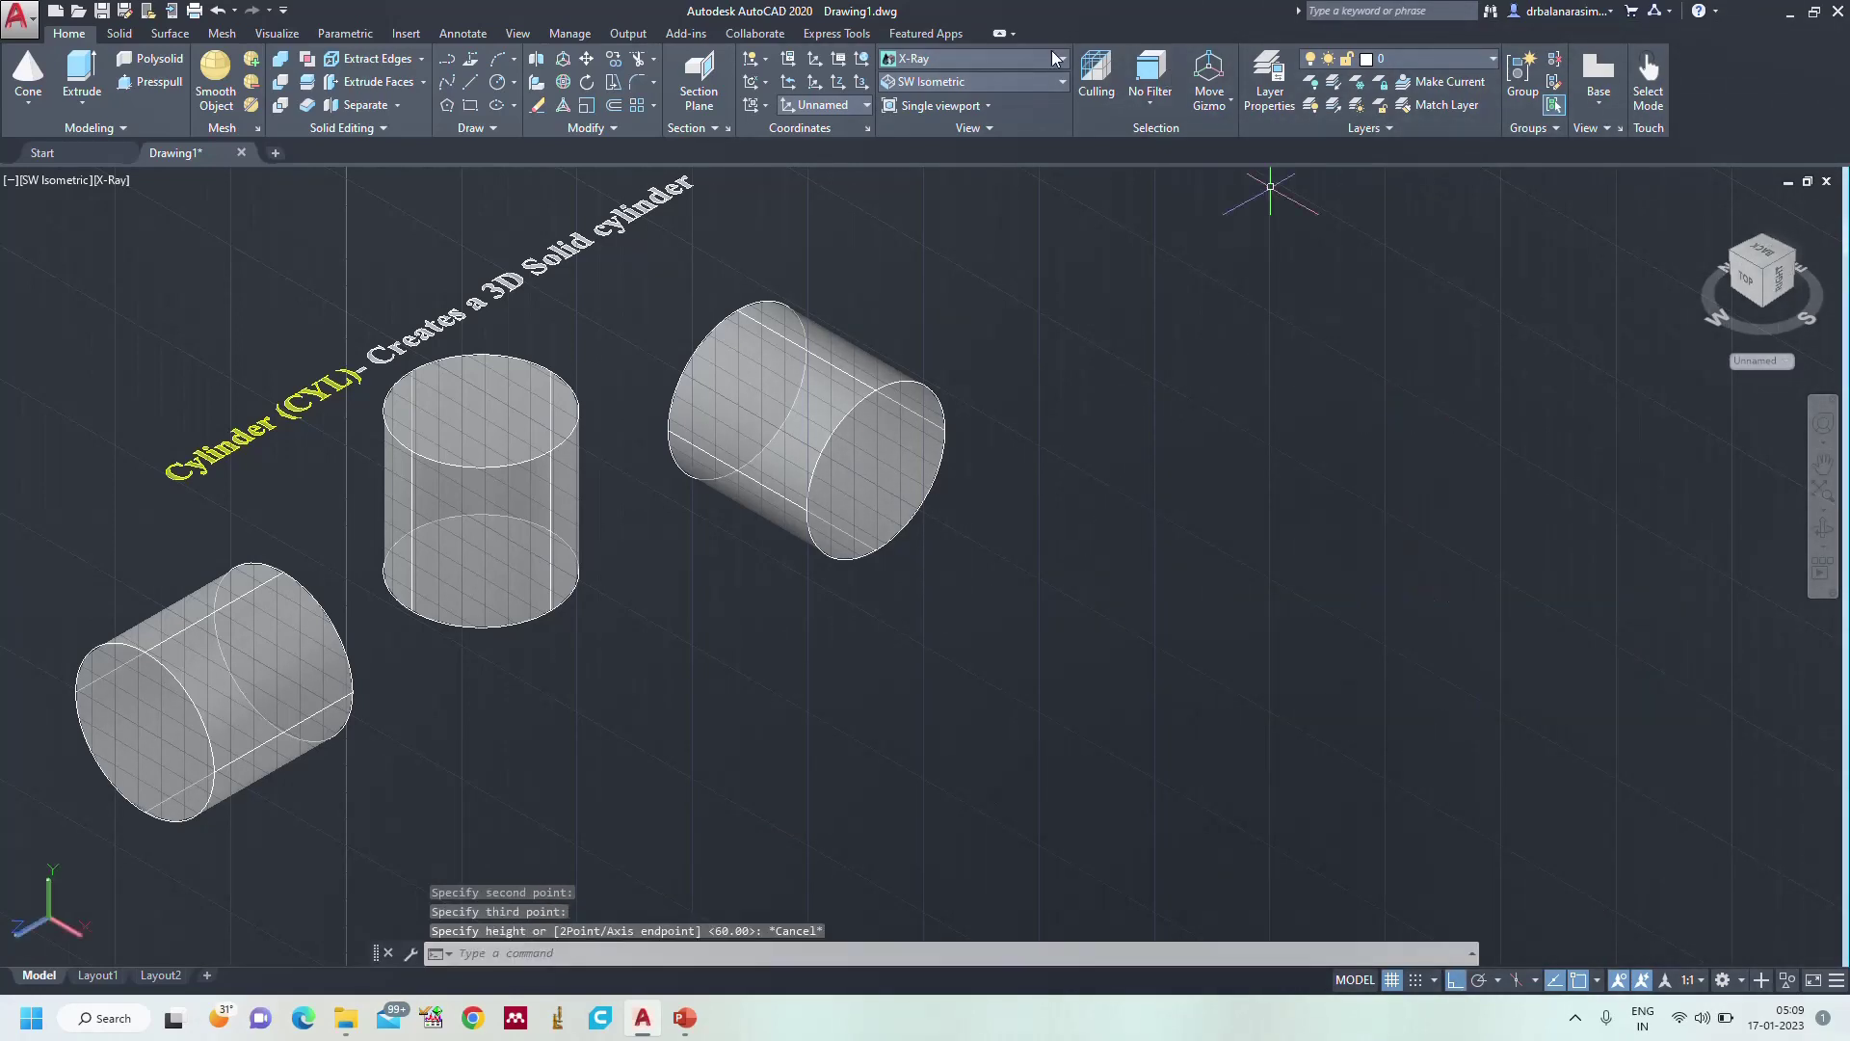
# - Draw a line parallel to the X axis in the empty area beyond the second cylinder
pyautogui.scroll(-3, 1181, 453)
pyautogui.moveTo(1181, 453); pyautogui.dragTo(944, 412, button='middle')
pyautogui.scroll(2, 998, 431)
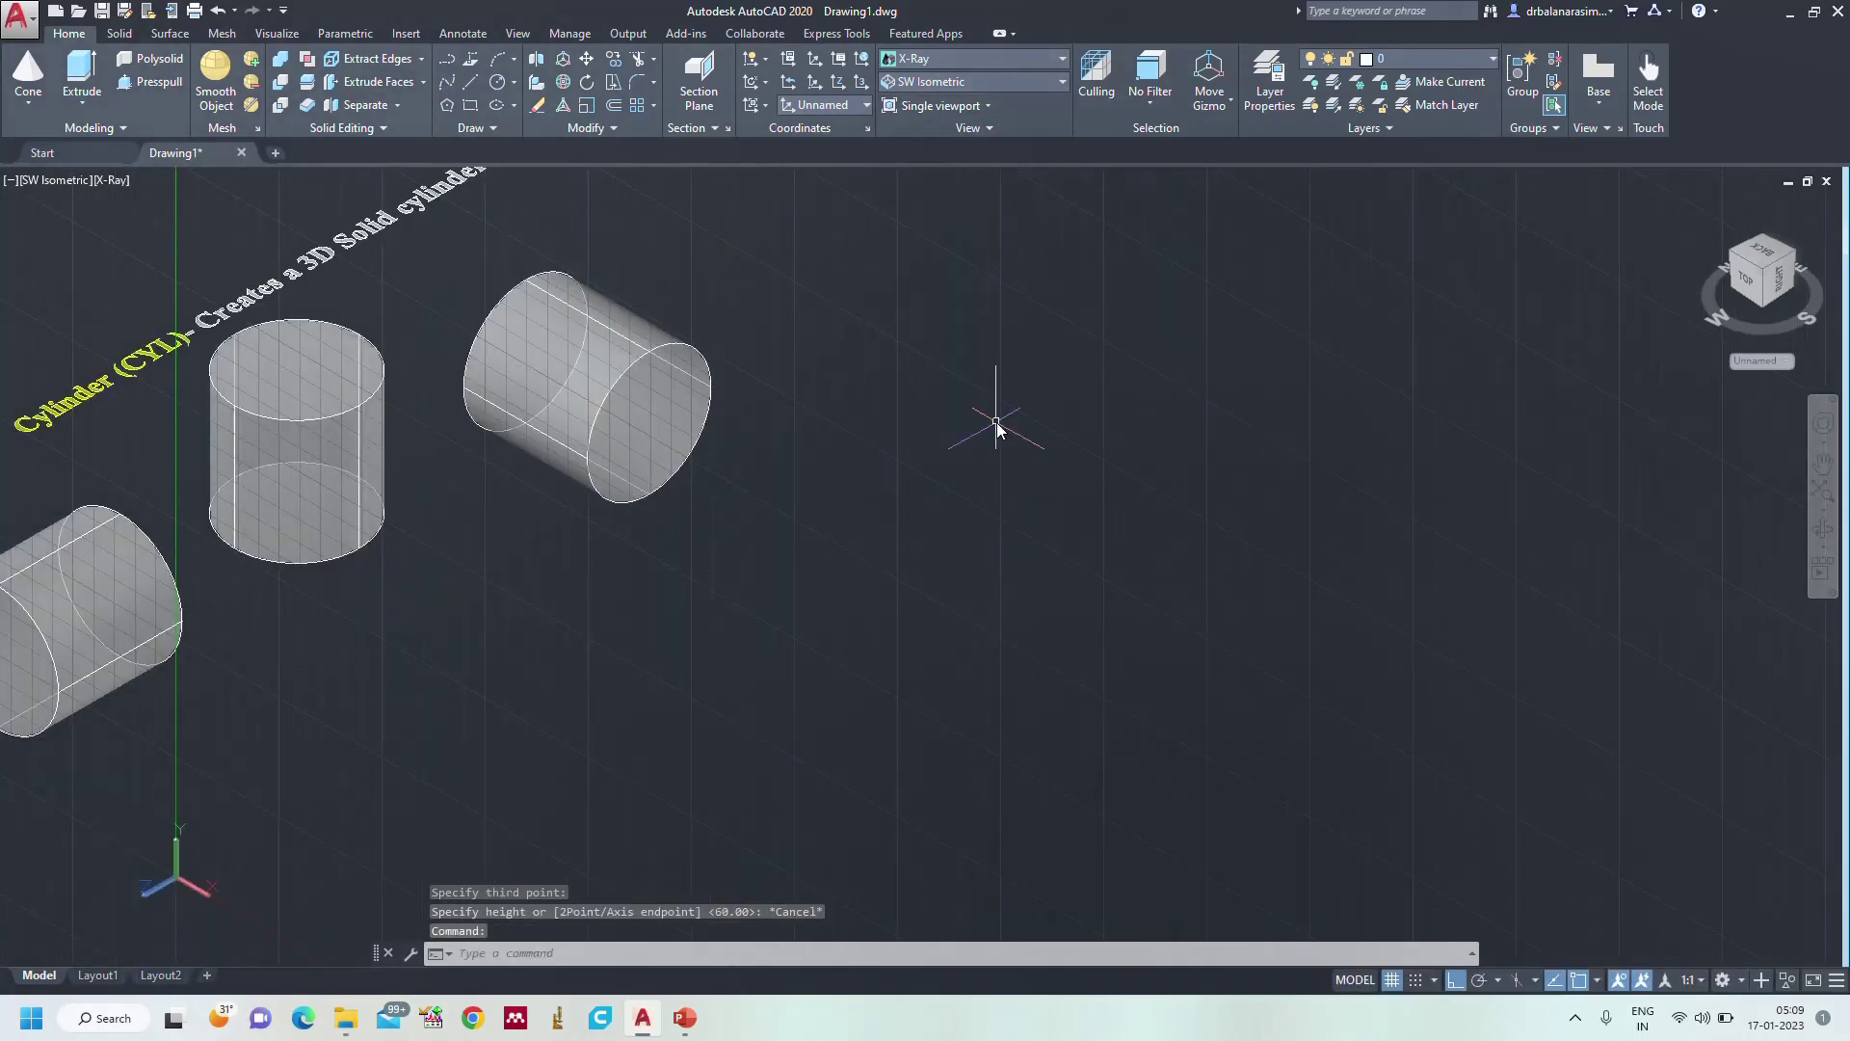
pyautogui.write('l')
pyautogui.press('Return')
pyautogui.click(886, 287)
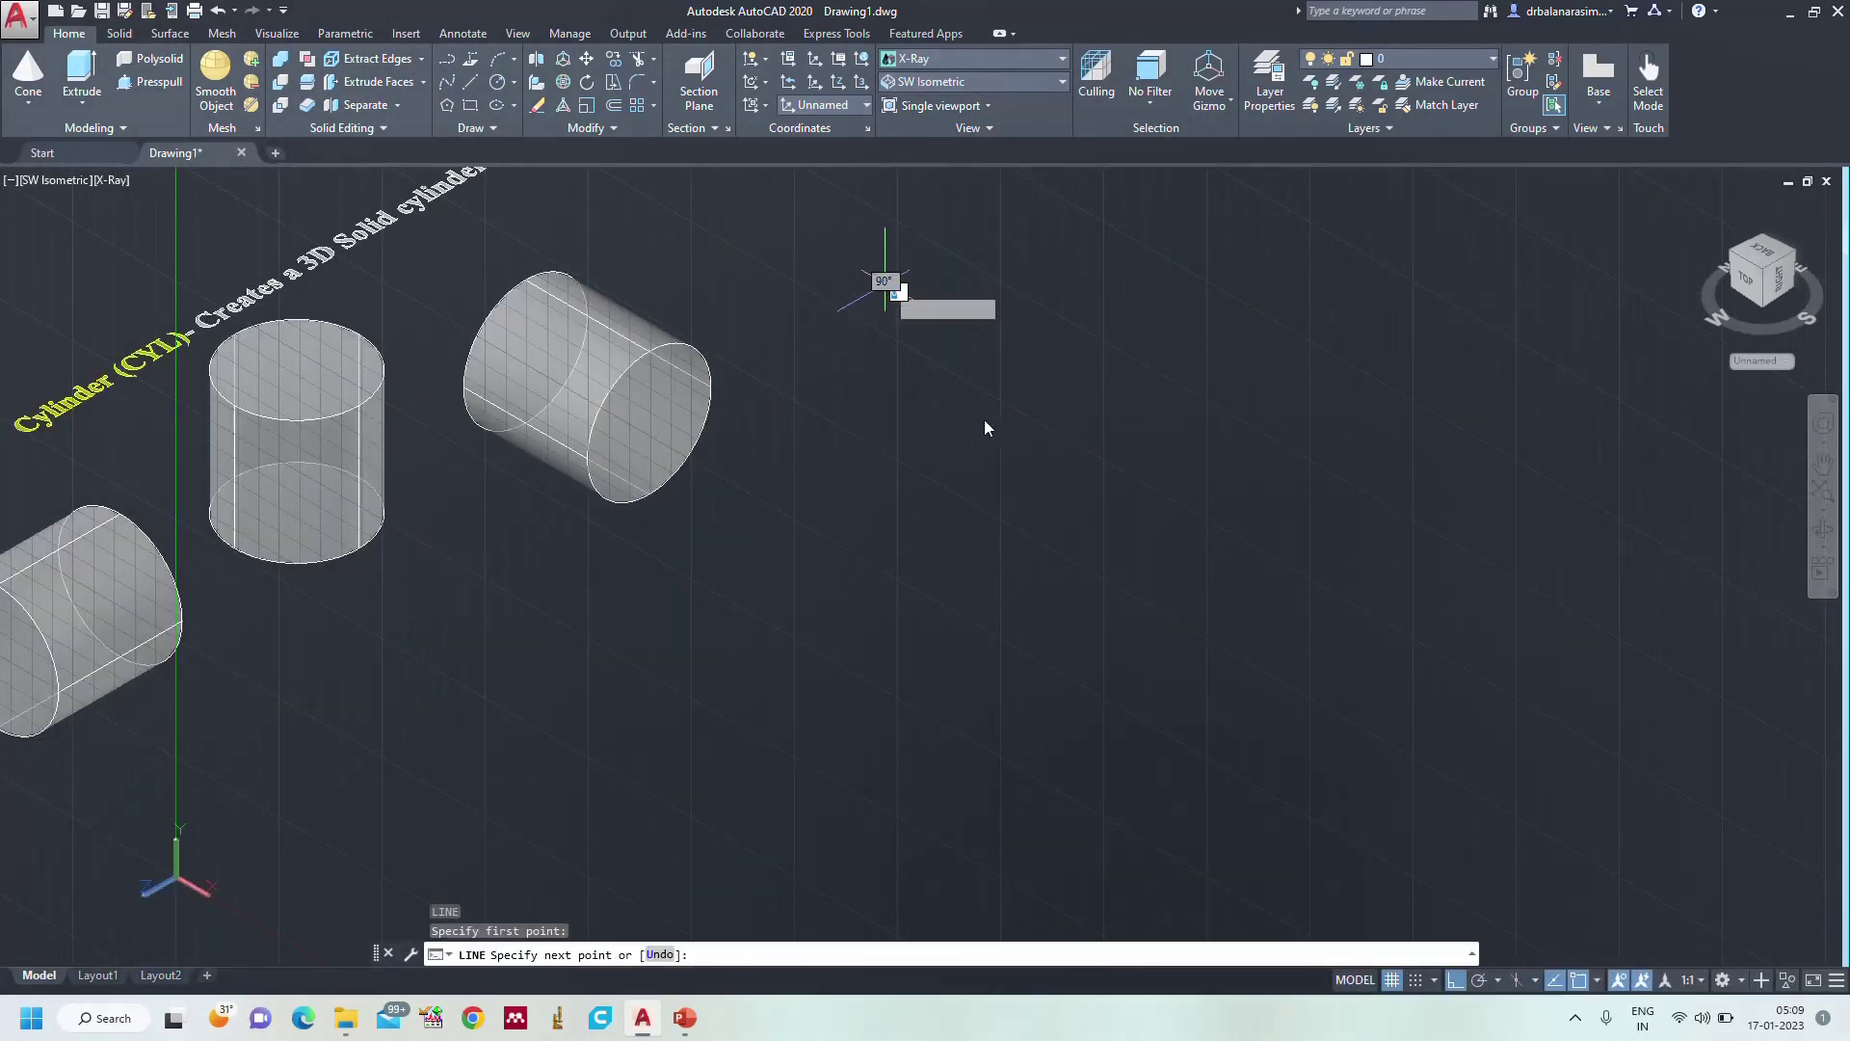
pyautogui.click(1171, 481)
pyautogui.press('Return')
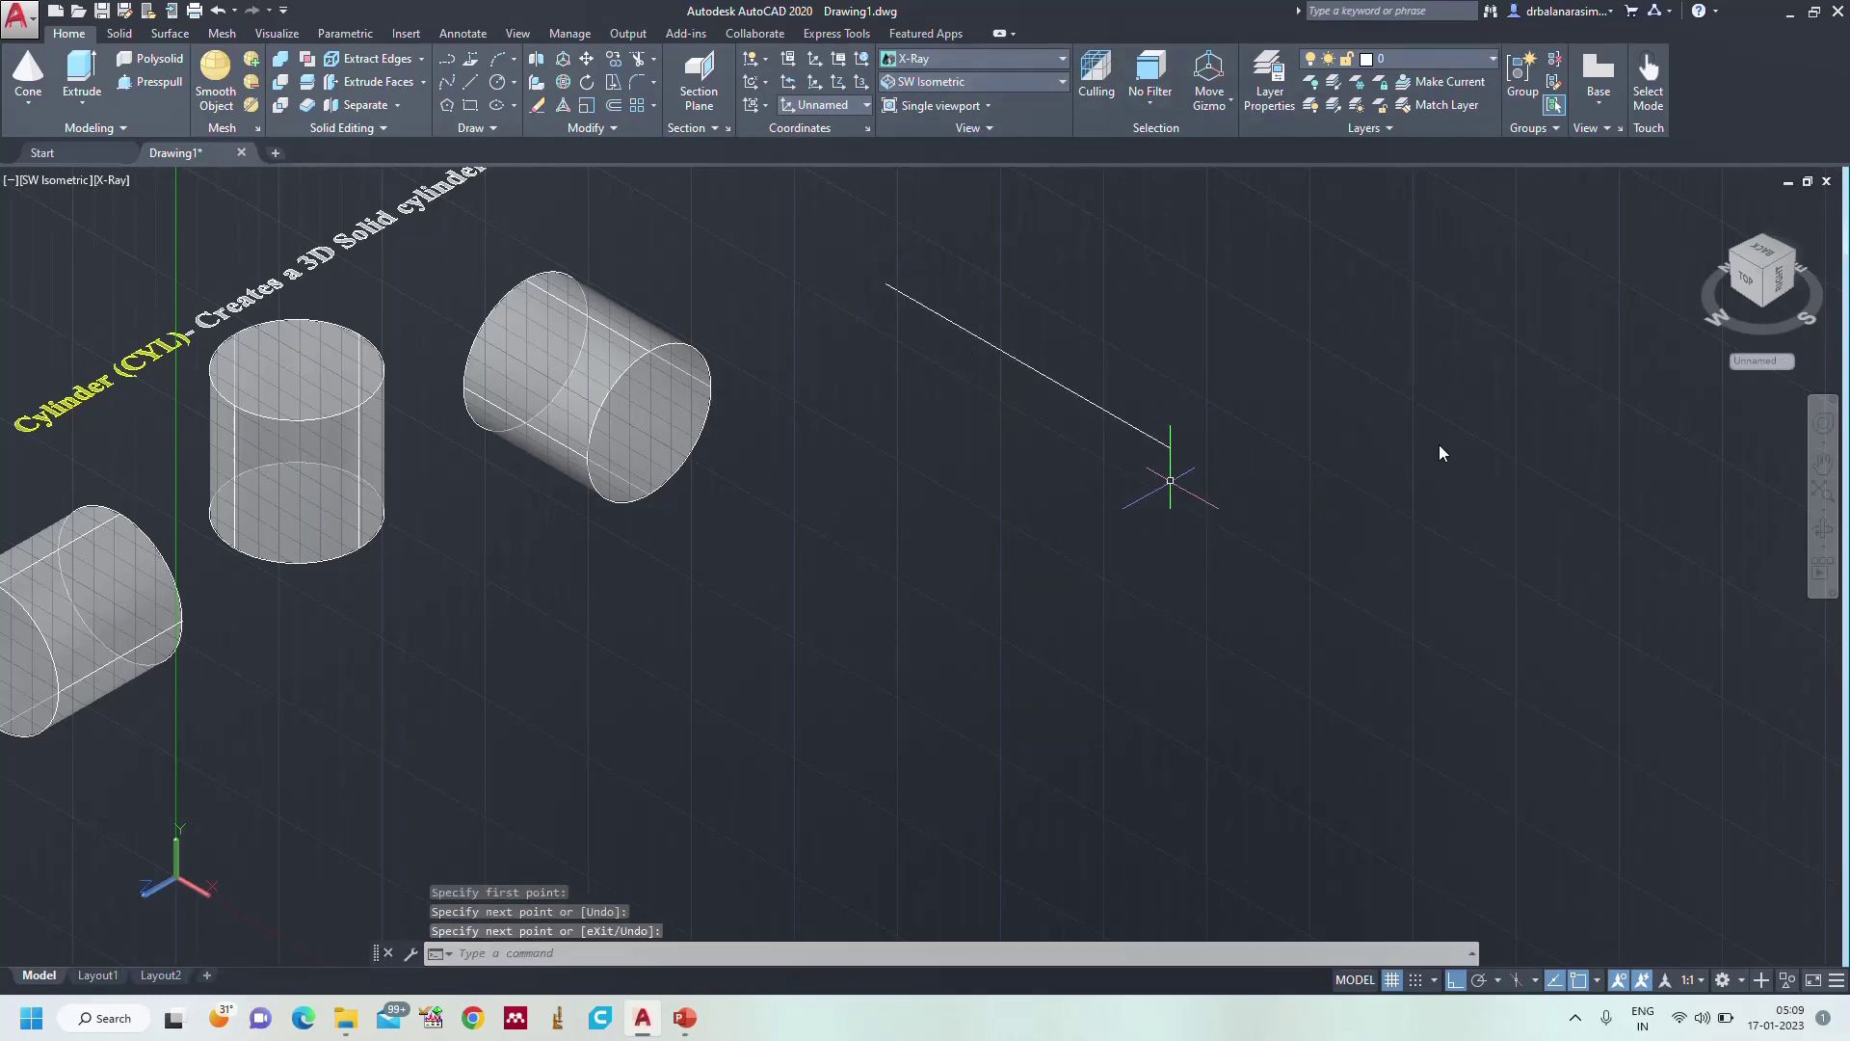
# - Draw two more separate lines spaced away from the first, one along the Y axis and one along the Z axis
pyautogui.press('Return')
pyautogui.click(1593, 296)
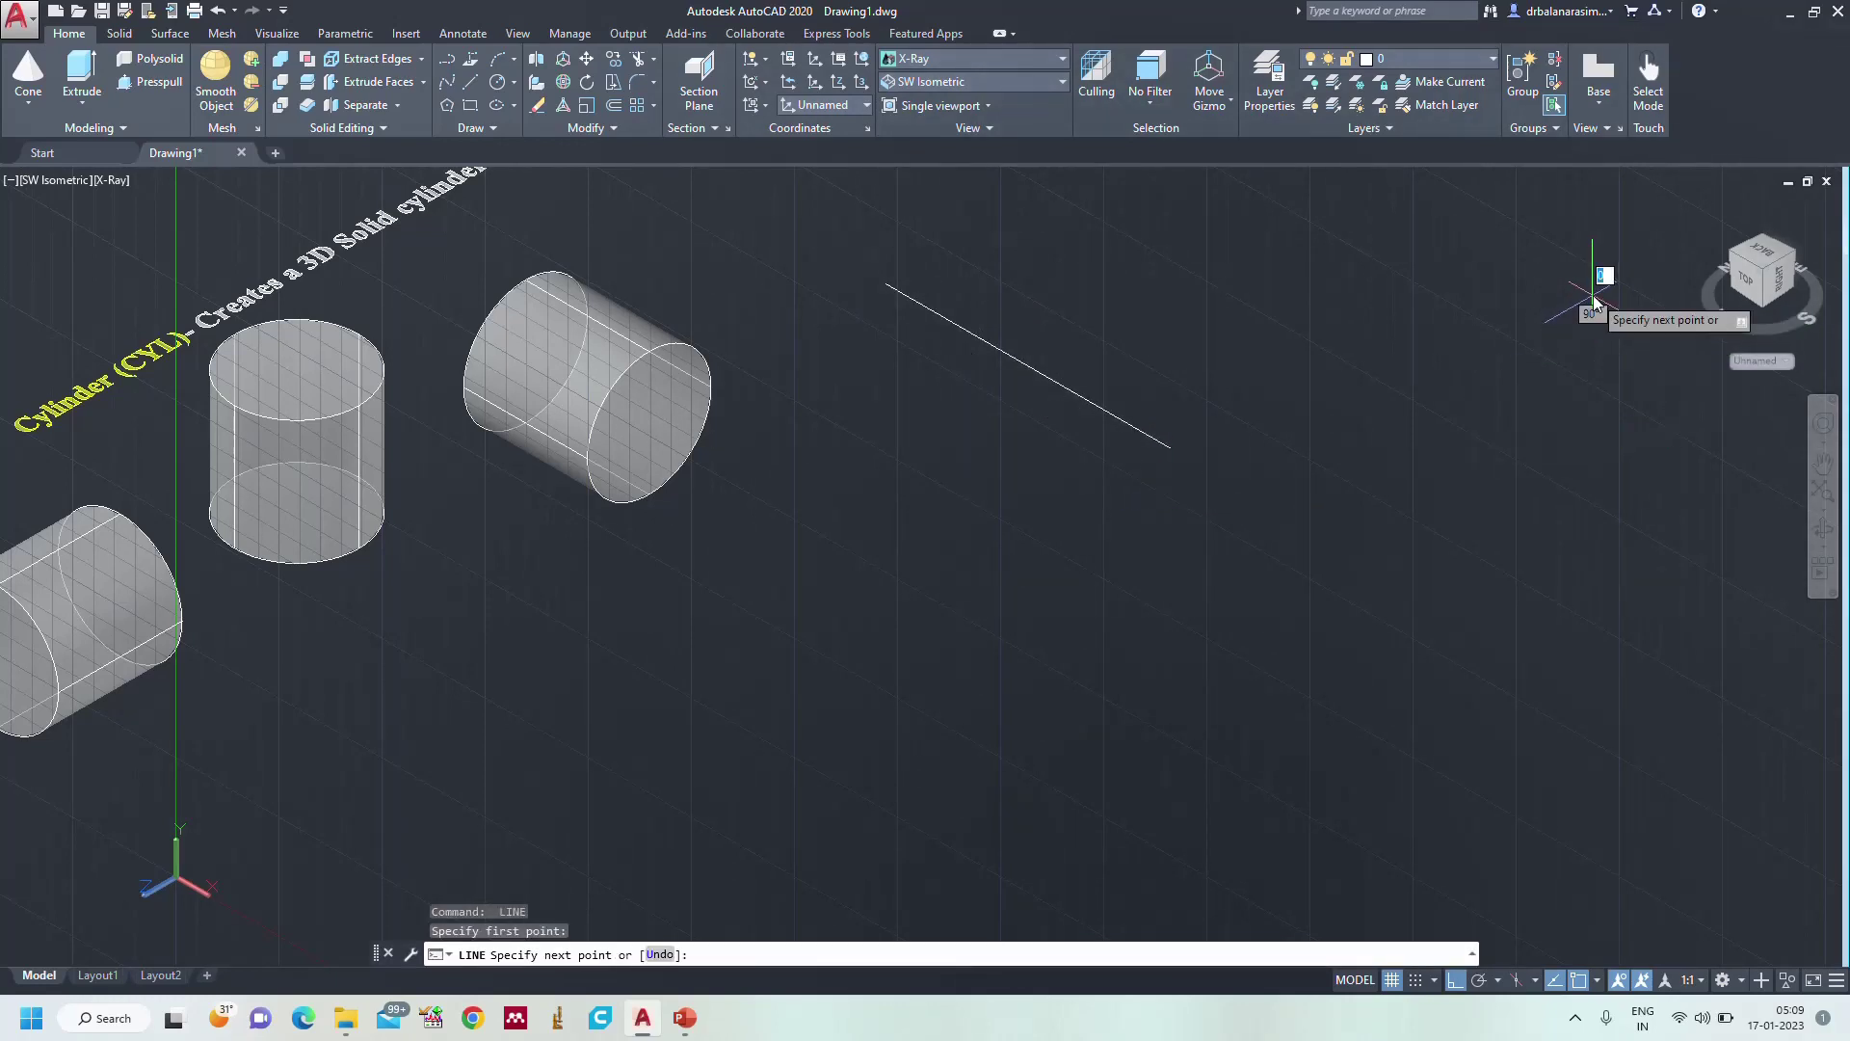
pyautogui.click(1581, 627)
pyautogui.press('Return')
pyautogui.press('Return')
pyautogui.click(1009, 911)
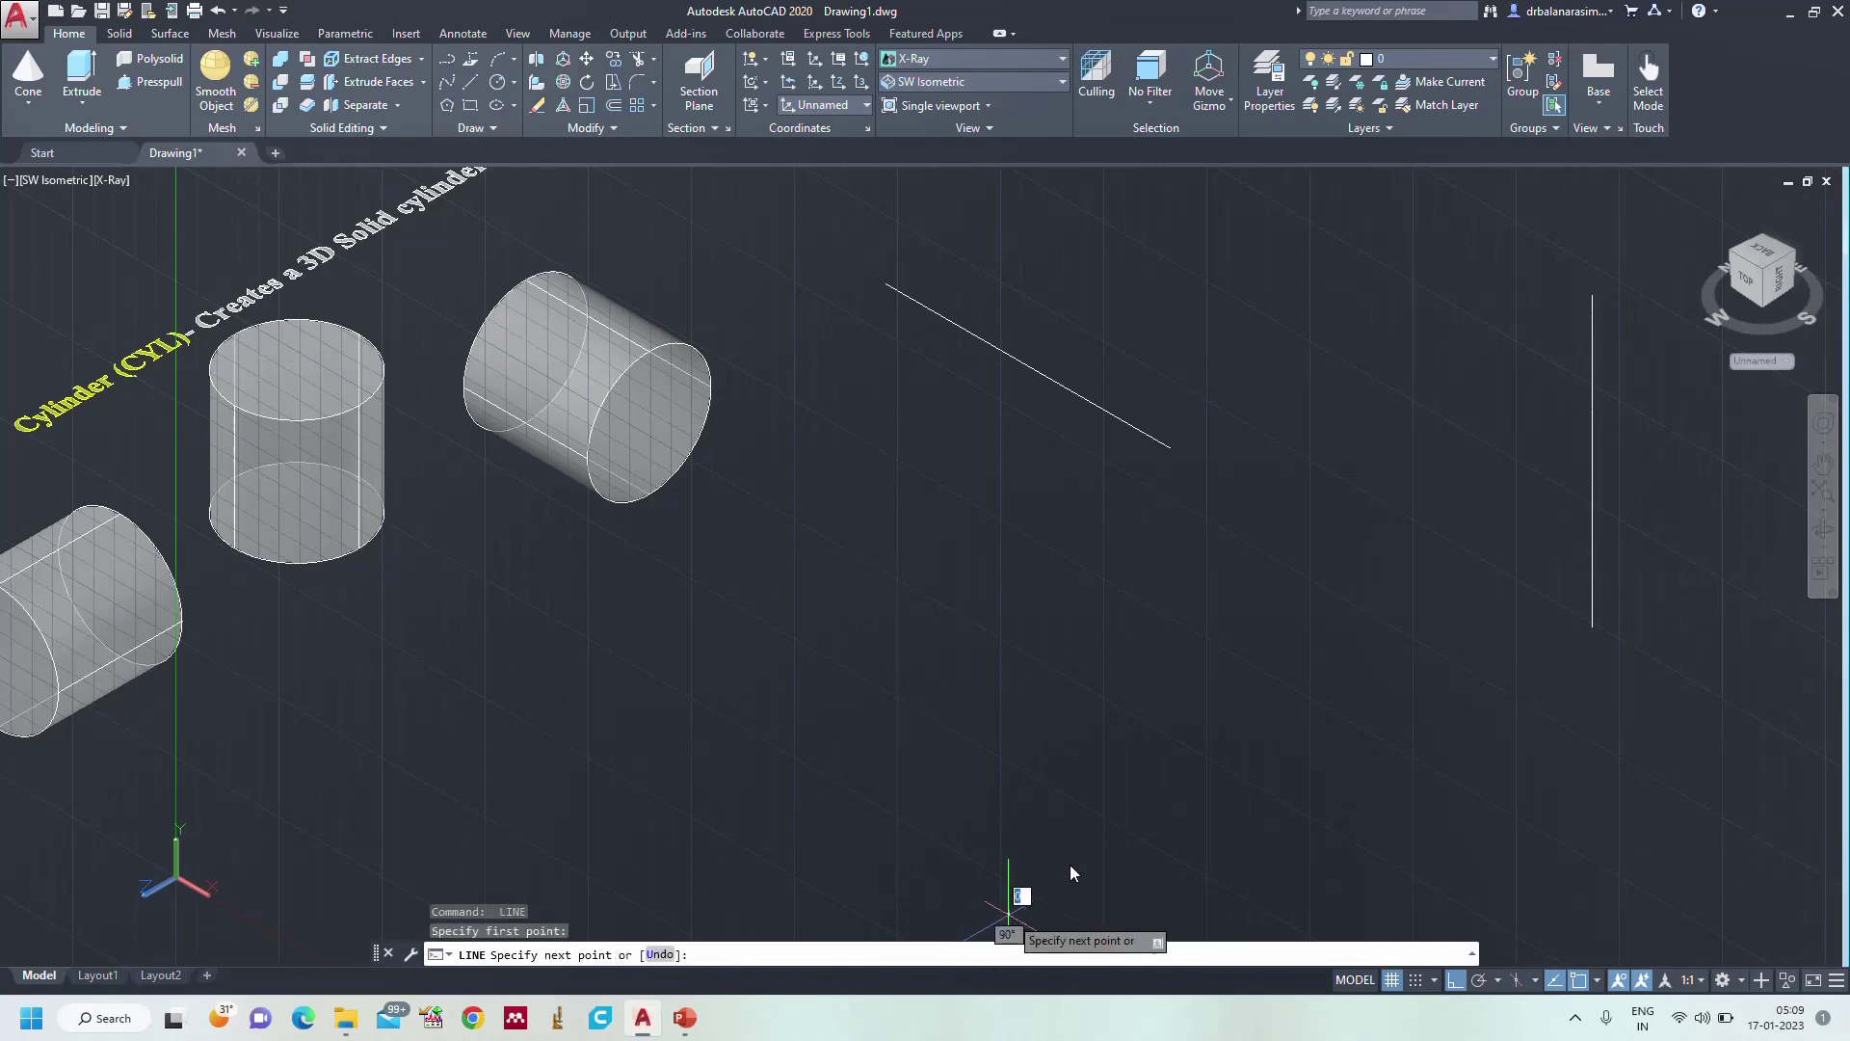
pyautogui.click(1237, 718)
pyautogui.press('Return')
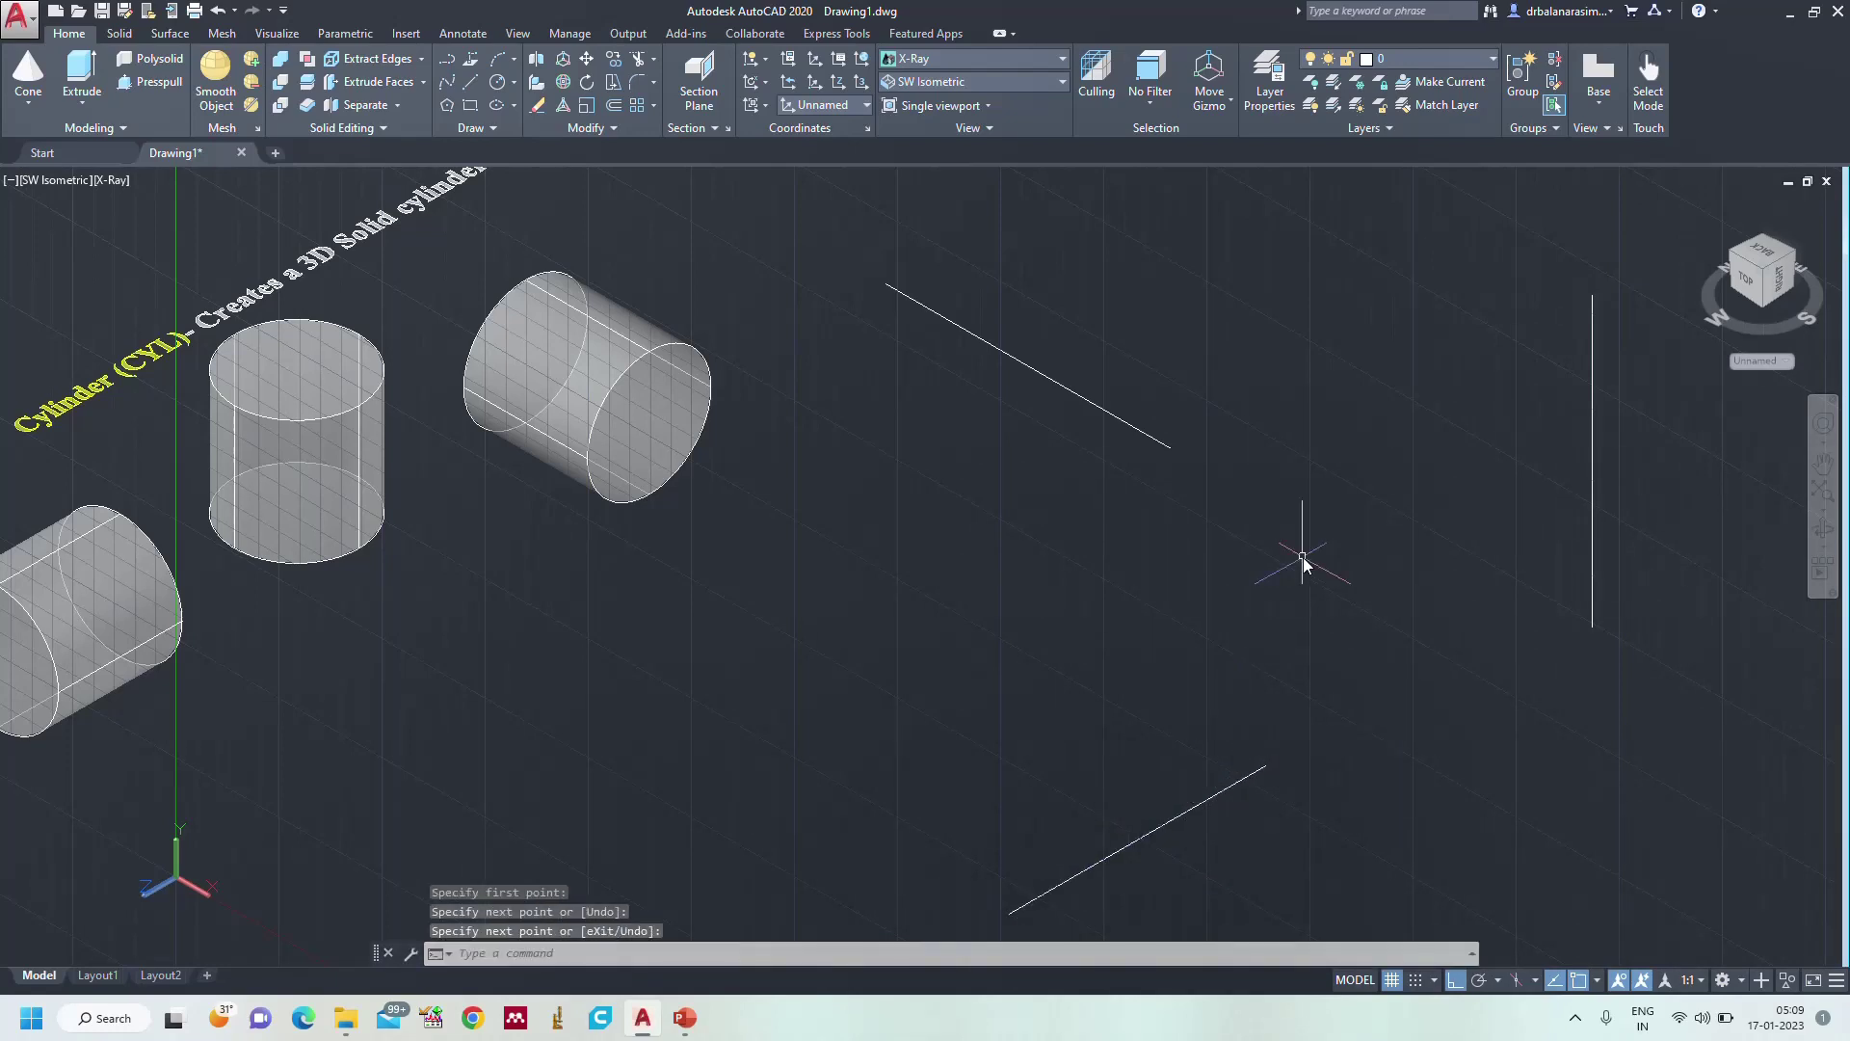
# - Try to create a solid cylinder with a 3P base passing through one endpoint of each of the three lines
pyautogui.write('cyl')
pyautogui.press('Return')
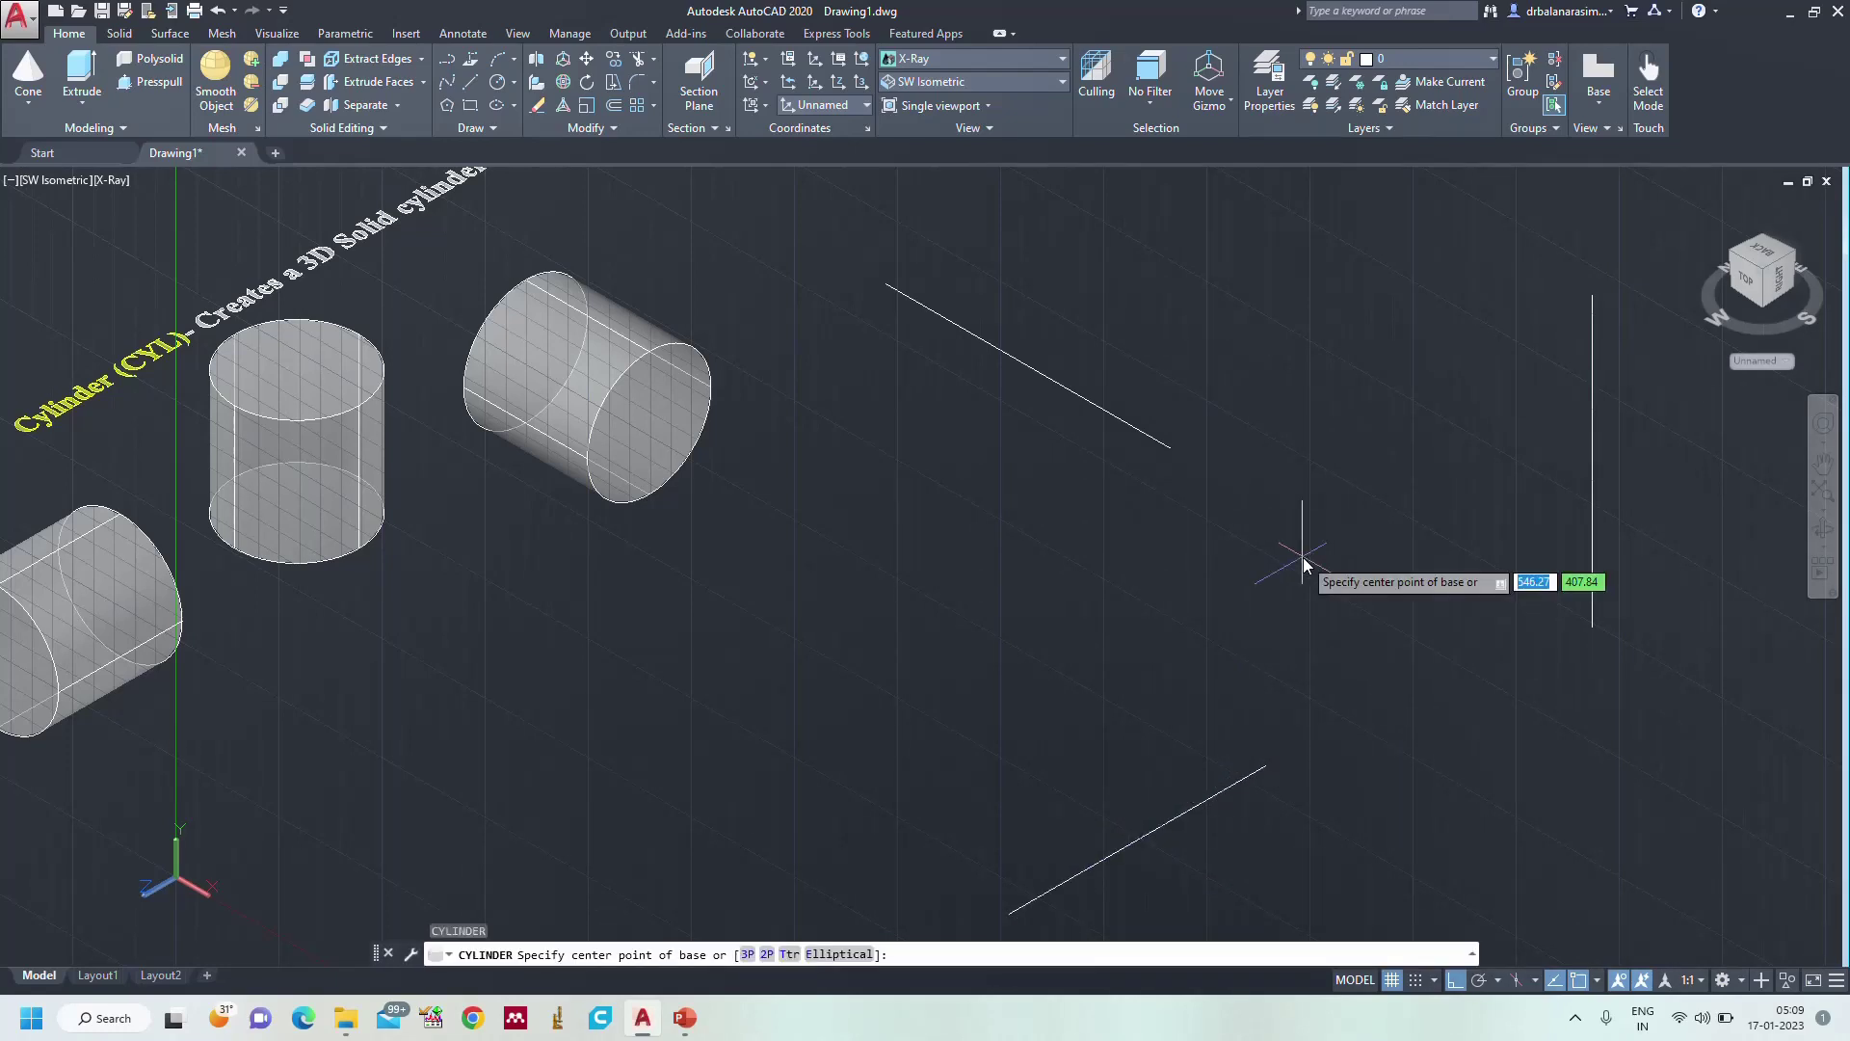
pyautogui.click(747, 954)
pyautogui.click(1170, 447)
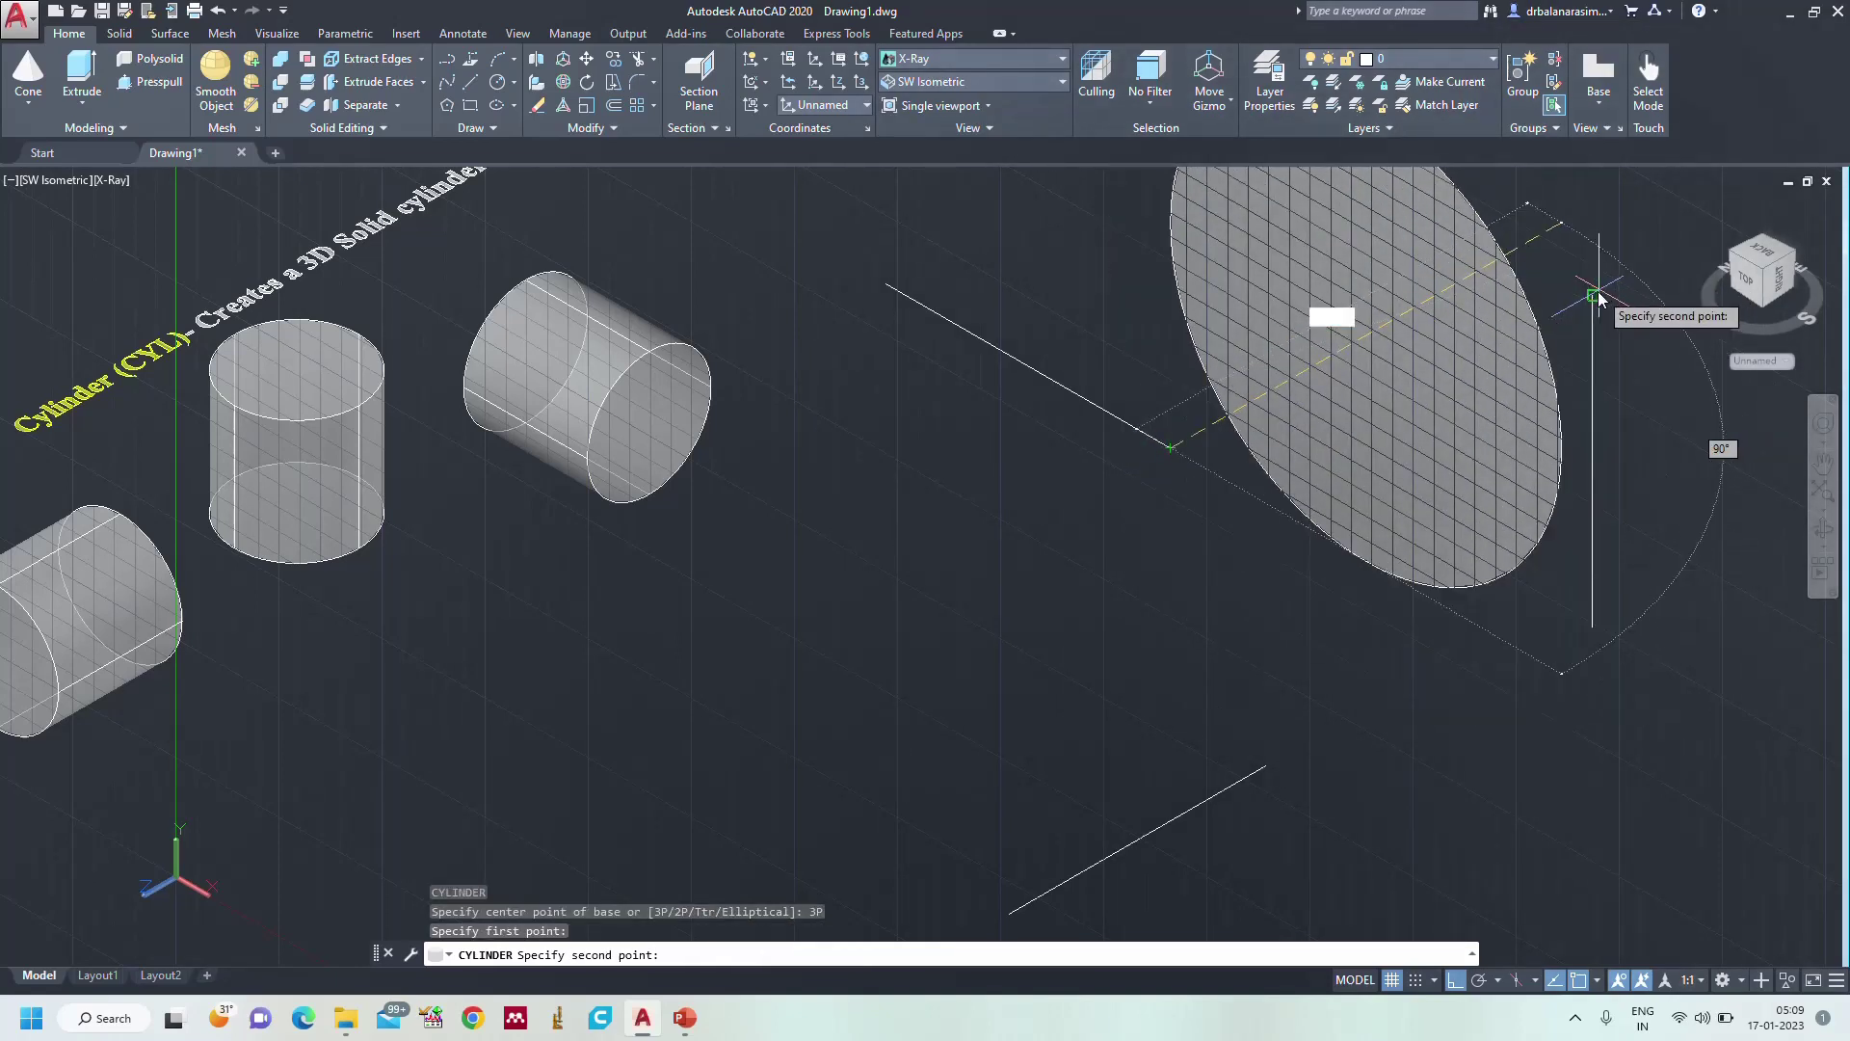
pyautogui.click(1595, 296)
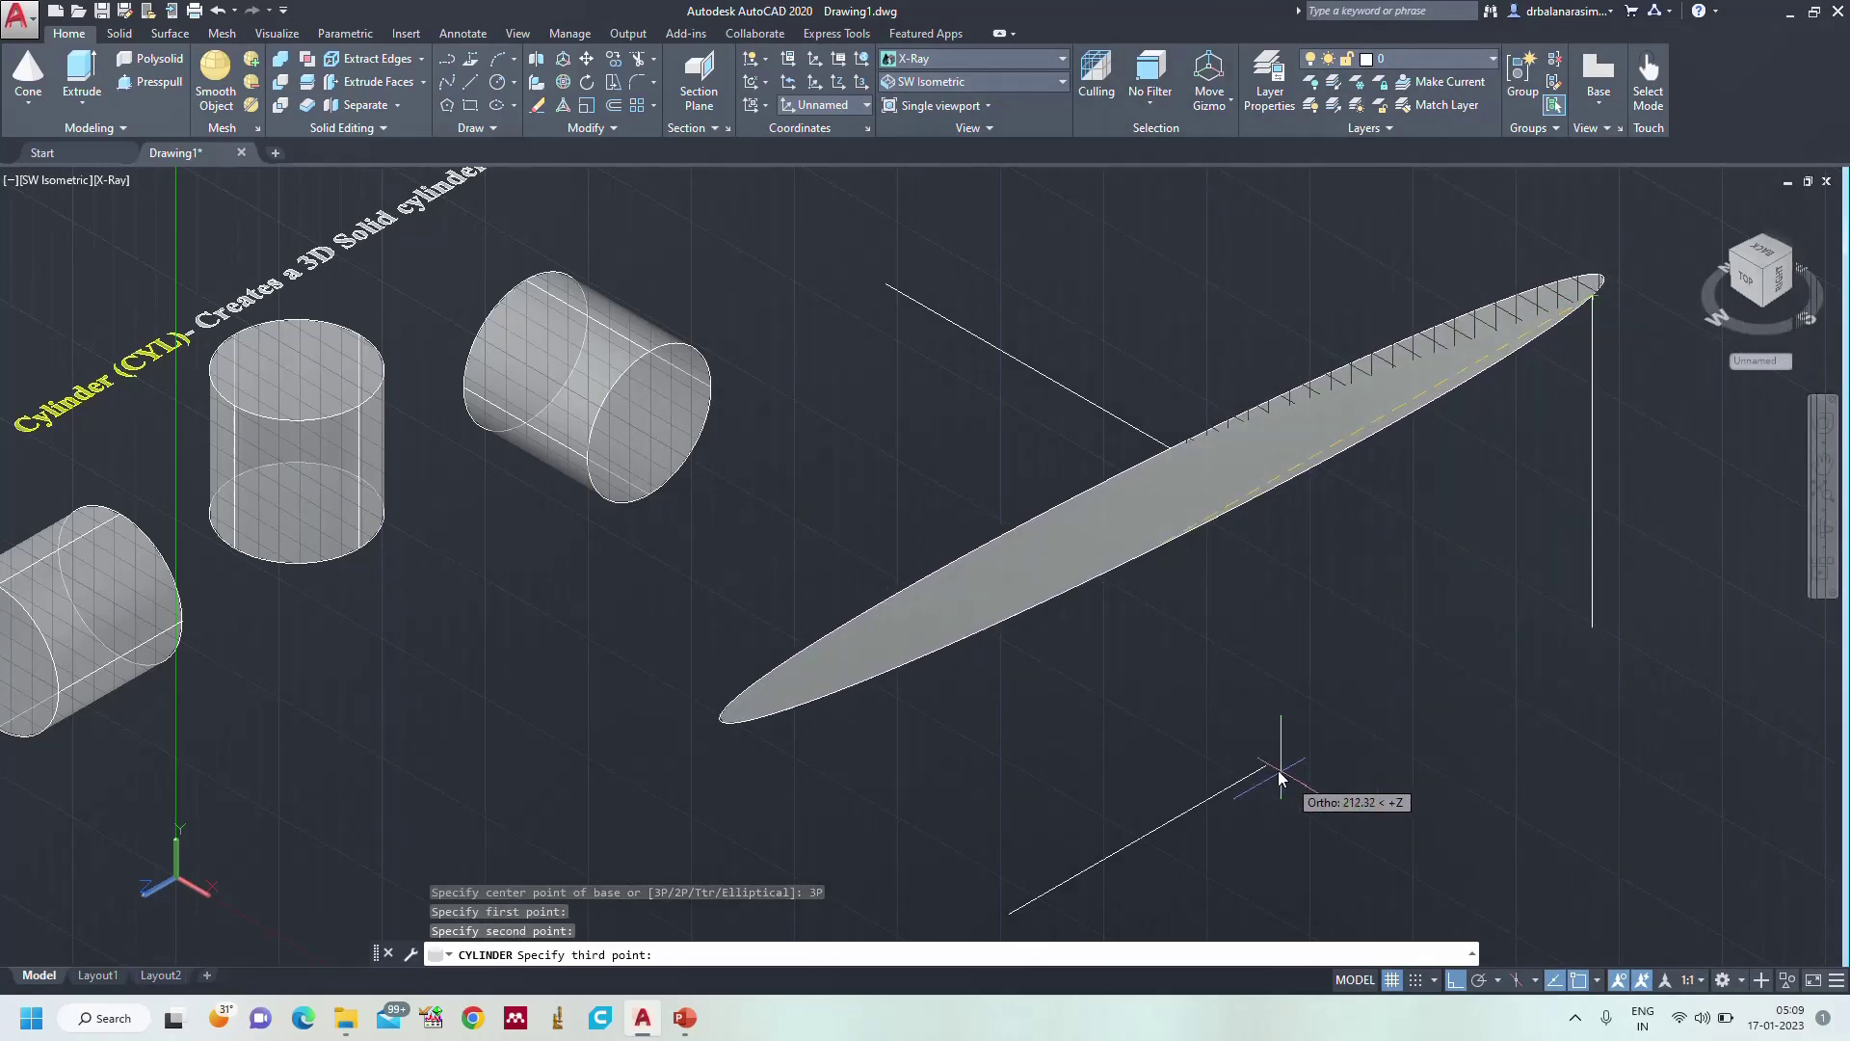
pyautogui.click(1266, 766)
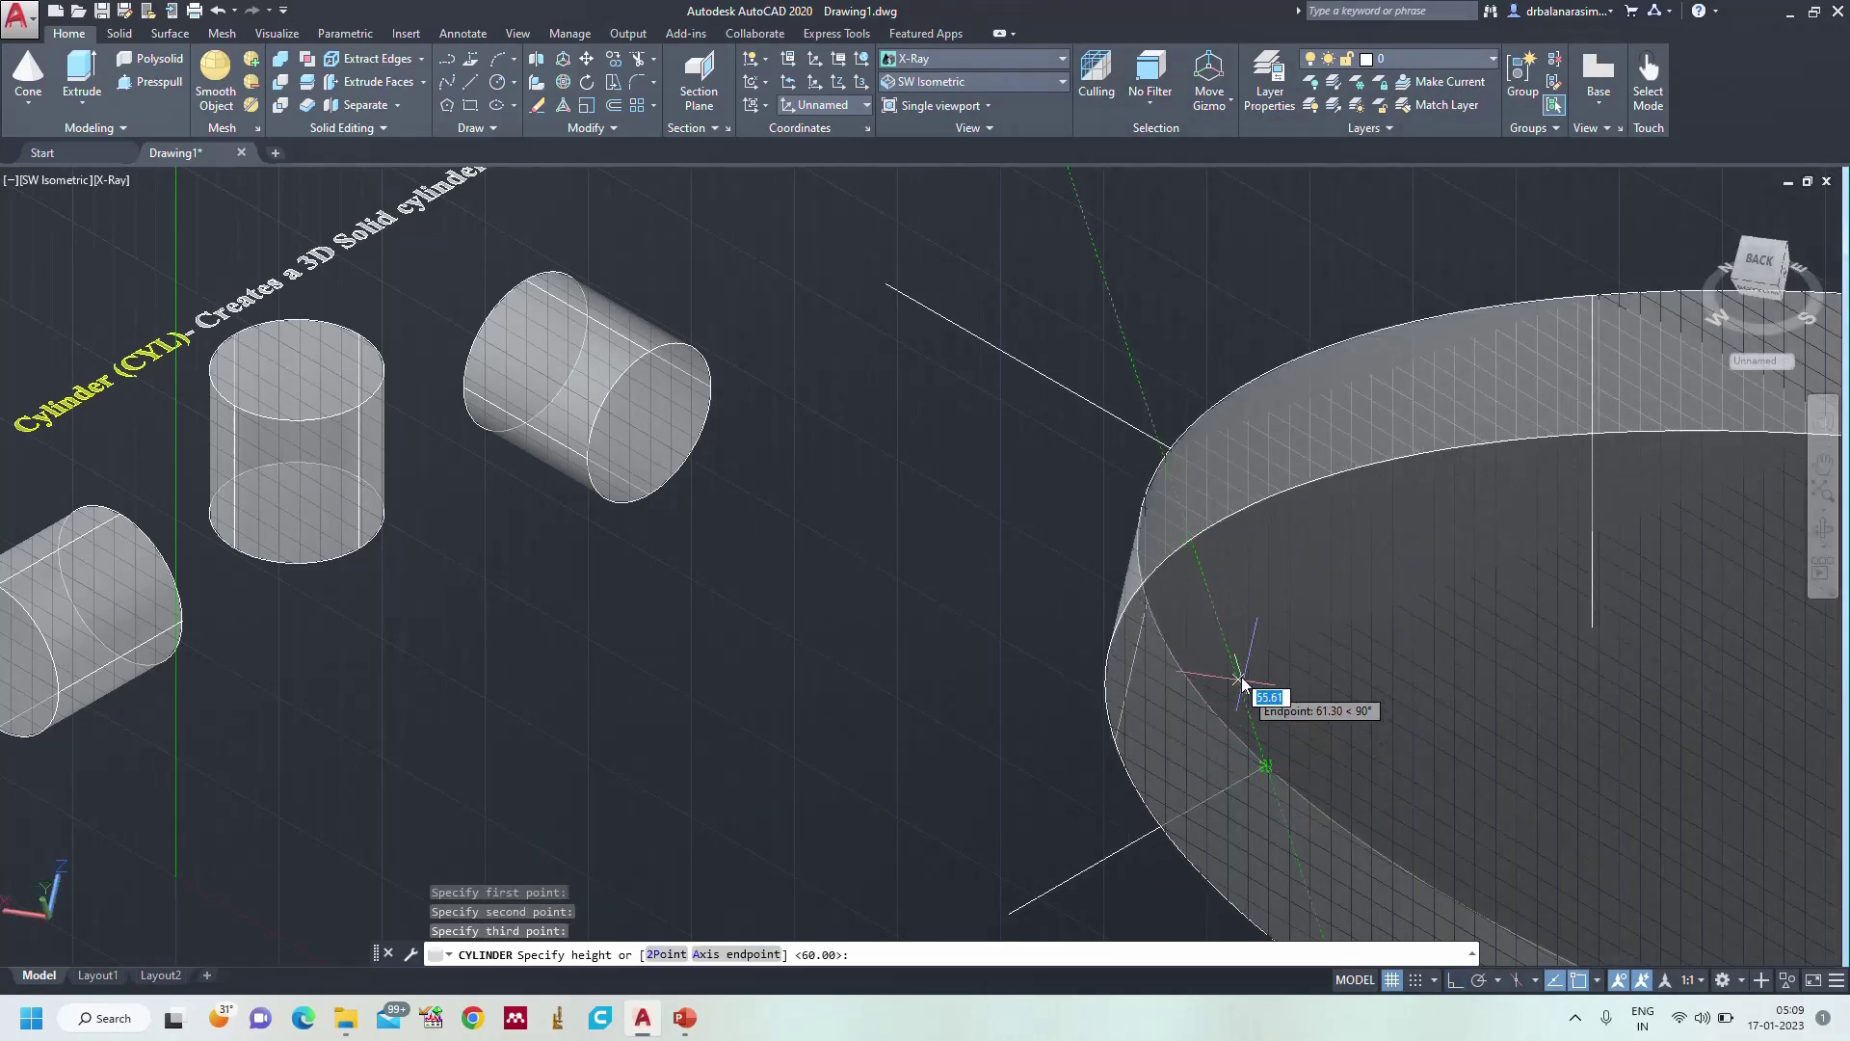
pyautogui.scroll(-3, 1349, 448)
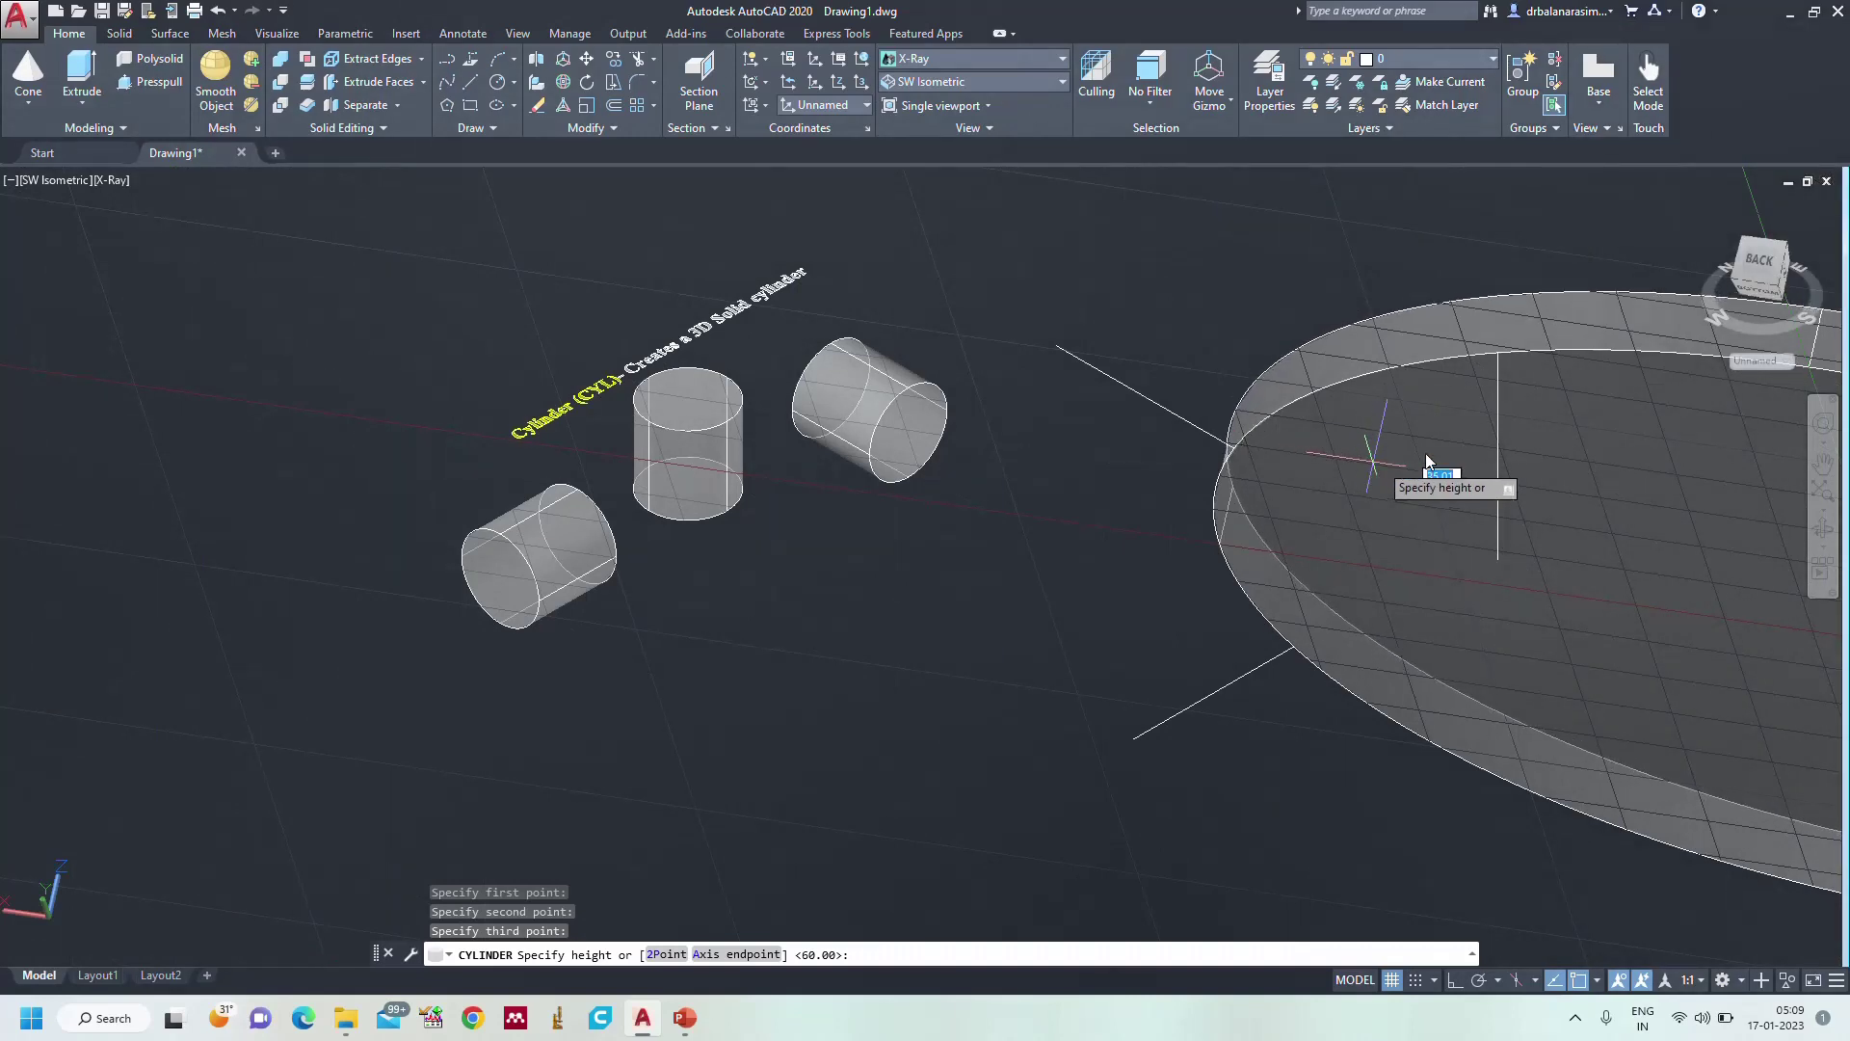
pyautogui.moveTo(1536, 412); pyautogui.dragTo(1161, 364, button='middle')
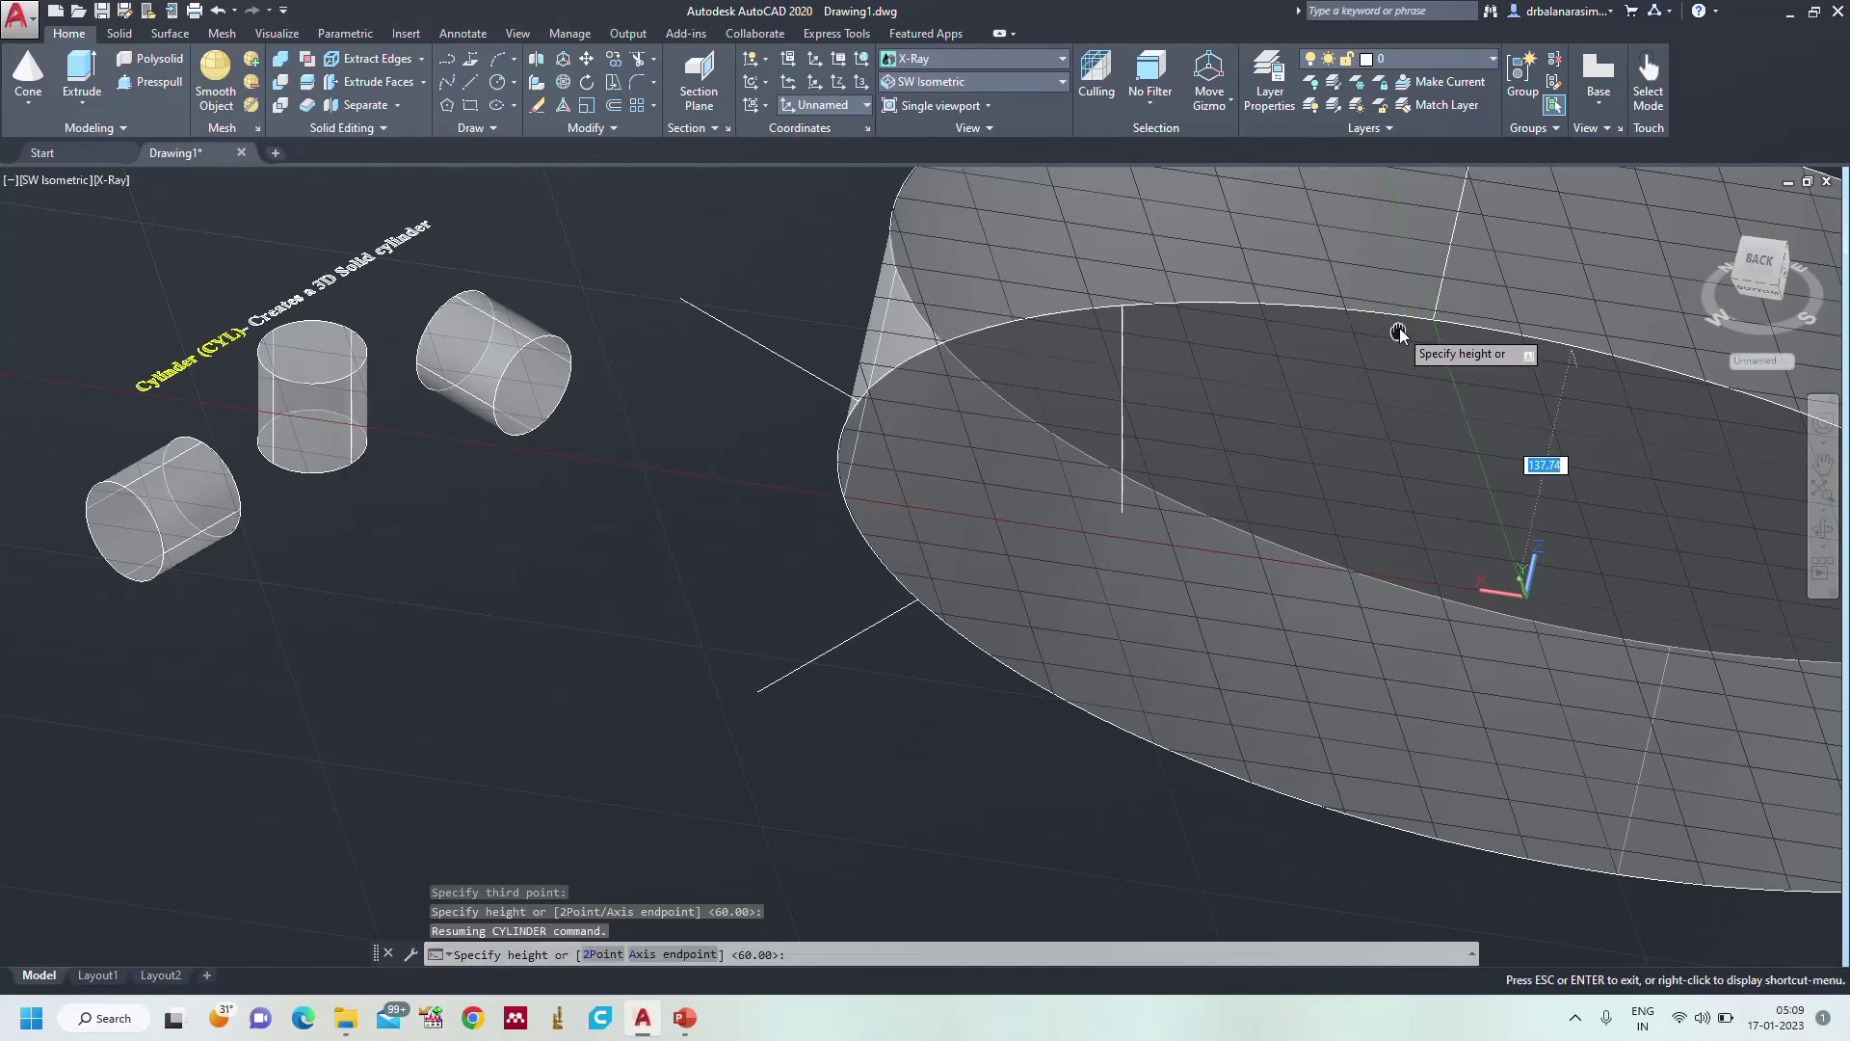
pyautogui.moveTo(1402, 337); pyautogui.dragTo(1215, 529, button='middle')
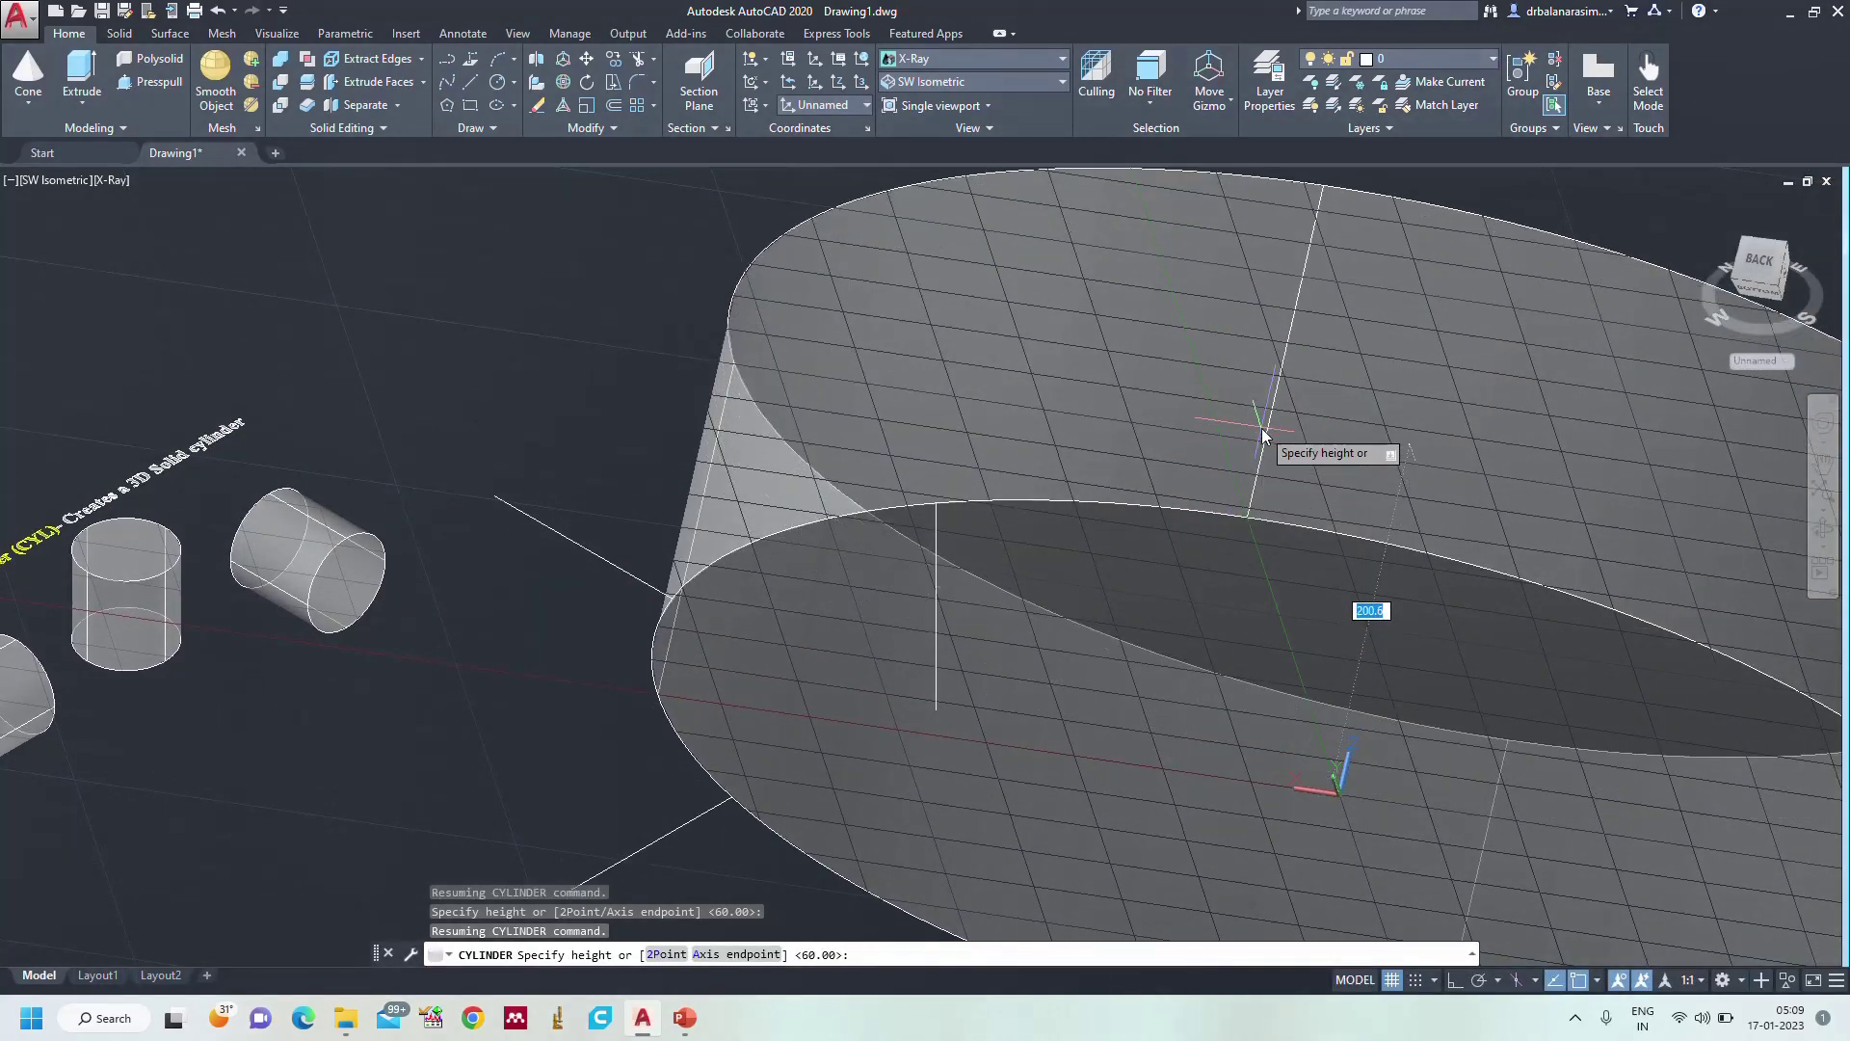
pyautogui.press('Escape')
pyautogui.scroll(-2, 1195, 559)
pyautogui.scroll(-2, 1205, 617)
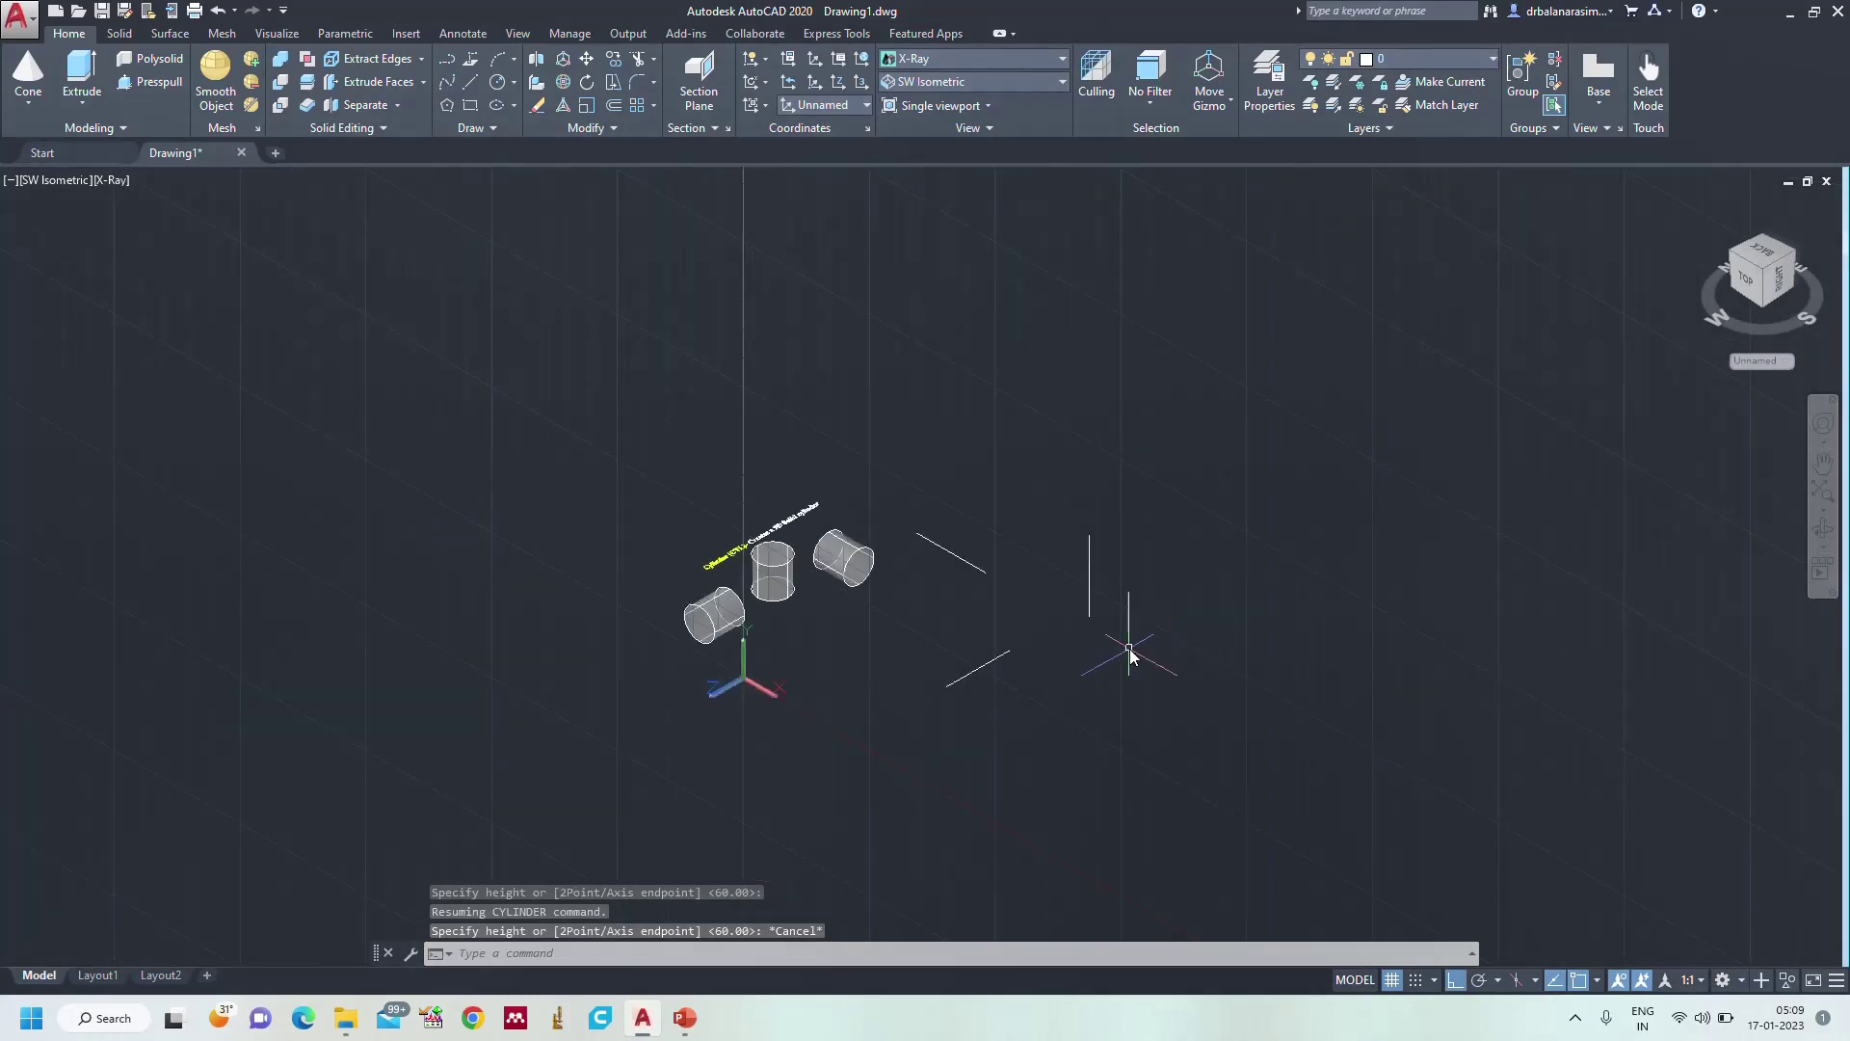
# - Move the line parallel to the Z axis up along the Y direction, closer to the other two lines
pyautogui.moveTo(1127, 649); pyautogui.dragTo(1240, 661, button='middle')
pyautogui.scroll(4, 1204, 665)
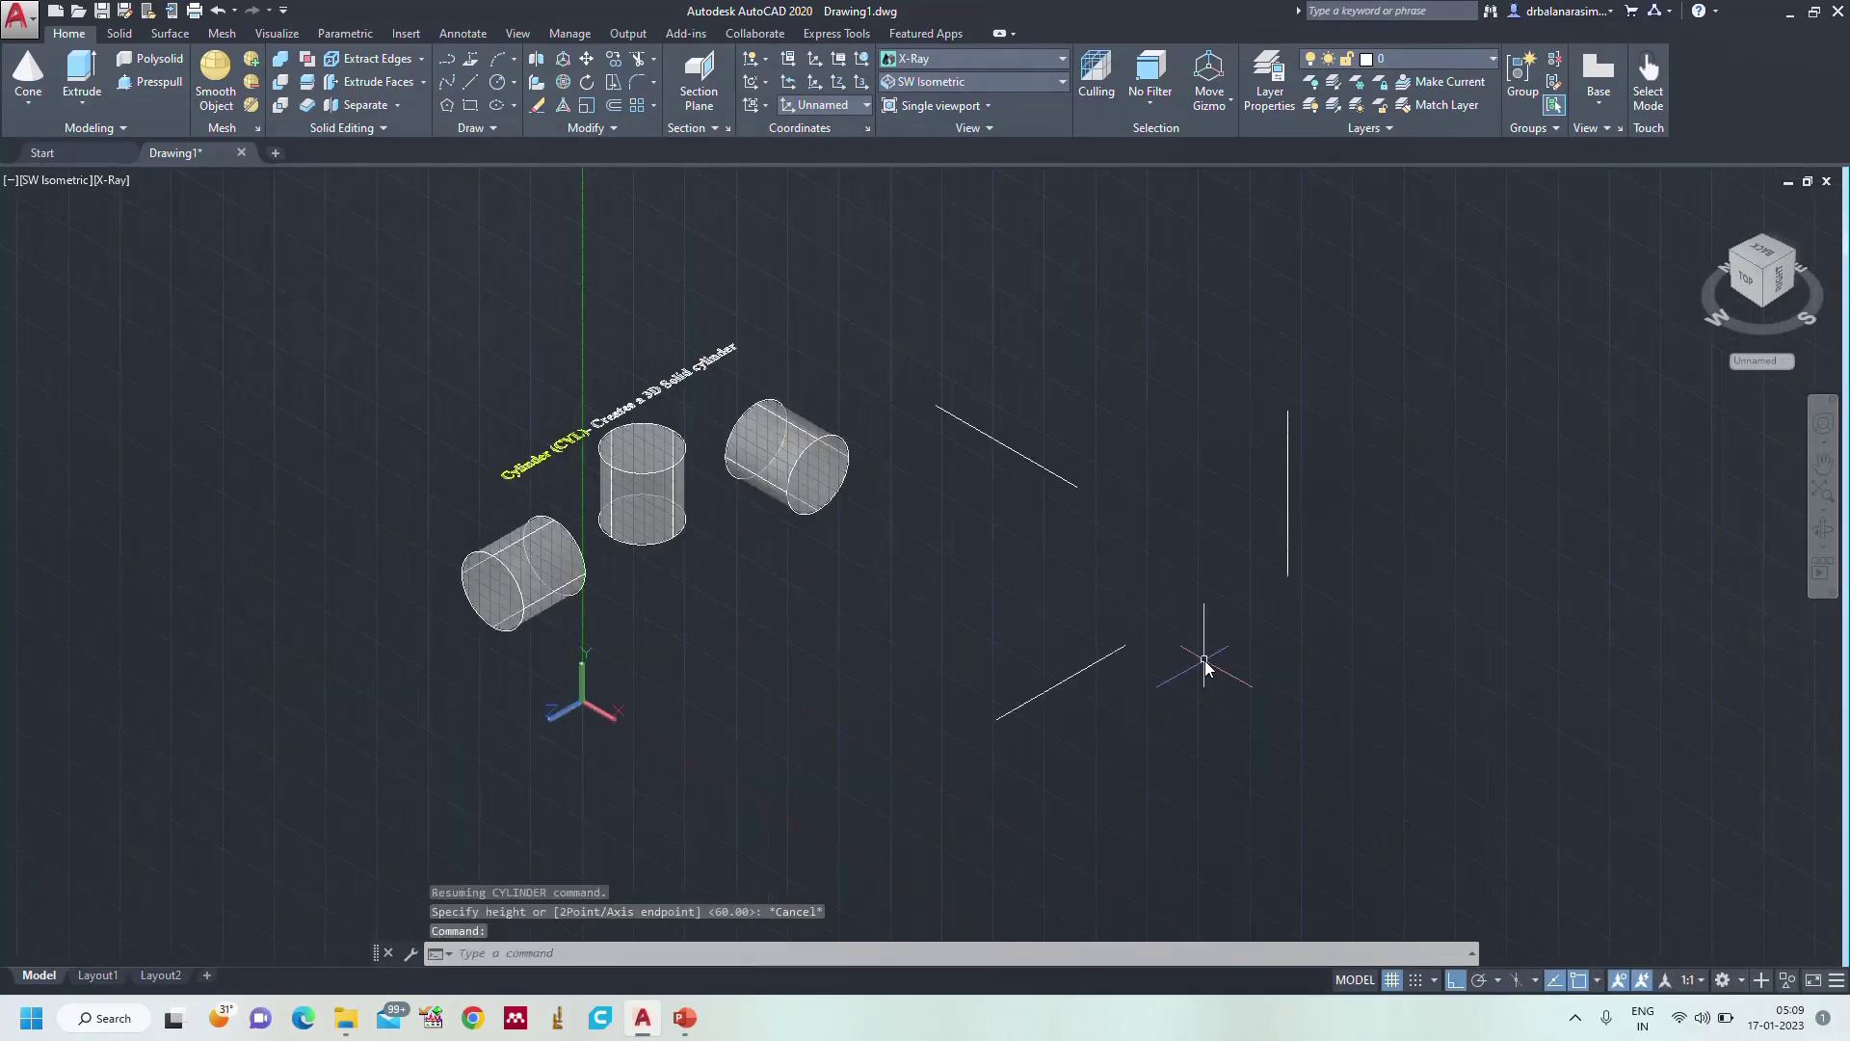
pyautogui.click(1075, 677)
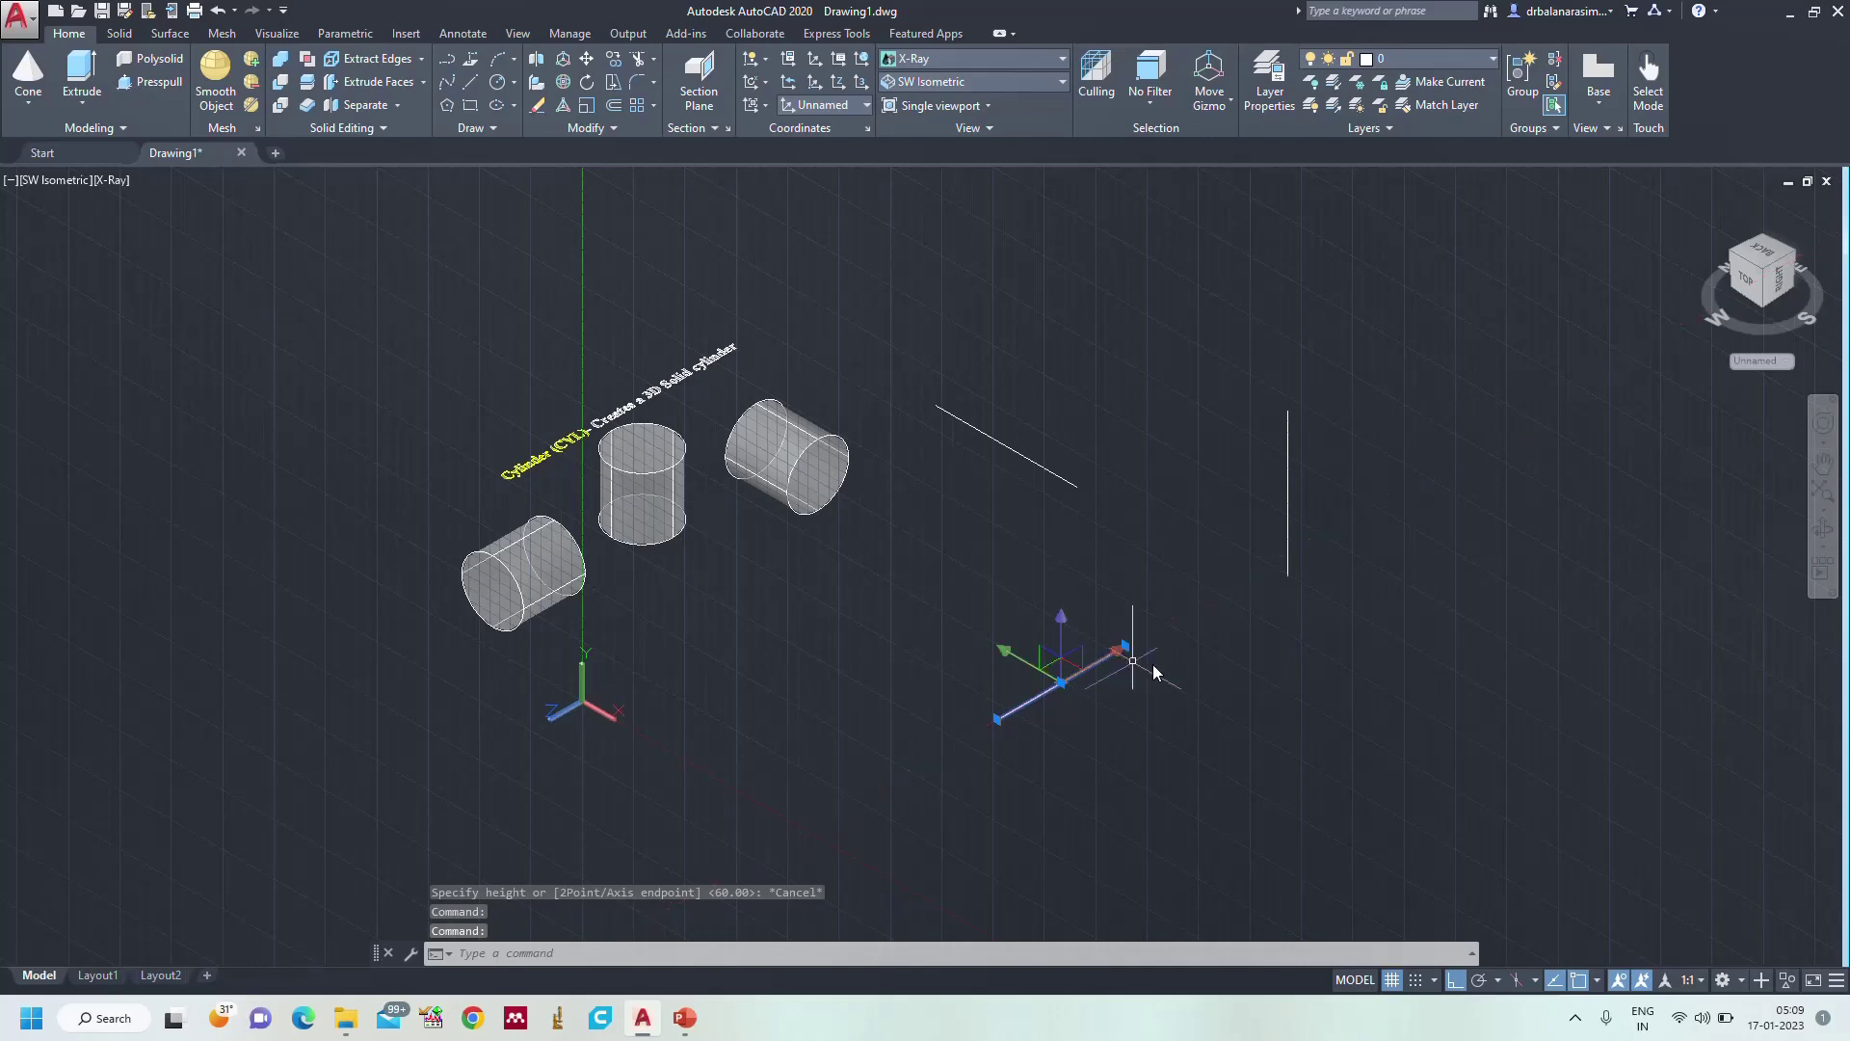
pyautogui.press('Escape')
pyautogui.click(1089, 665)
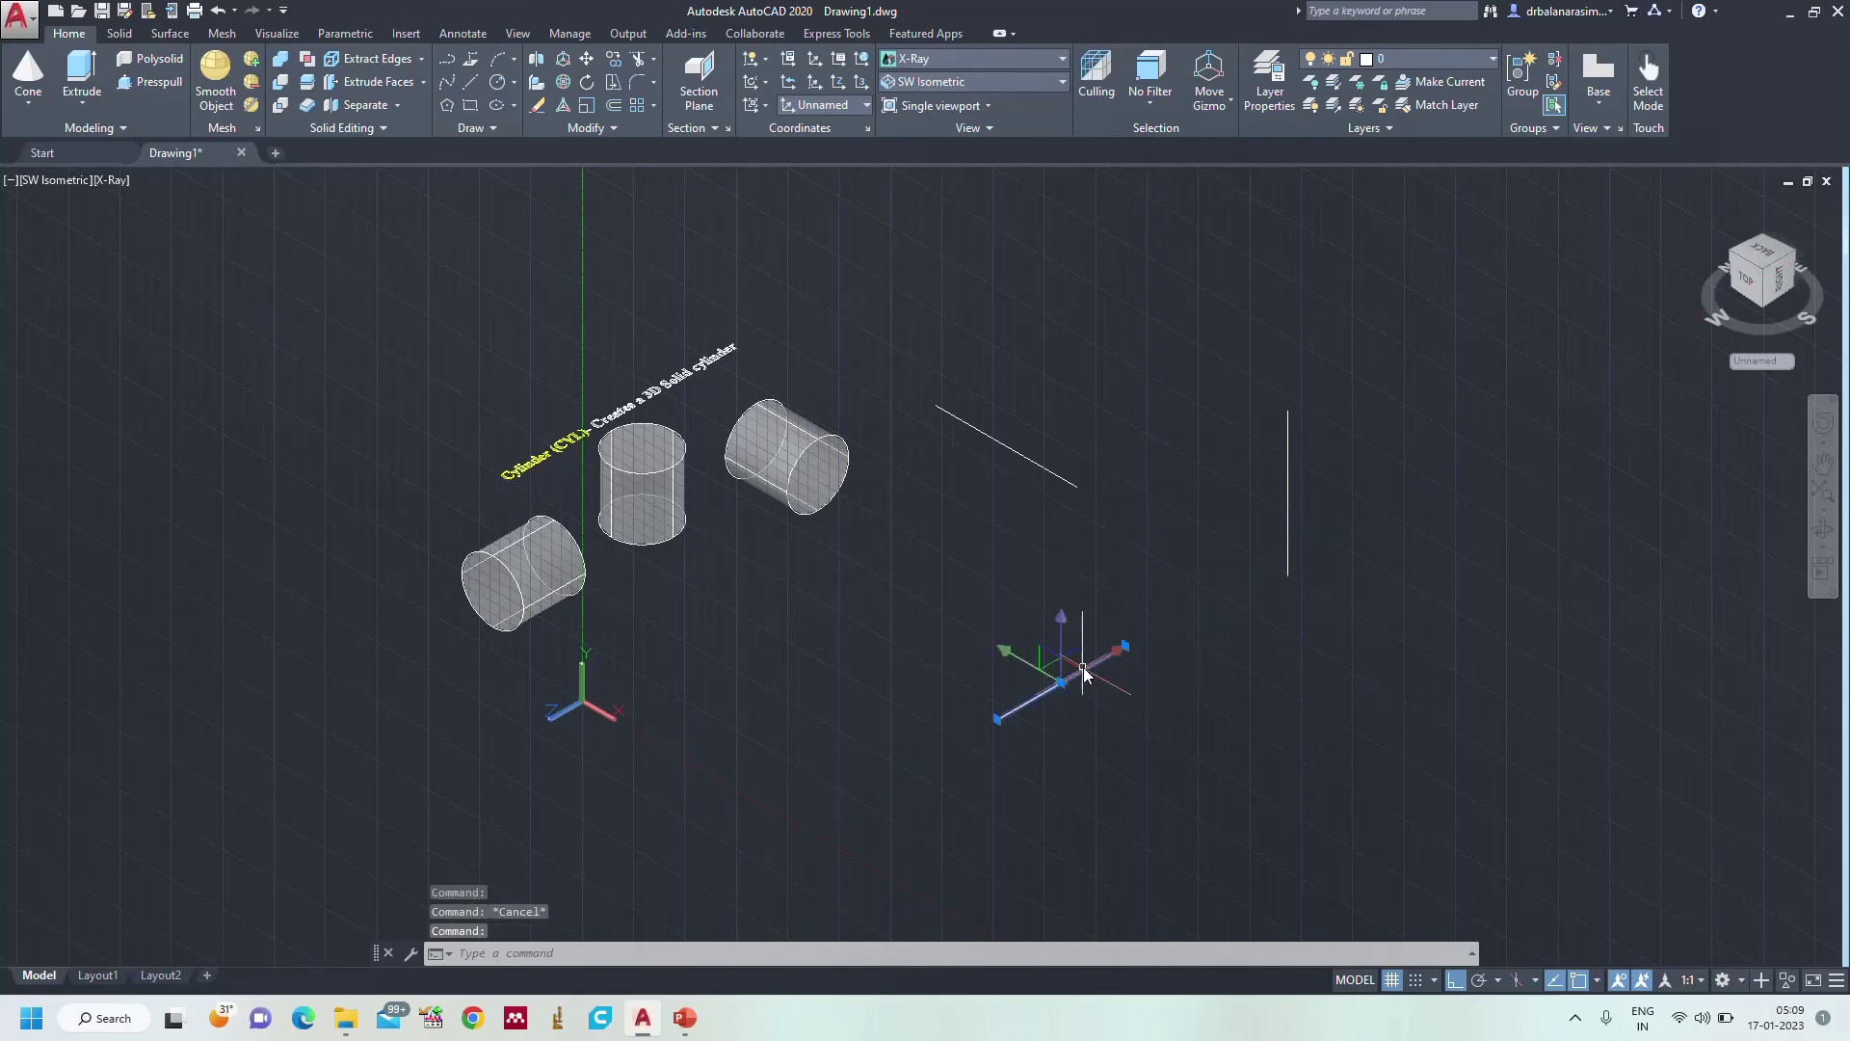
pyautogui.click(1060, 682)
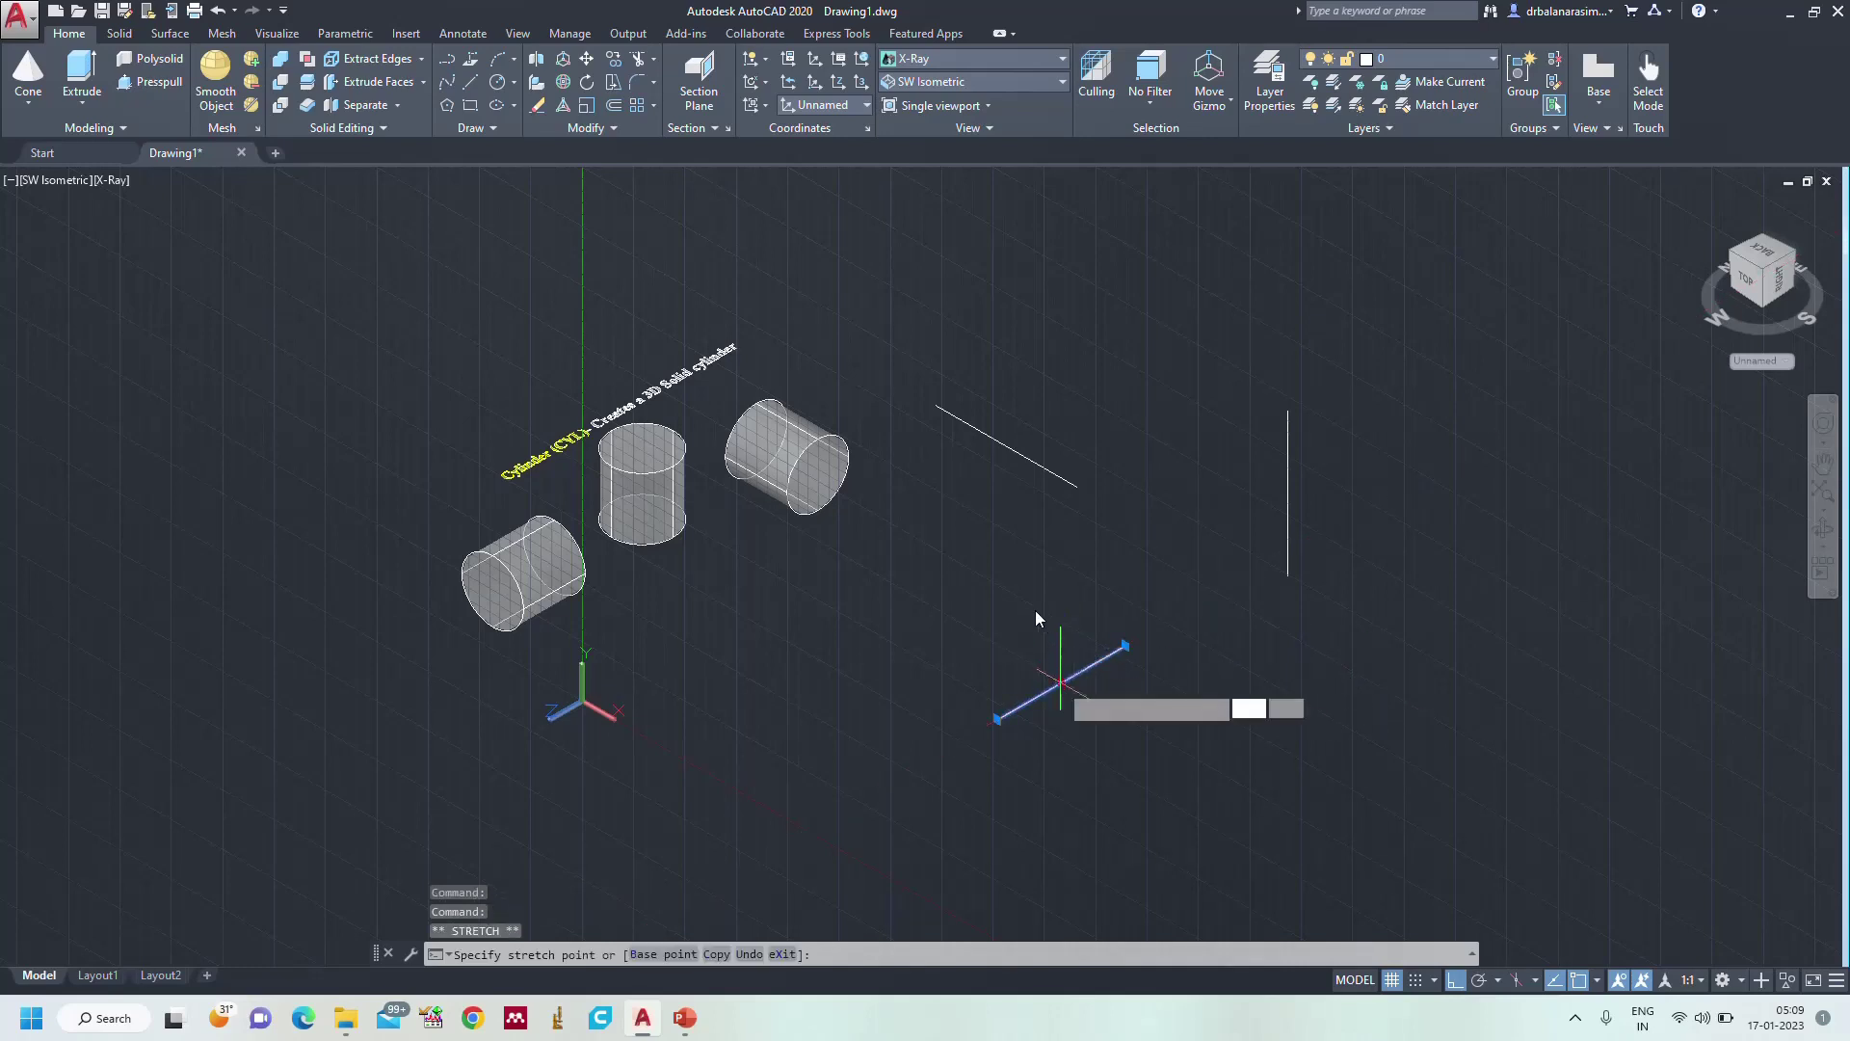
pyautogui.click(988, 547)
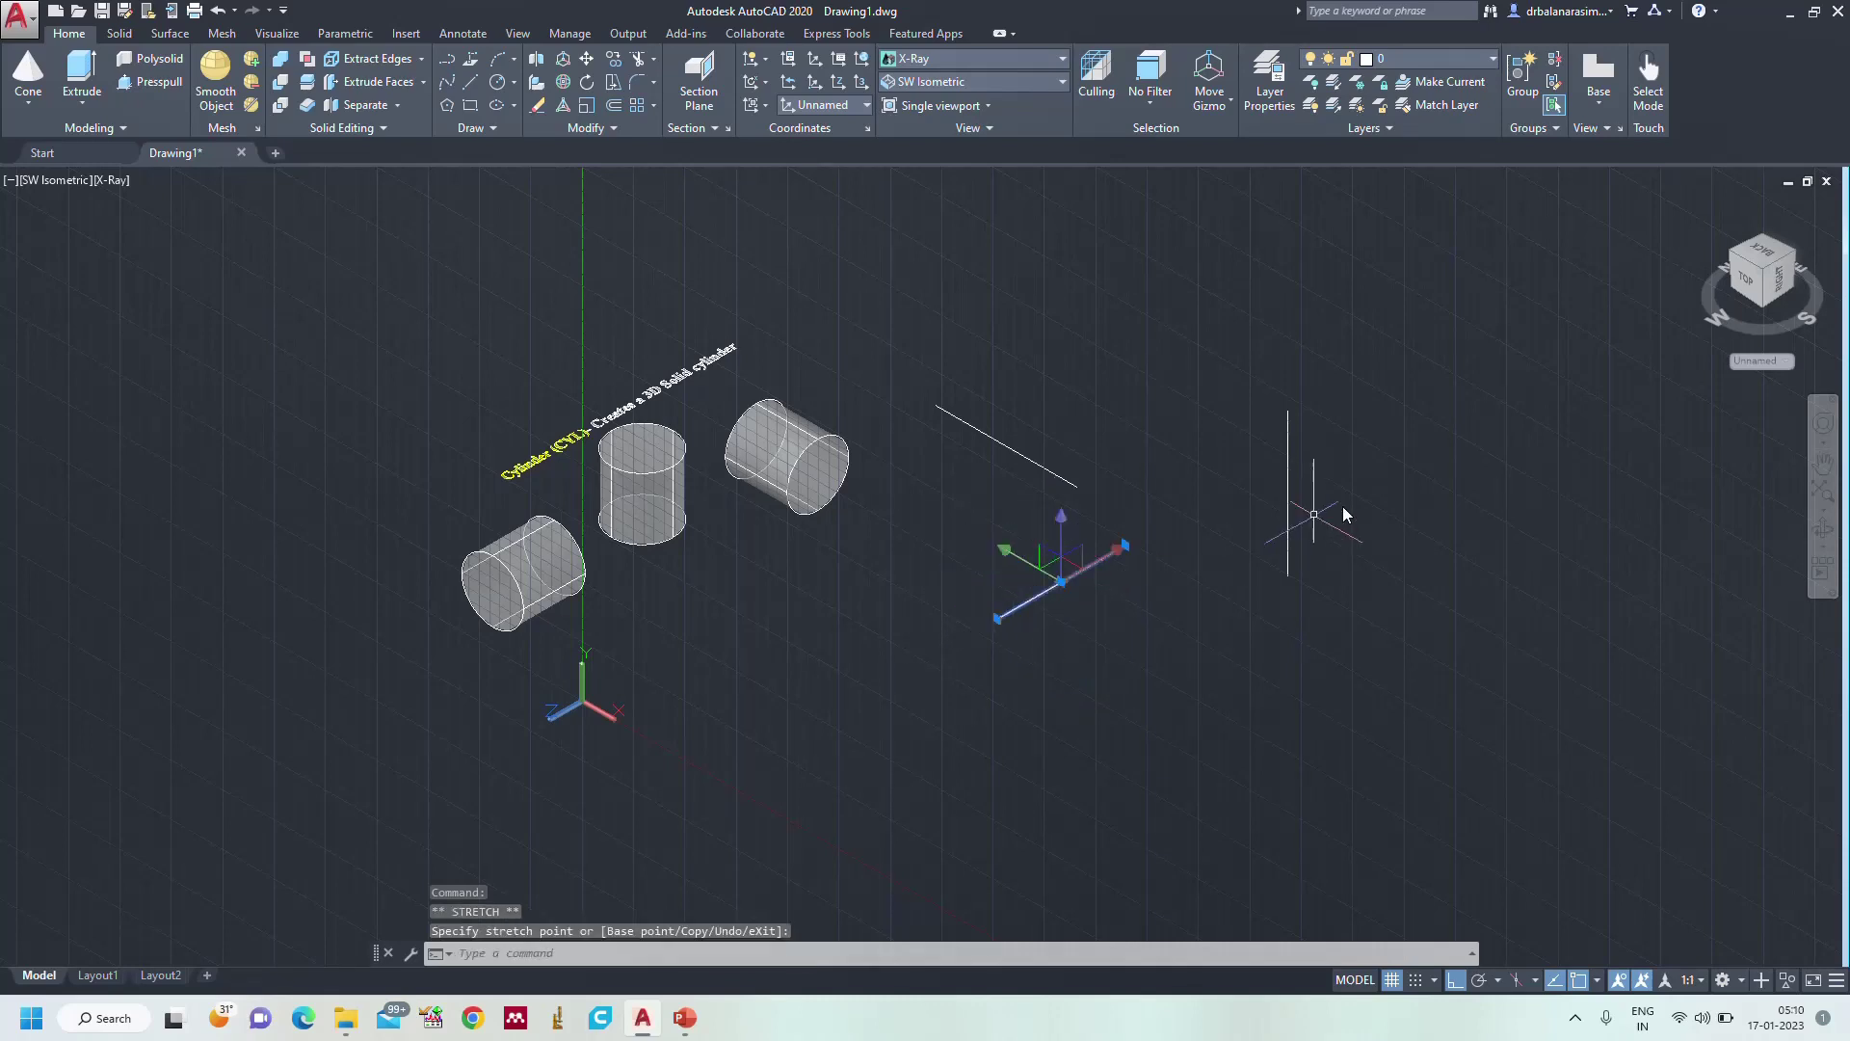
pyautogui.press('Escape')
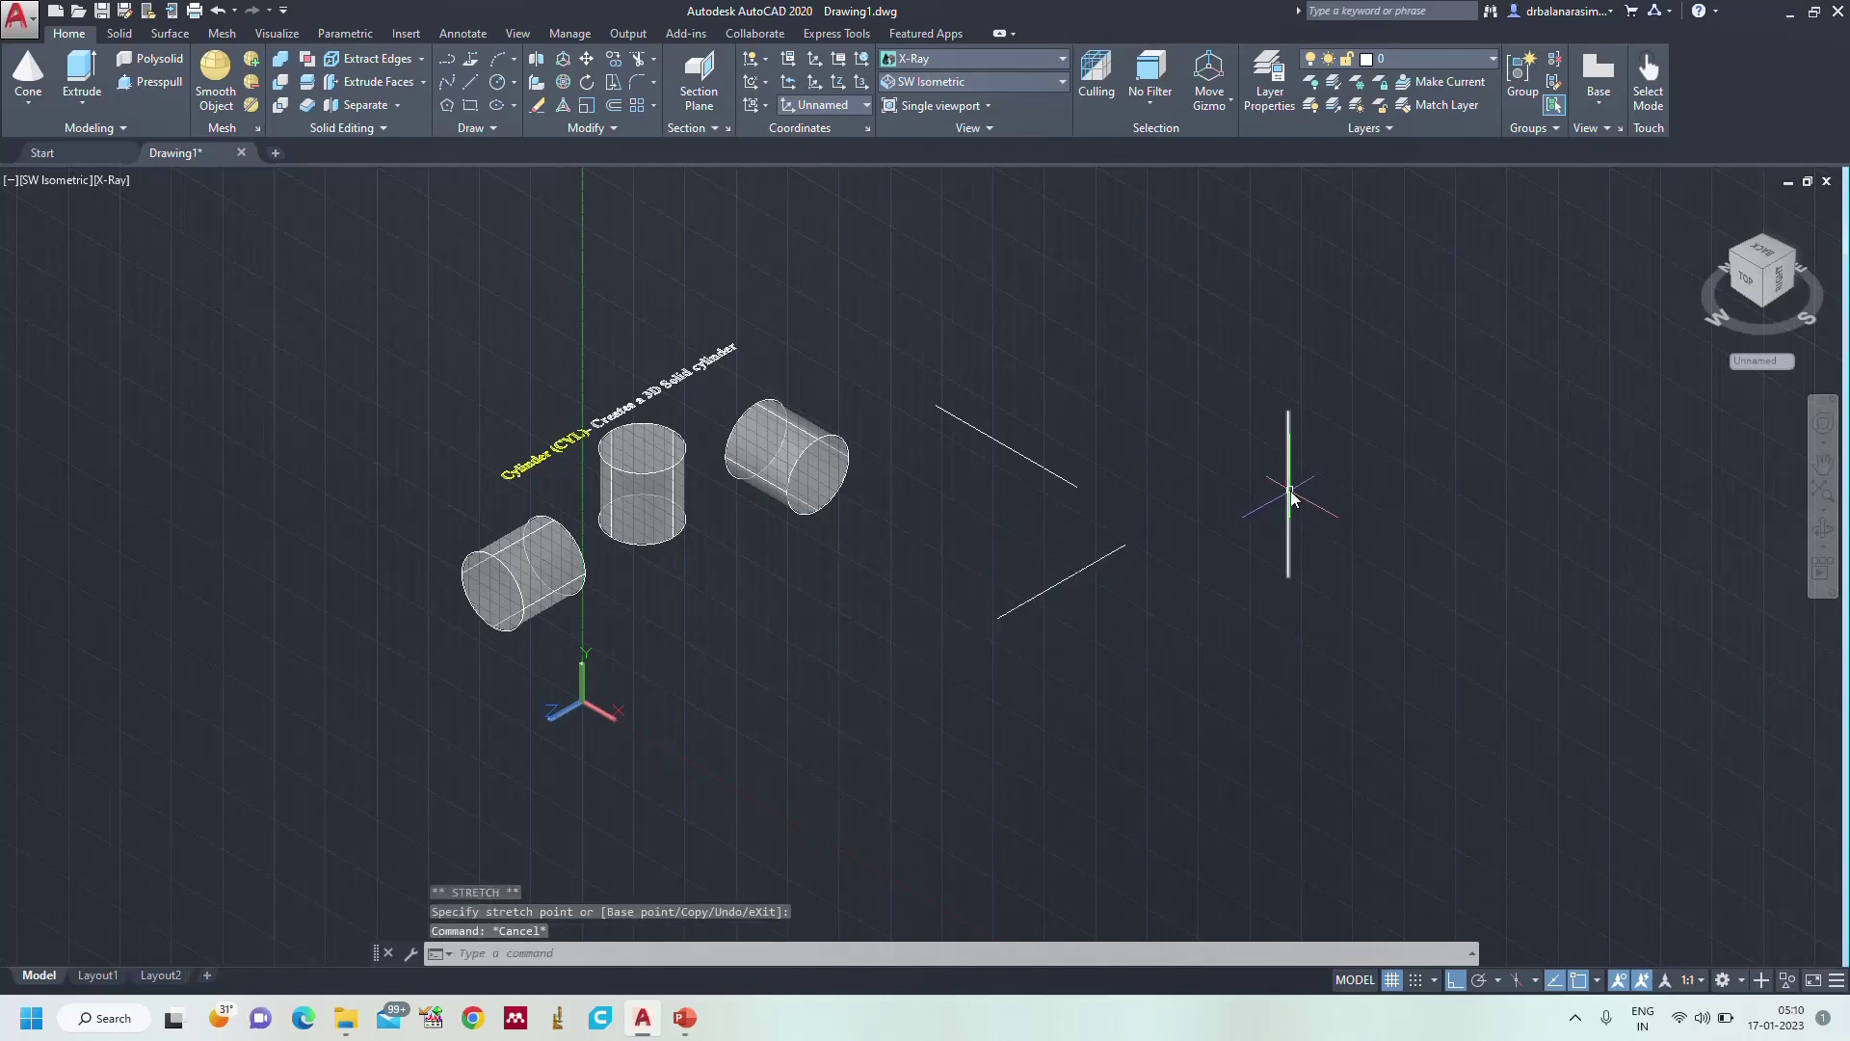
# - Move the line parallel to the Y axis closer to the endpoints of the other two lines
pyautogui.click(1282, 482)
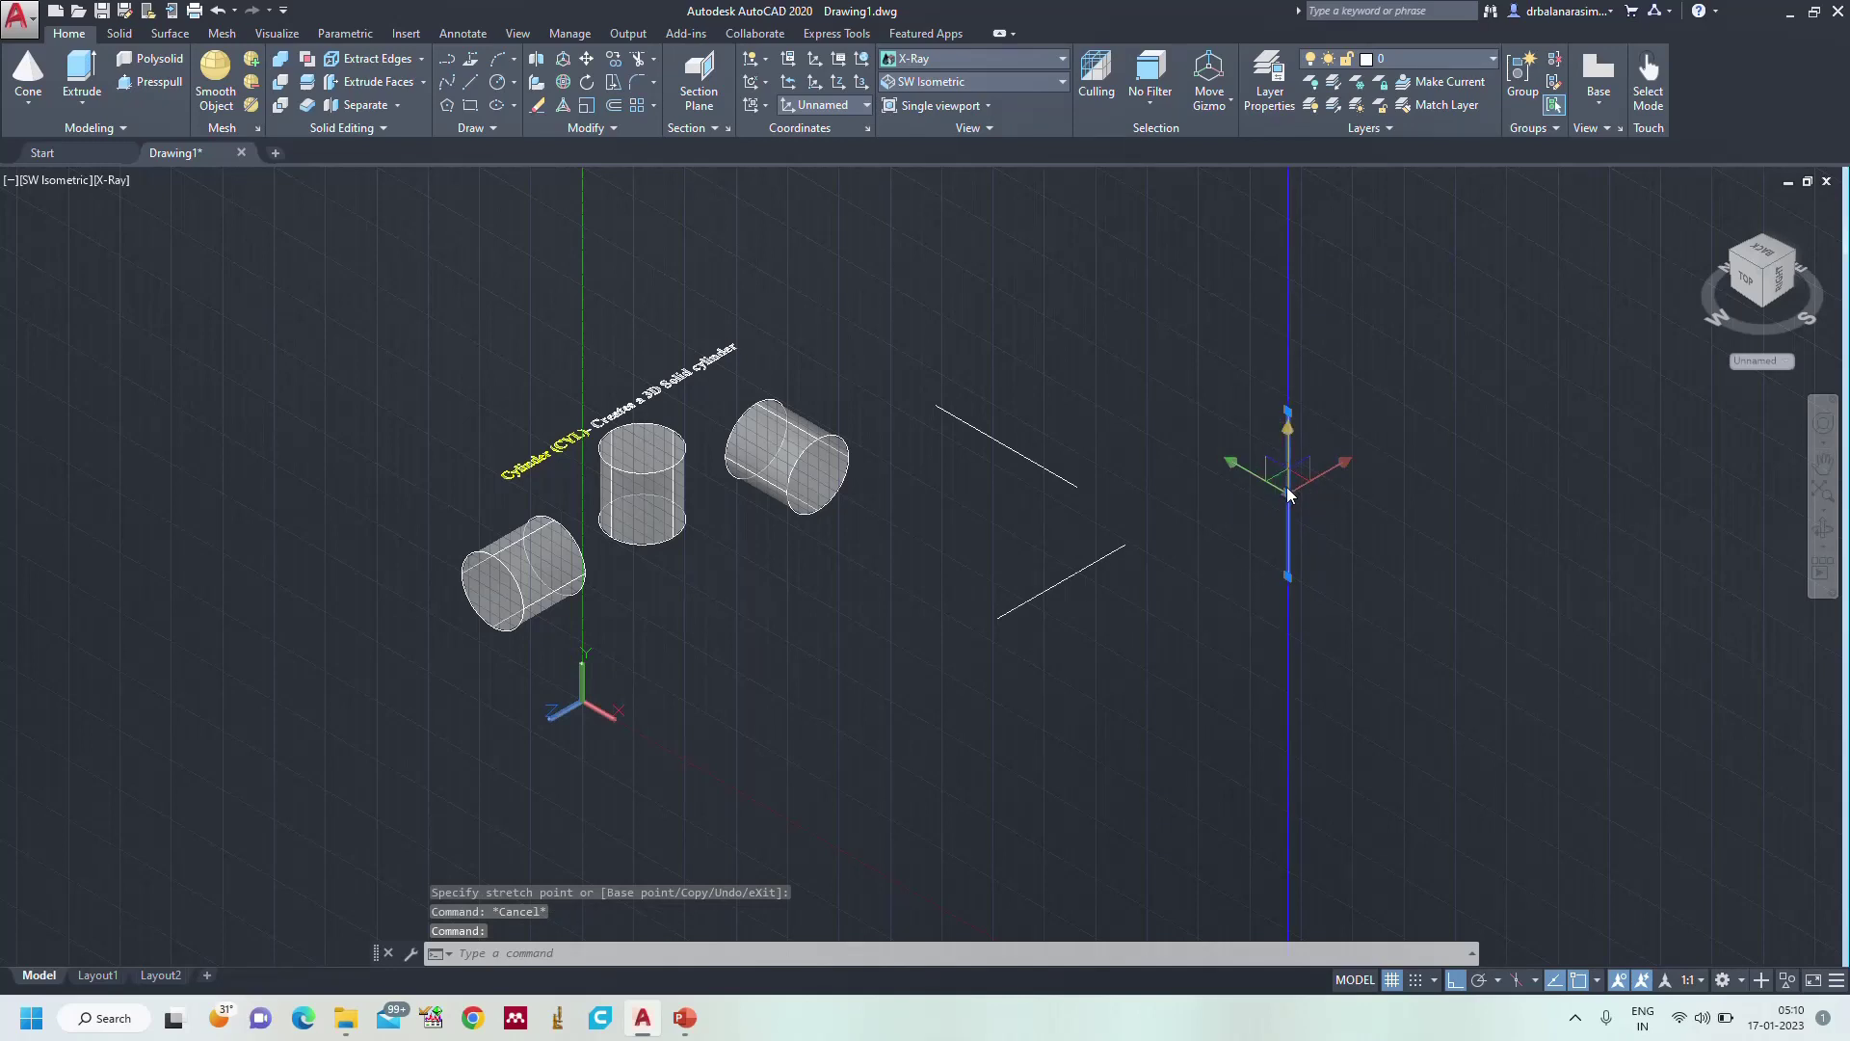
pyautogui.click(1289, 495)
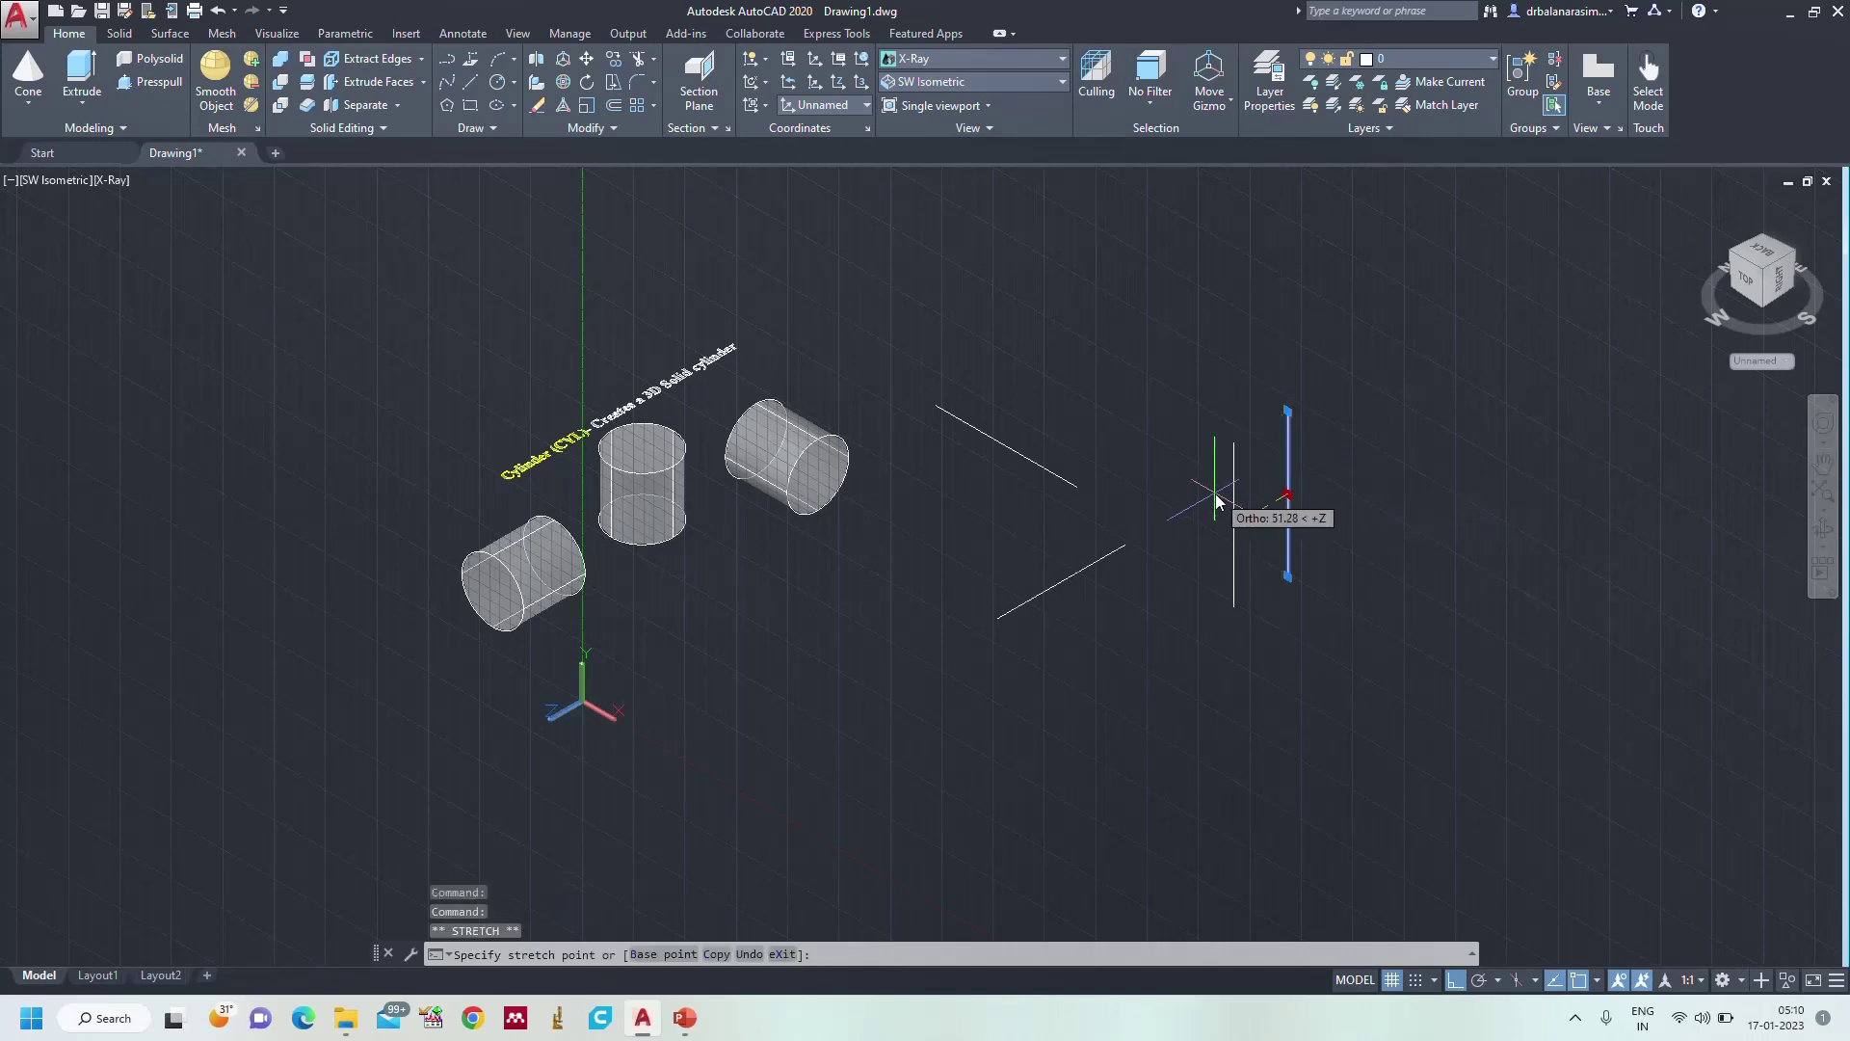
pyautogui.click(1202, 545)
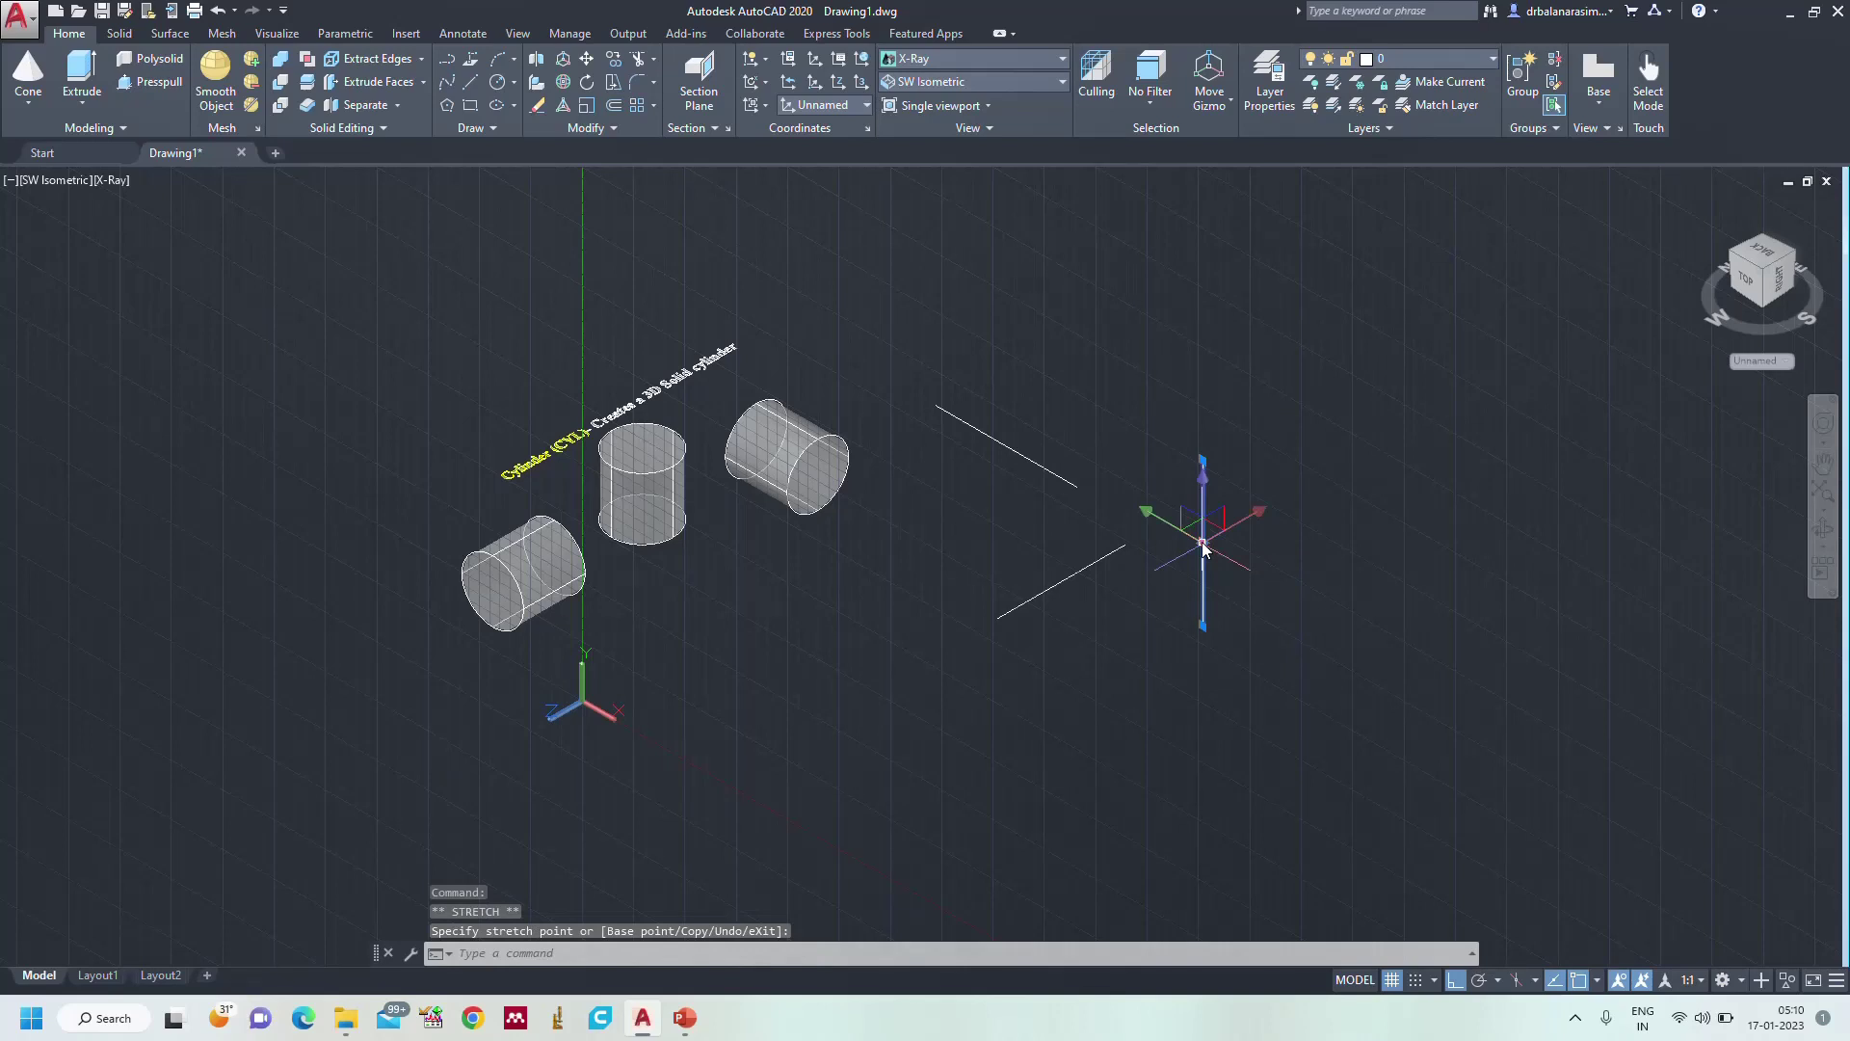
pyautogui.press('Escape')
# - Try to create a solid cylinder with a 3P base through the near endpoints of the three repositioned lines
pyautogui.write('cy')
pyautogui.press('Return')
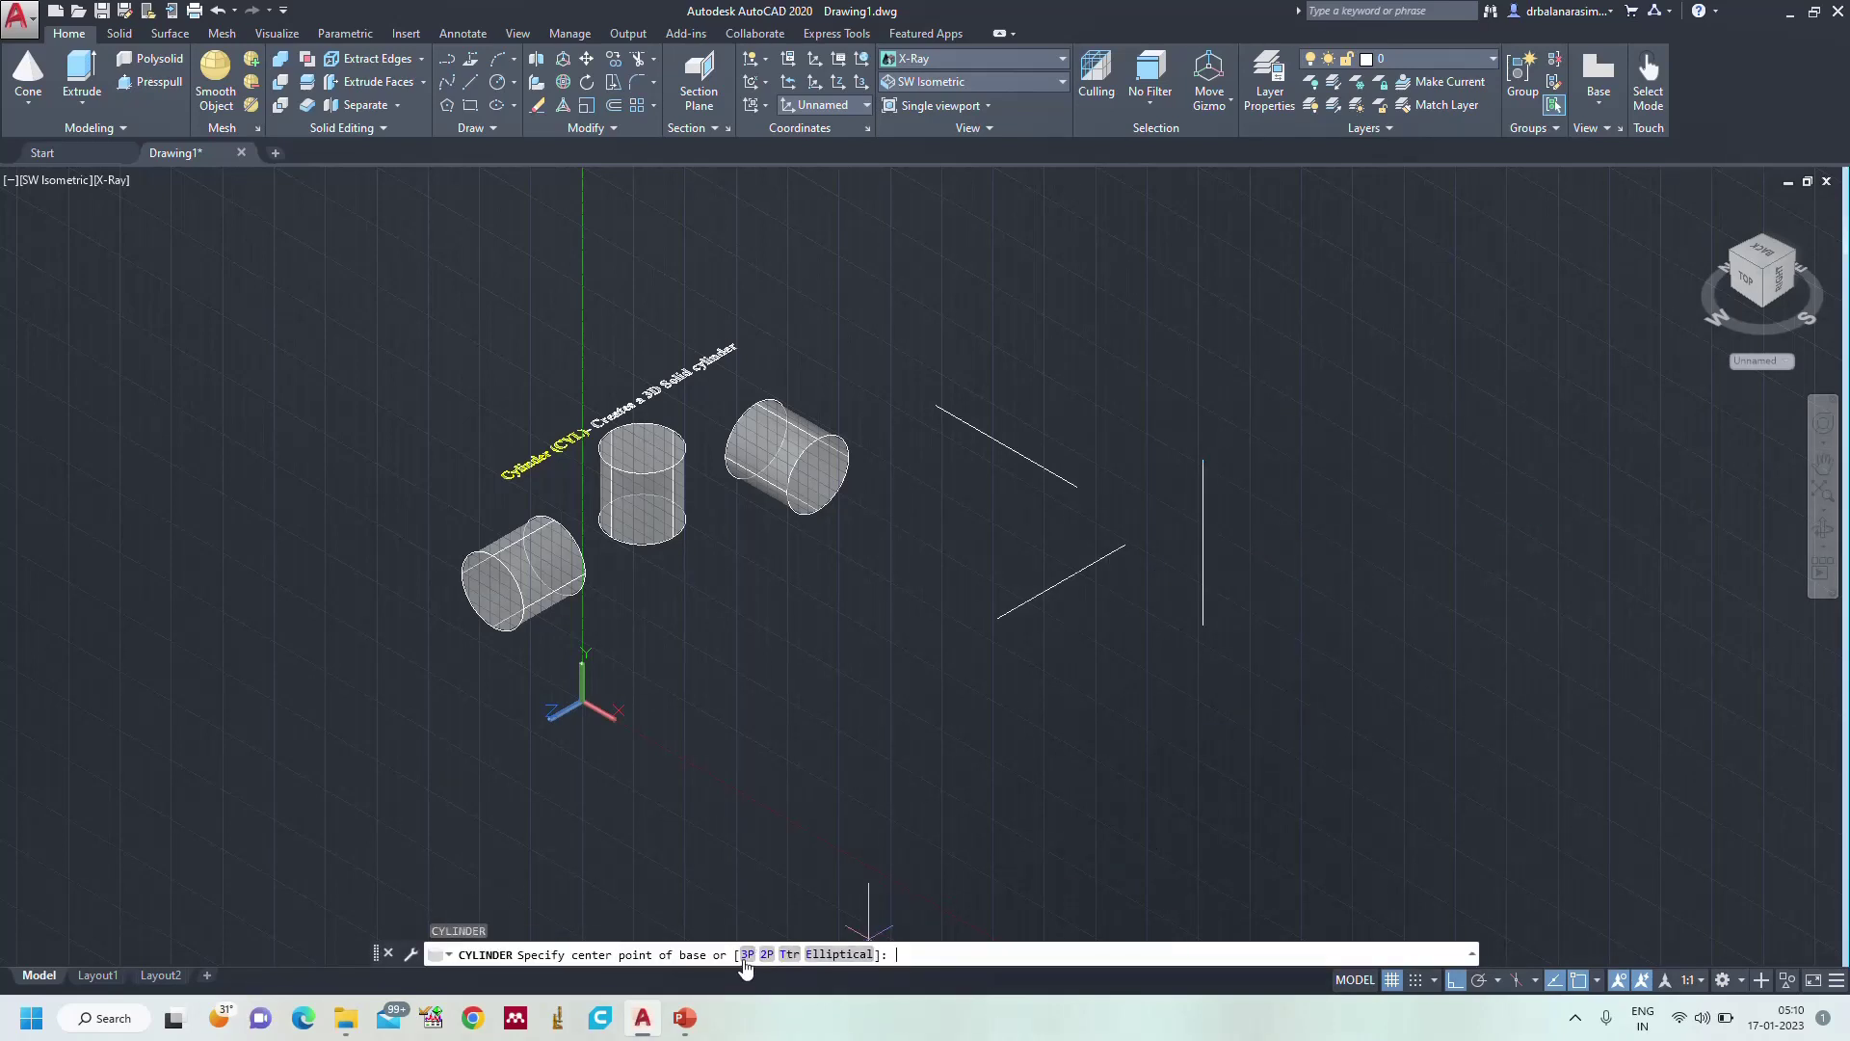
pyautogui.click(747, 957)
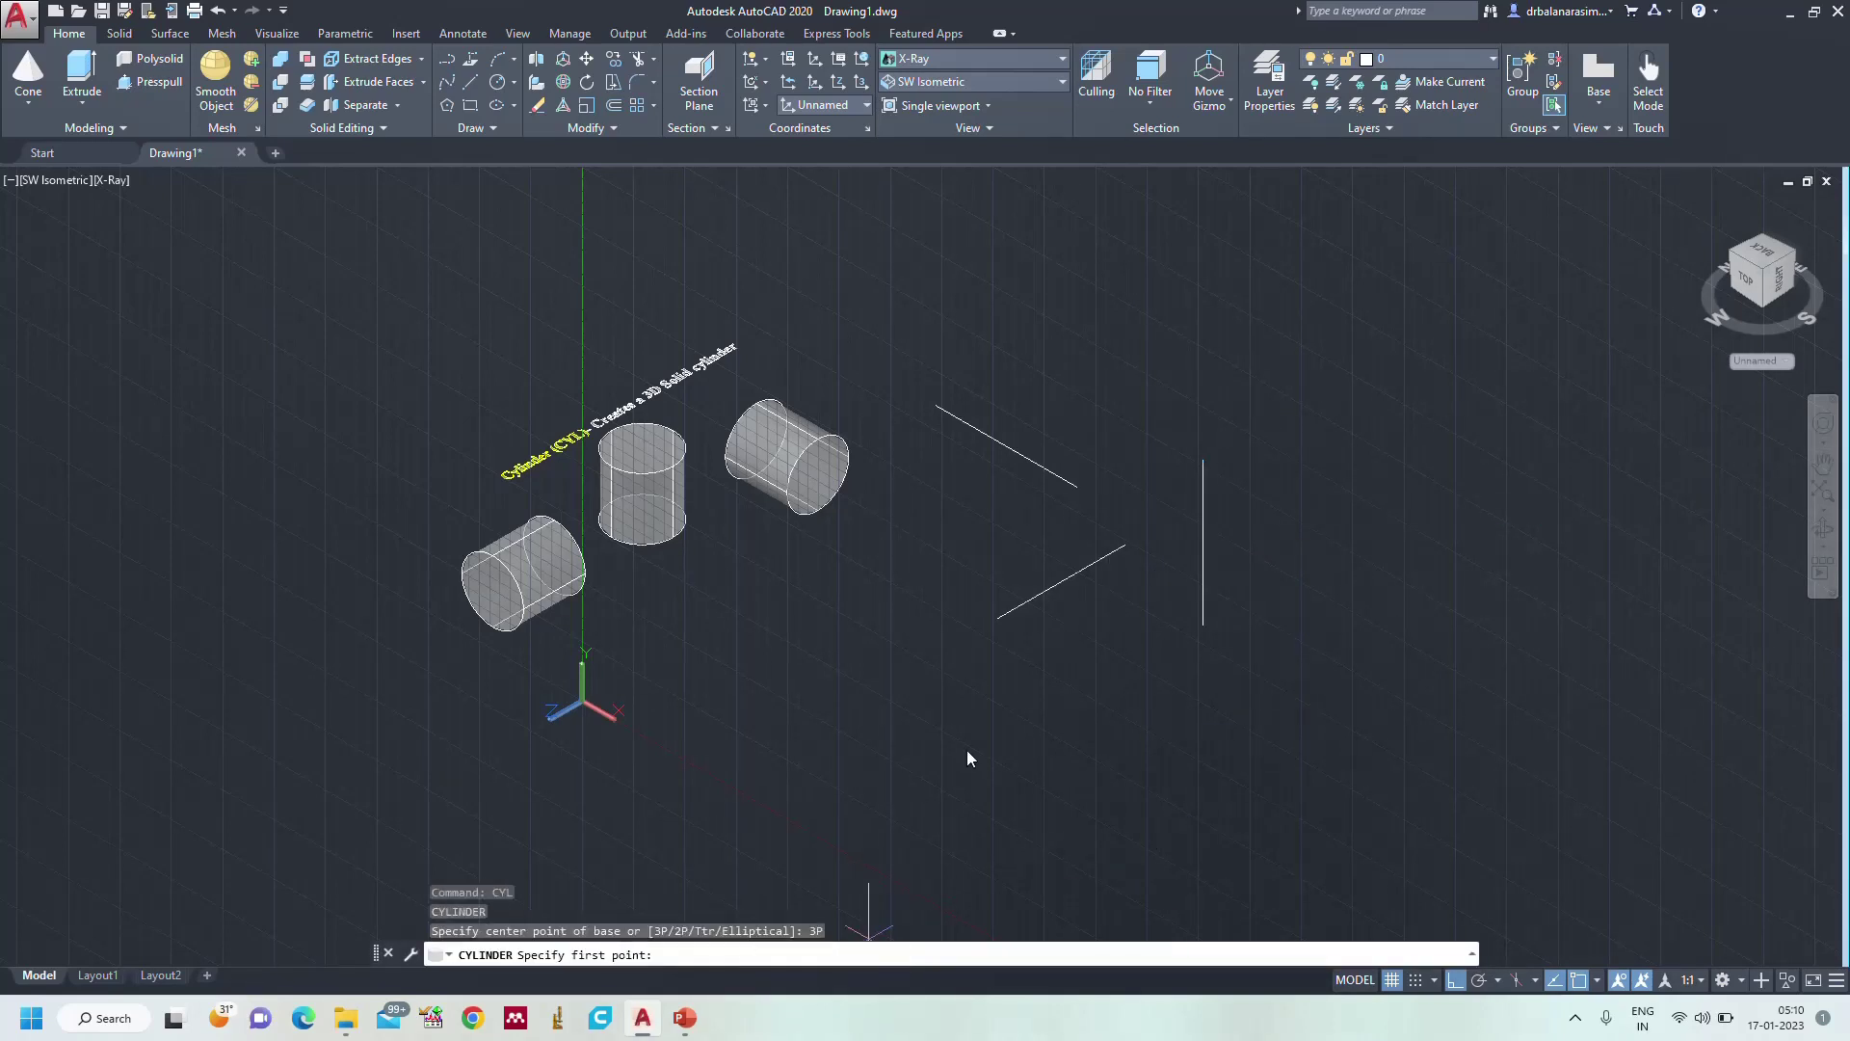
pyautogui.click(1077, 488)
pyautogui.click(1126, 546)
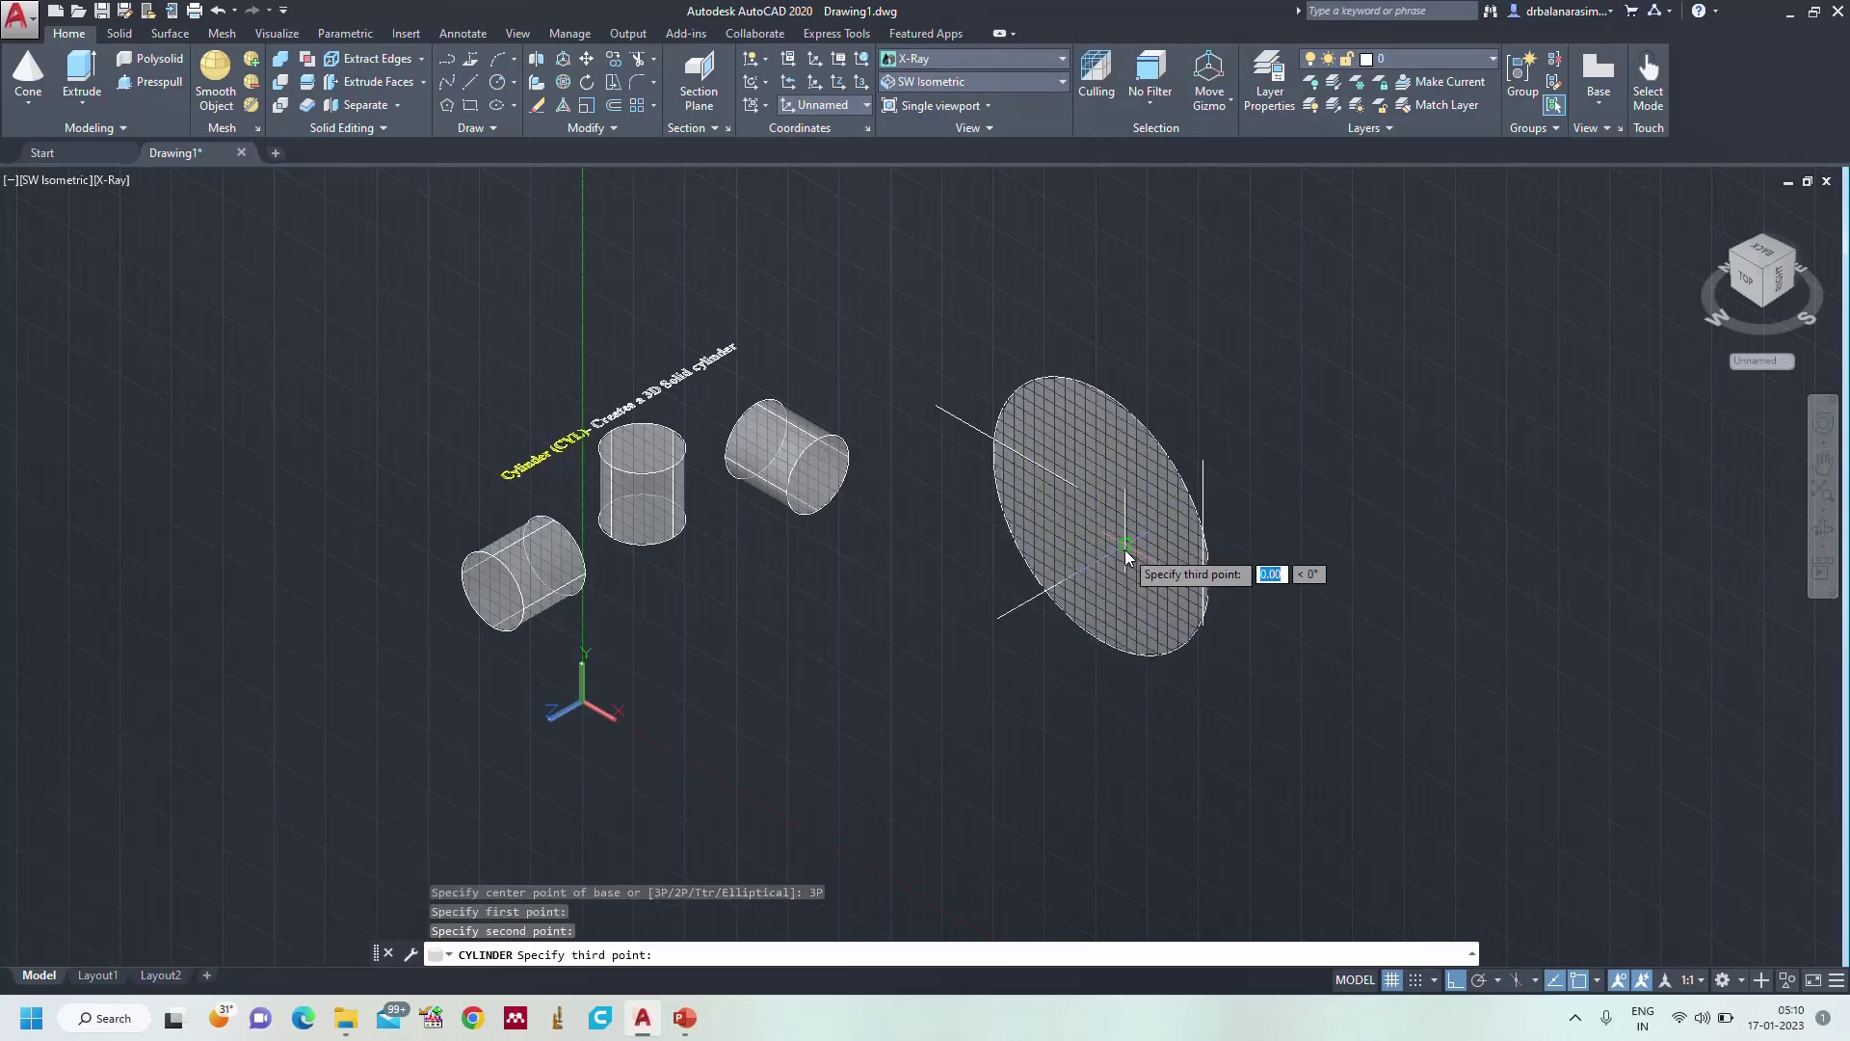
pyautogui.click(1202, 459)
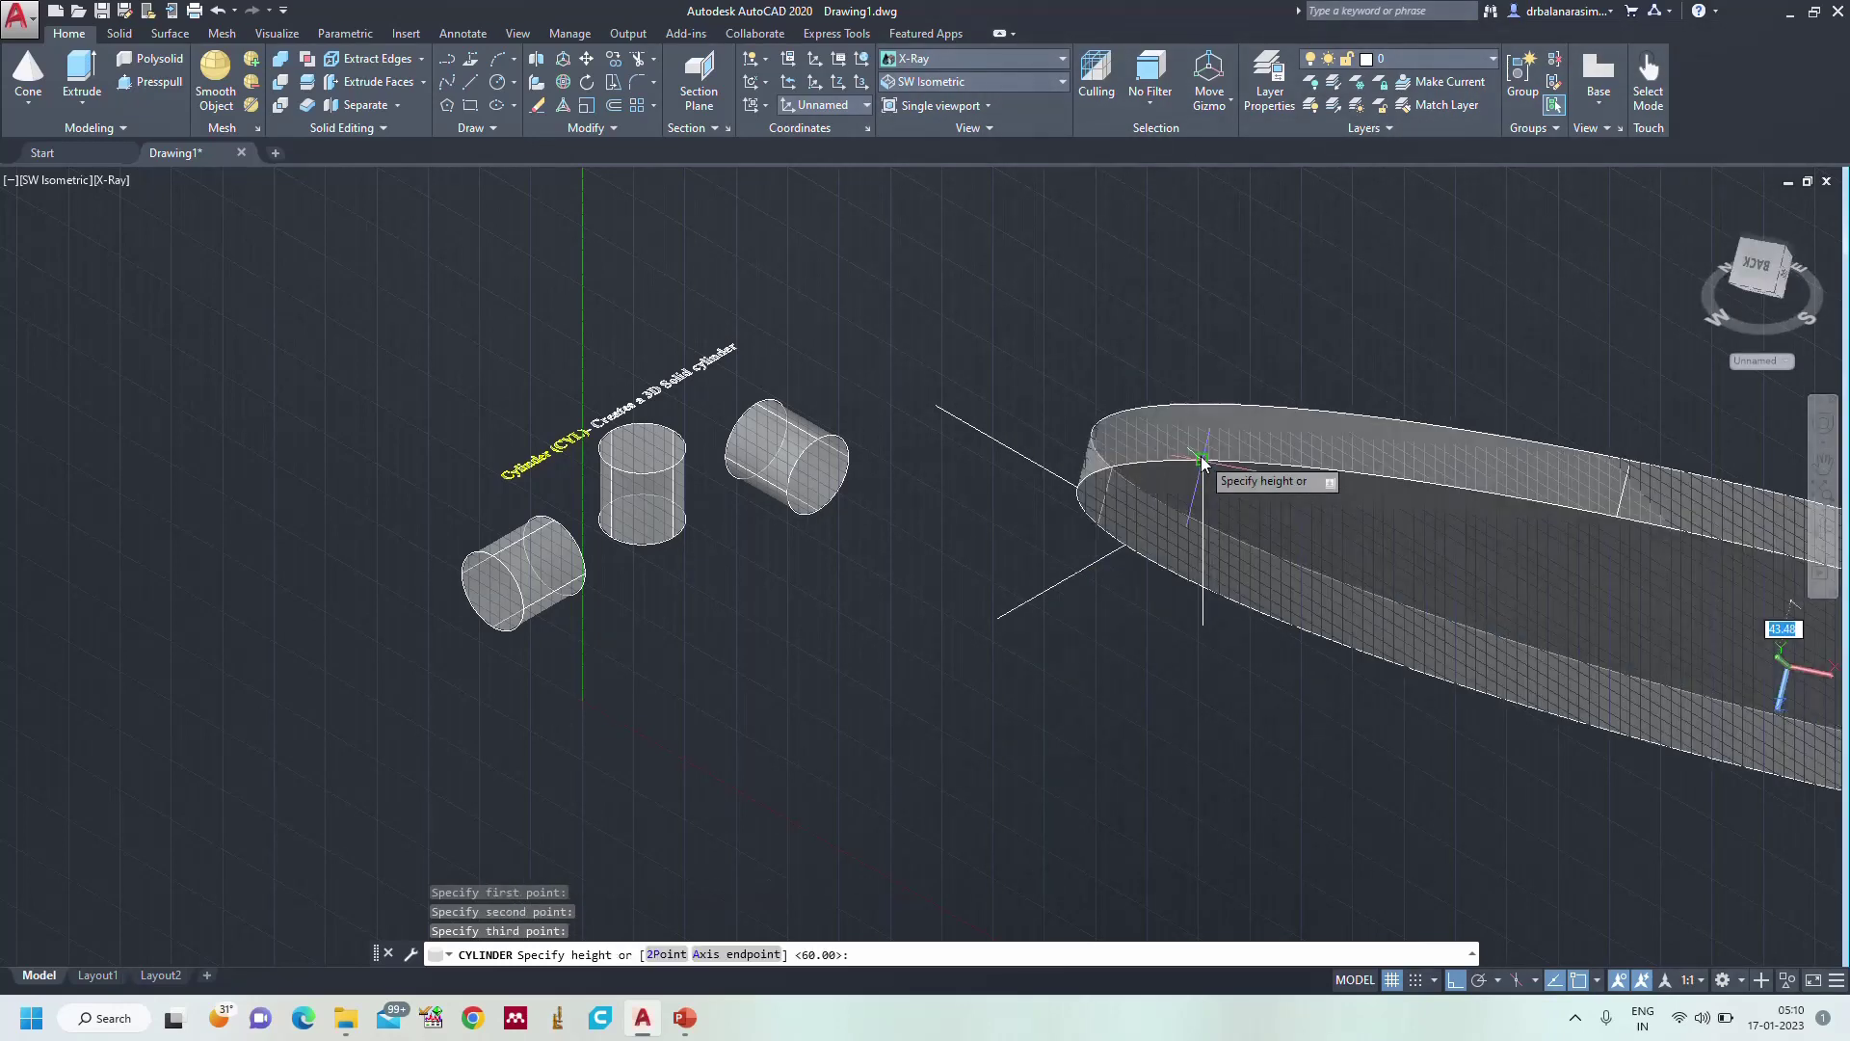
pyautogui.scroll(-2, 1321, 308)
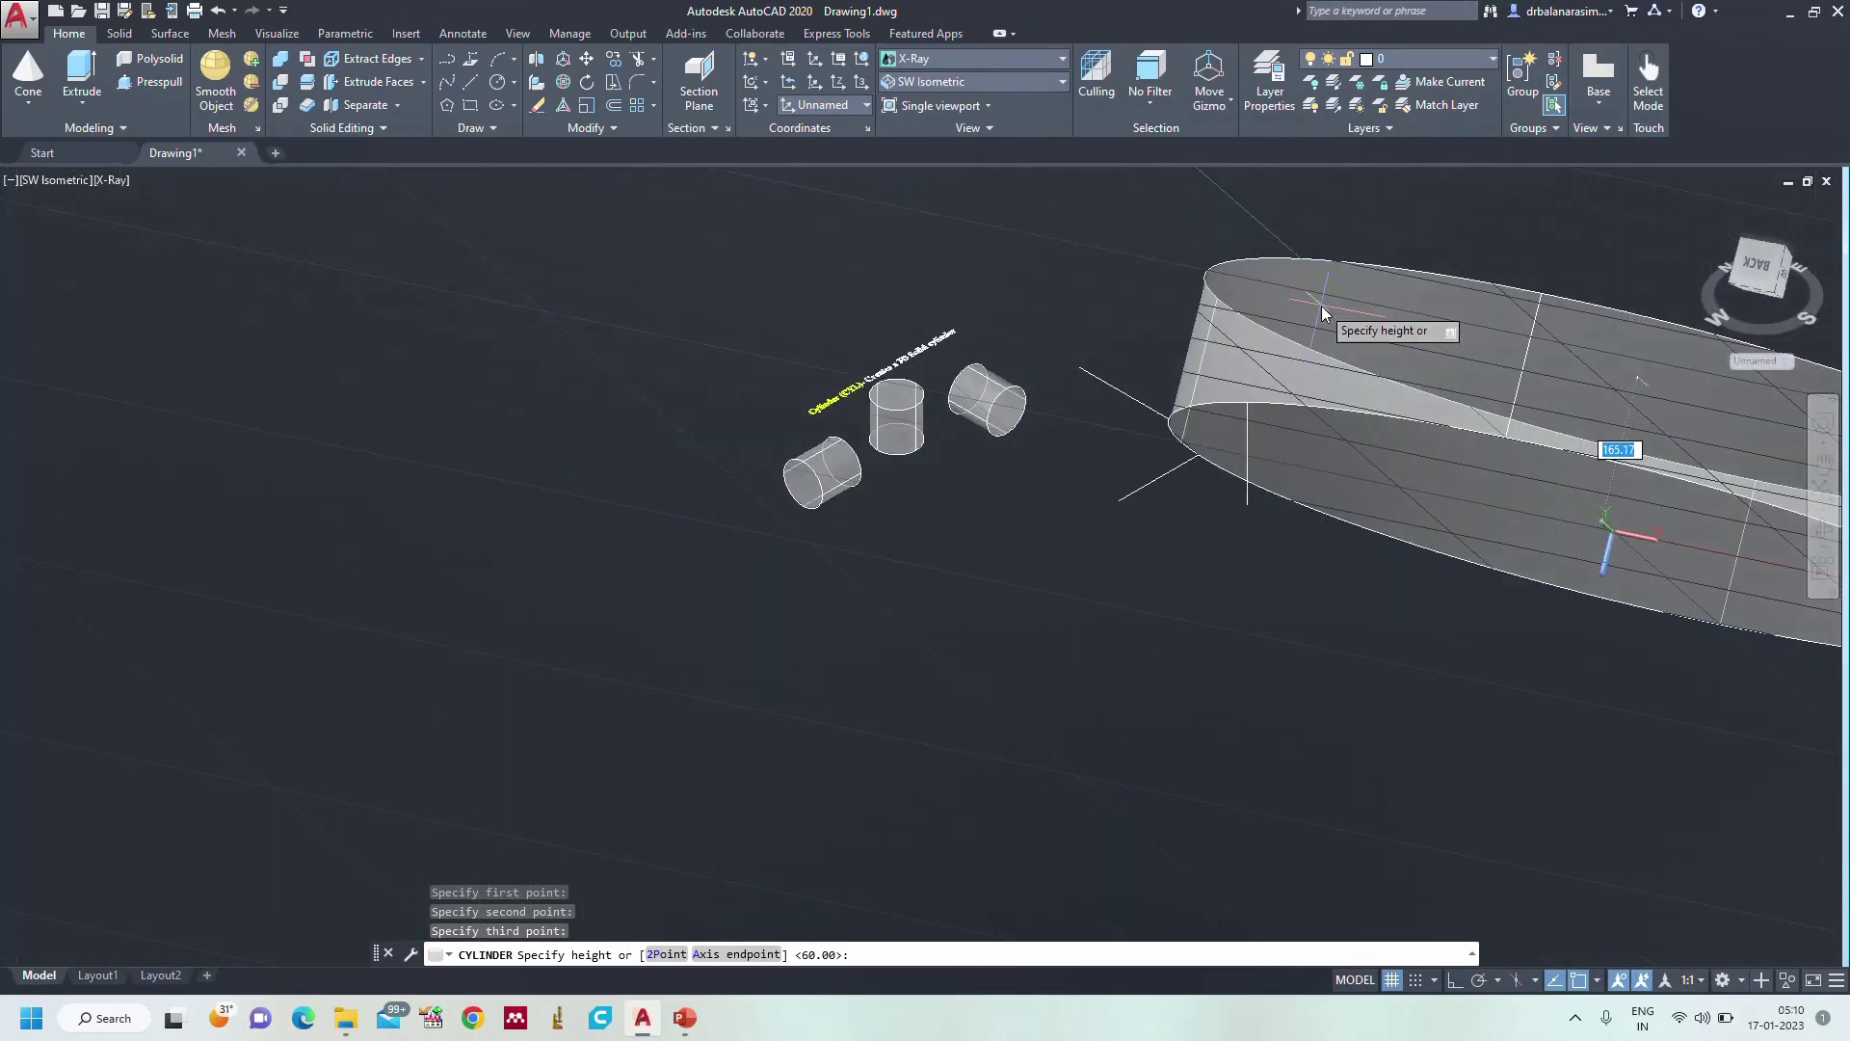
pyautogui.scroll(-2, 1322, 304)
pyautogui.moveTo(1518, 332); pyautogui.dragTo(1151, 612, button='middle')
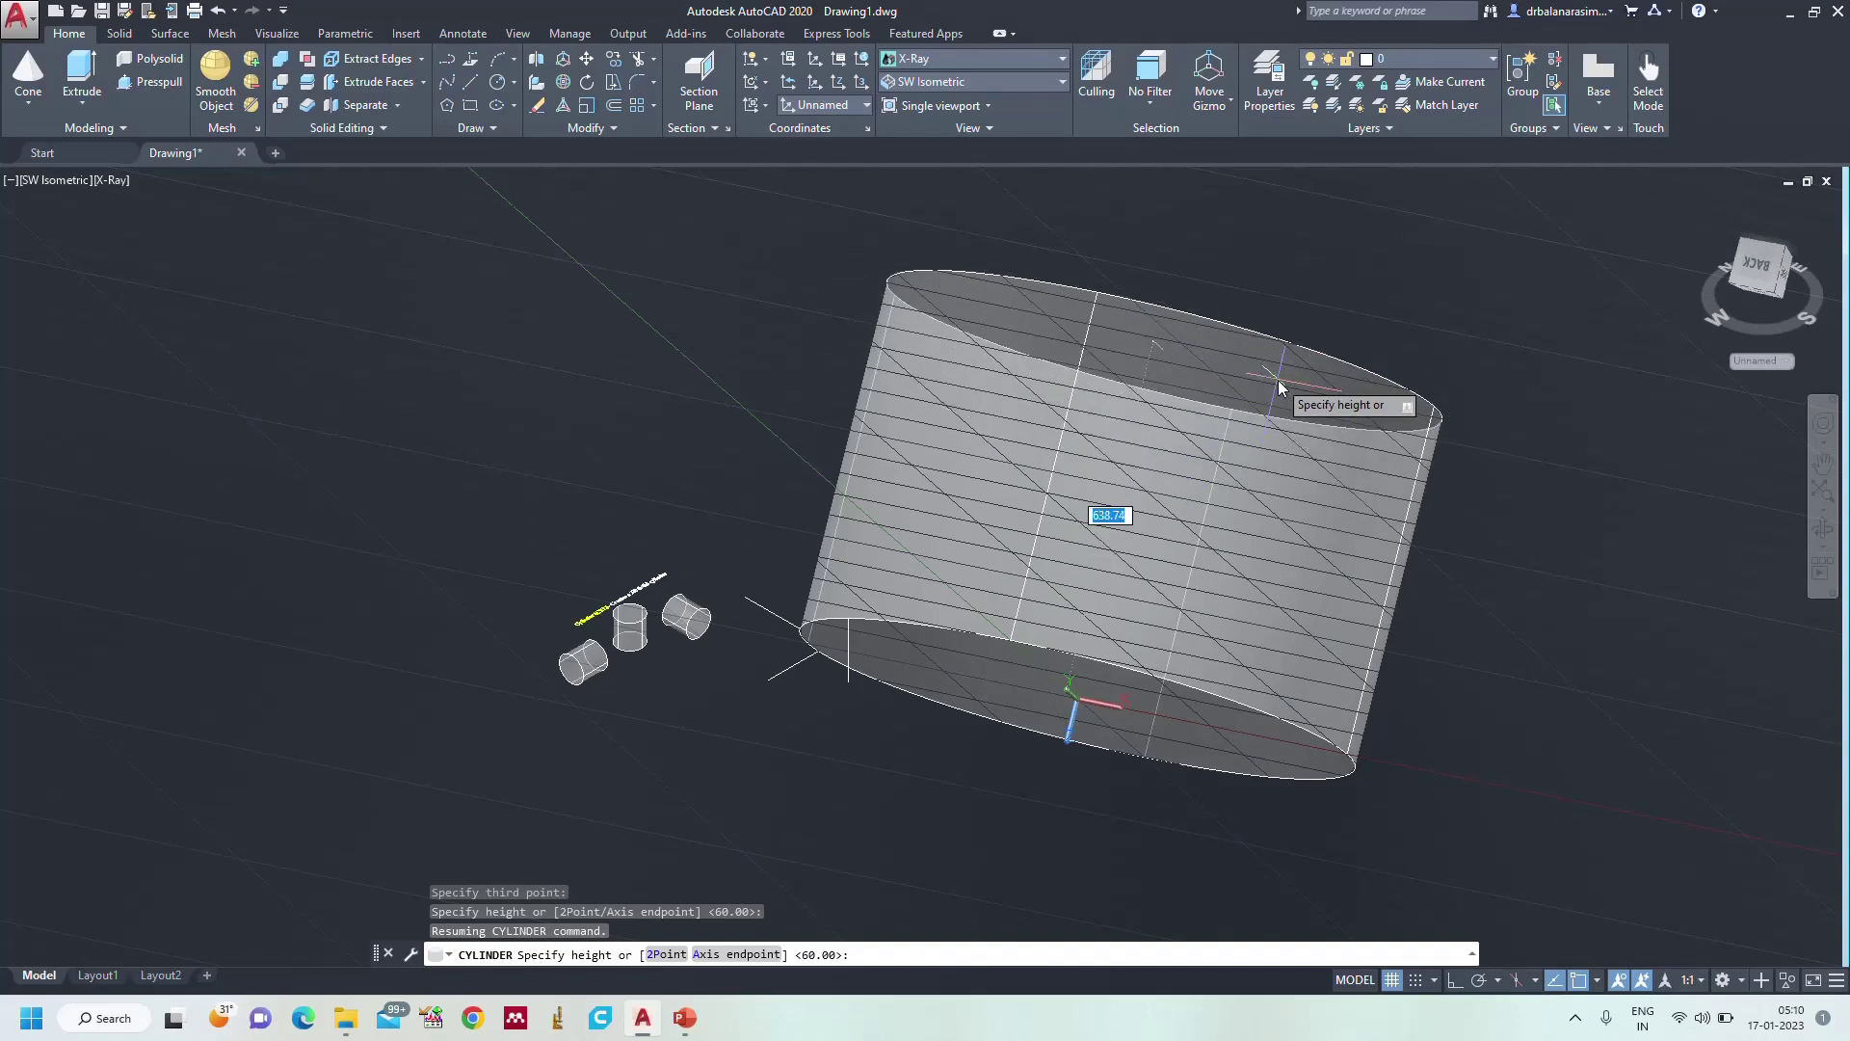
pyautogui.press('Escape')
# - Erase the three reference lines beside the cylinders
pyautogui.scroll(3, 1095, 655)
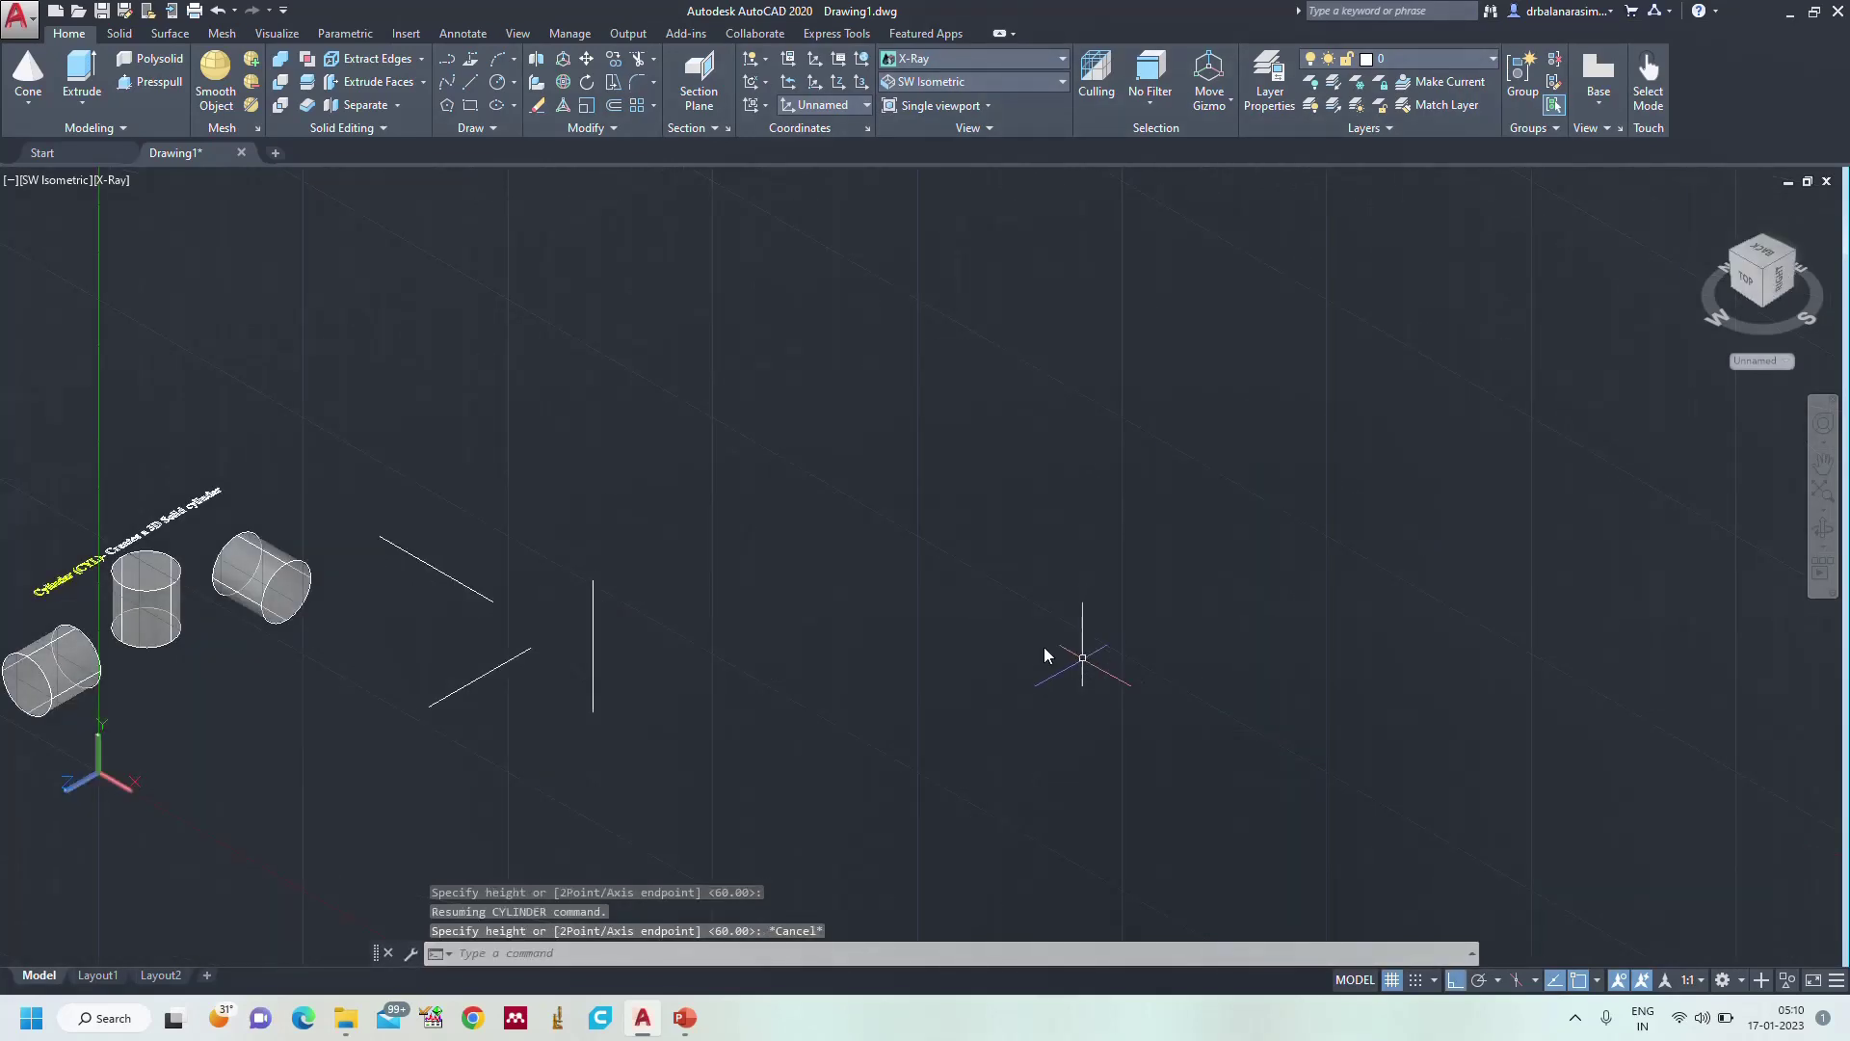
pyautogui.moveTo(605, 509)
pyautogui.mouseDown()
pyautogui.moveTo(353, 655)
pyautogui.moveTo(845, 690)
pyautogui.mouseUp()
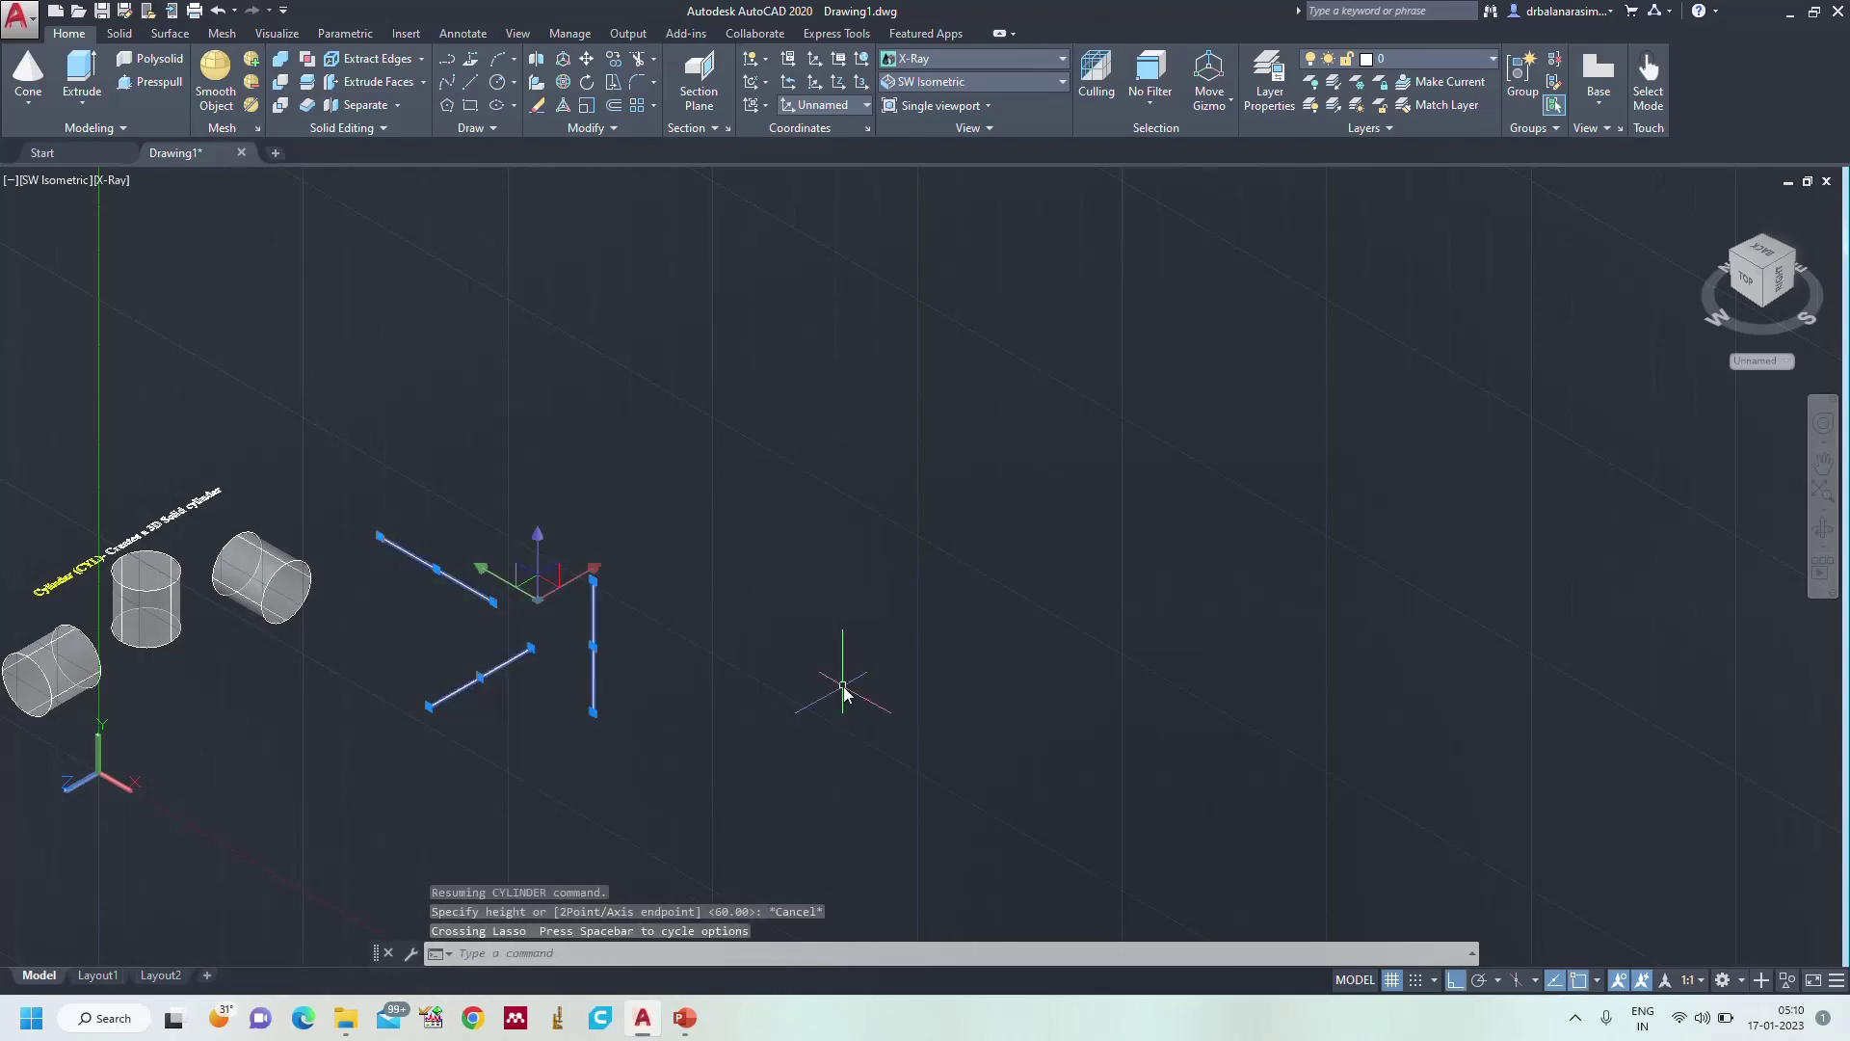
pyautogui.press('Delete')
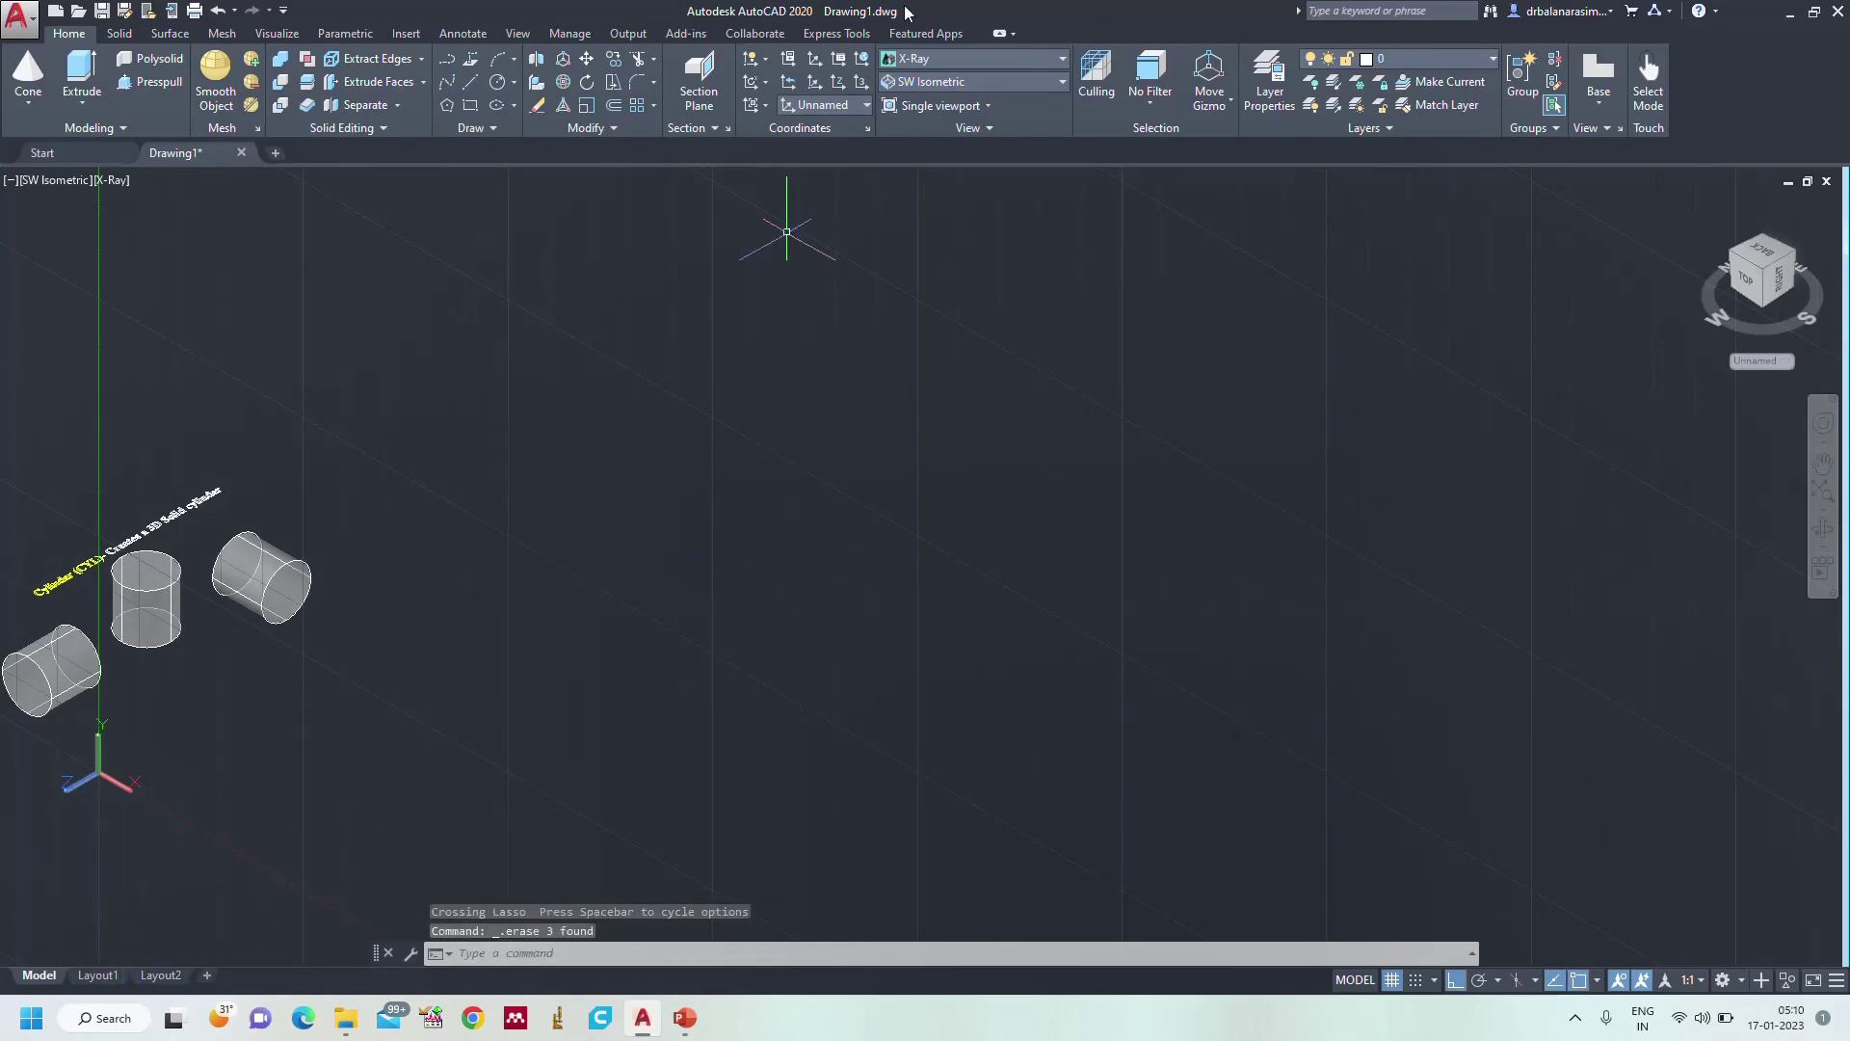
# - Switch to the Top view and draw a line parallel to the Y axis in the empty area beyond the cylinders
pyautogui.click(994, 83)
pyautogui.click(916, 106)
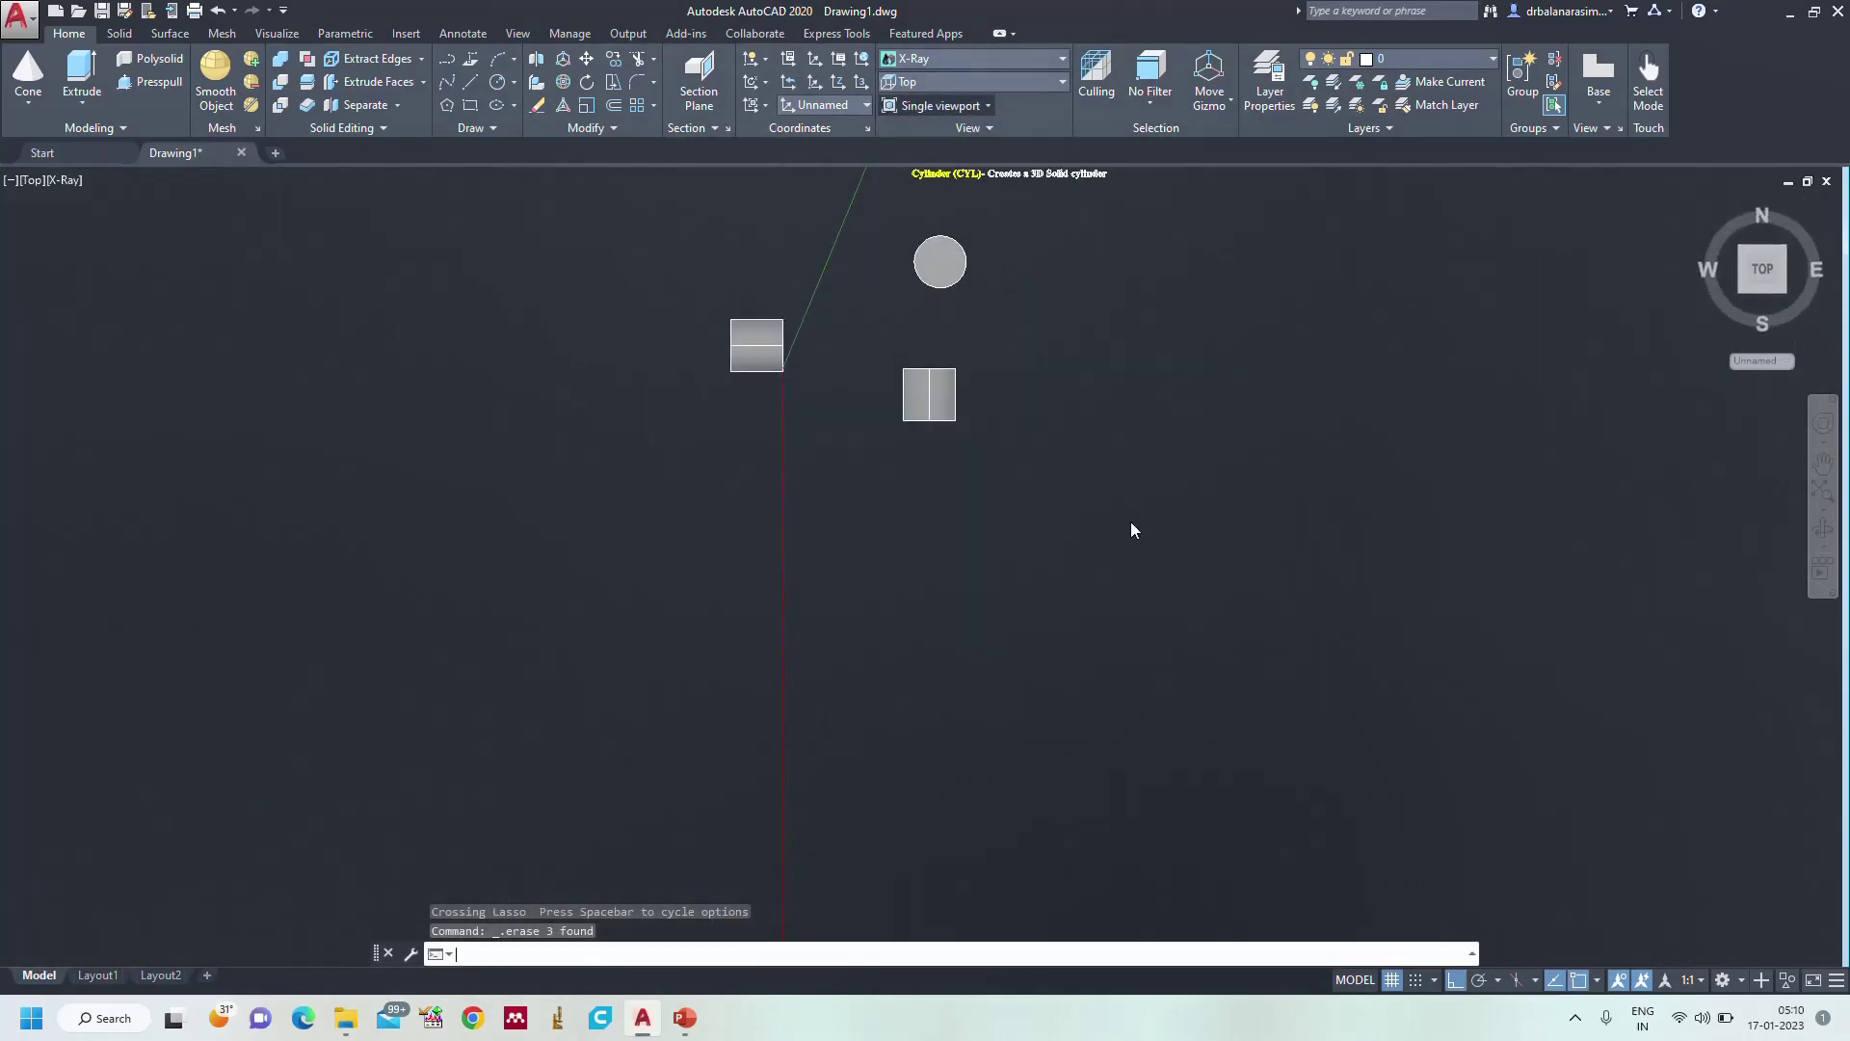
pyautogui.moveTo(1274, 390); pyautogui.dragTo(821, 729, button='middle')
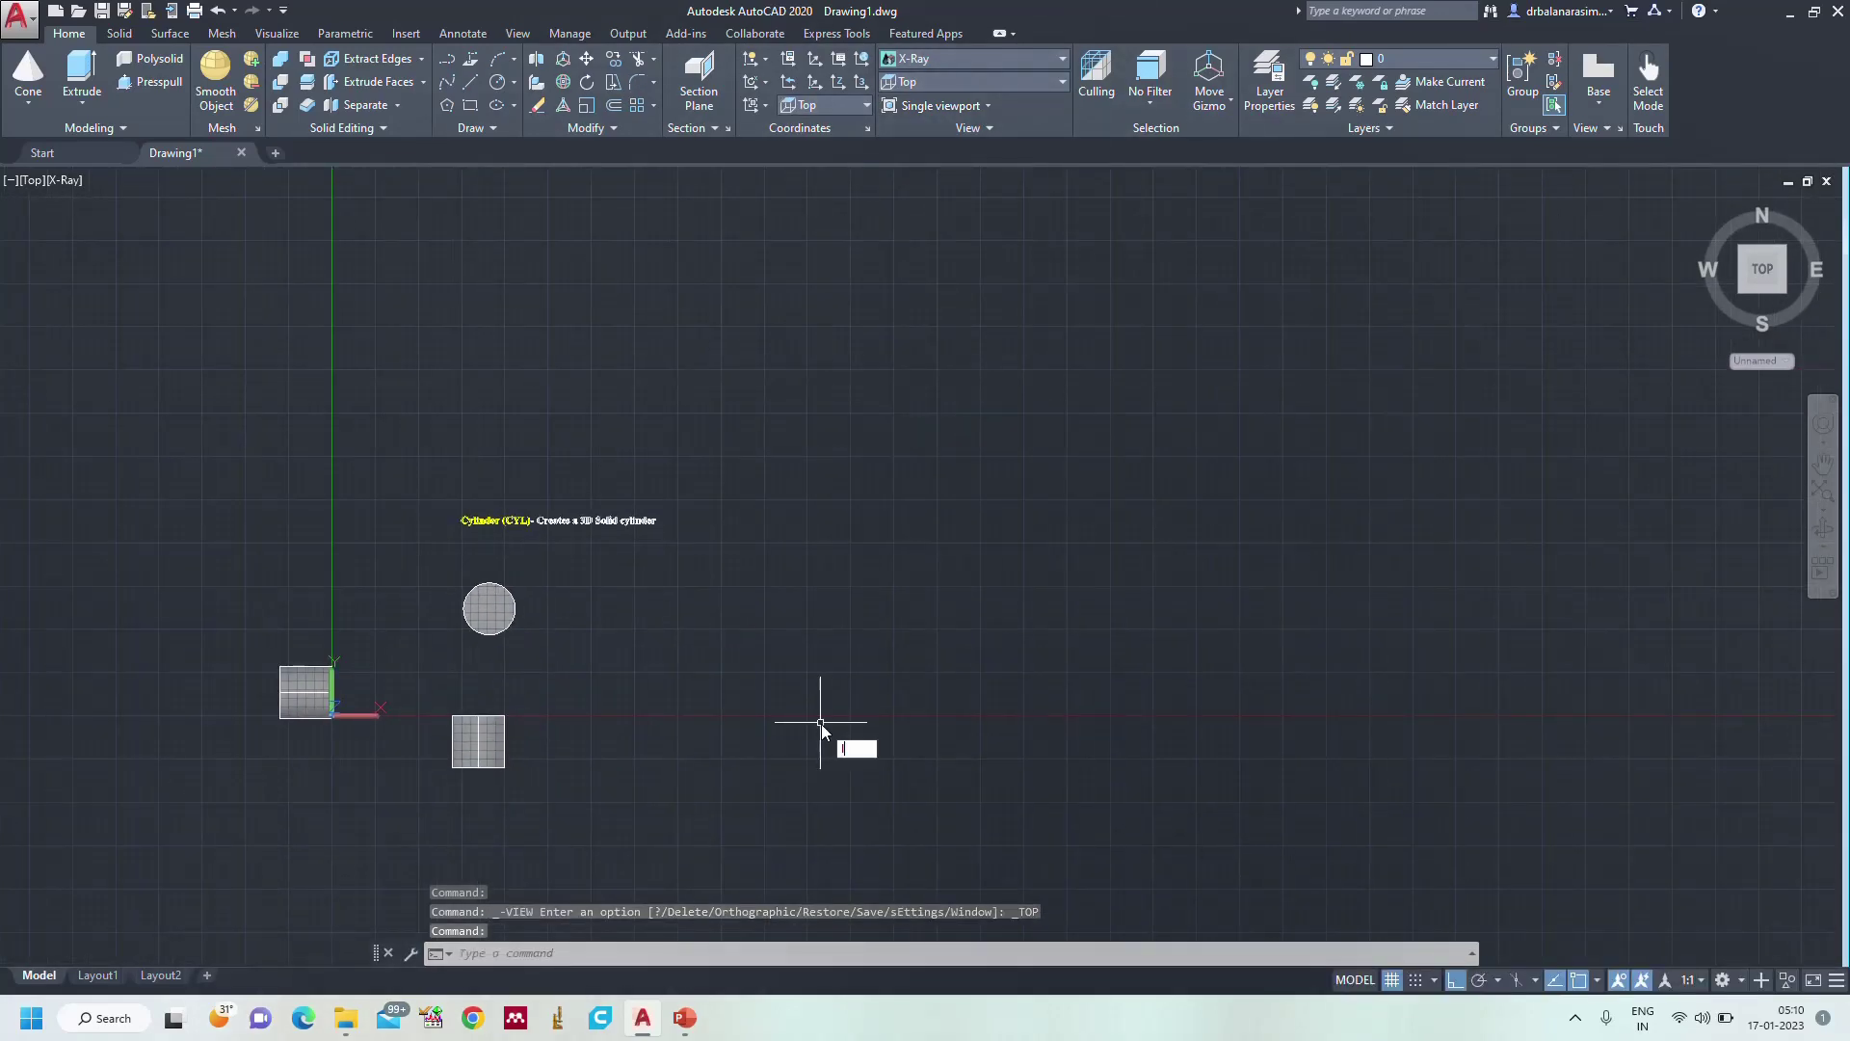
pyautogui.write('l')
pyautogui.press('Return')
pyautogui.click(887, 482)
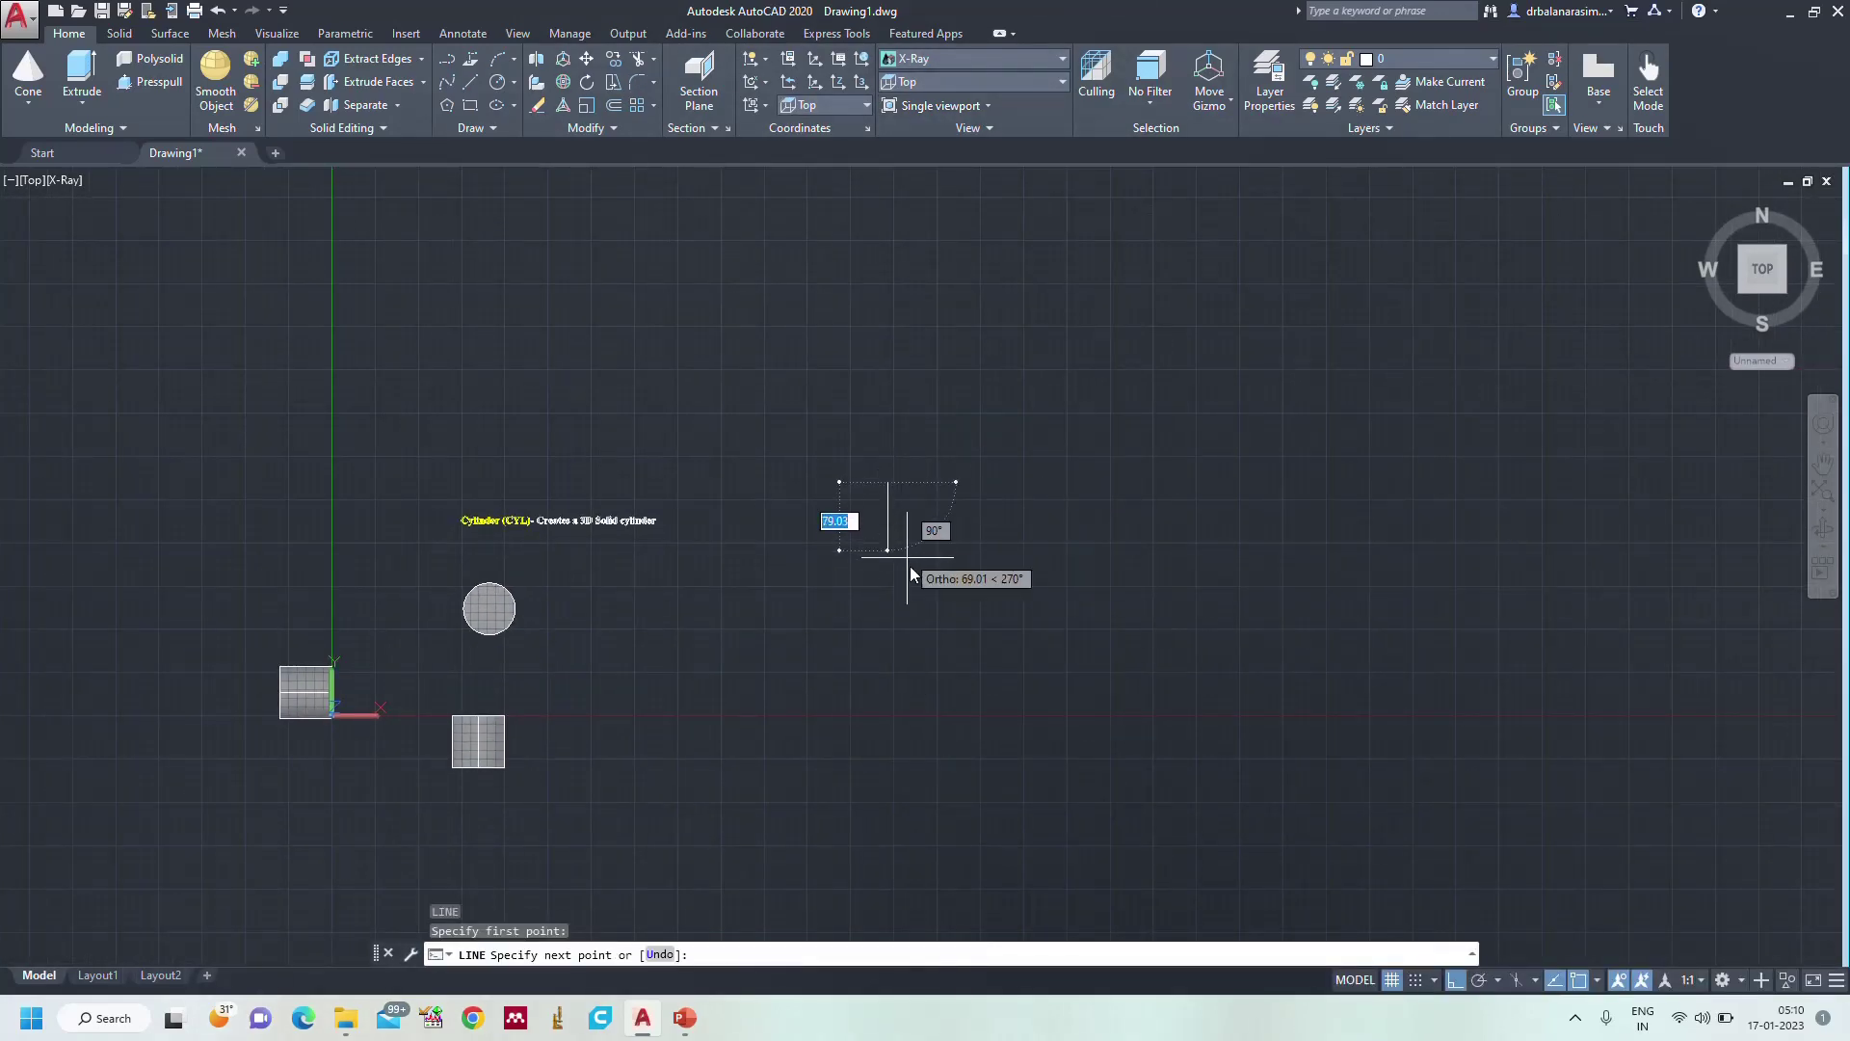
pyautogui.click(906, 585)
pyautogui.press('Return')
pyautogui.press('Return')
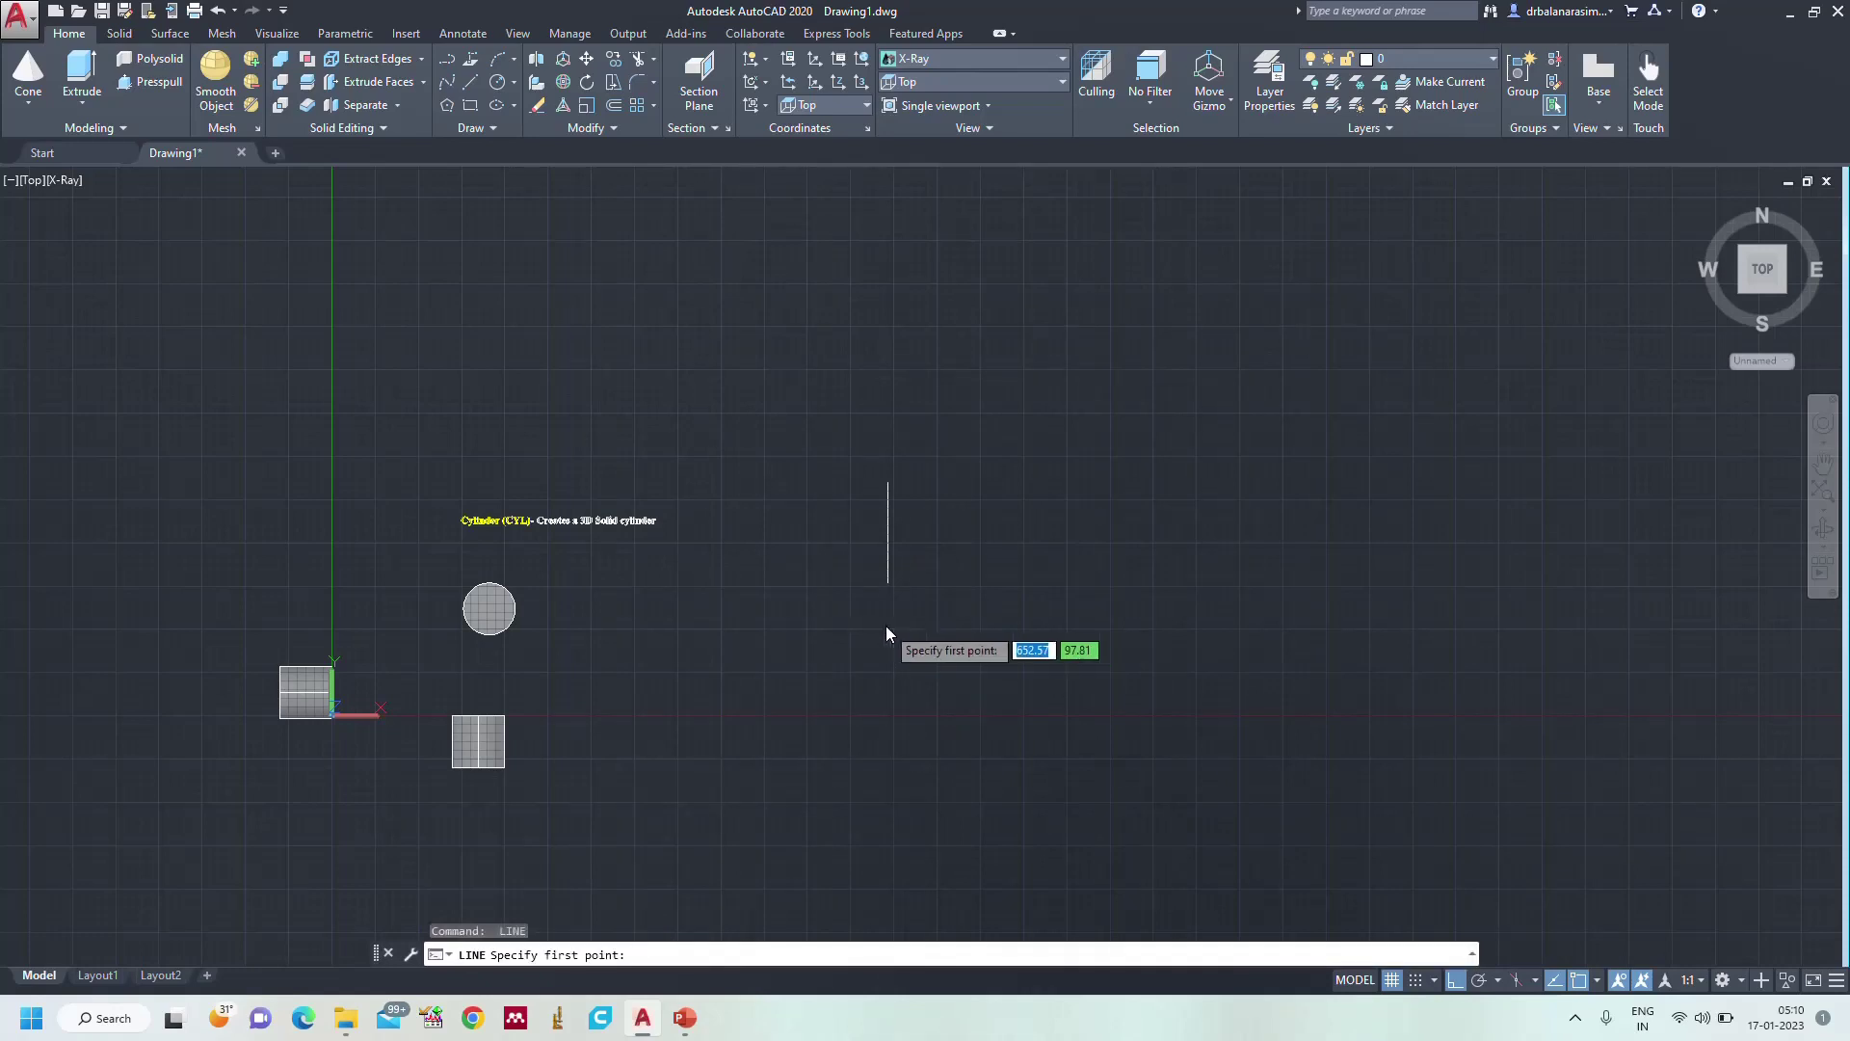
pyautogui.click(872, 623)
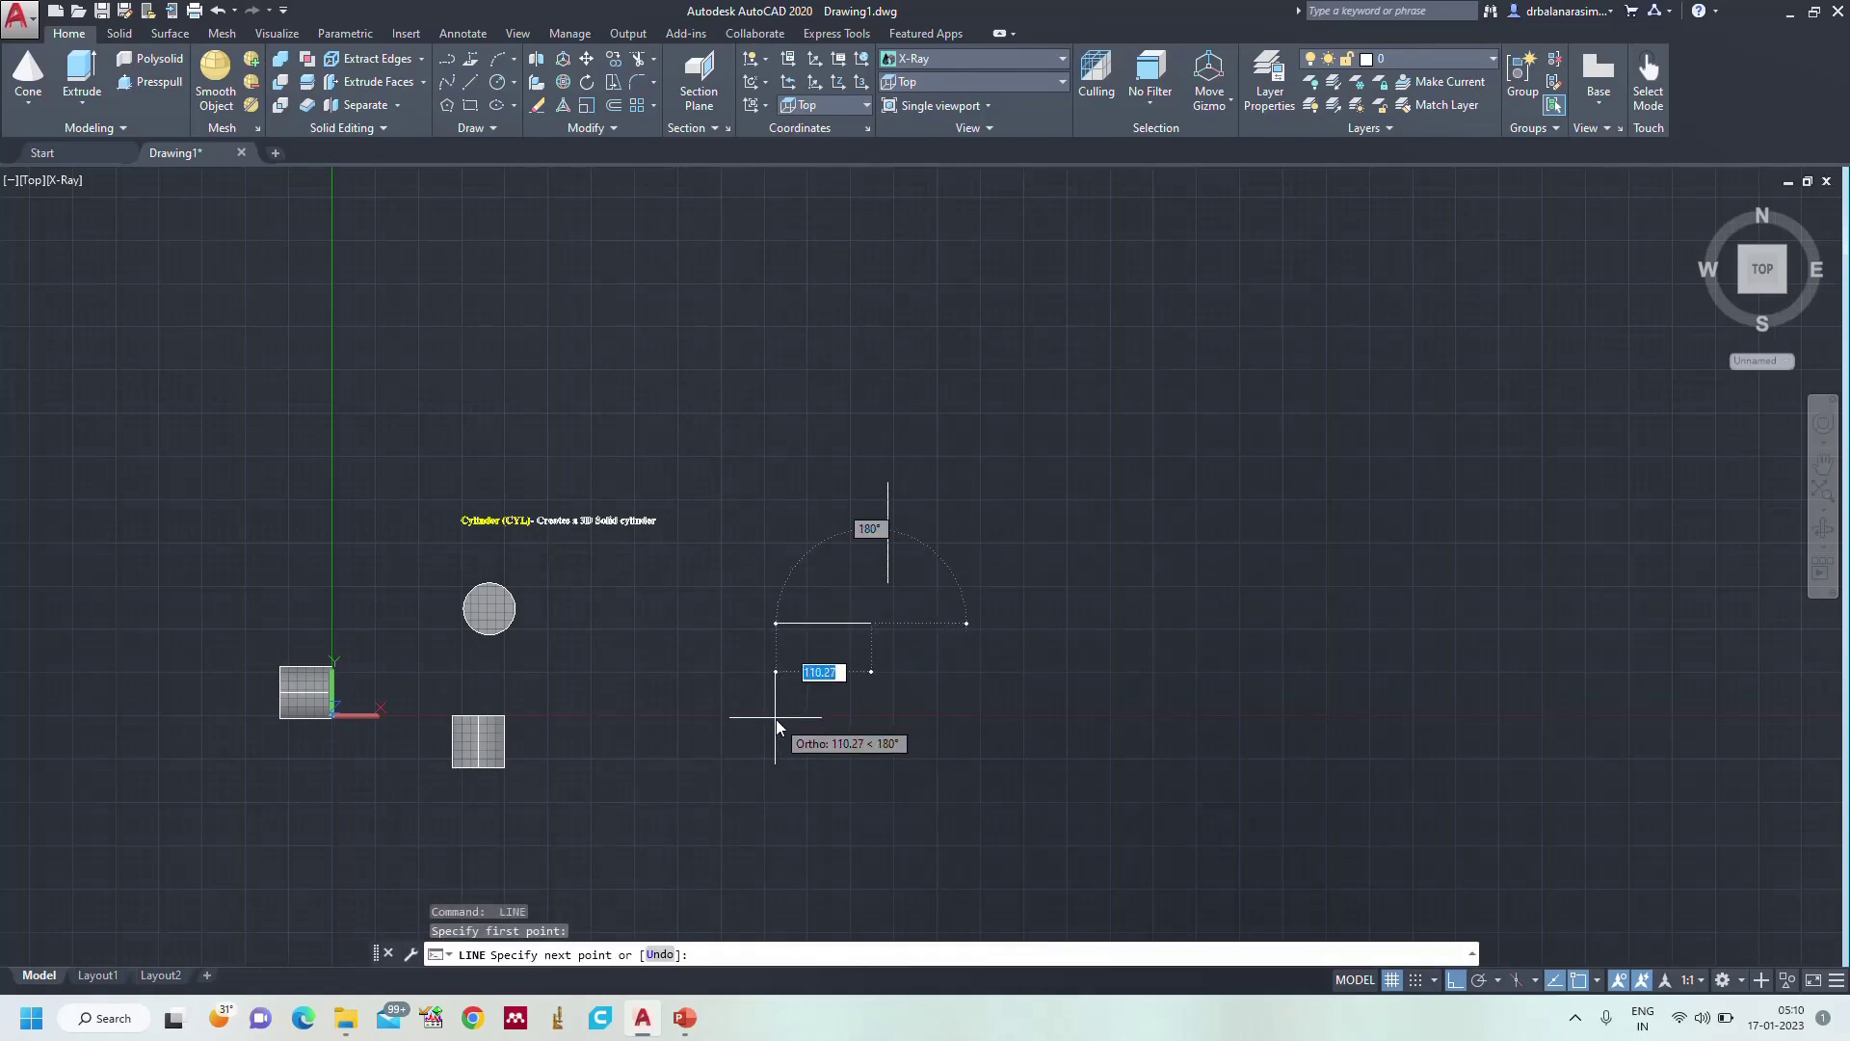
pyautogui.press('Escape')
# - Turn Ortho off and draw two separate slanted lines below the first, diverging down-left and down-right, the latter about 159 units long
pyautogui.click(1454, 982)
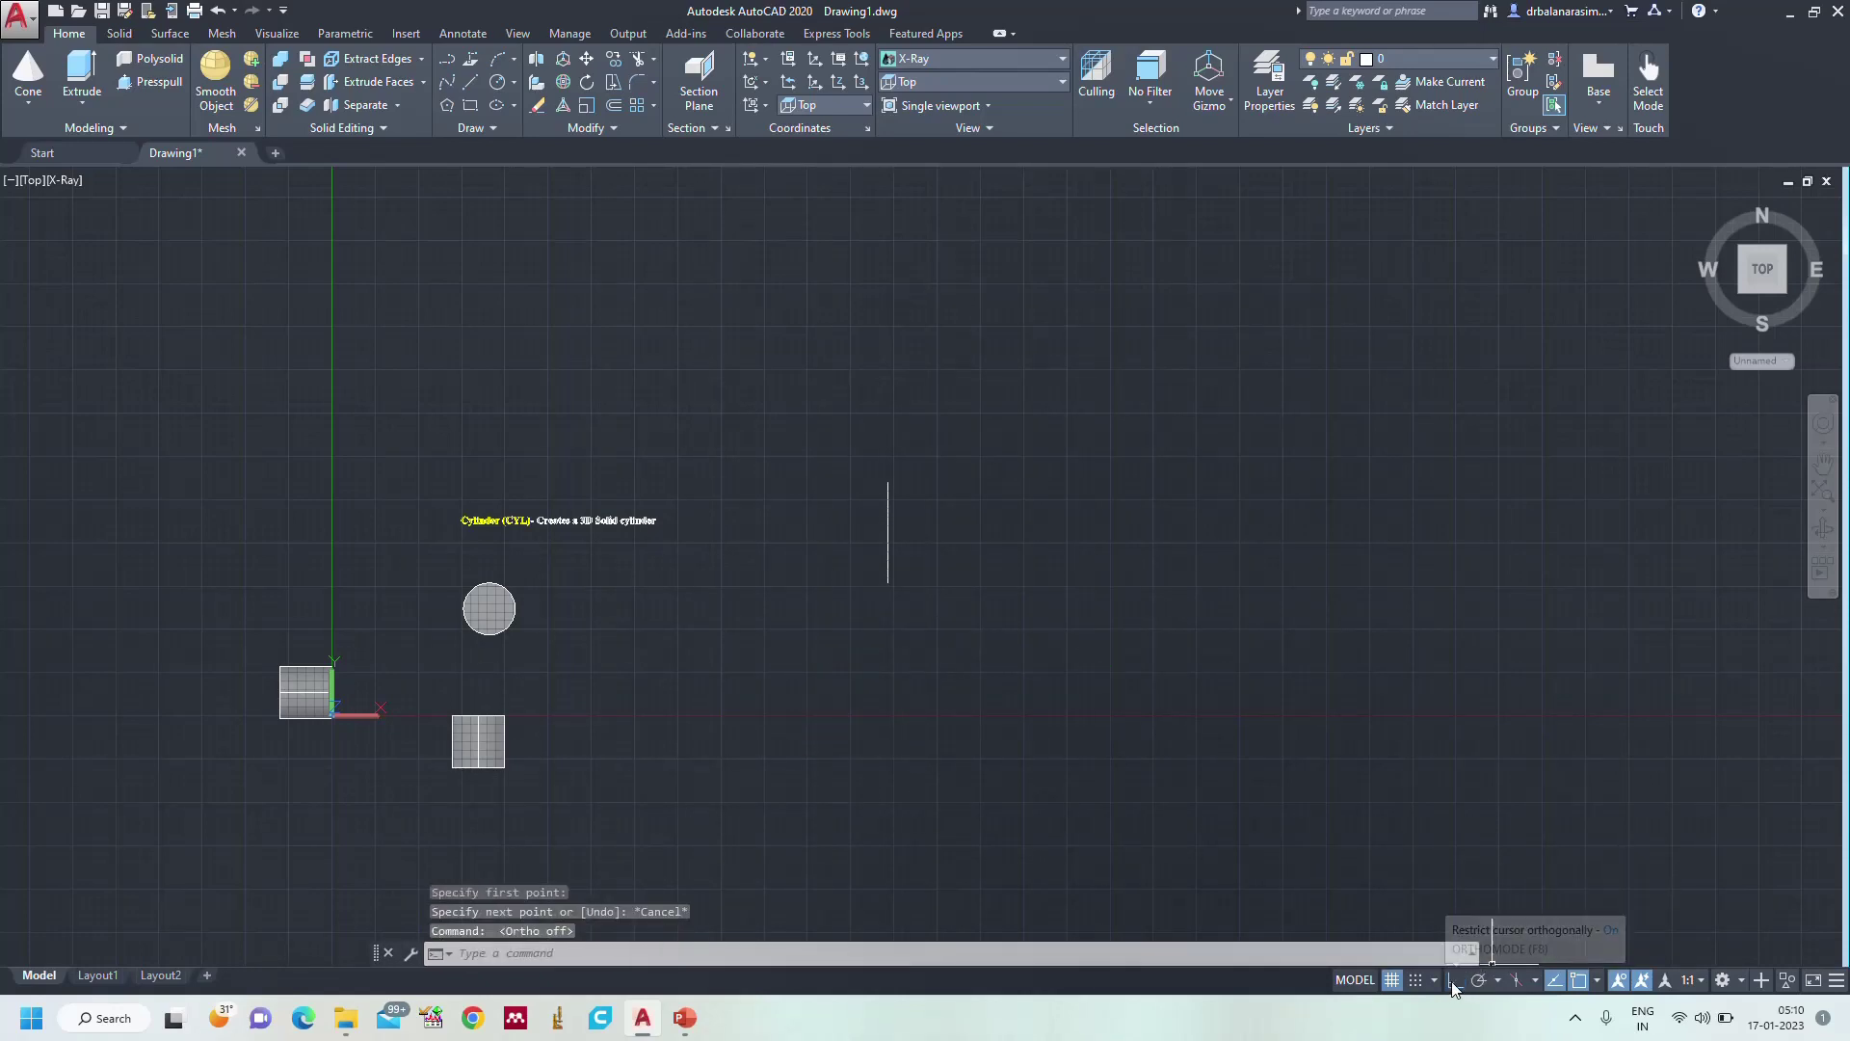
pyautogui.press('Return')
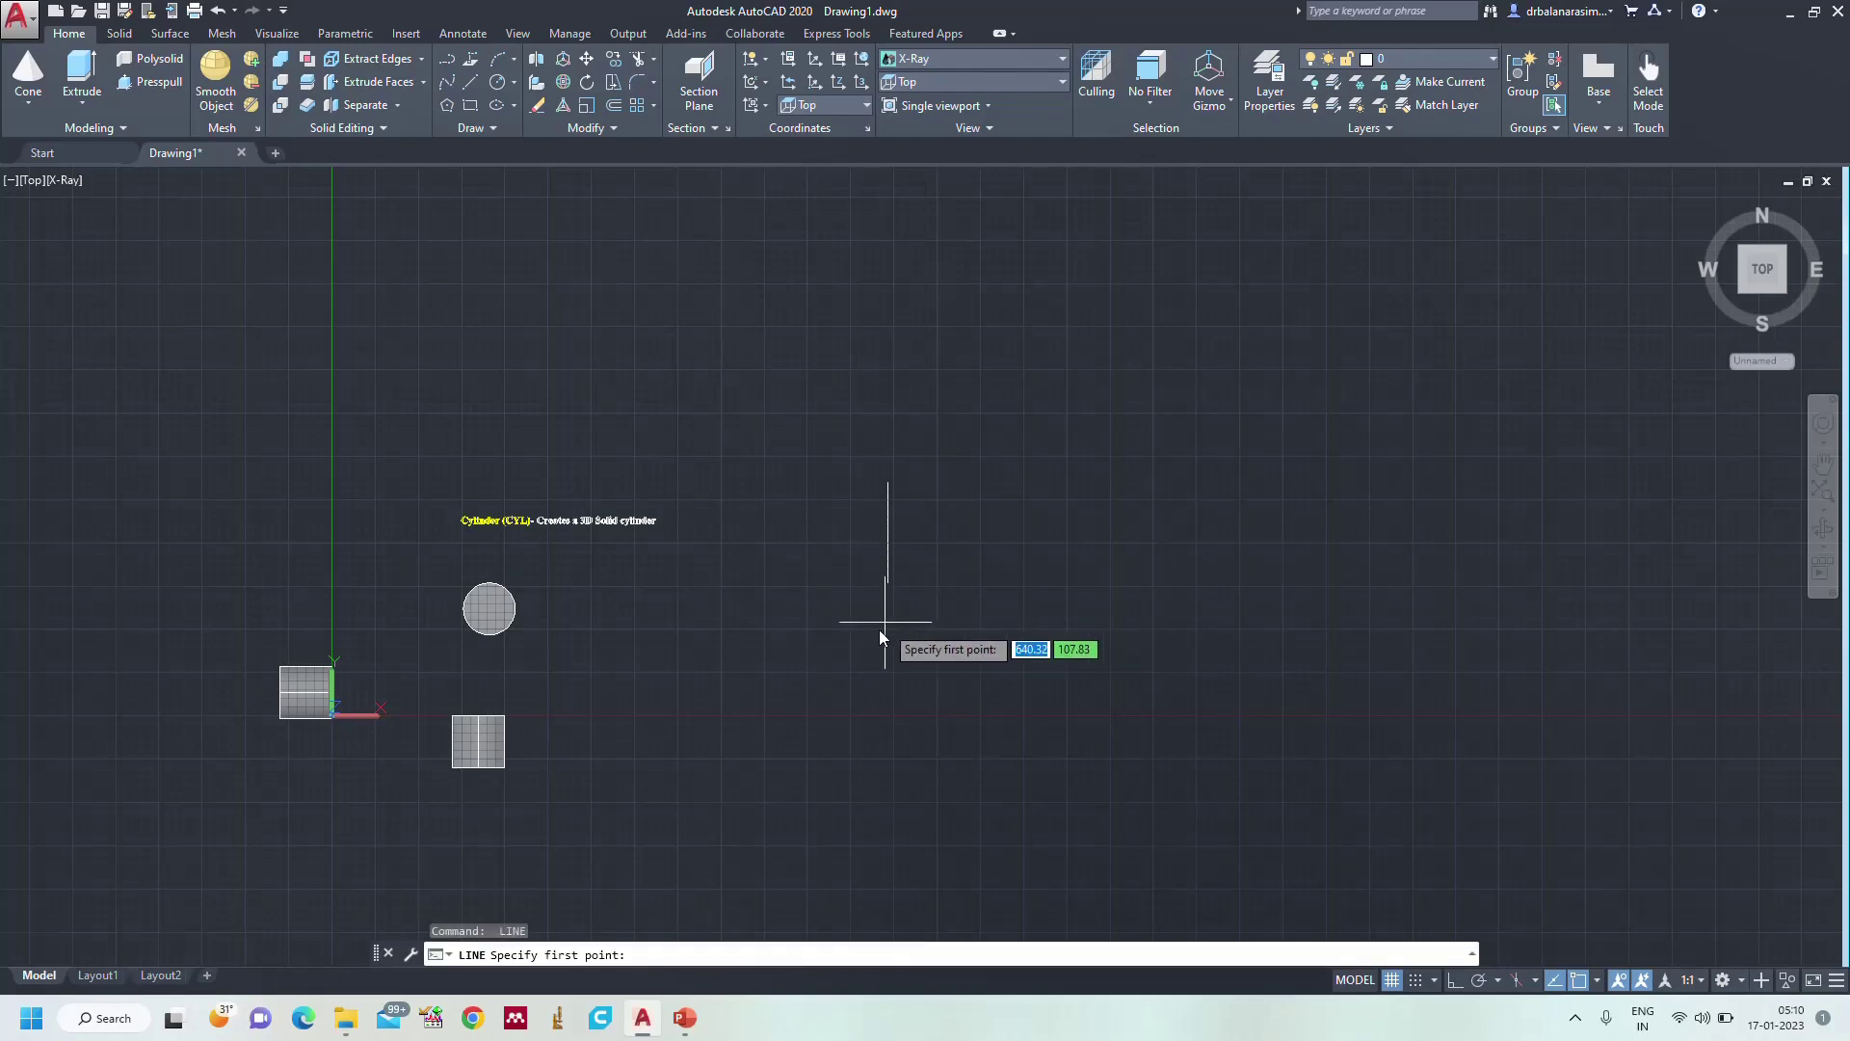
pyautogui.click(882, 623)
pyautogui.click(795, 704)
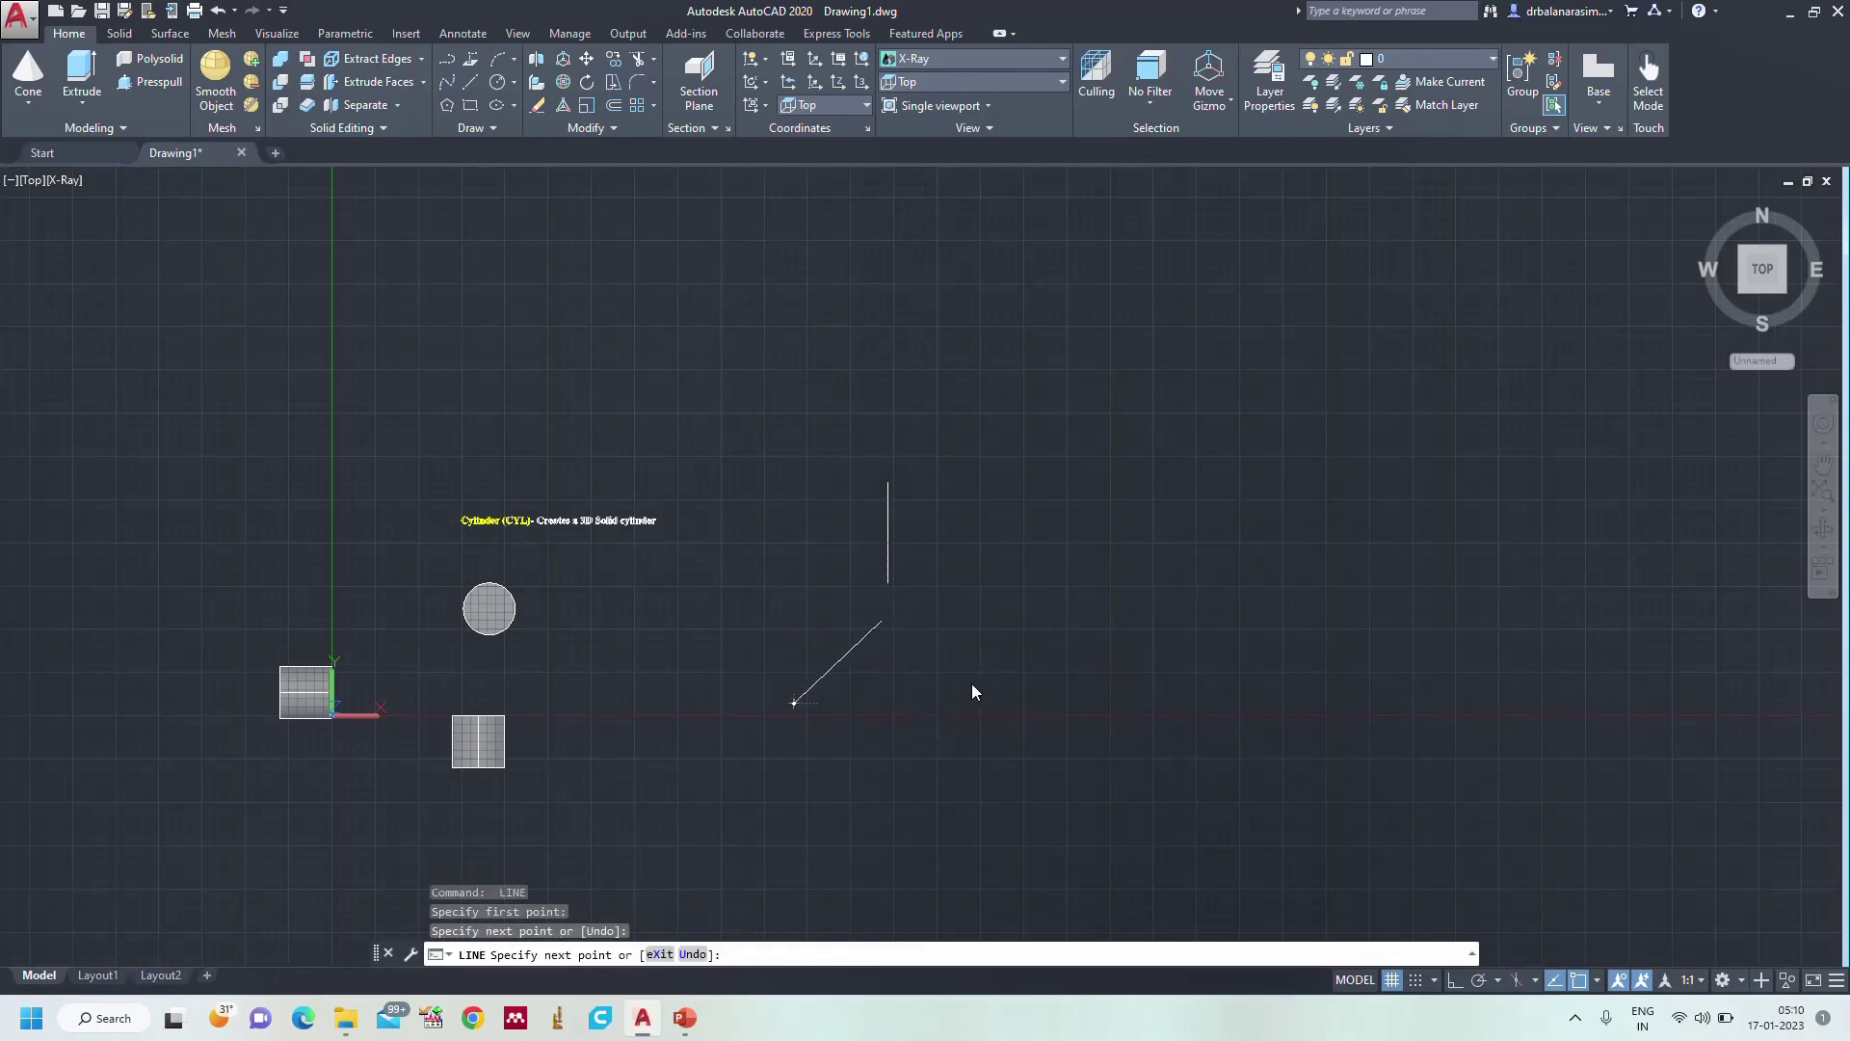
pyautogui.press('Return')
pyautogui.press('Return')
pyautogui.click(959, 614)
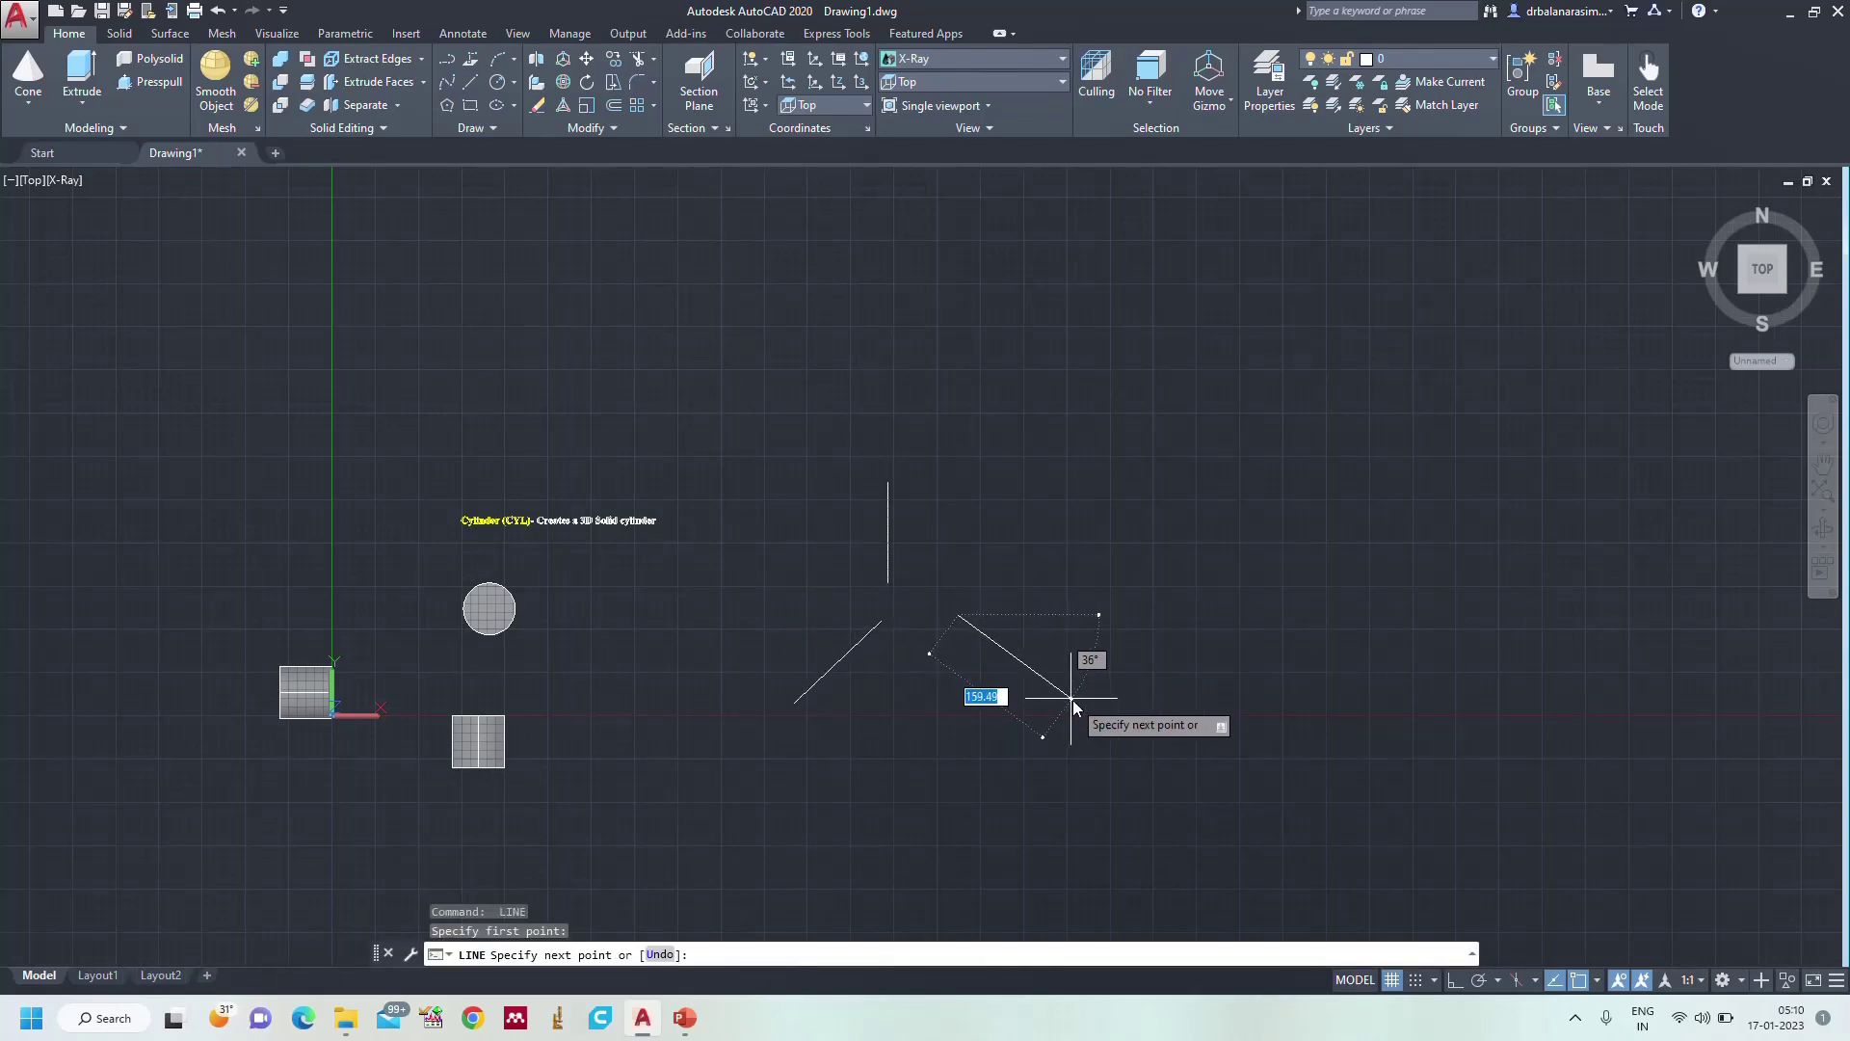
pyautogui.click(1072, 698)
pyautogui.press('Return')
# - Switch to the SW Isometric view and create a 60-unit-high cylinder with a 3P base through the near endpoints of the three lines
pyautogui.click(947, 90)
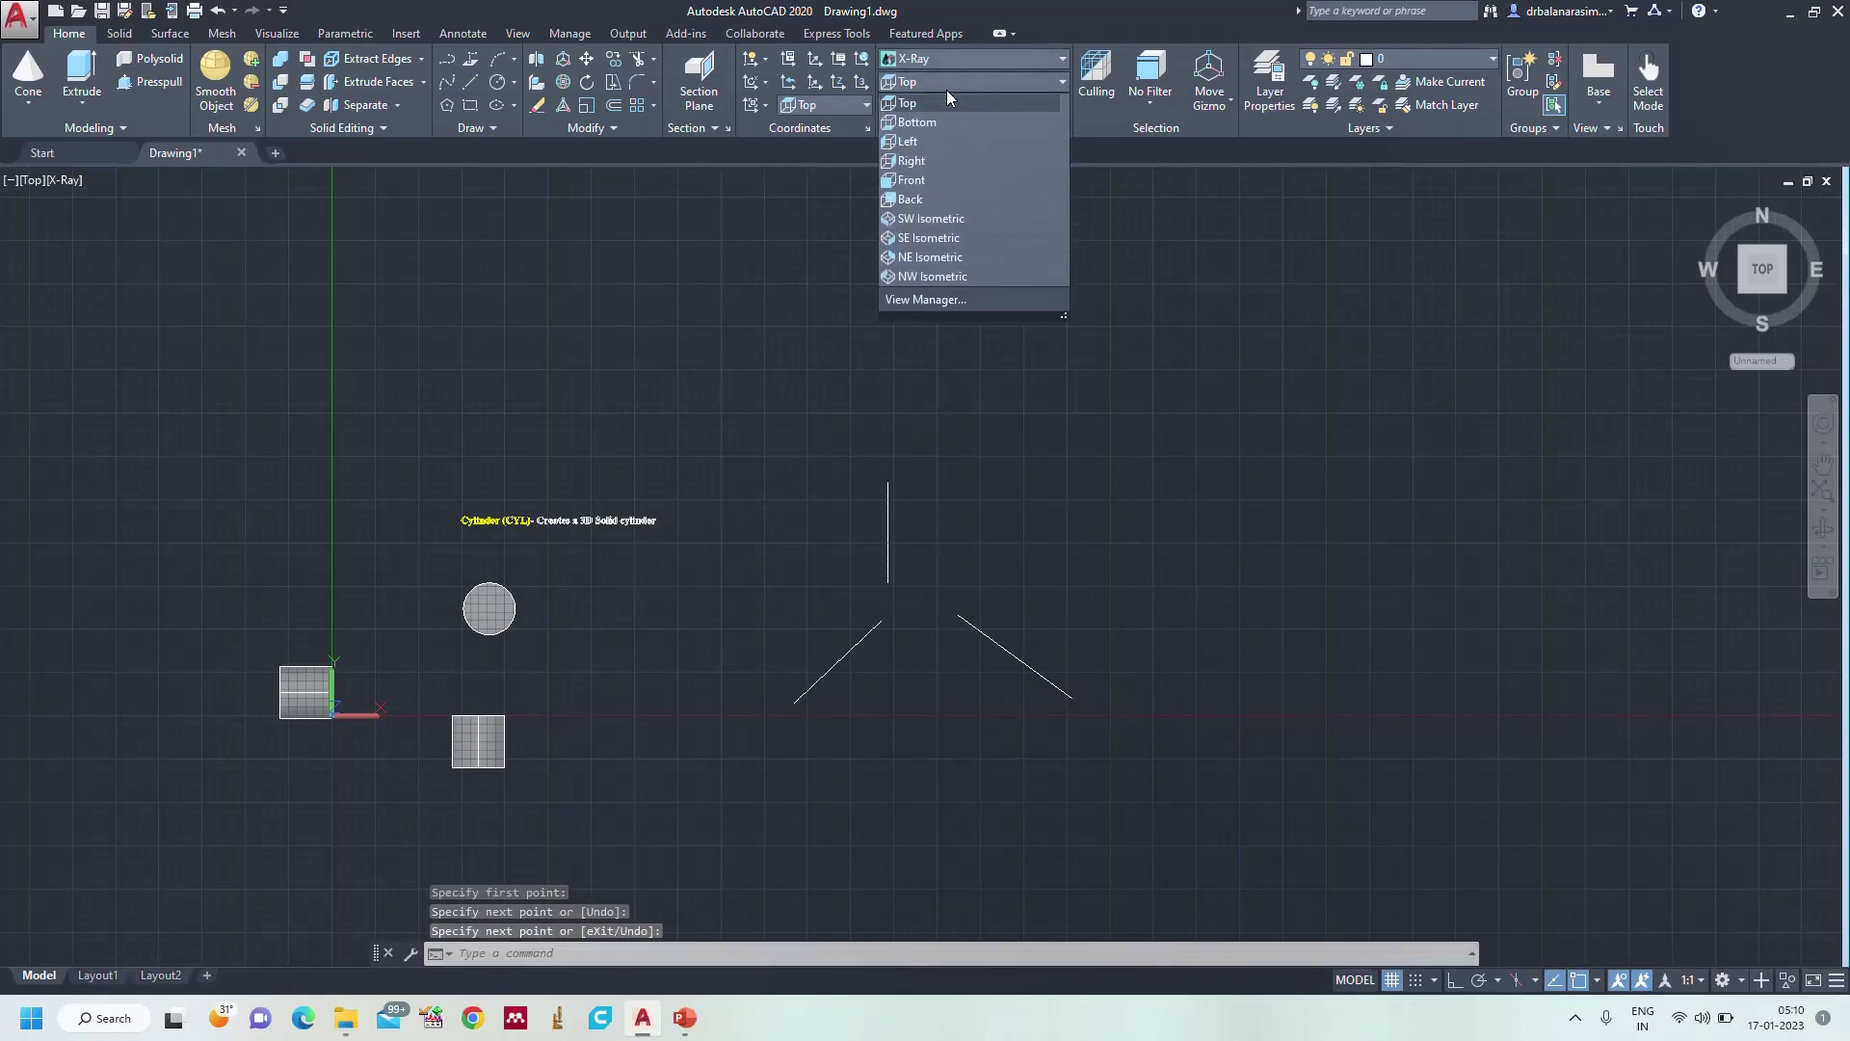
pyautogui.click(958, 219)
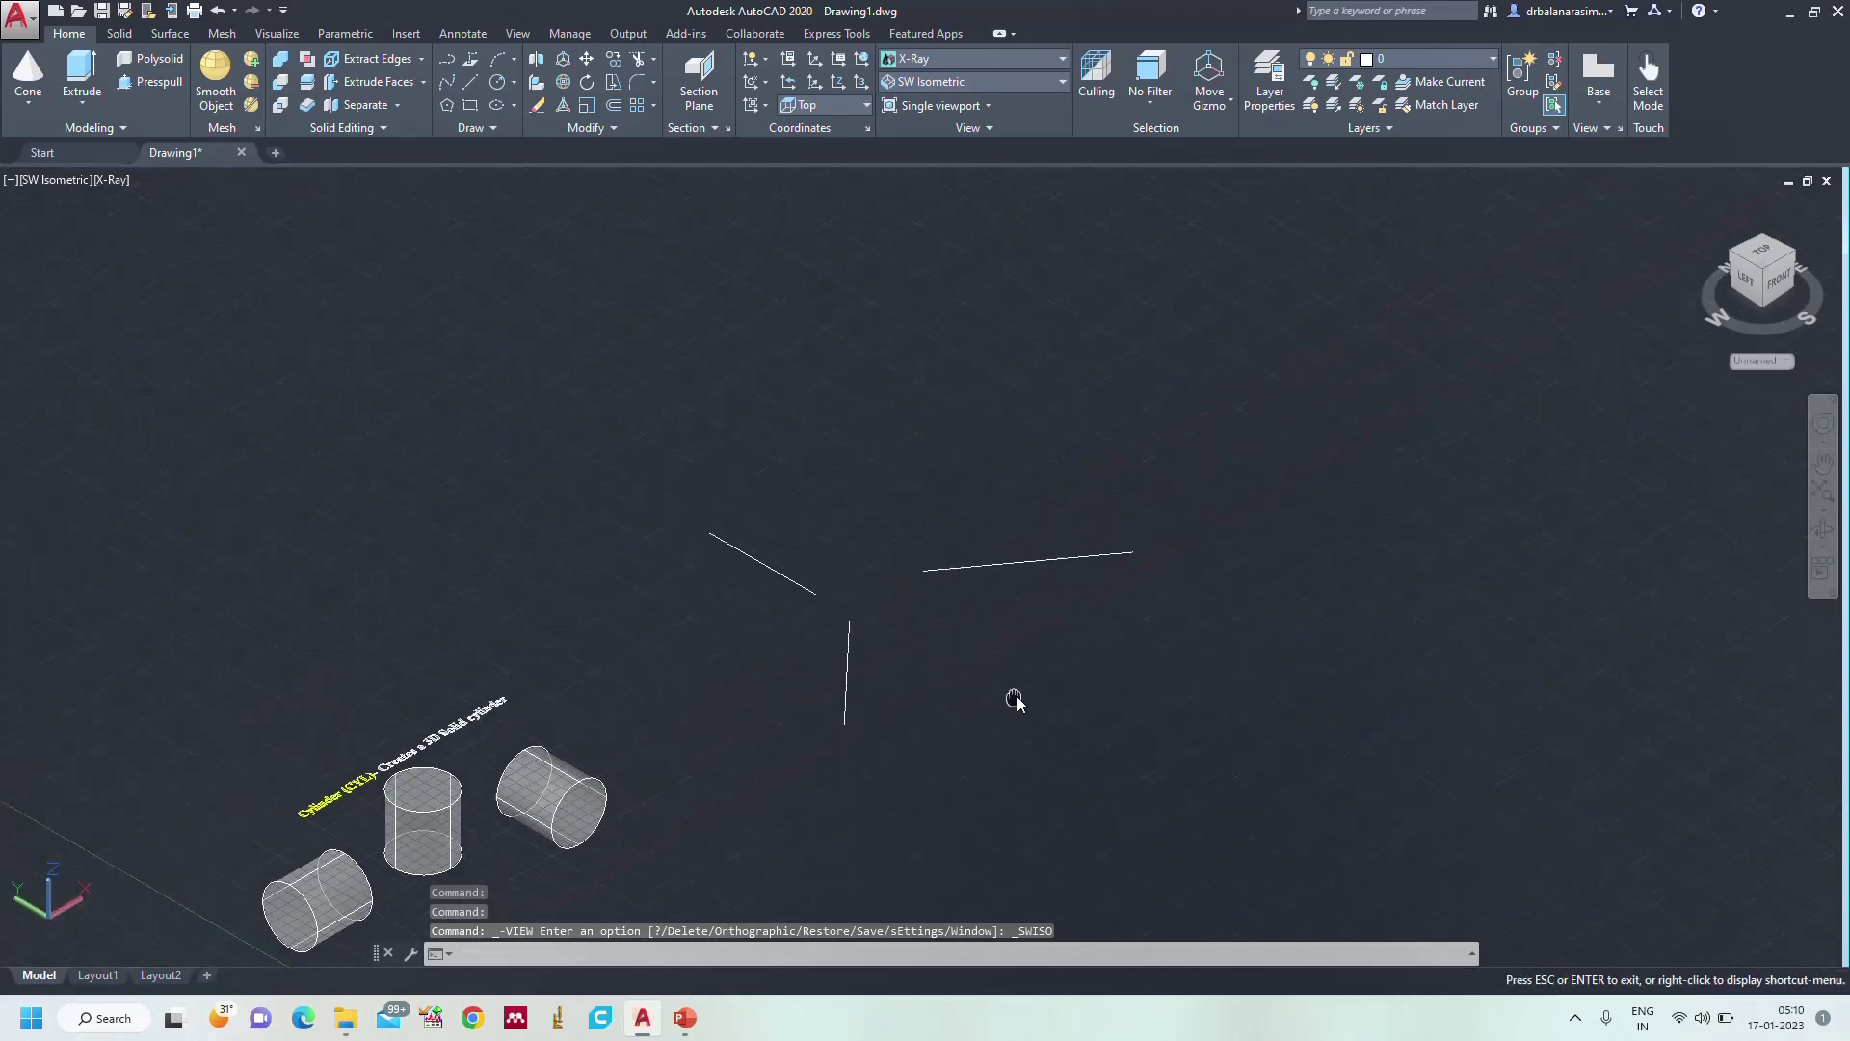
pyautogui.scroll(2, 946, 651)
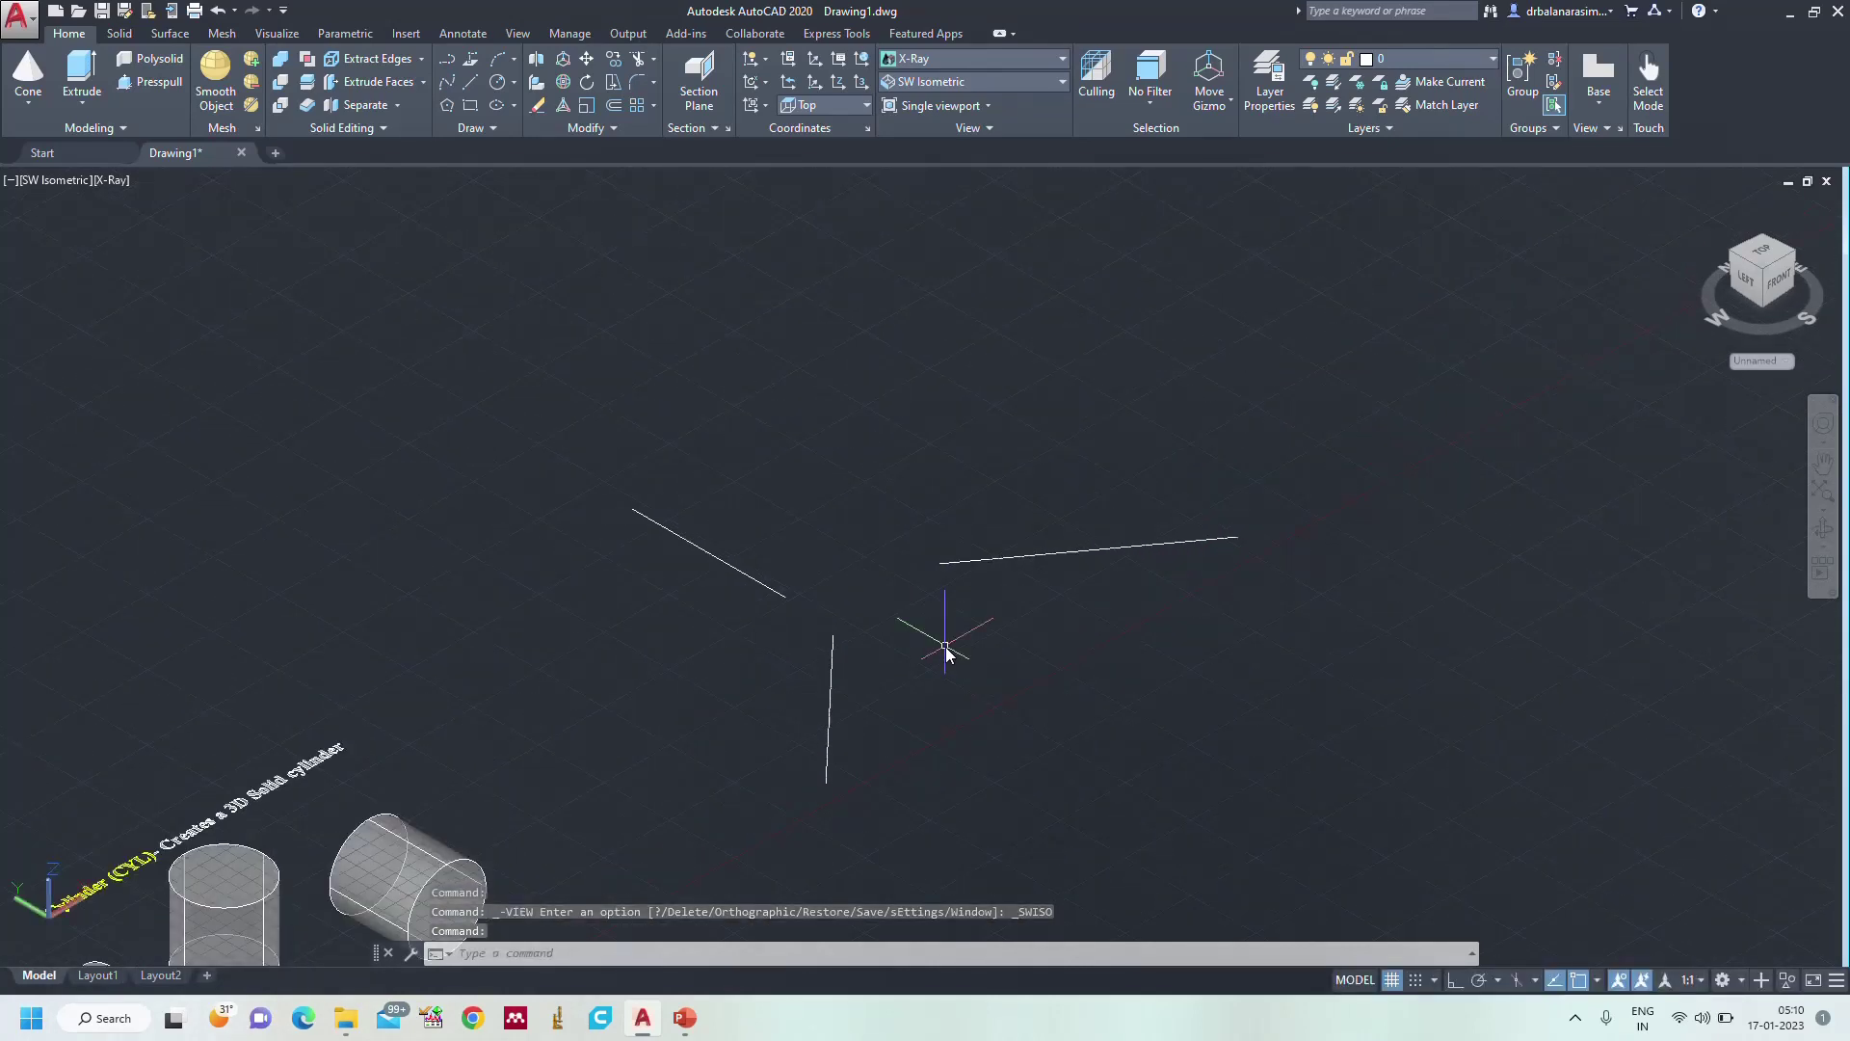
pyautogui.press('Return')
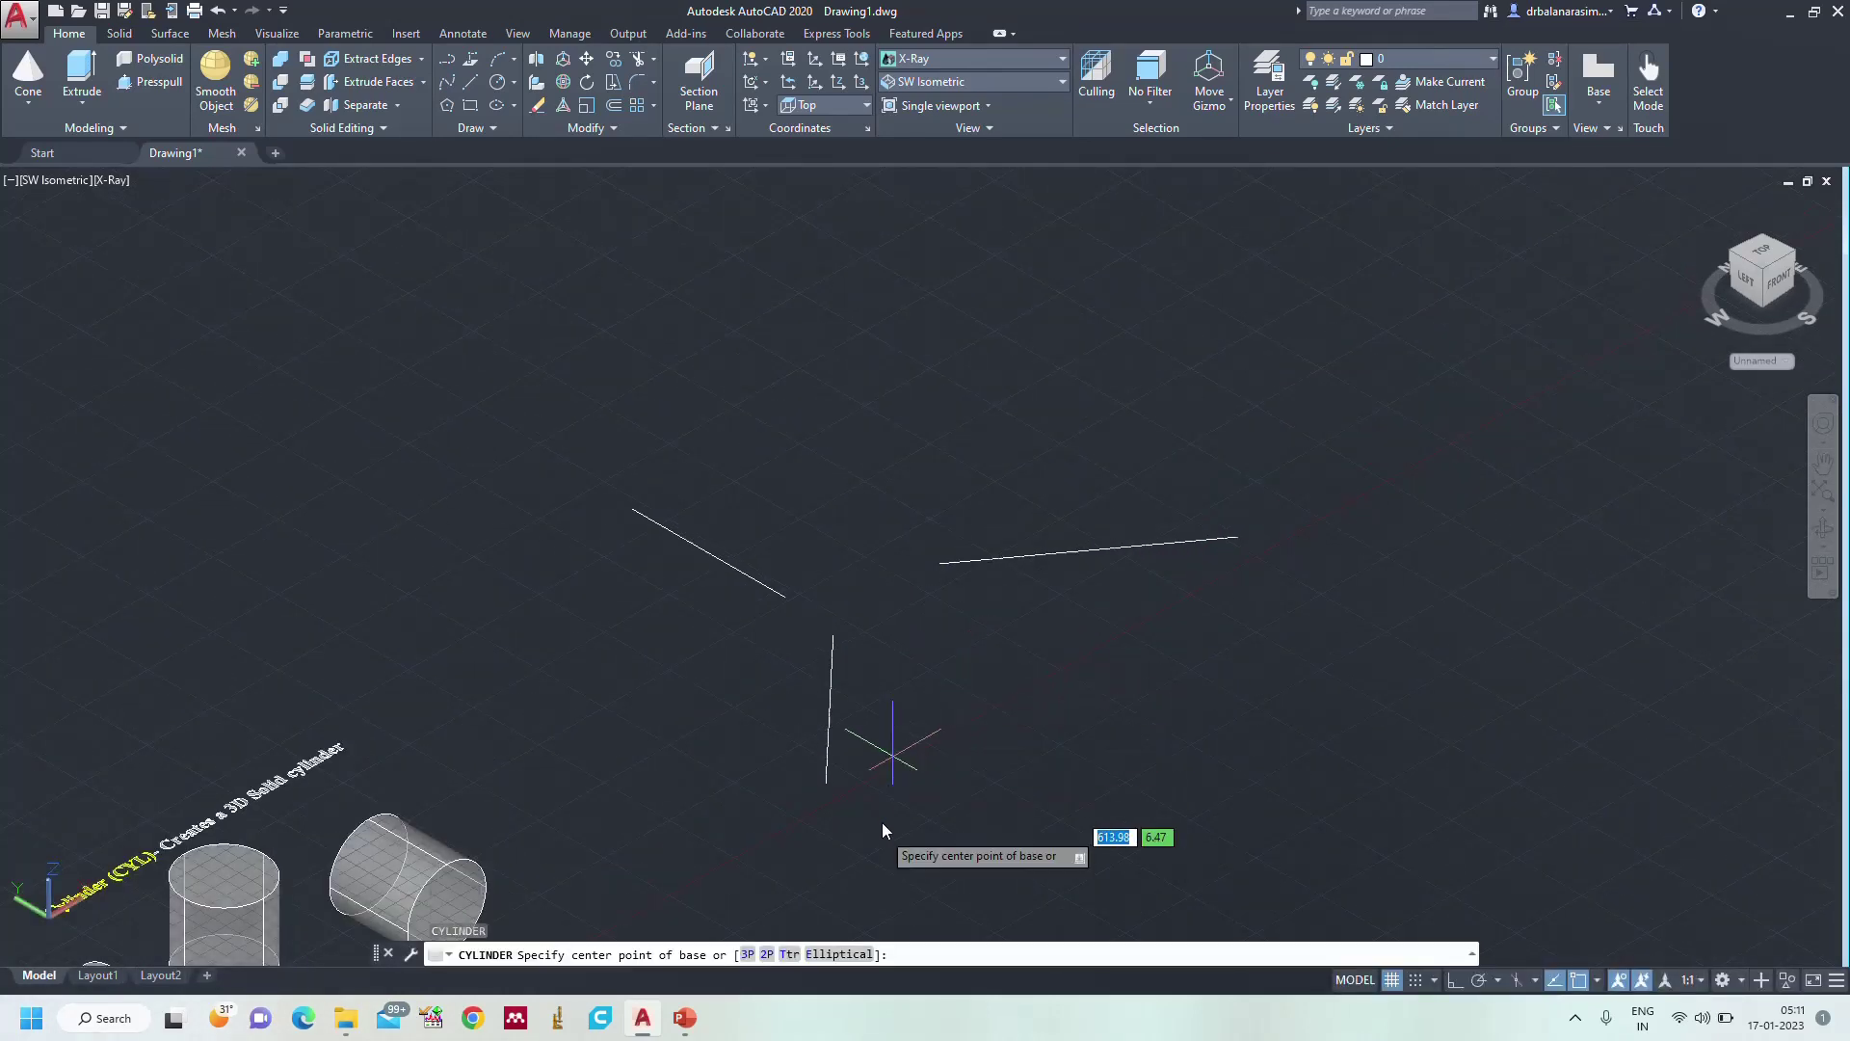
pyautogui.click(751, 956)
pyautogui.click(813, 609)
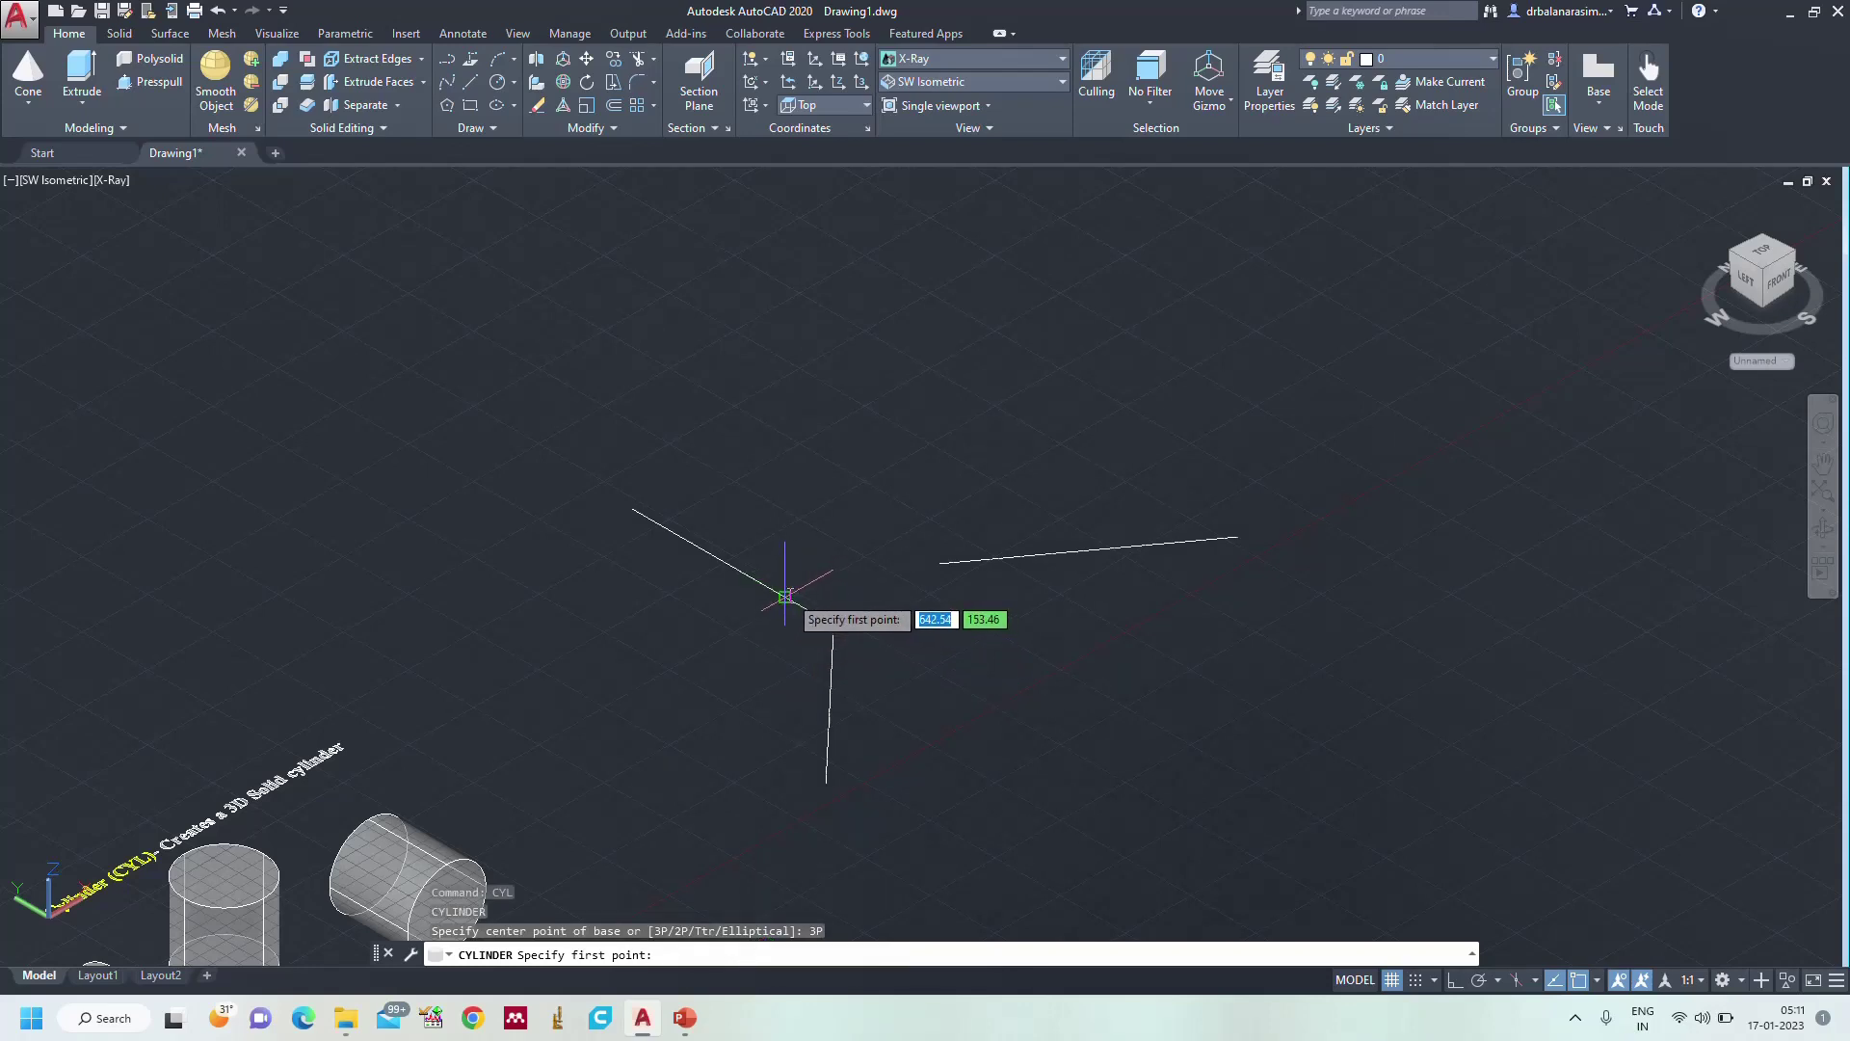
pyautogui.click(786, 595)
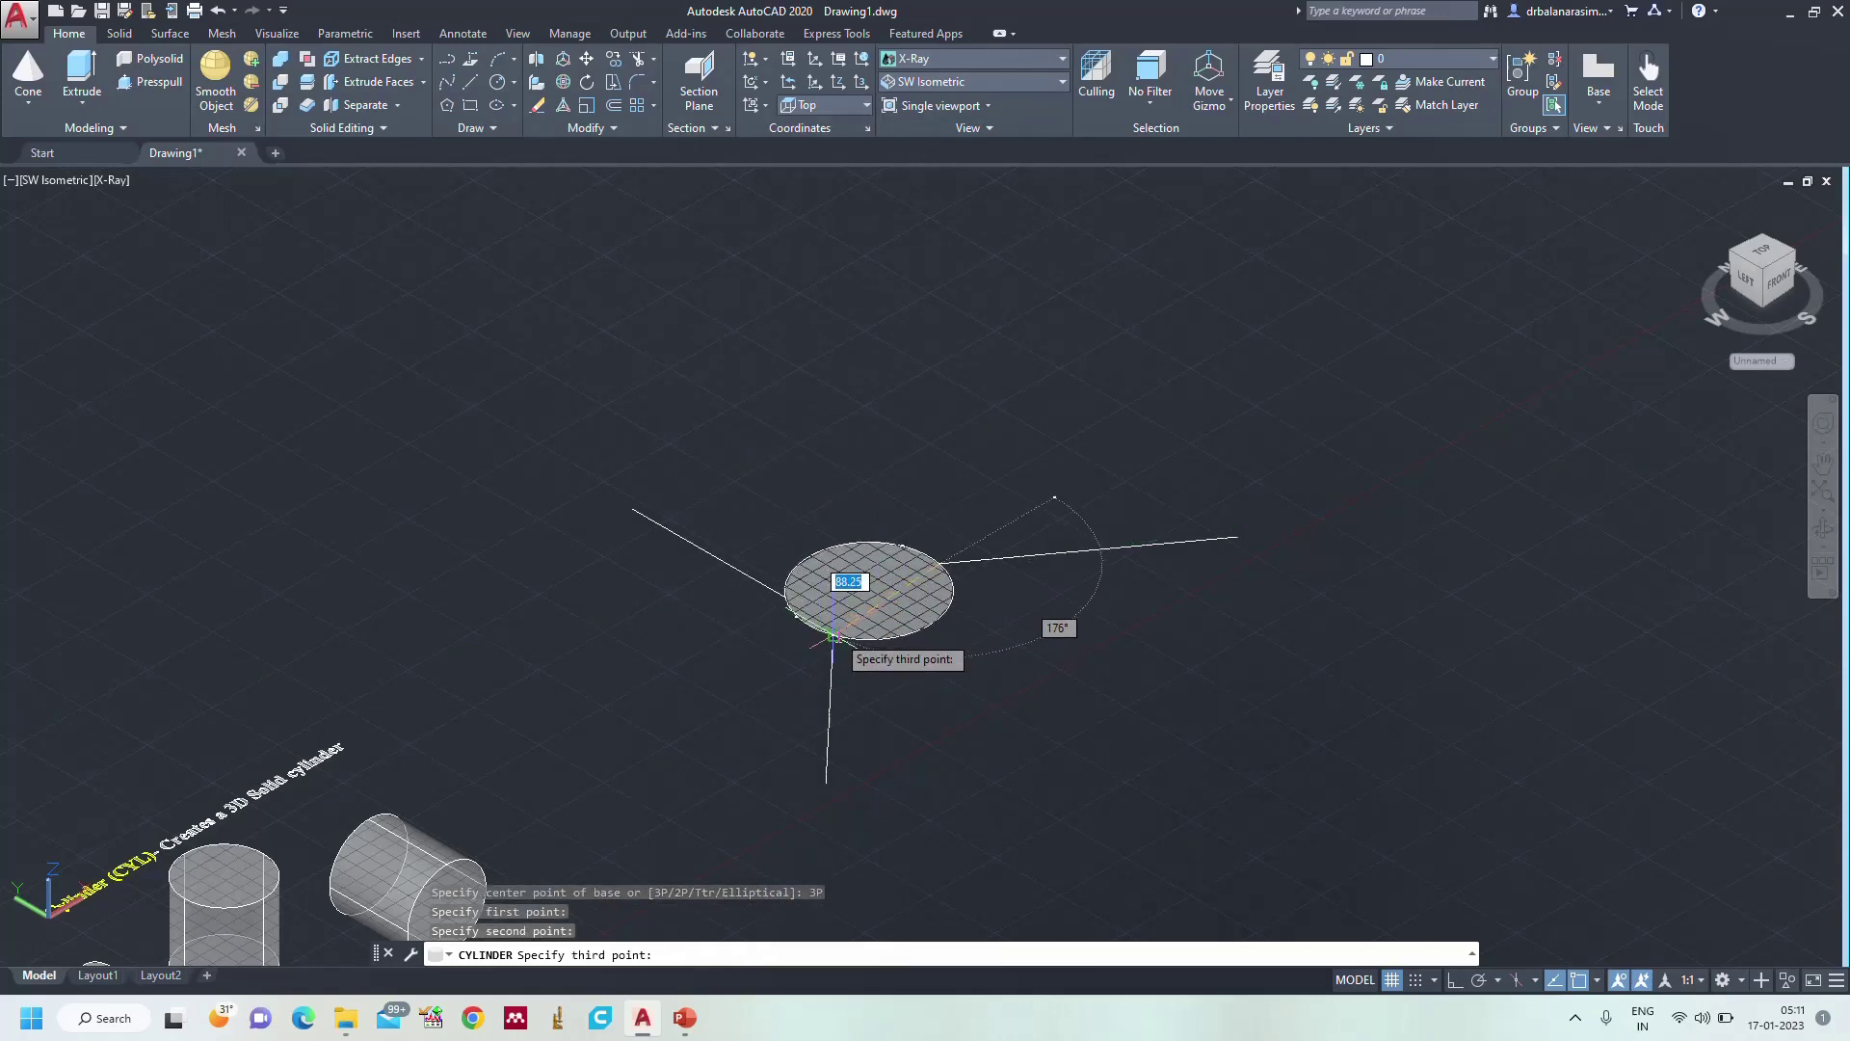
pyautogui.click(833, 632)
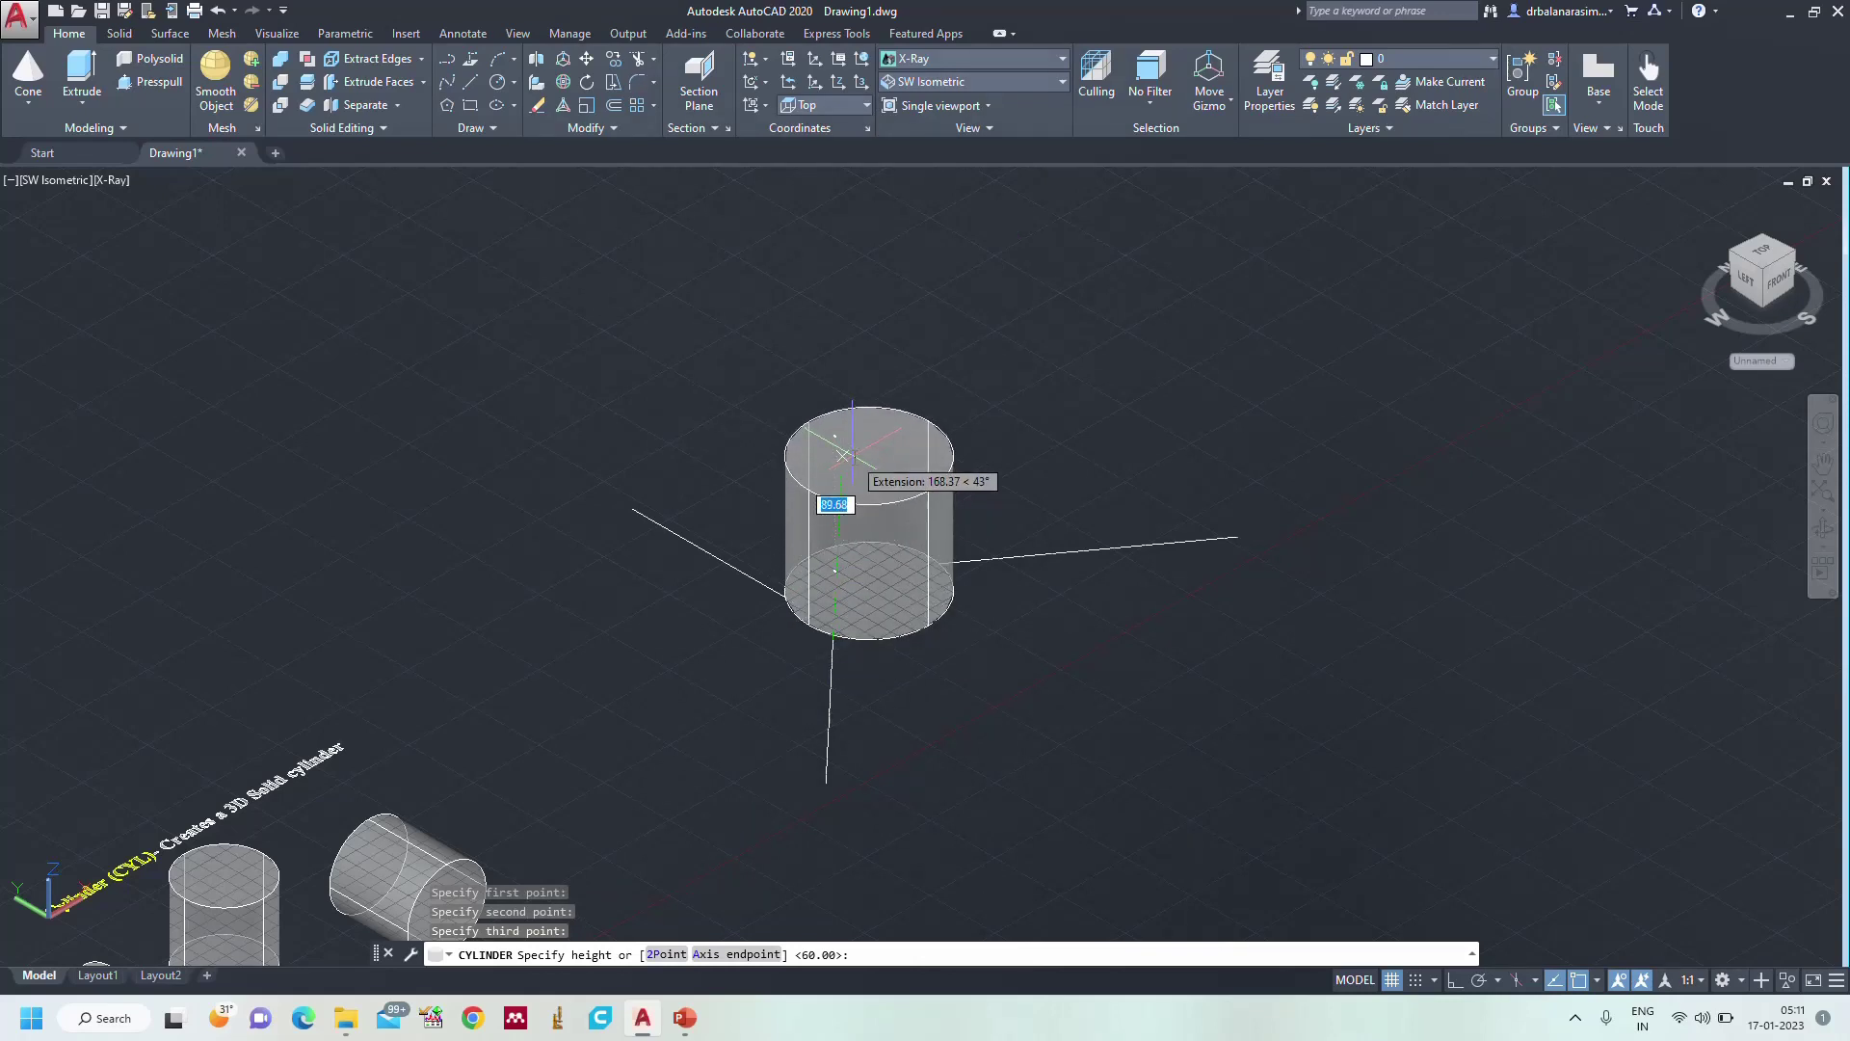
pyautogui.write('6')
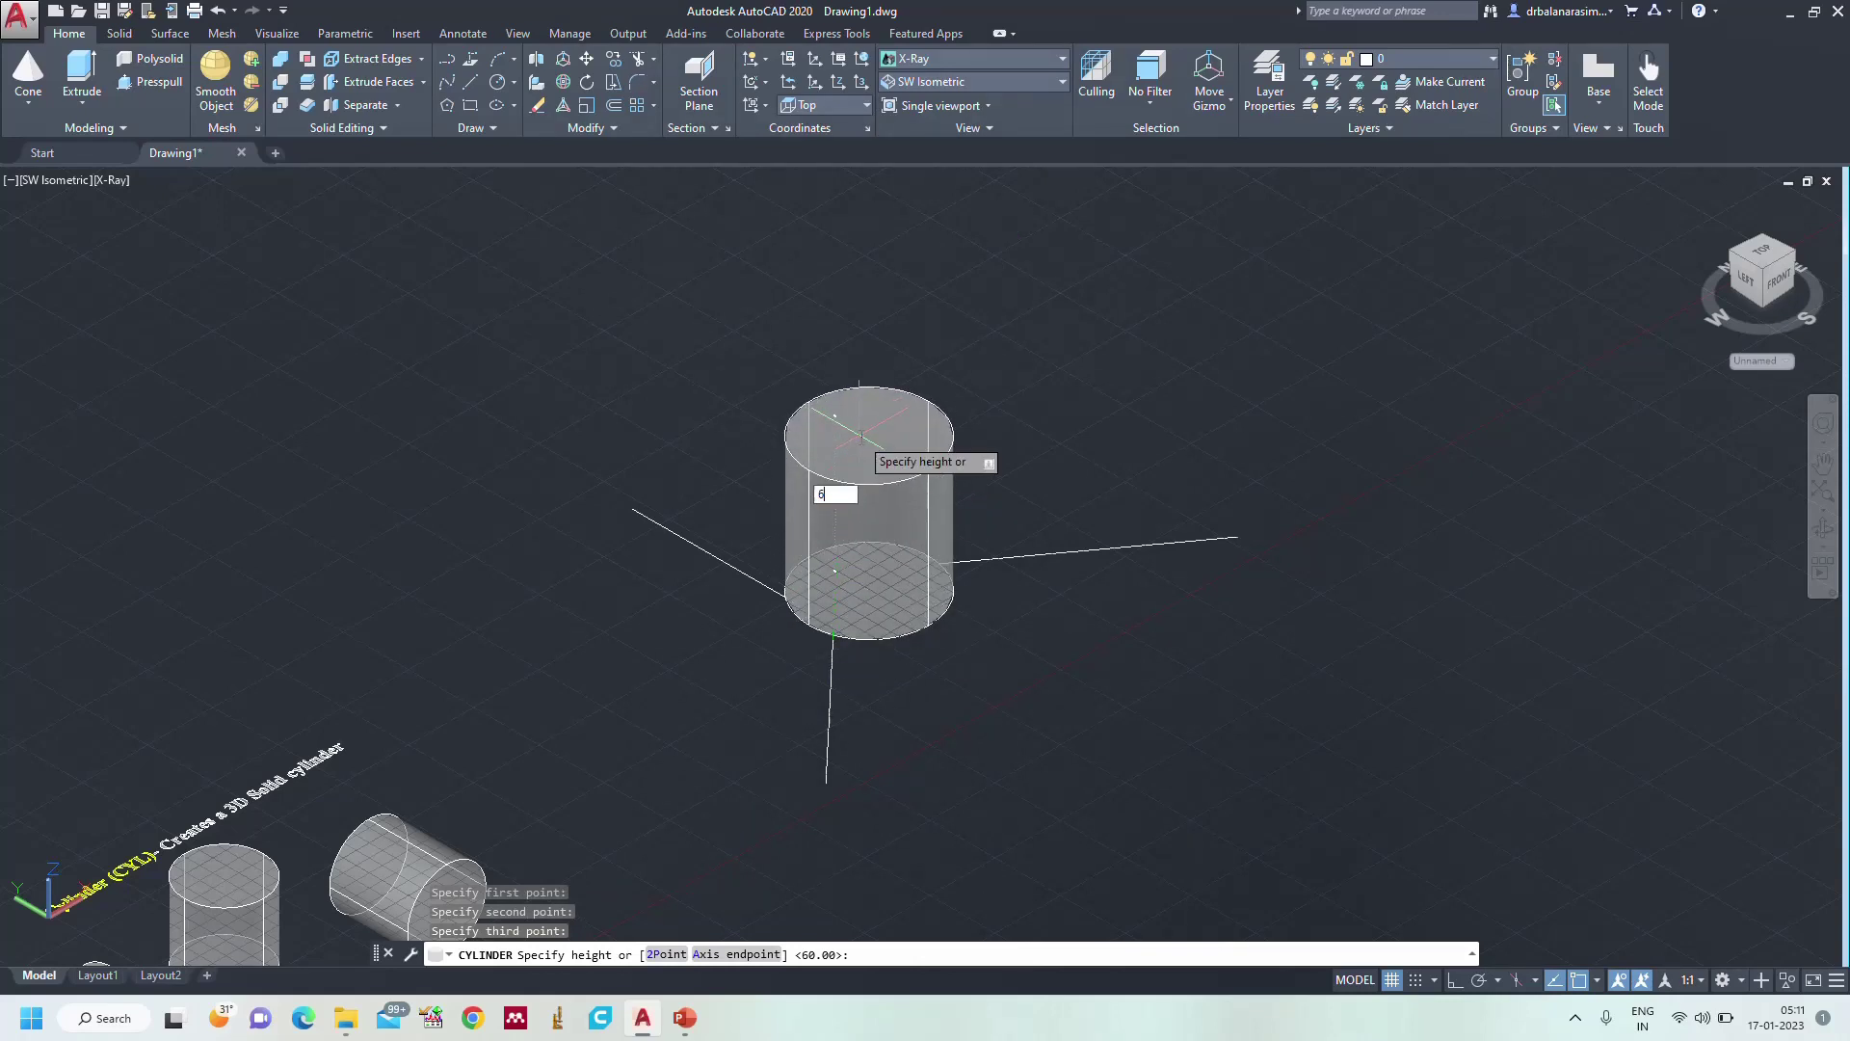
pyautogui.write('0')
pyautogui.press('Return')
# - Examine where the endpoints of the three lines meet the base of the new cylinder
pyautogui.scroll(-2, 1005, 639)
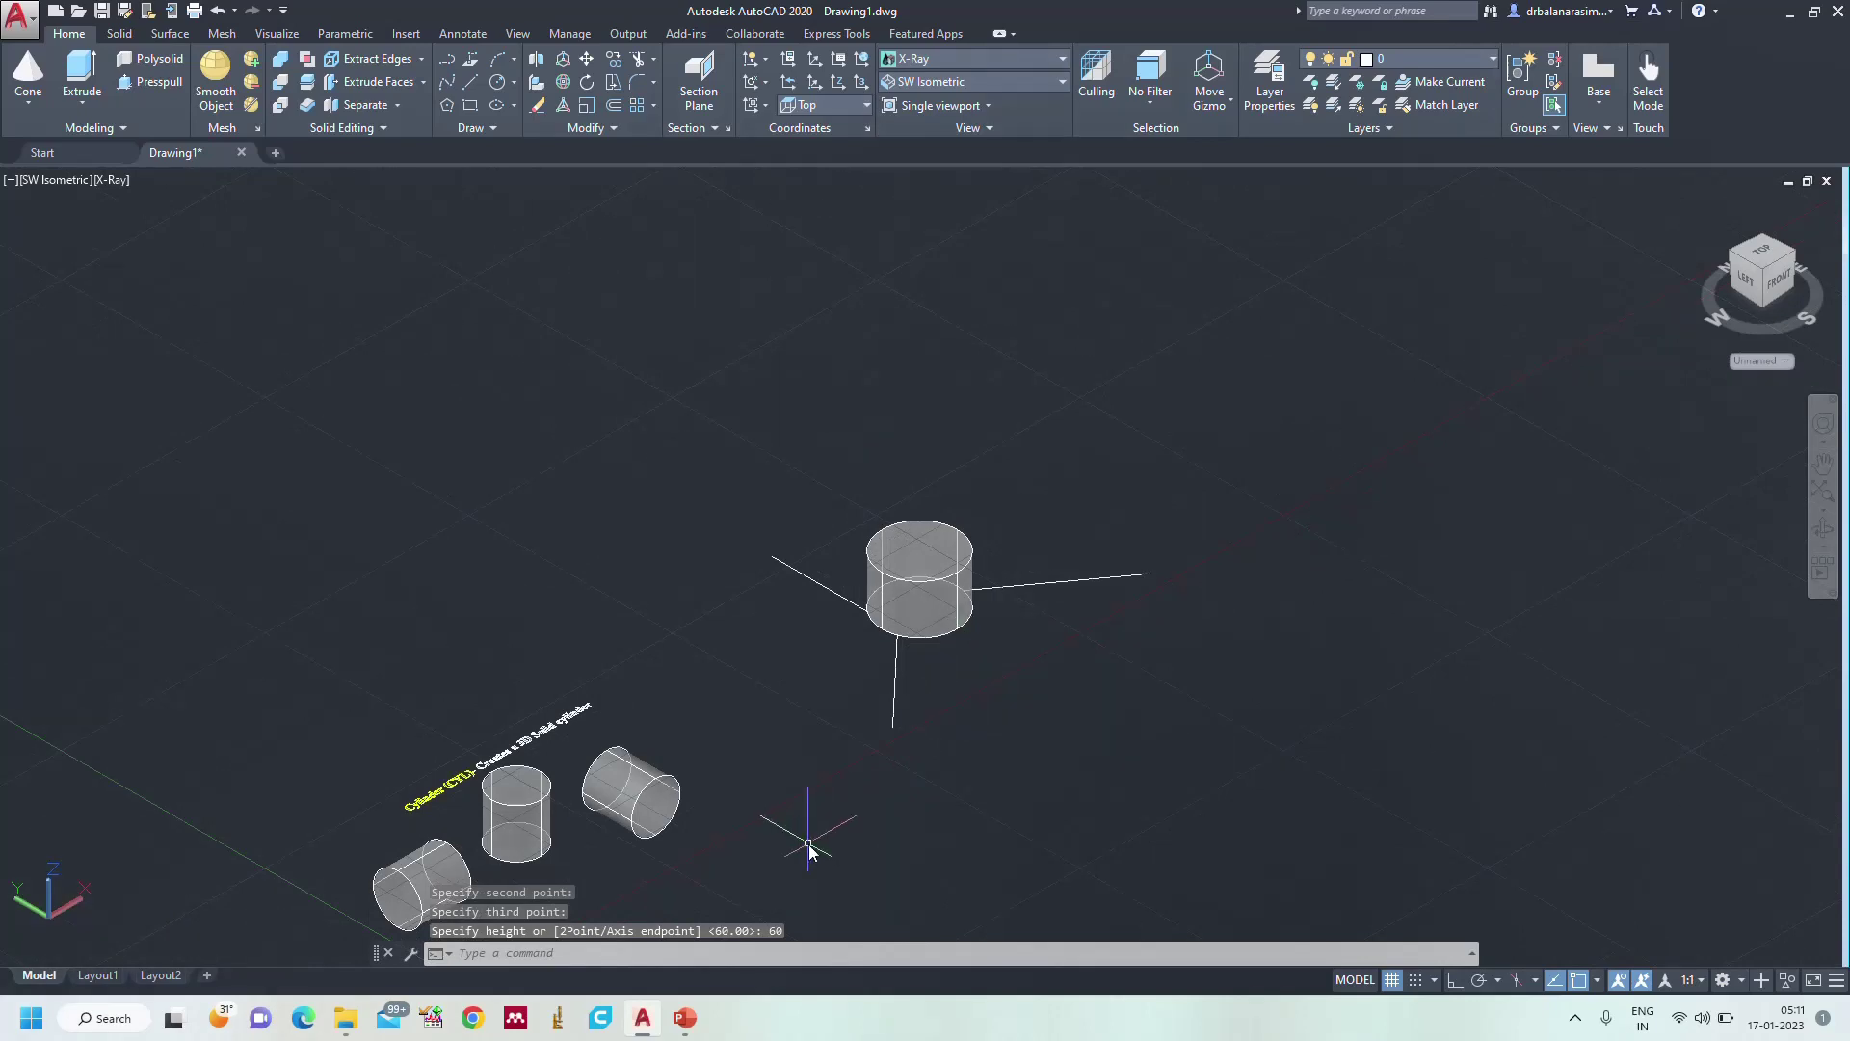
pyautogui.moveTo(808, 849); pyautogui.dragTo(871, 714, button='middle')
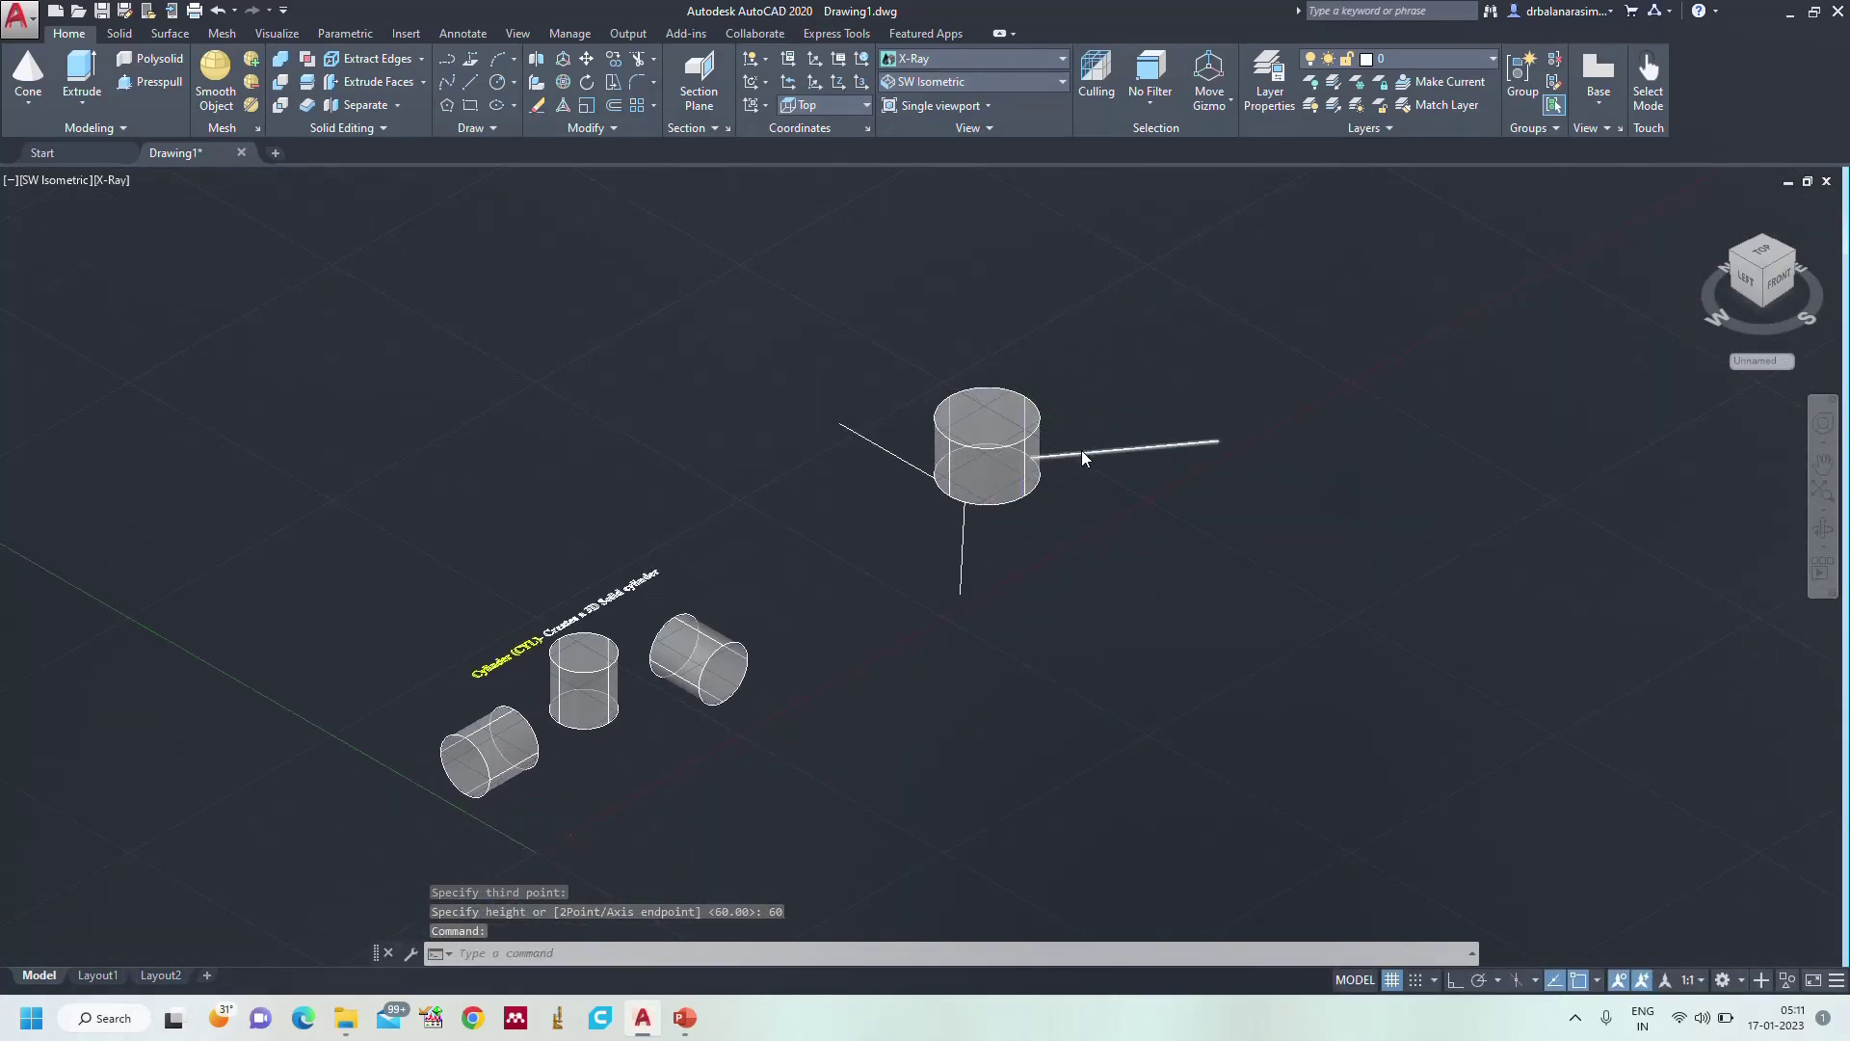
pyautogui.scroll(5, 1031, 467)
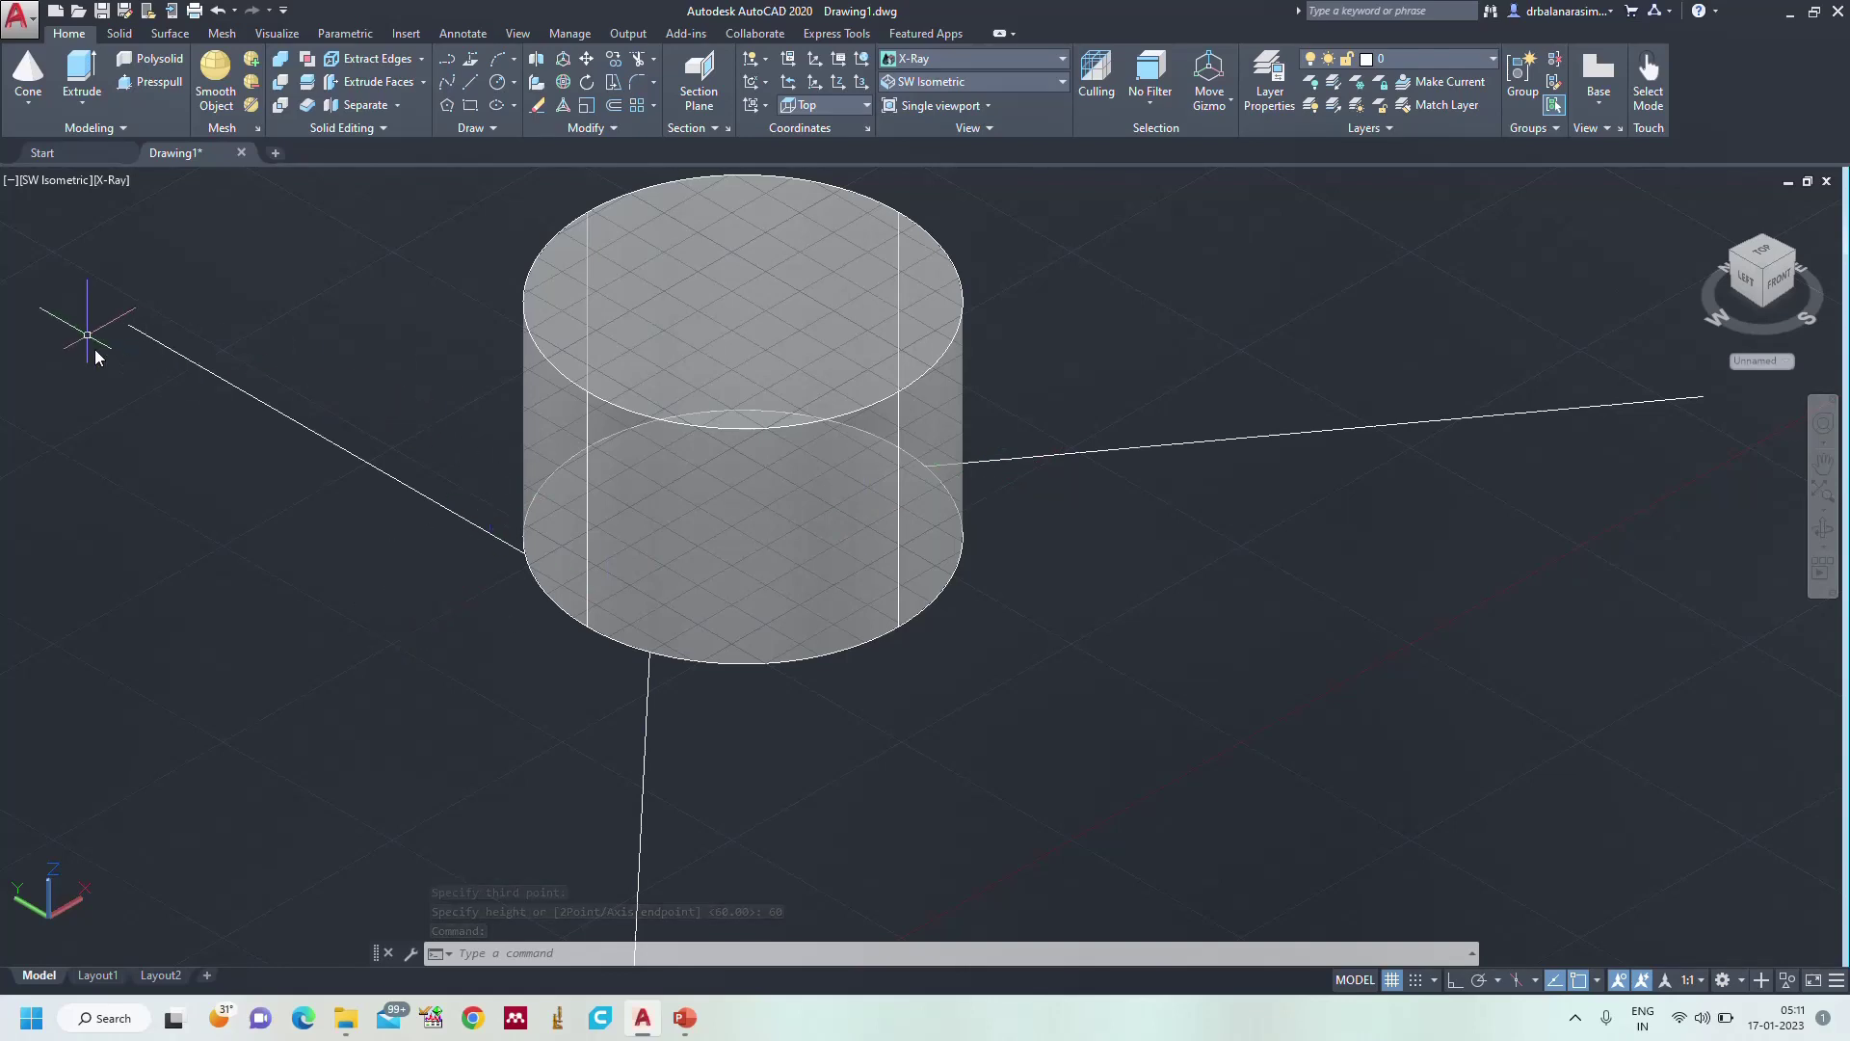
pyautogui.moveTo(541, 592)
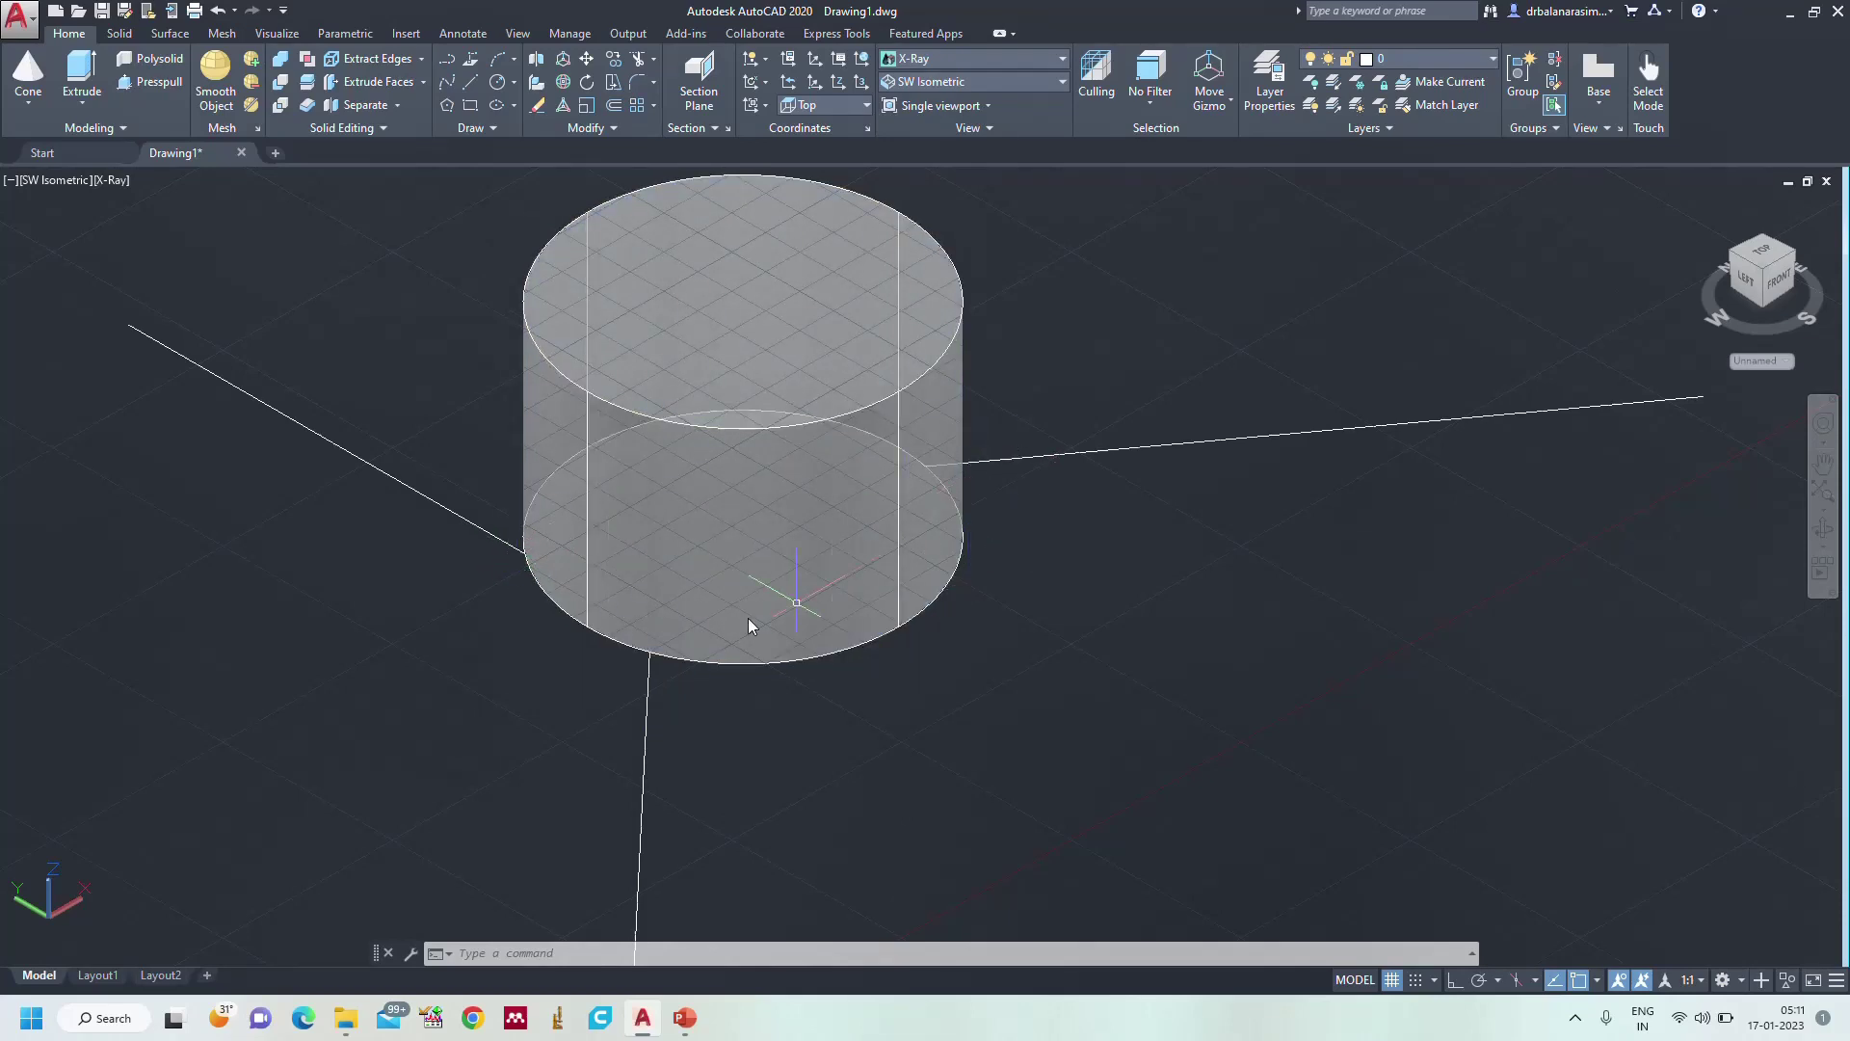
pyautogui.scroll(-4, 1196, 637)
pyautogui.scroll(-4, 1202, 713)
pyautogui.moveTo(1178, 695); pyautogui.dragTo(977, 672, button='middle')
# - Erase the 3P cylinder and create a 60-unit-high cylinder whose 2P base diameter spans both endpoints of the longest line
pyautogui.scroll(3, 976, 672)
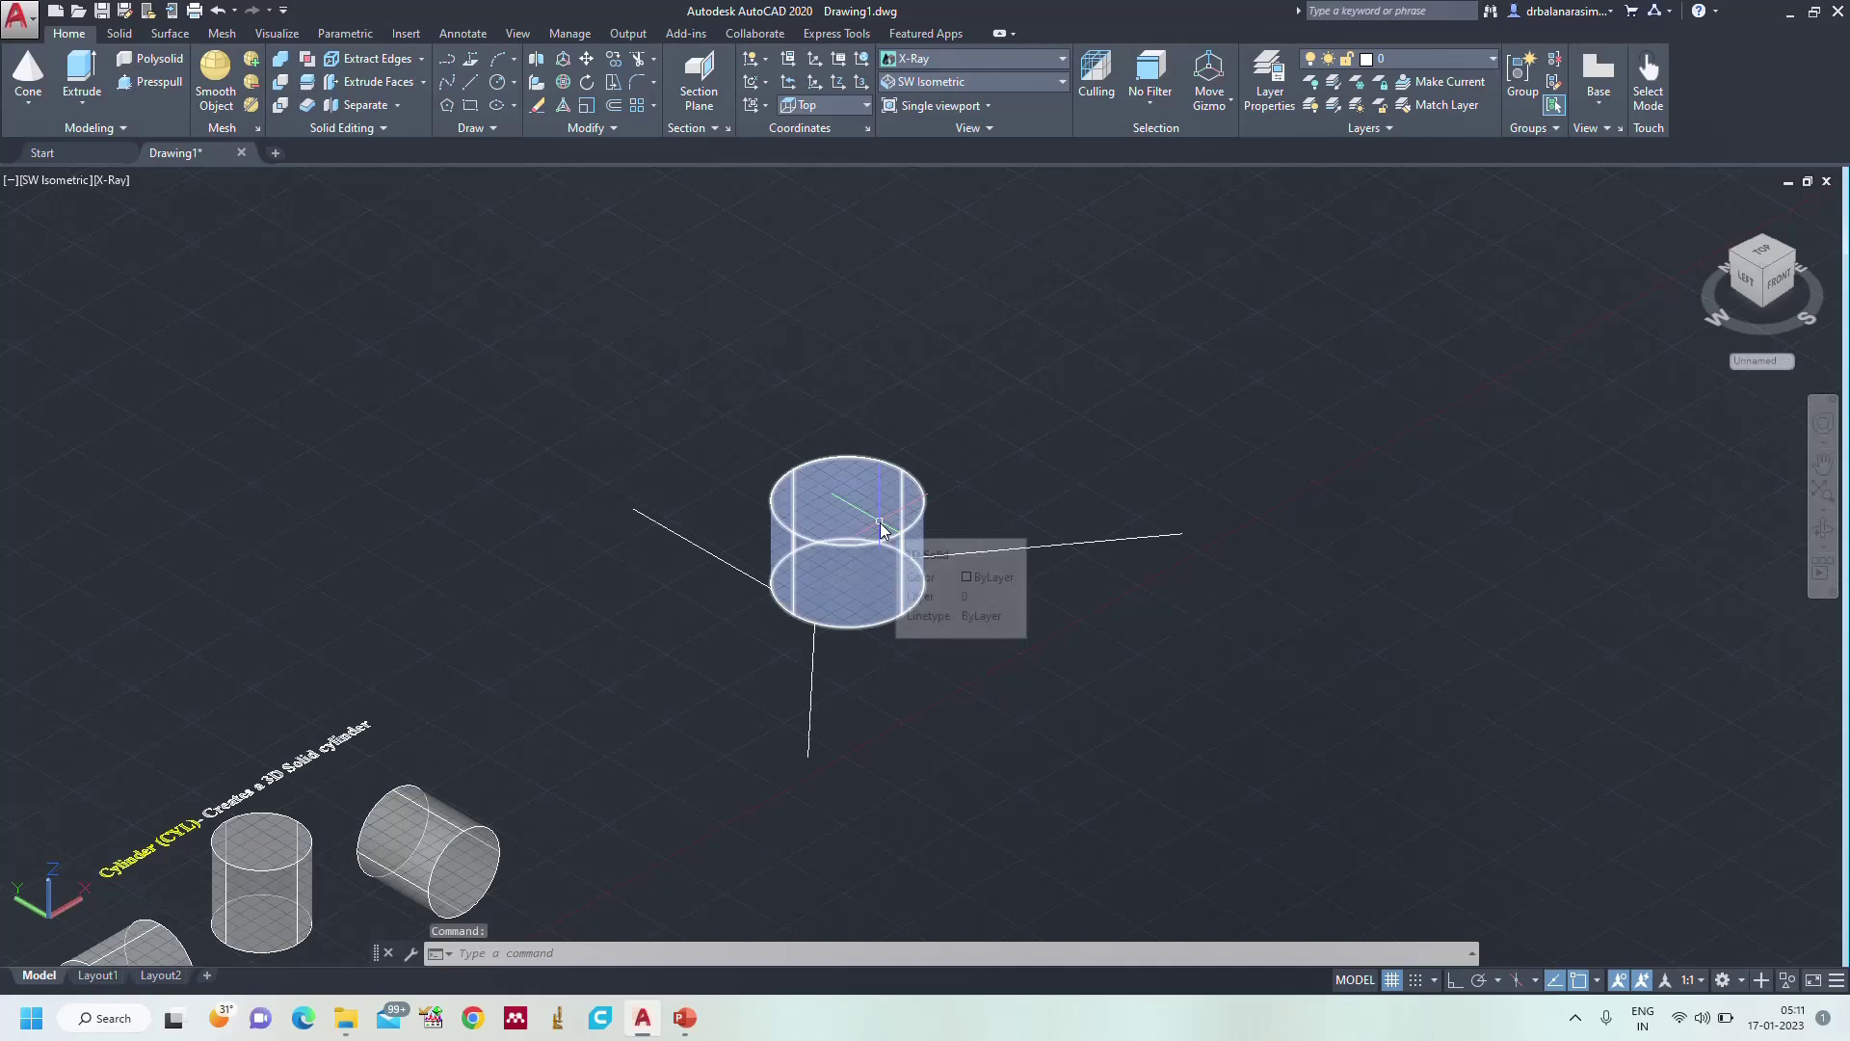
pyautogui.press('Delete')
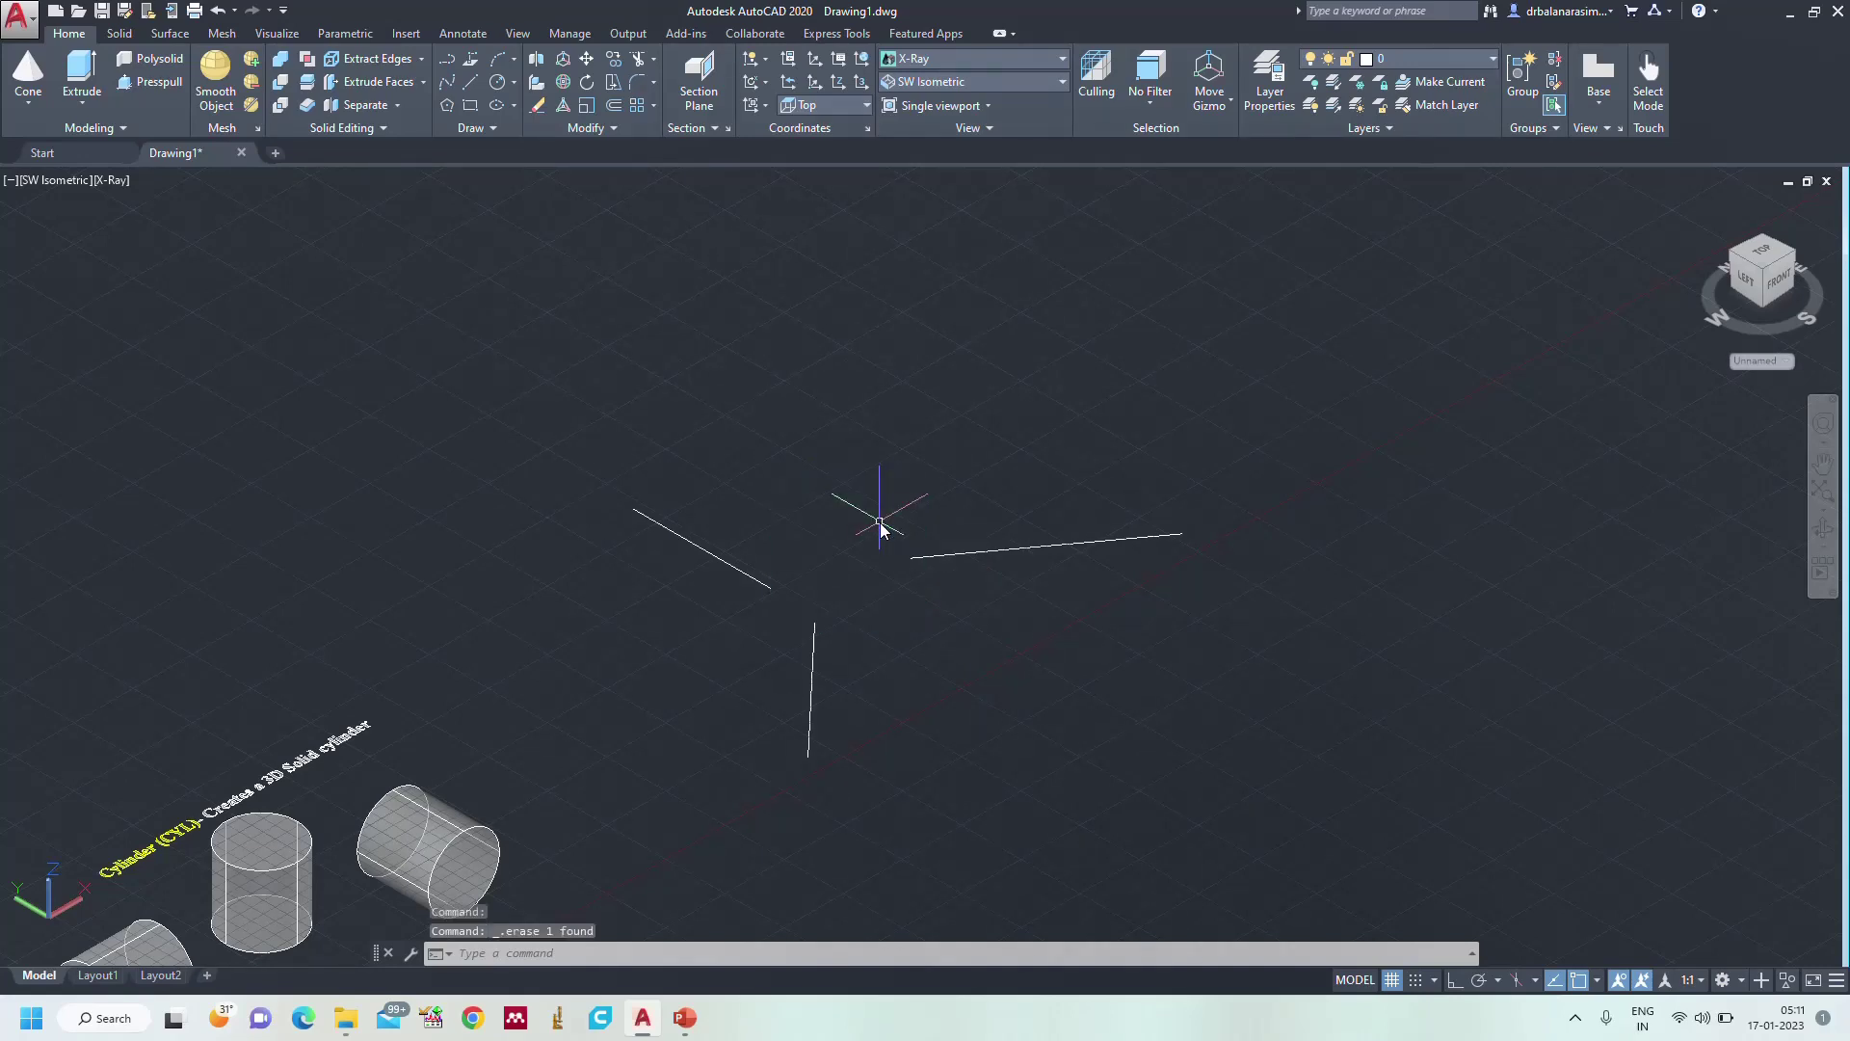
pyautogui.write('l')
pyautogui.press('Return')
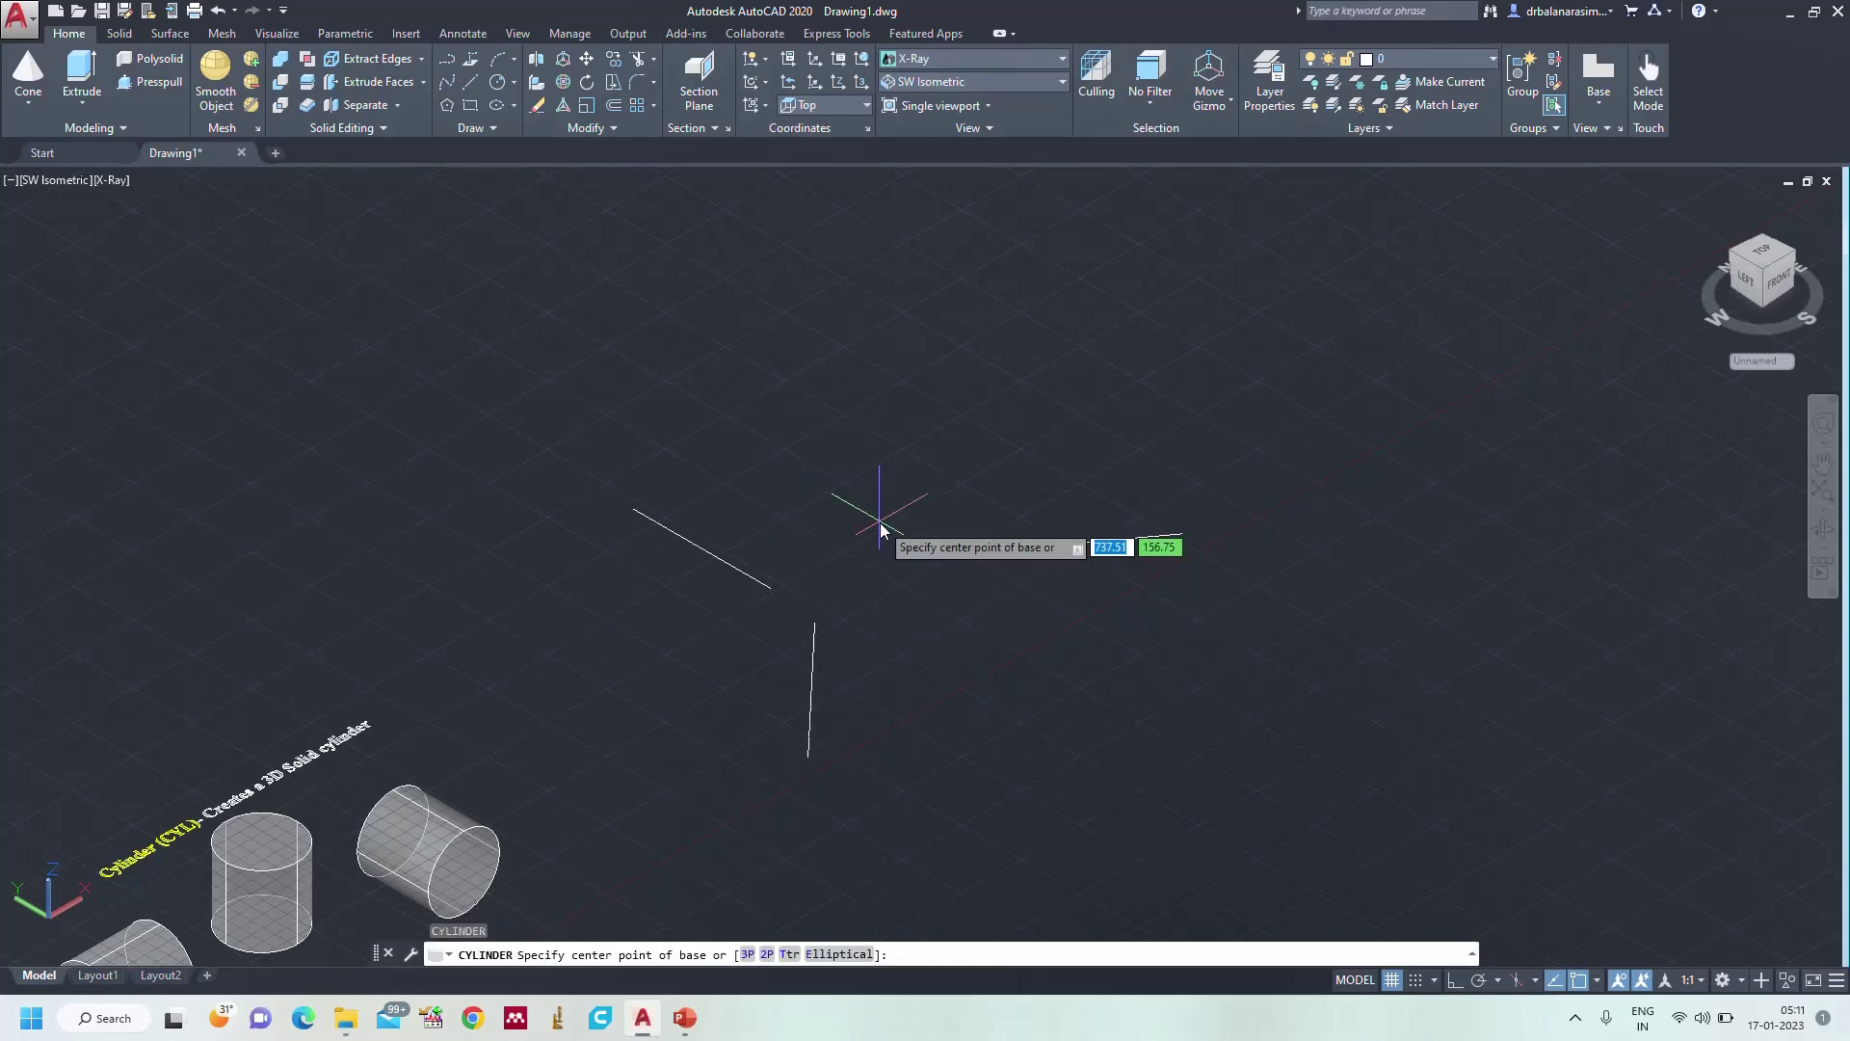
pyautogui.click(768, 954)
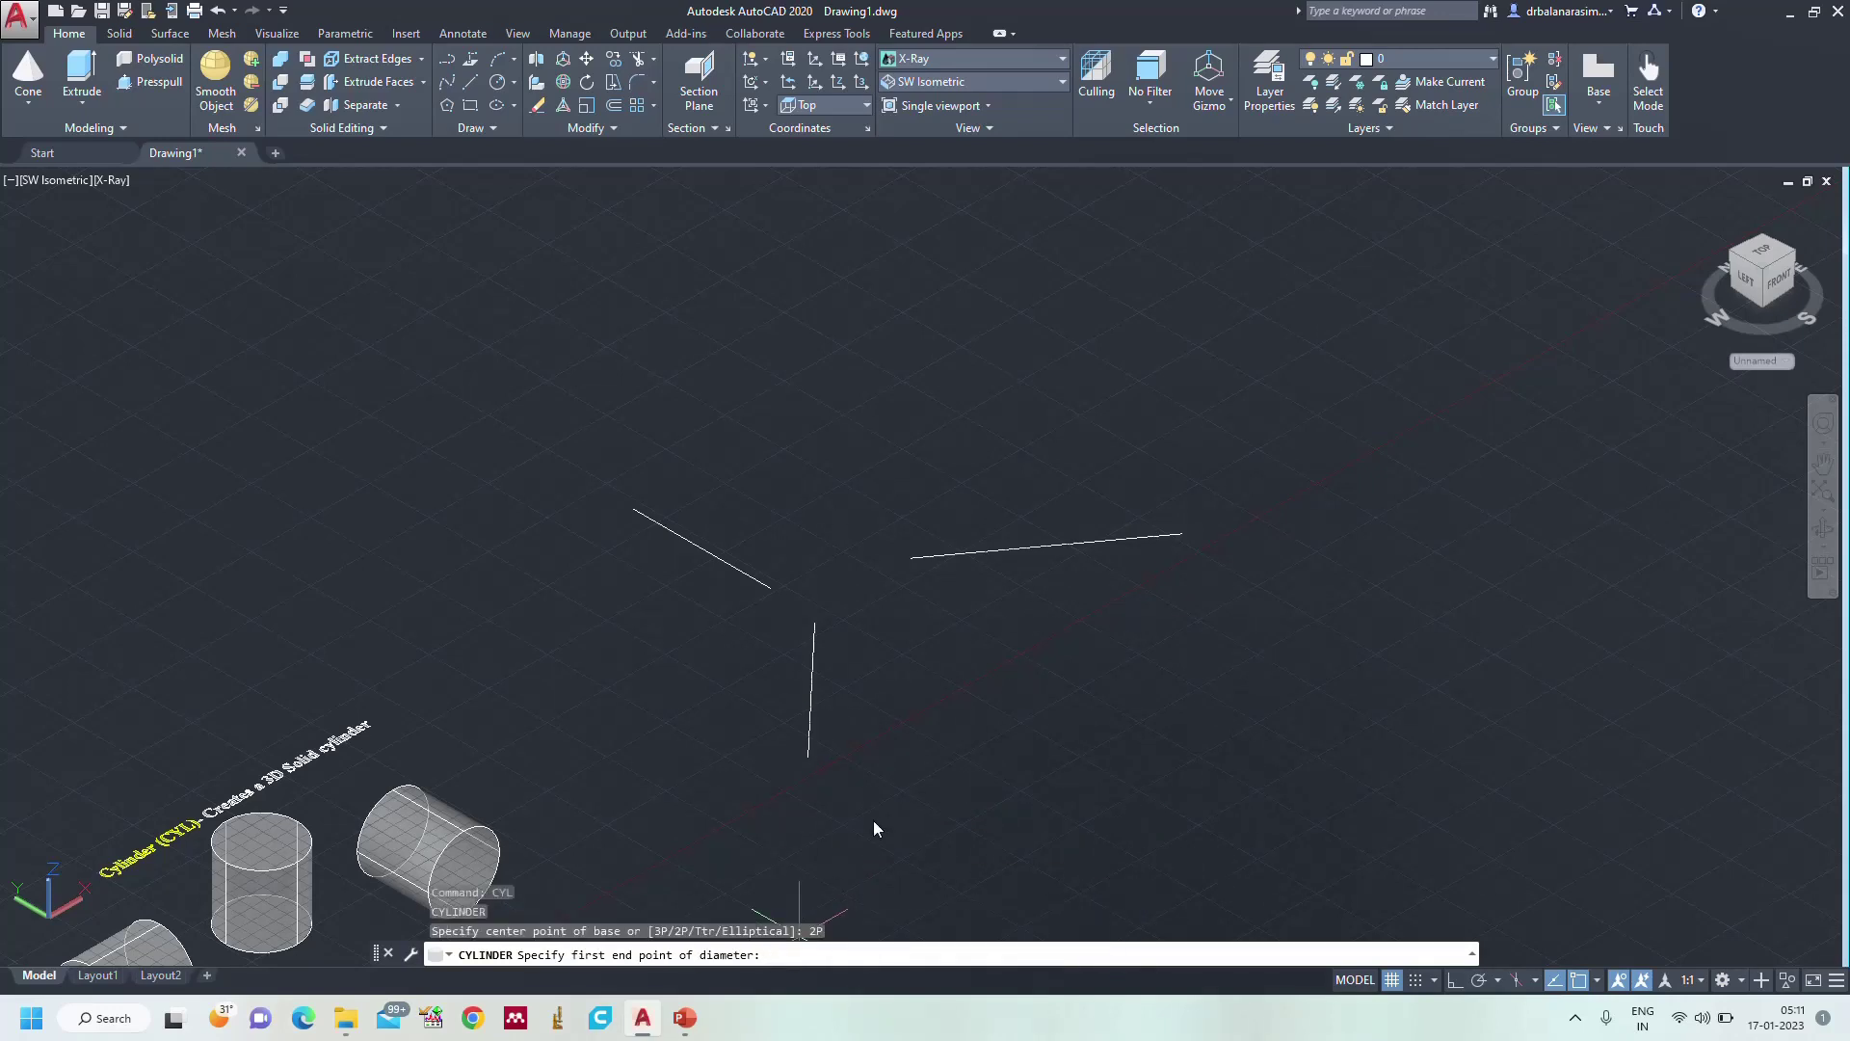
pyautogui.click(910, 558)
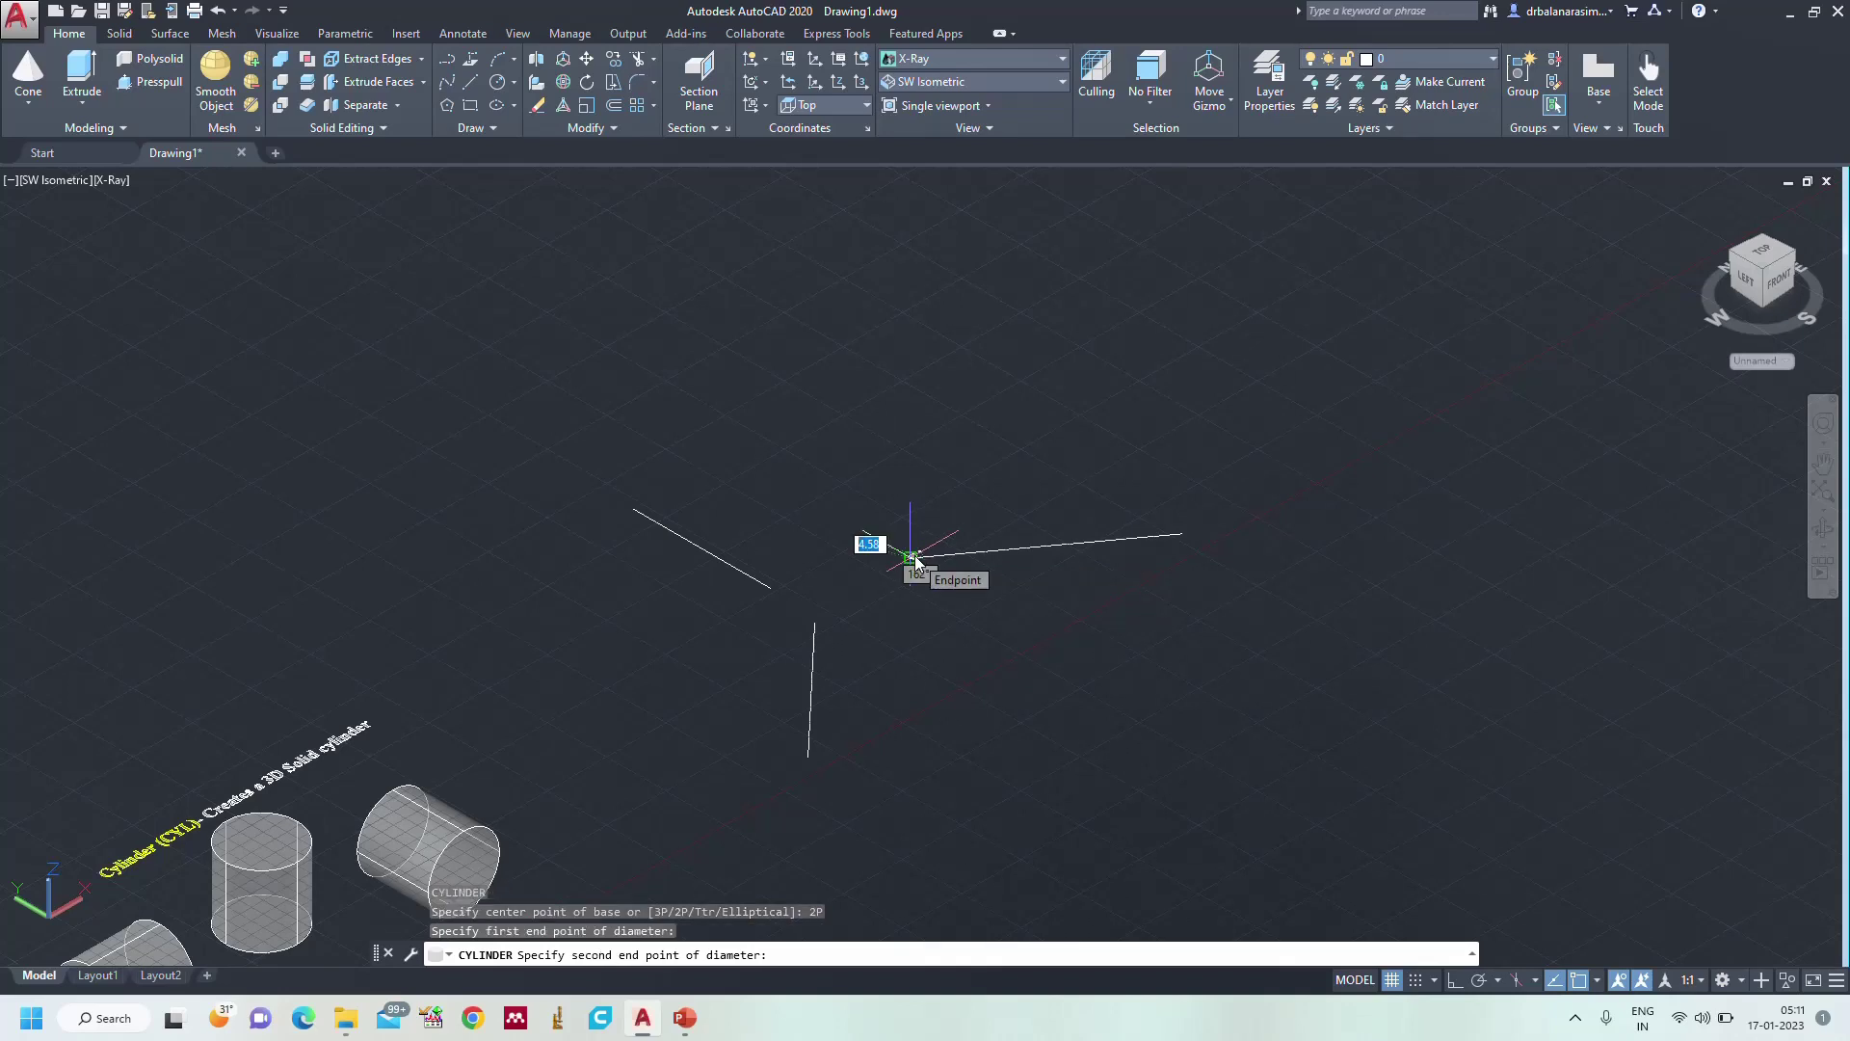
pyautogui.click(1184, 536)
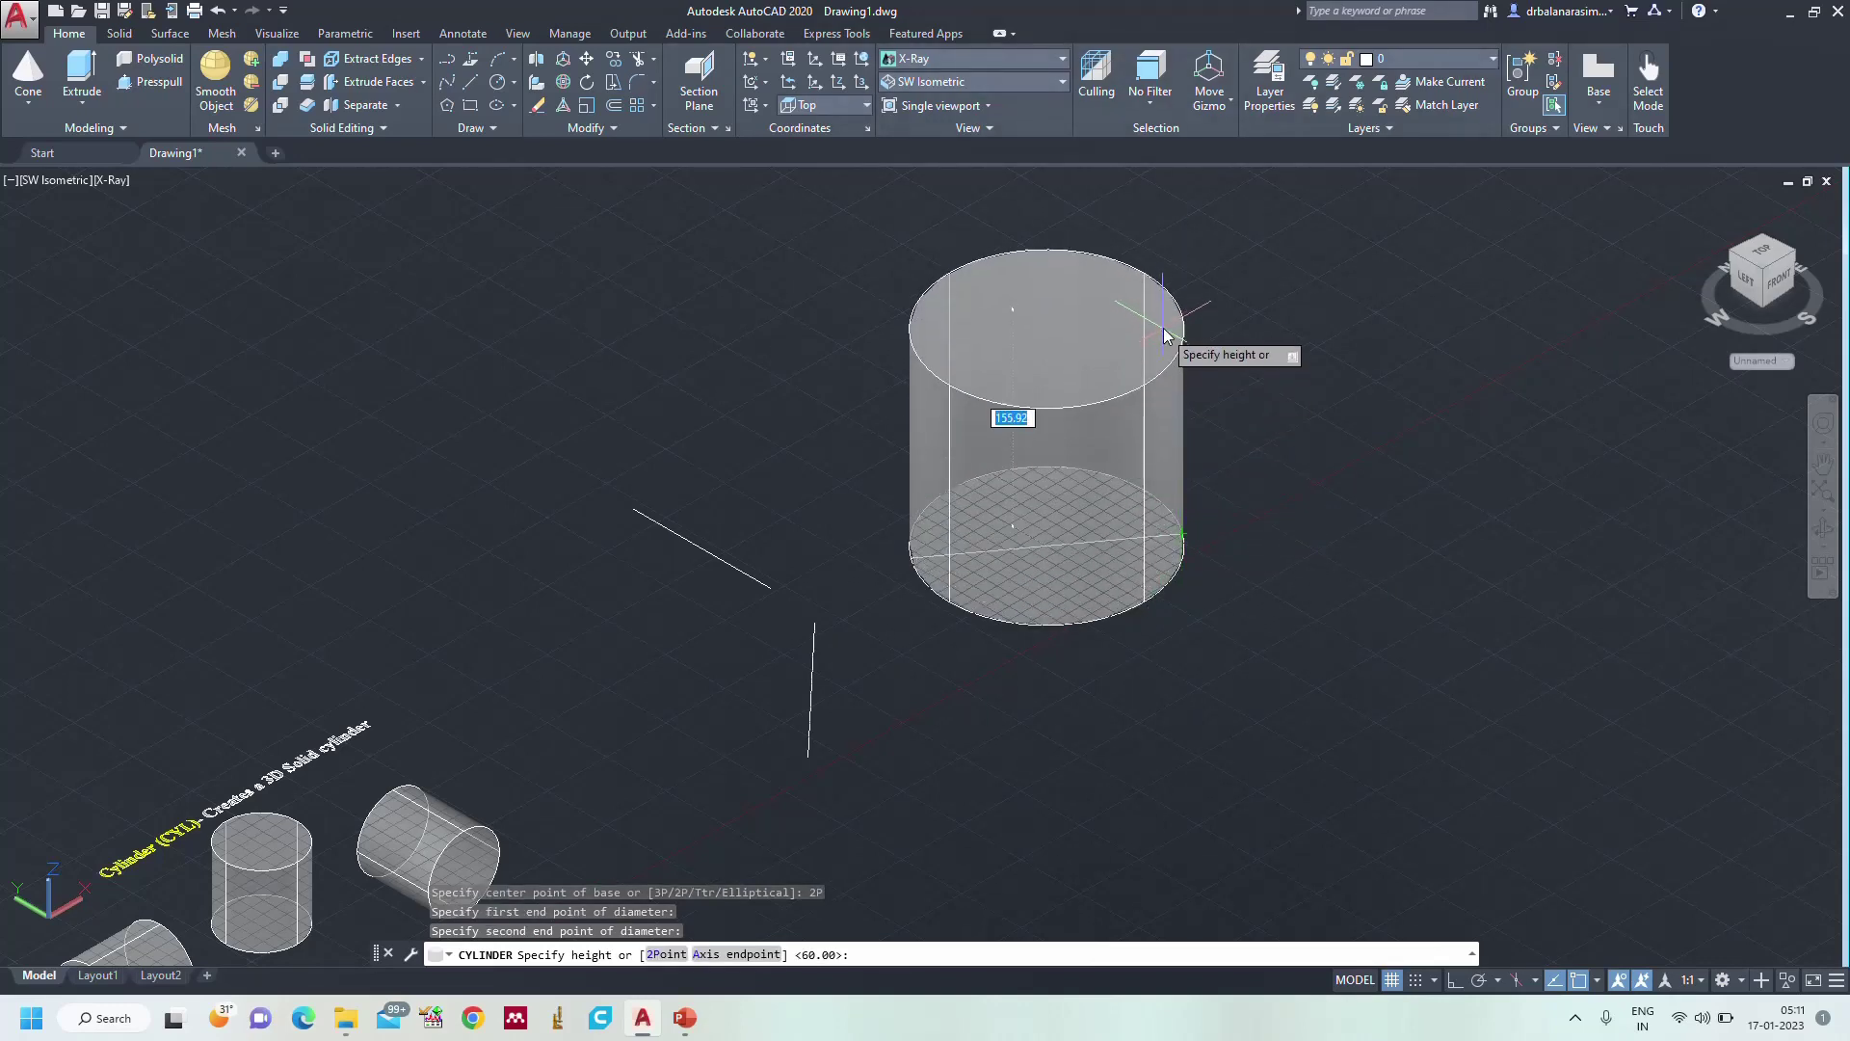
pyautogui.press('Return')
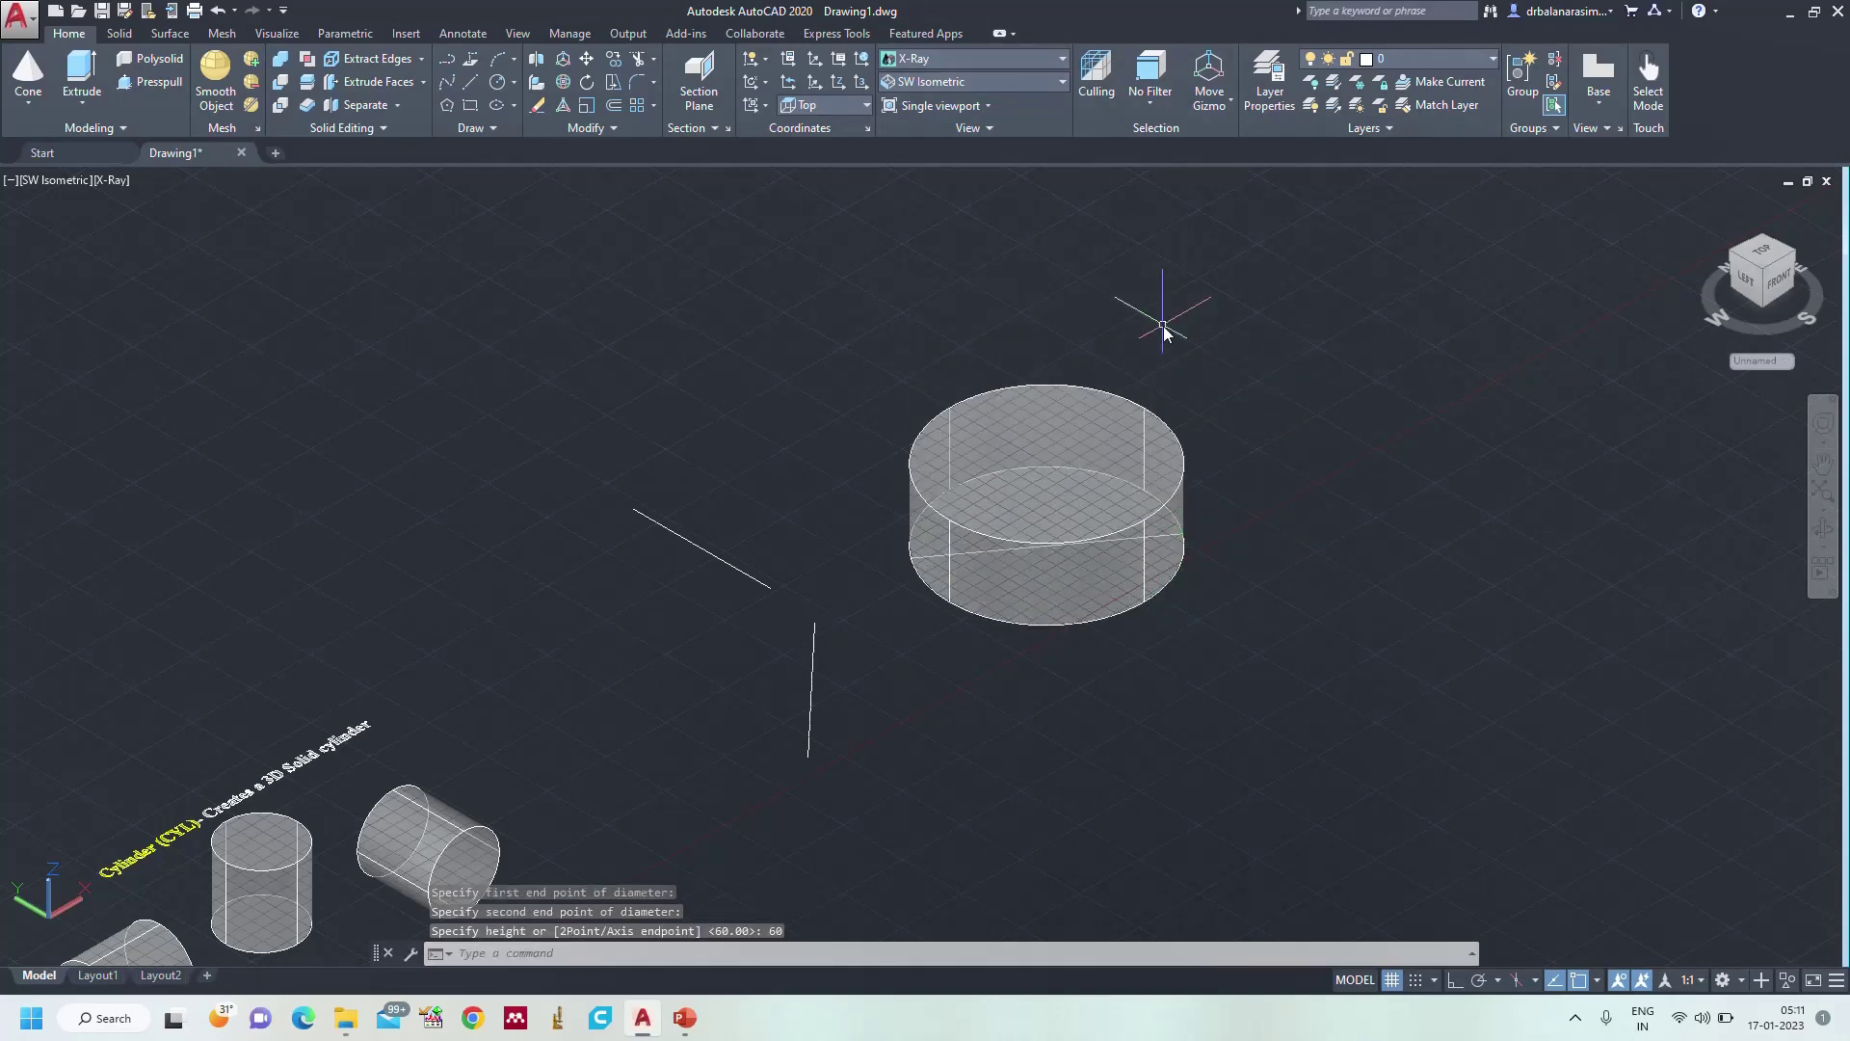
pyautogui.scroll(-2, 1196, 463)
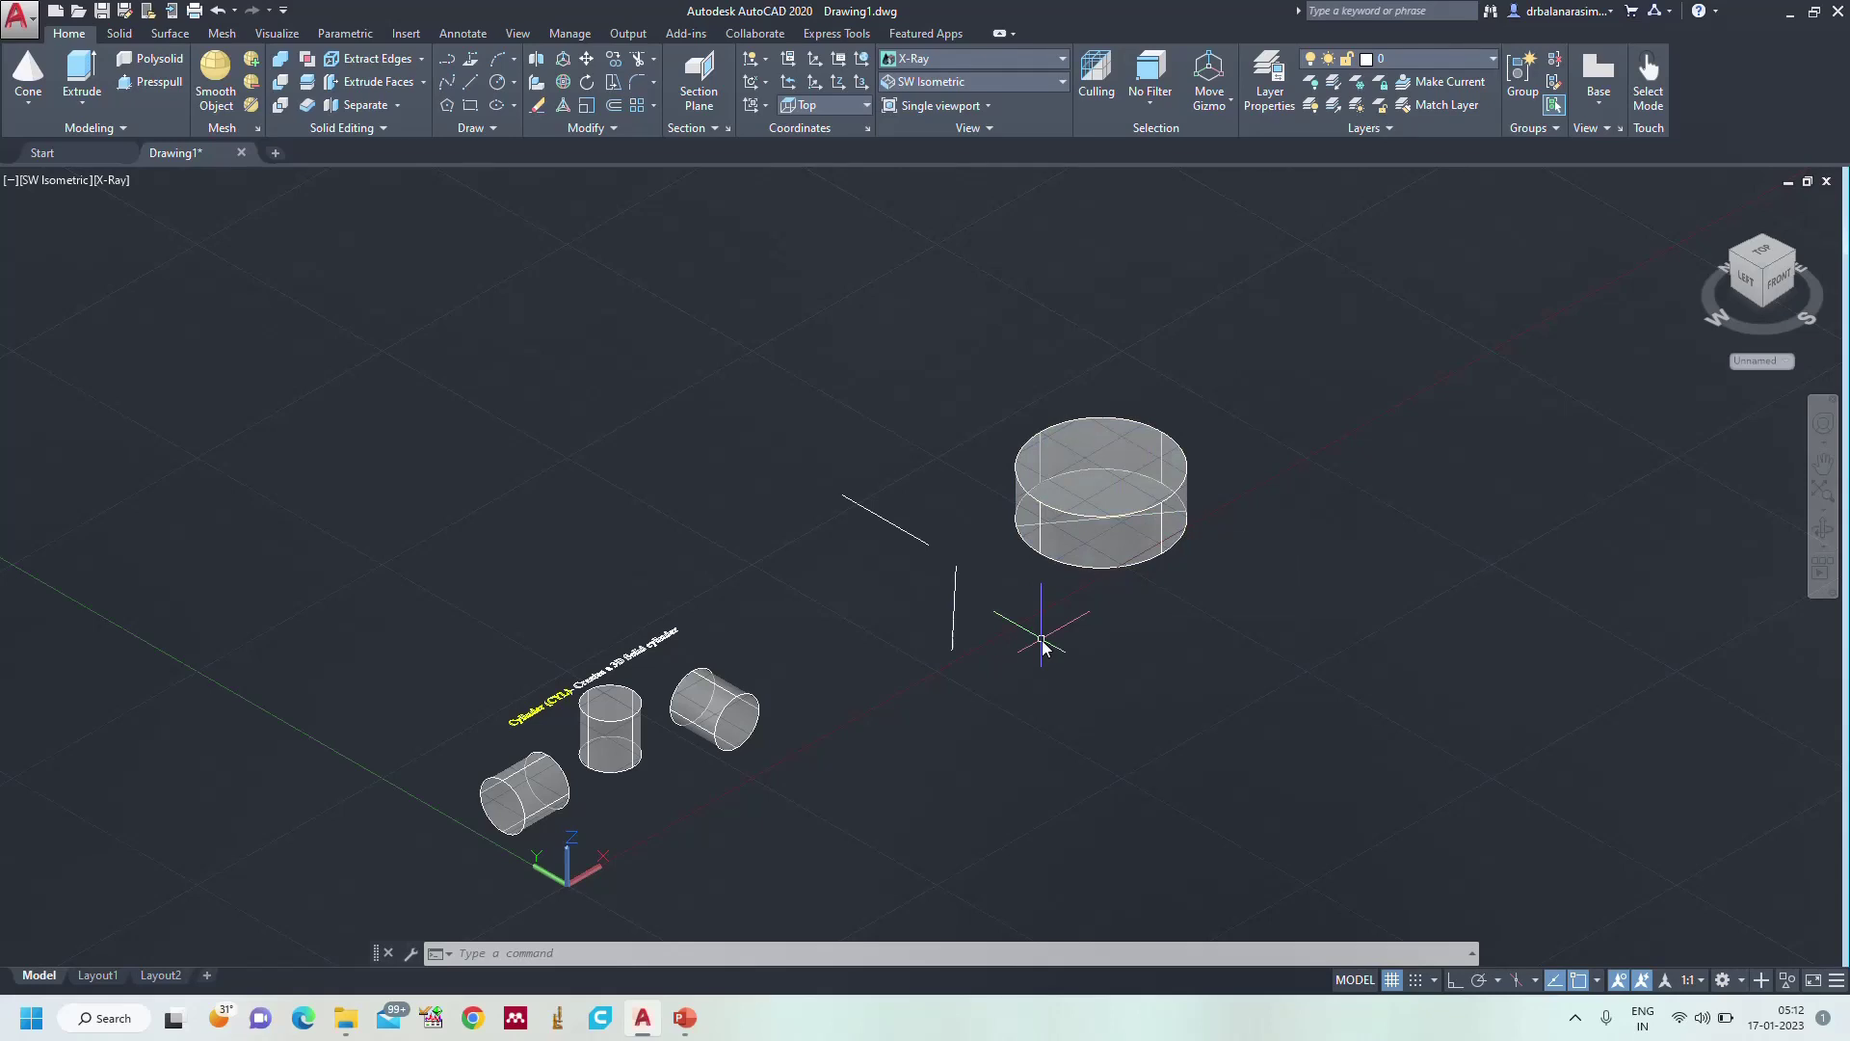
# - Switch to PowerPoint, review the centre and the major and minor axes on the Ellipse slide, and return to AutoCAD
pyautogui.press('Return')
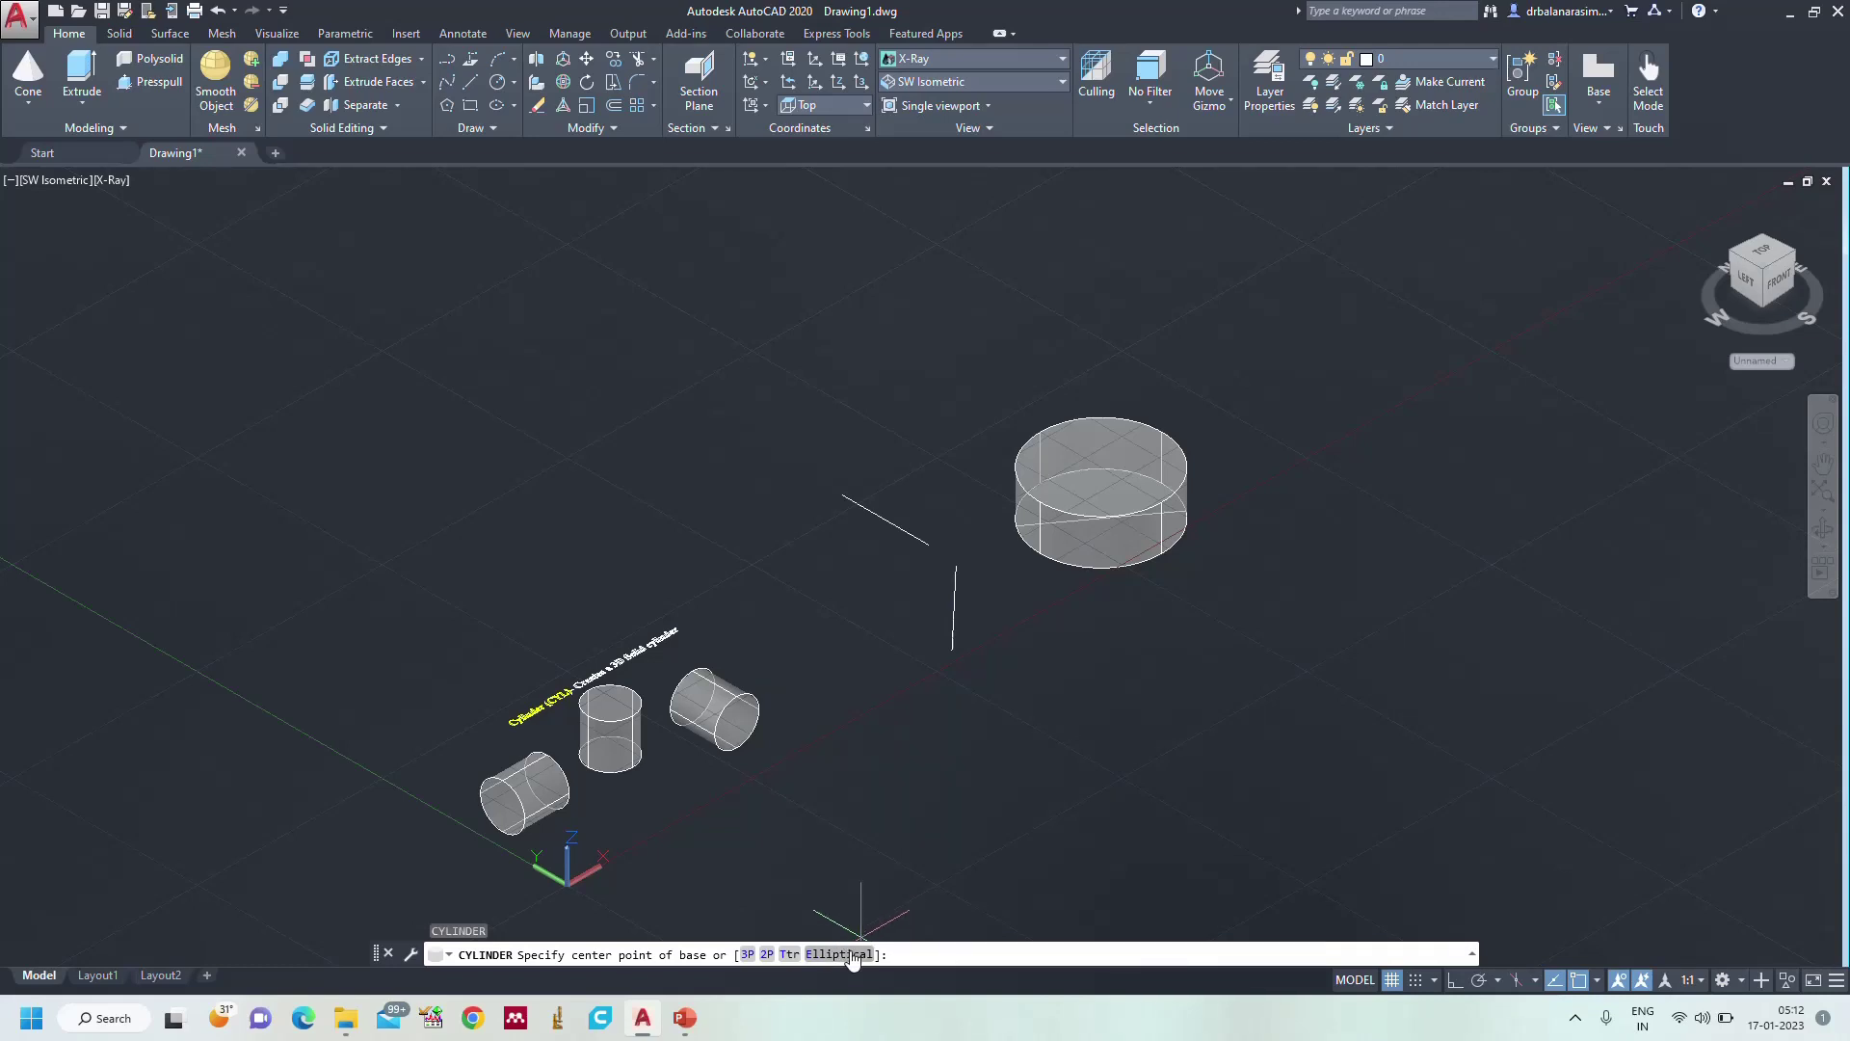
pyautogui.press('Escape')
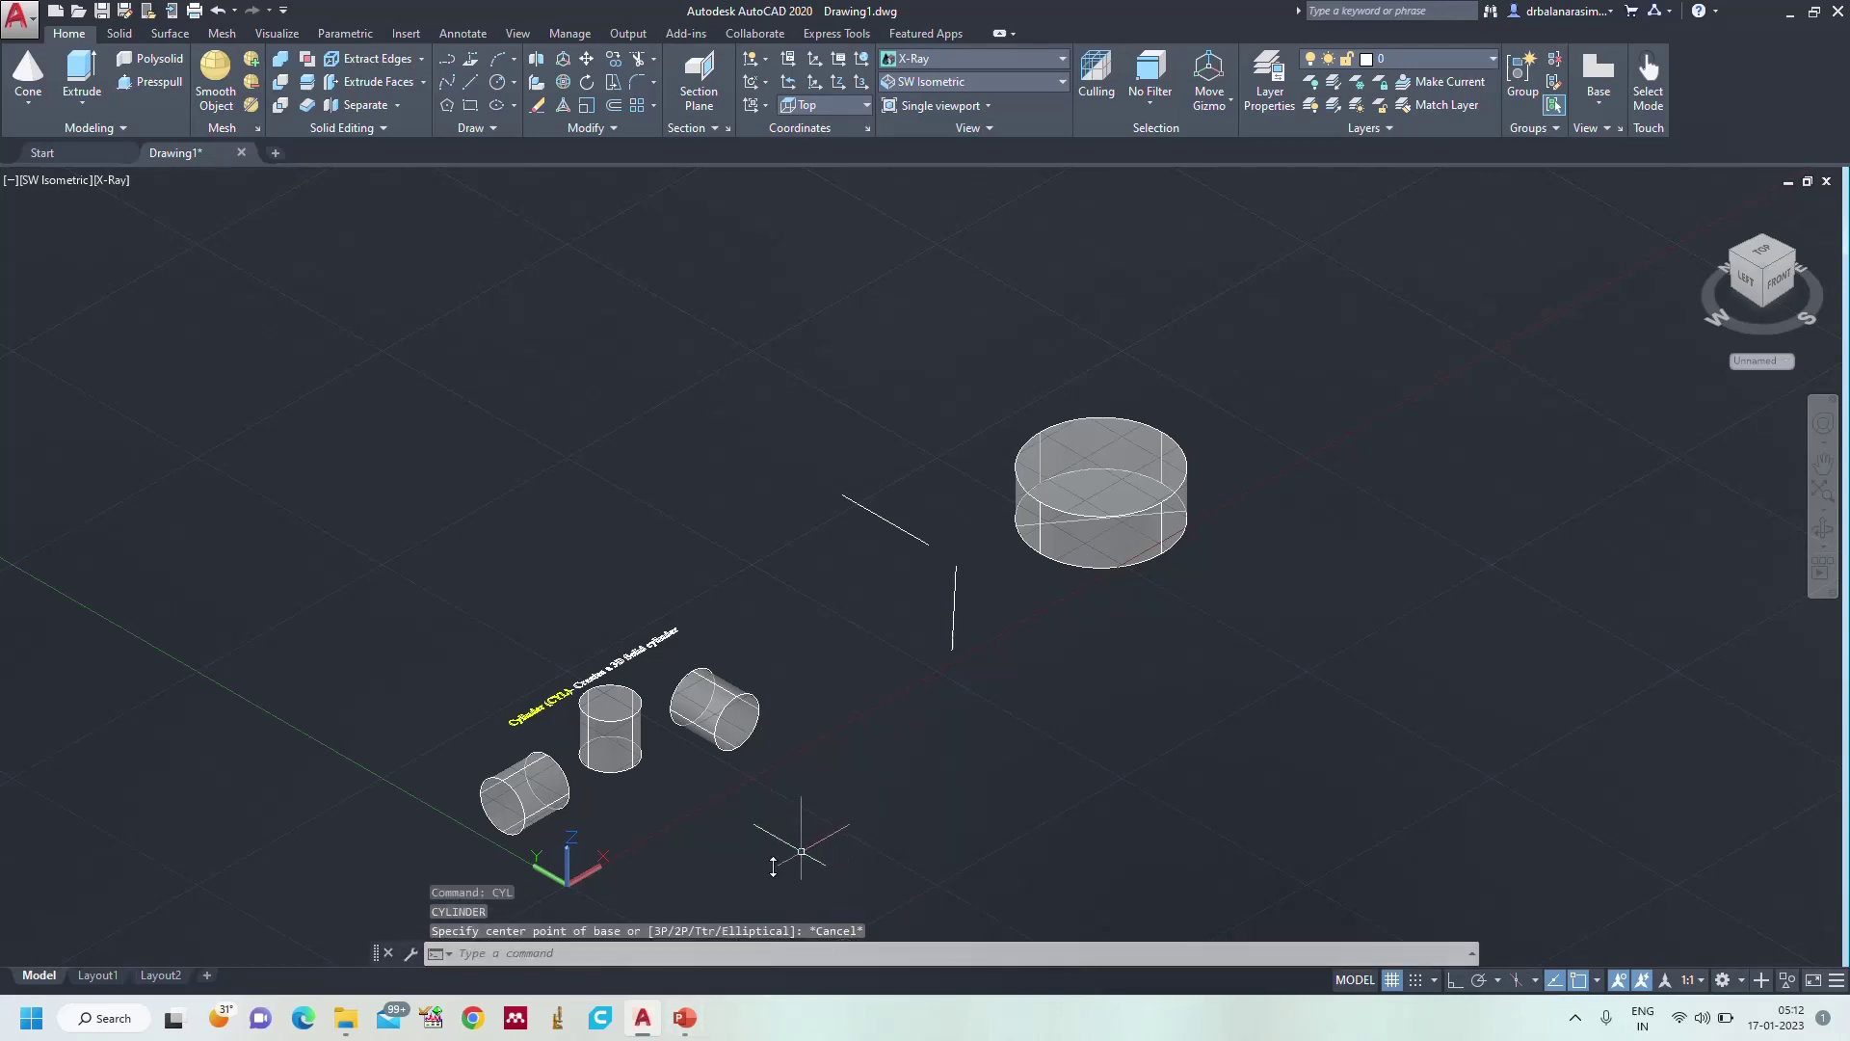
pyautogui.click(685, 1019)
pyautogui.click(89, 453)
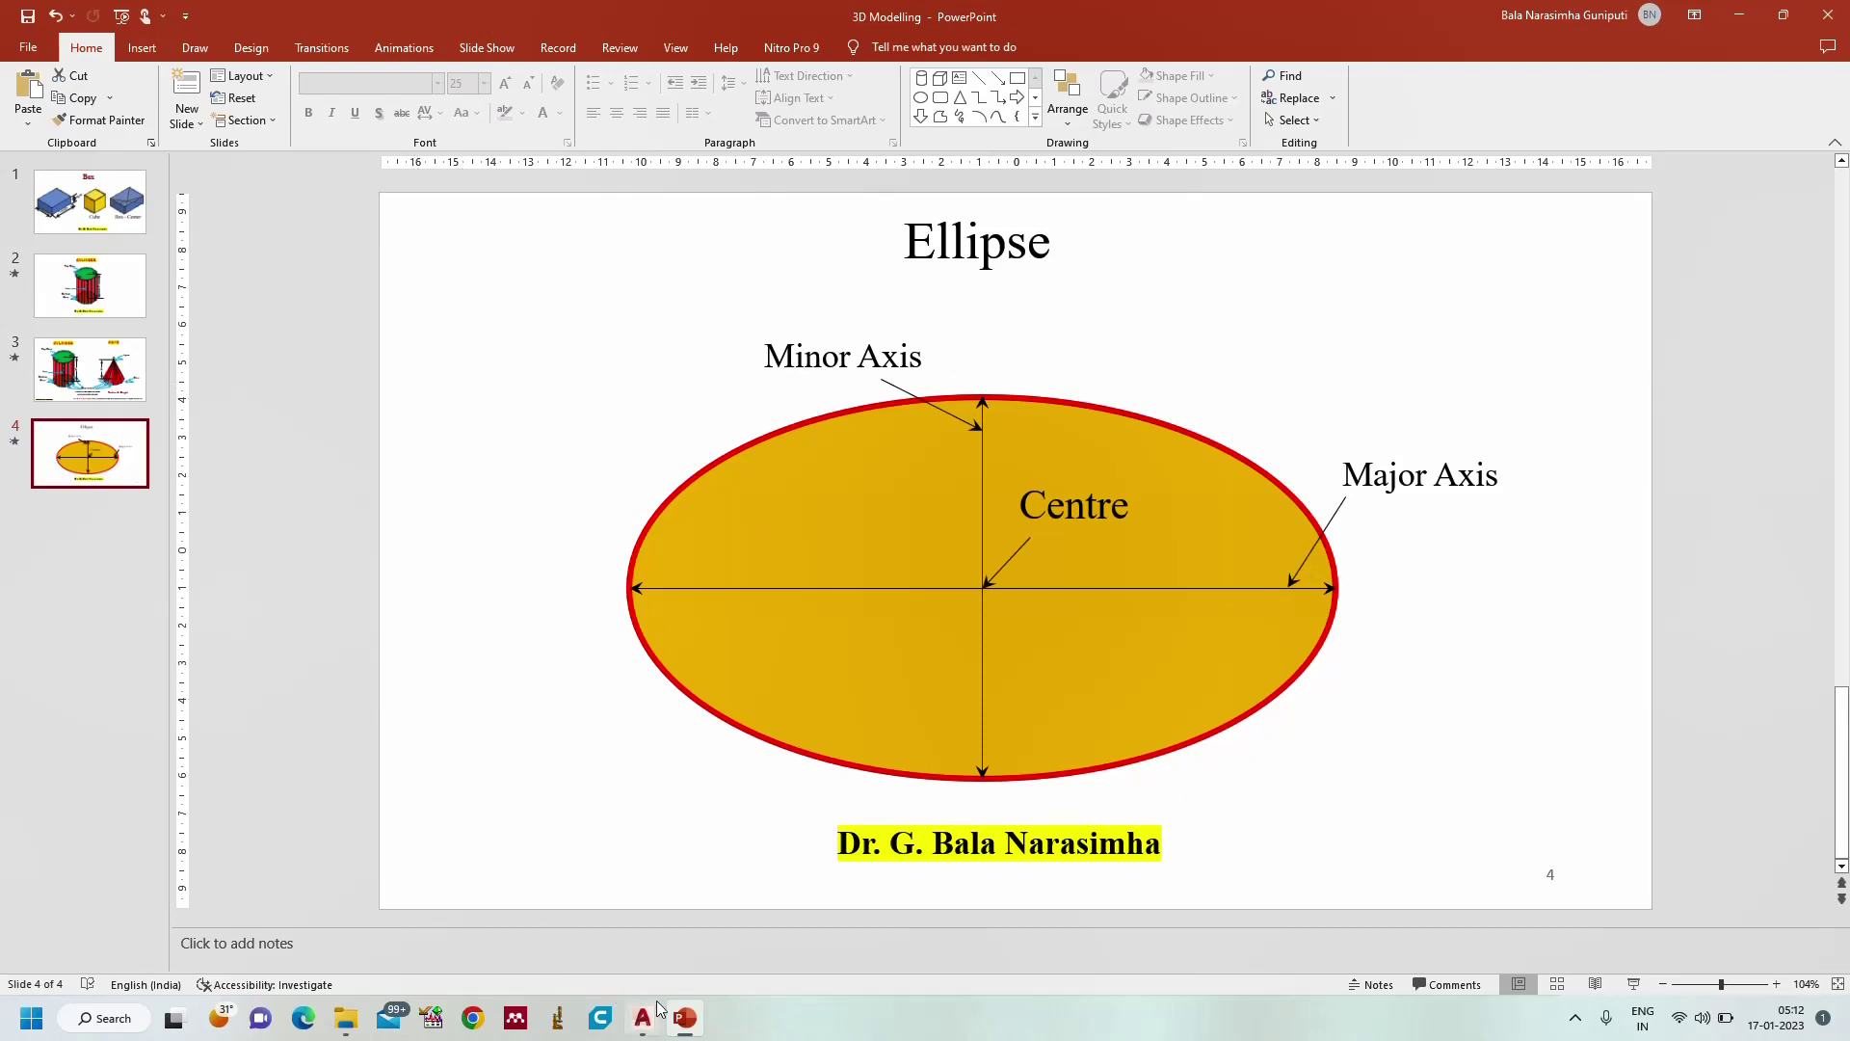
pyautogui.moveTo(652, 1028)
pyautogui.click(644, 911)
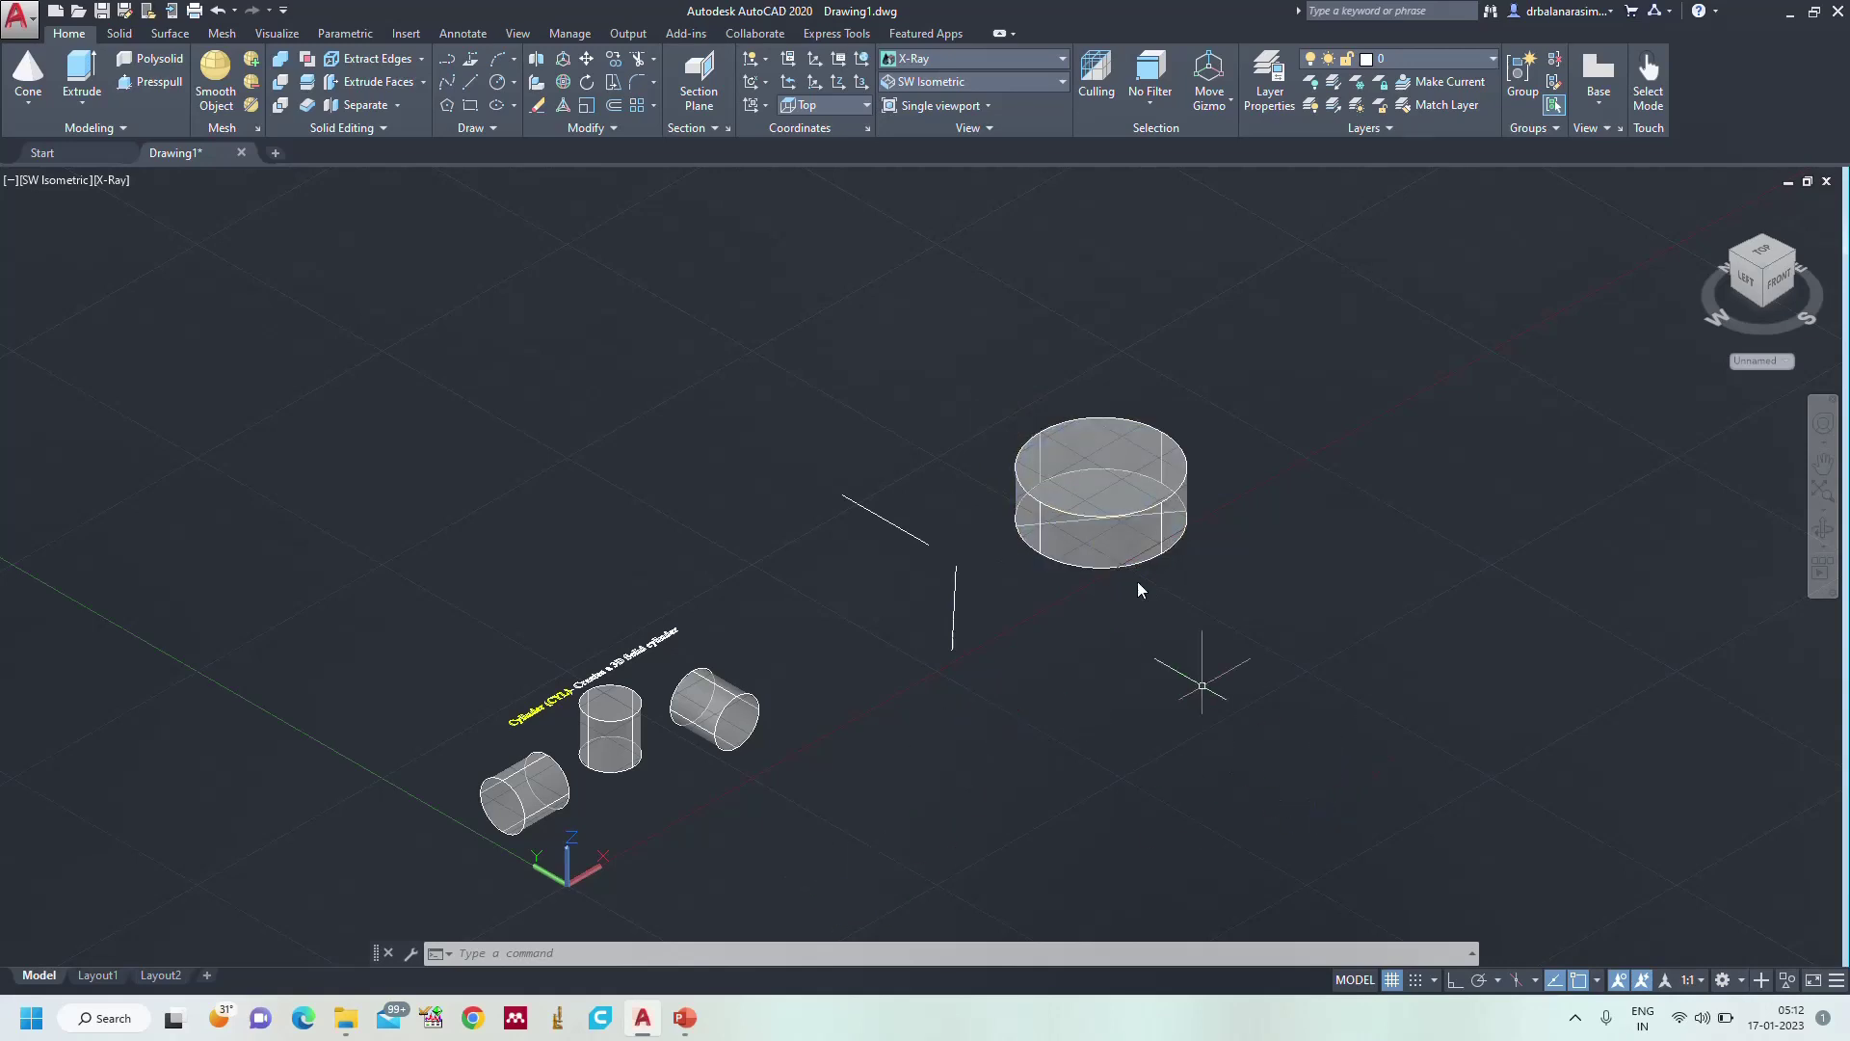
# - Start an Elliptical-base cylinder in the empty area in front of the 2P cylinder, with Ortho on and a first axis 200 units long
pyautogui.moveTo(1276, 677); pyautogui.dragTo(1020, 611, button='middle')
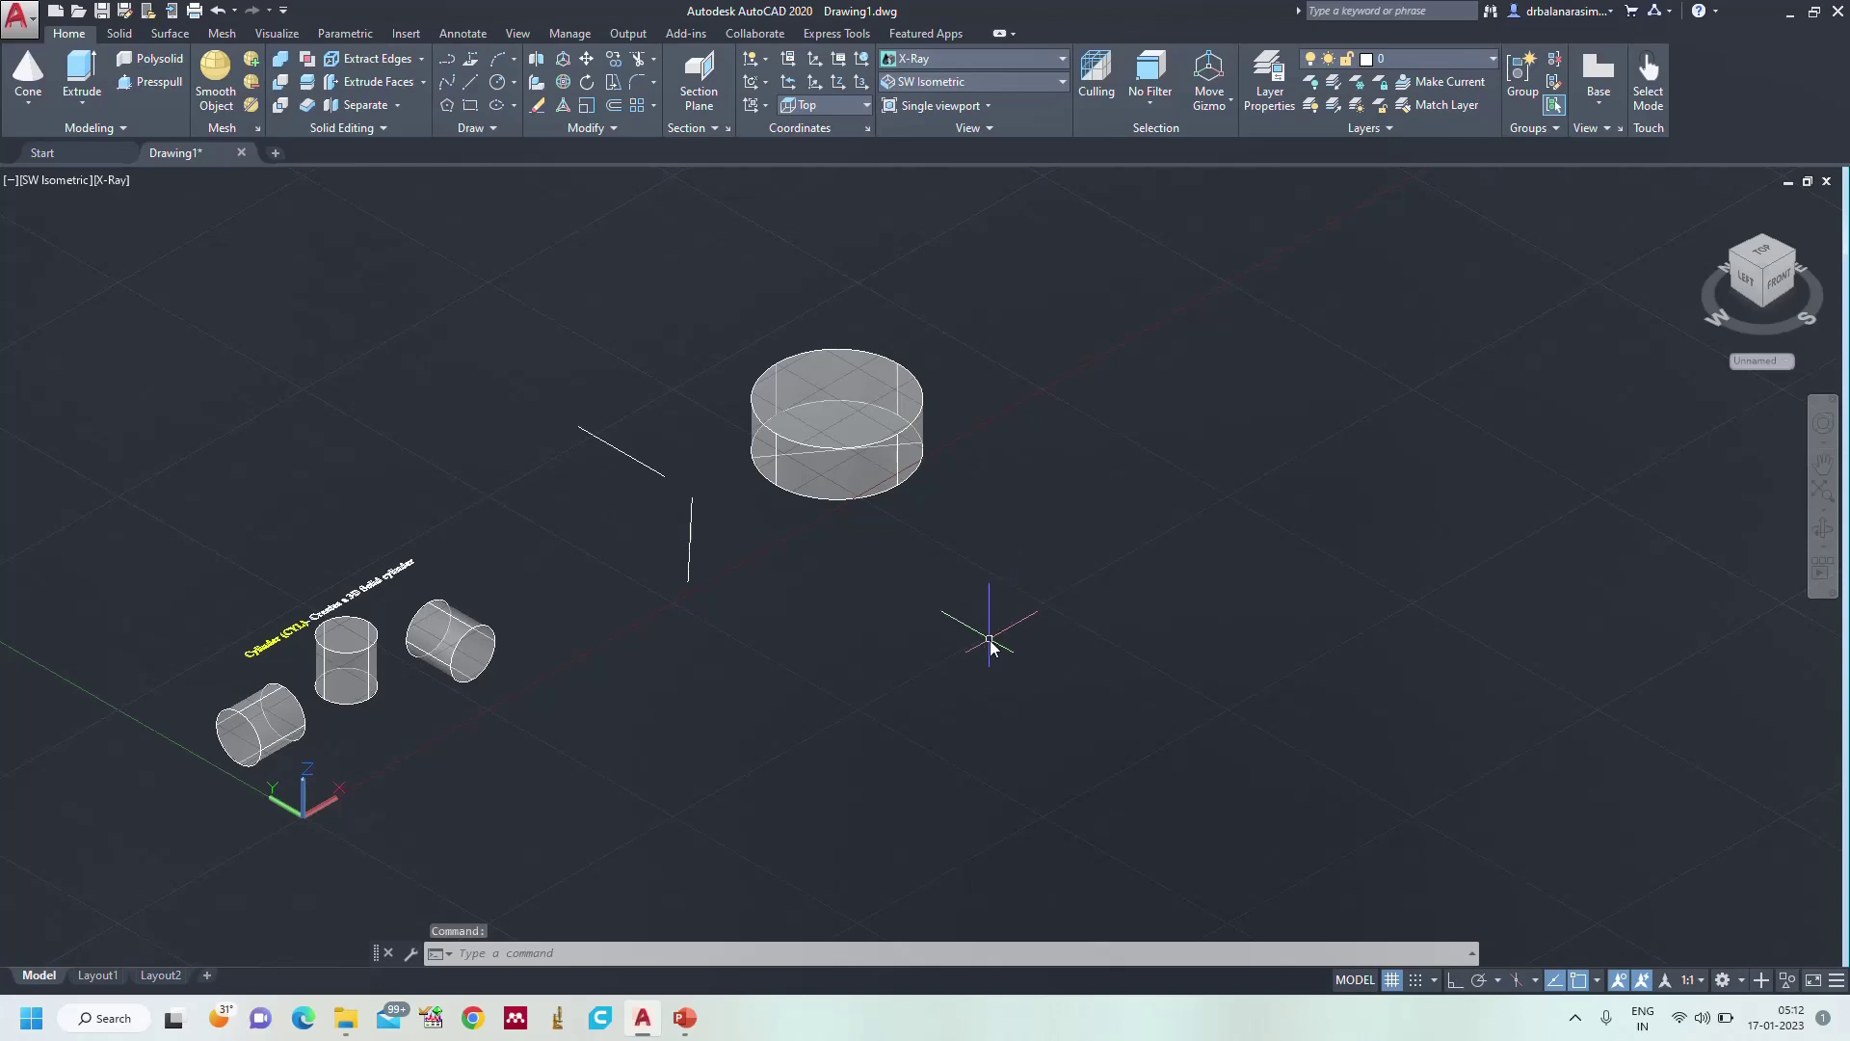
pyautogui.write('cyl')
pyautogui.press('Return')
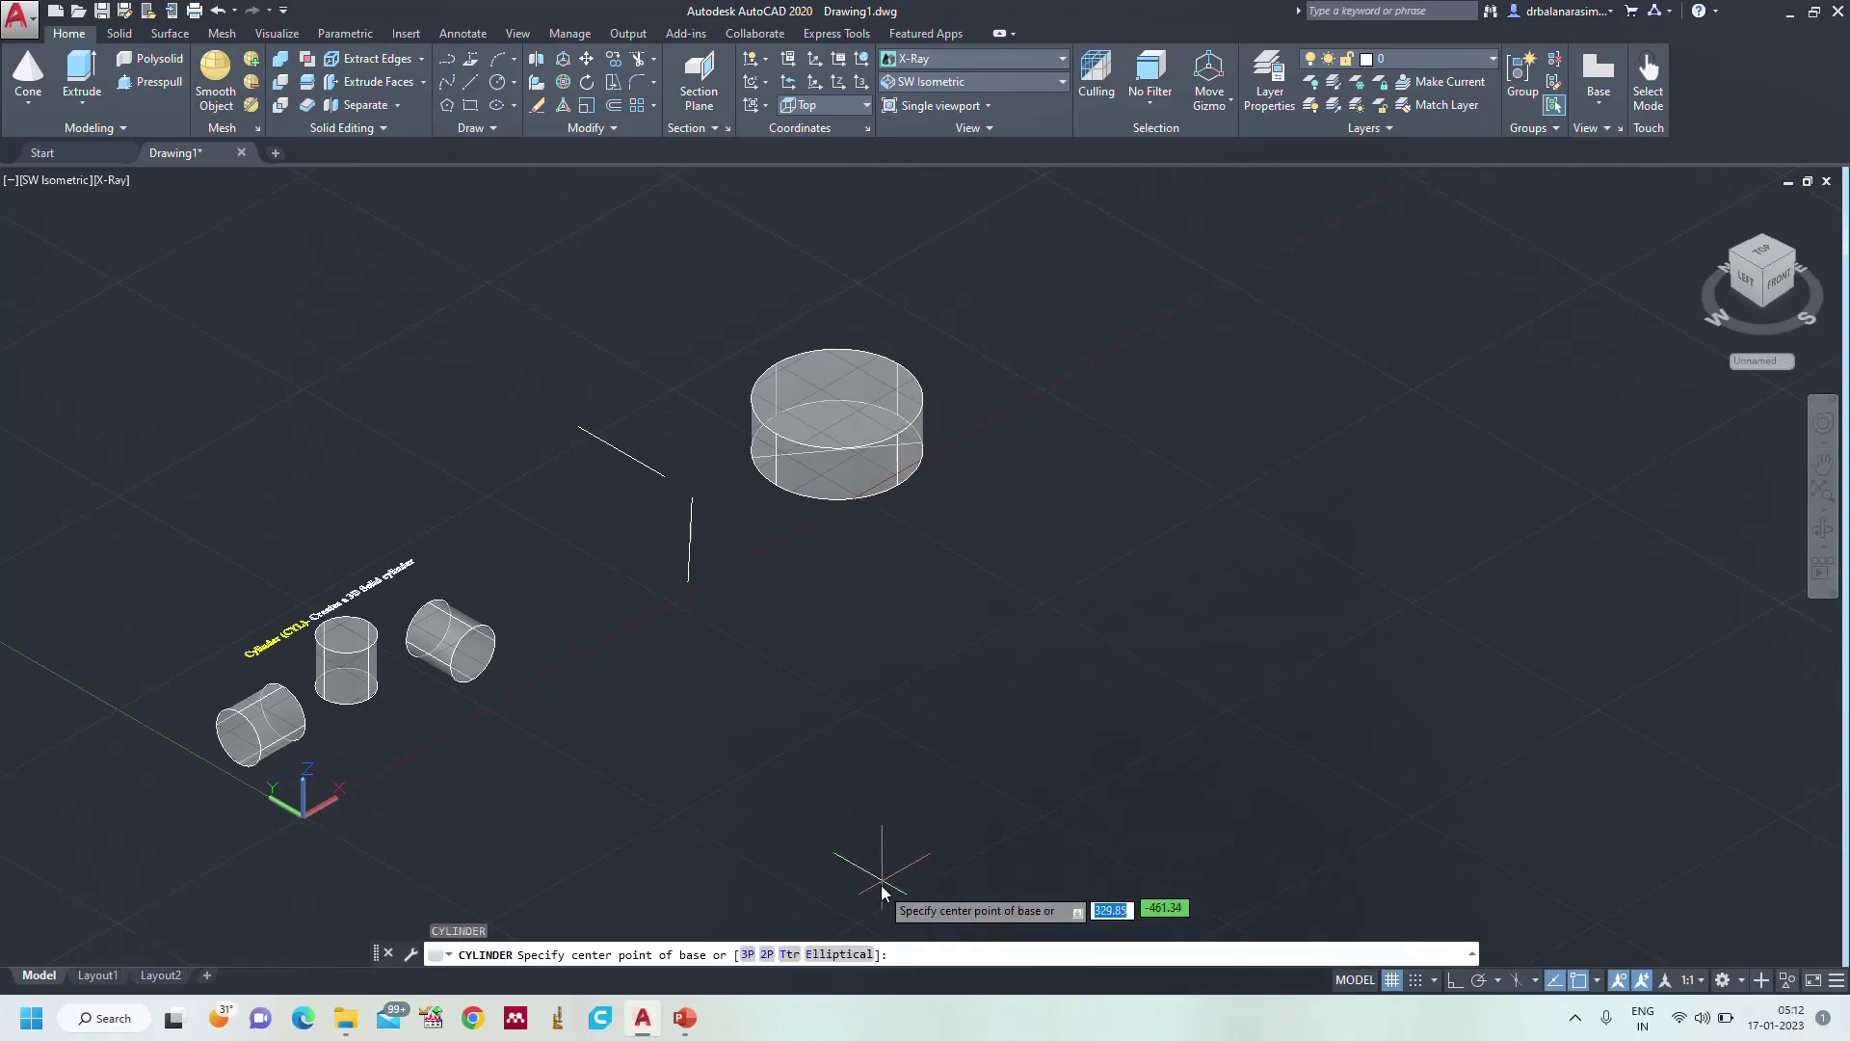
pyautogui.click(820, 954)
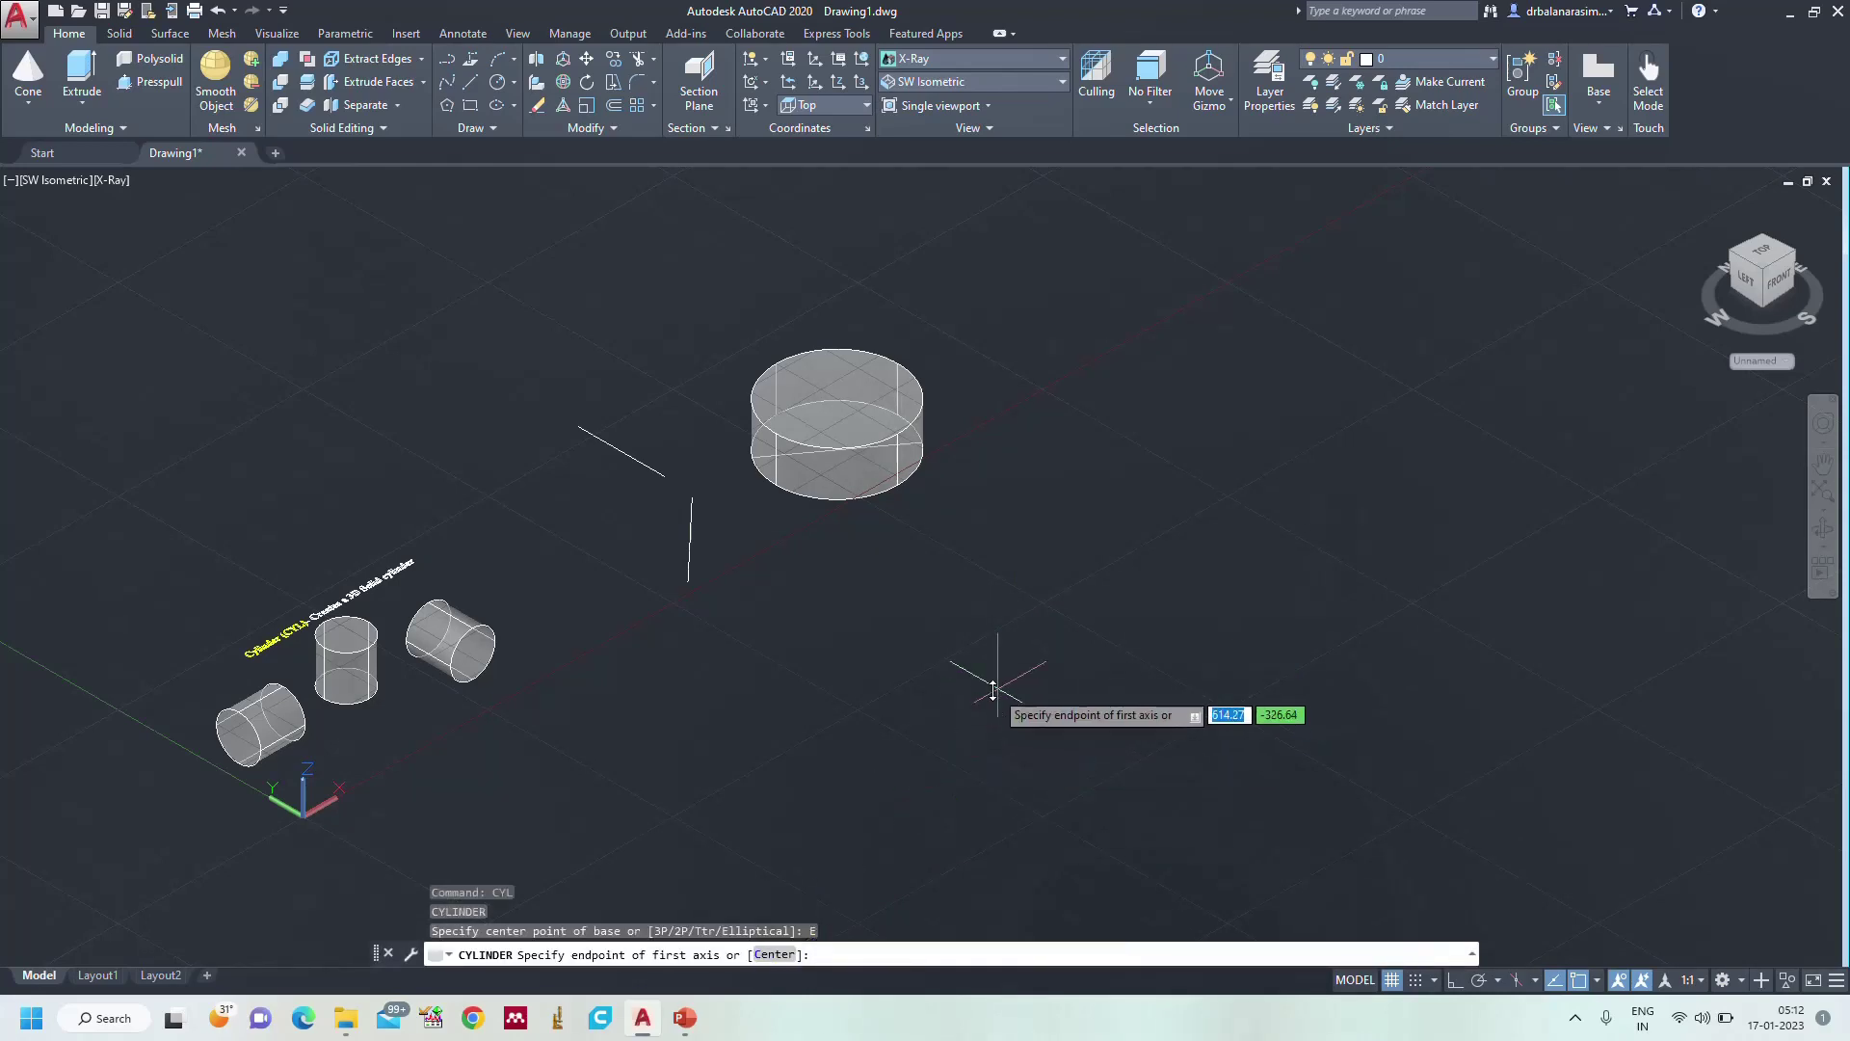
pyautogui.moveTo(693, 1034)
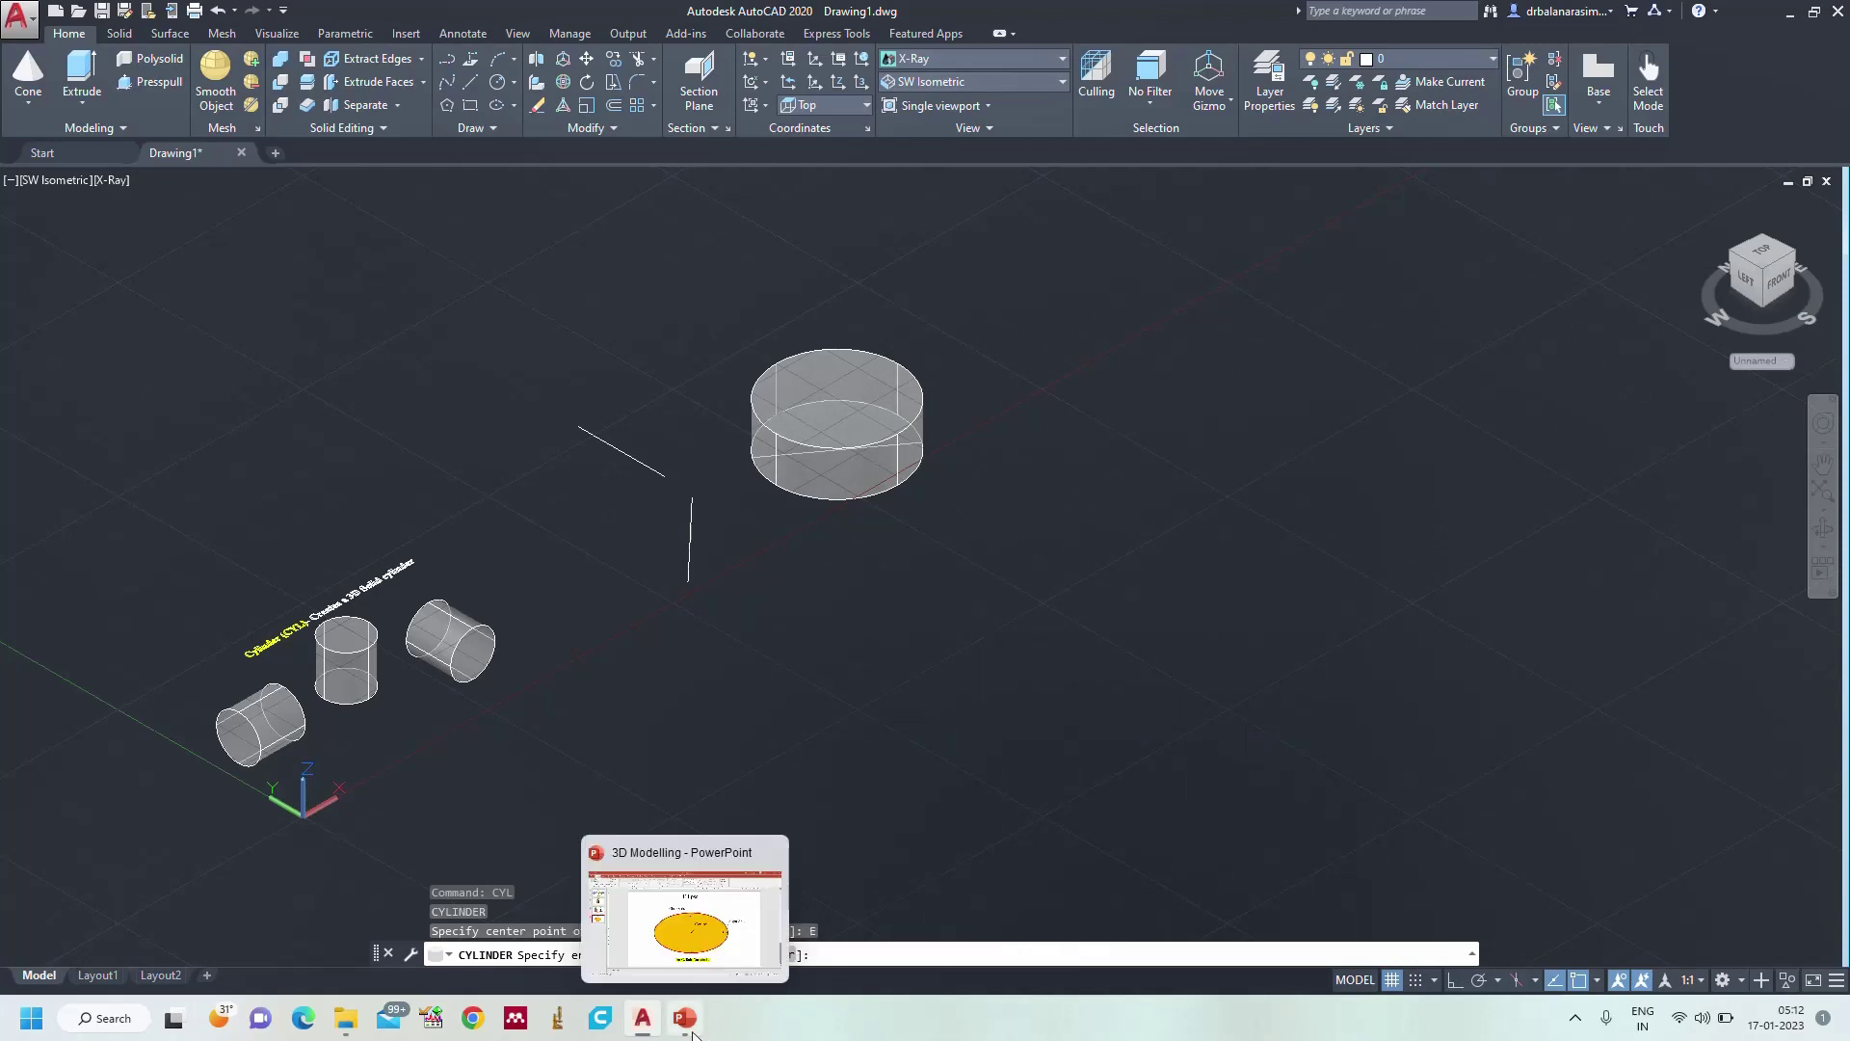
pyautogui.moveTo(694, 940)
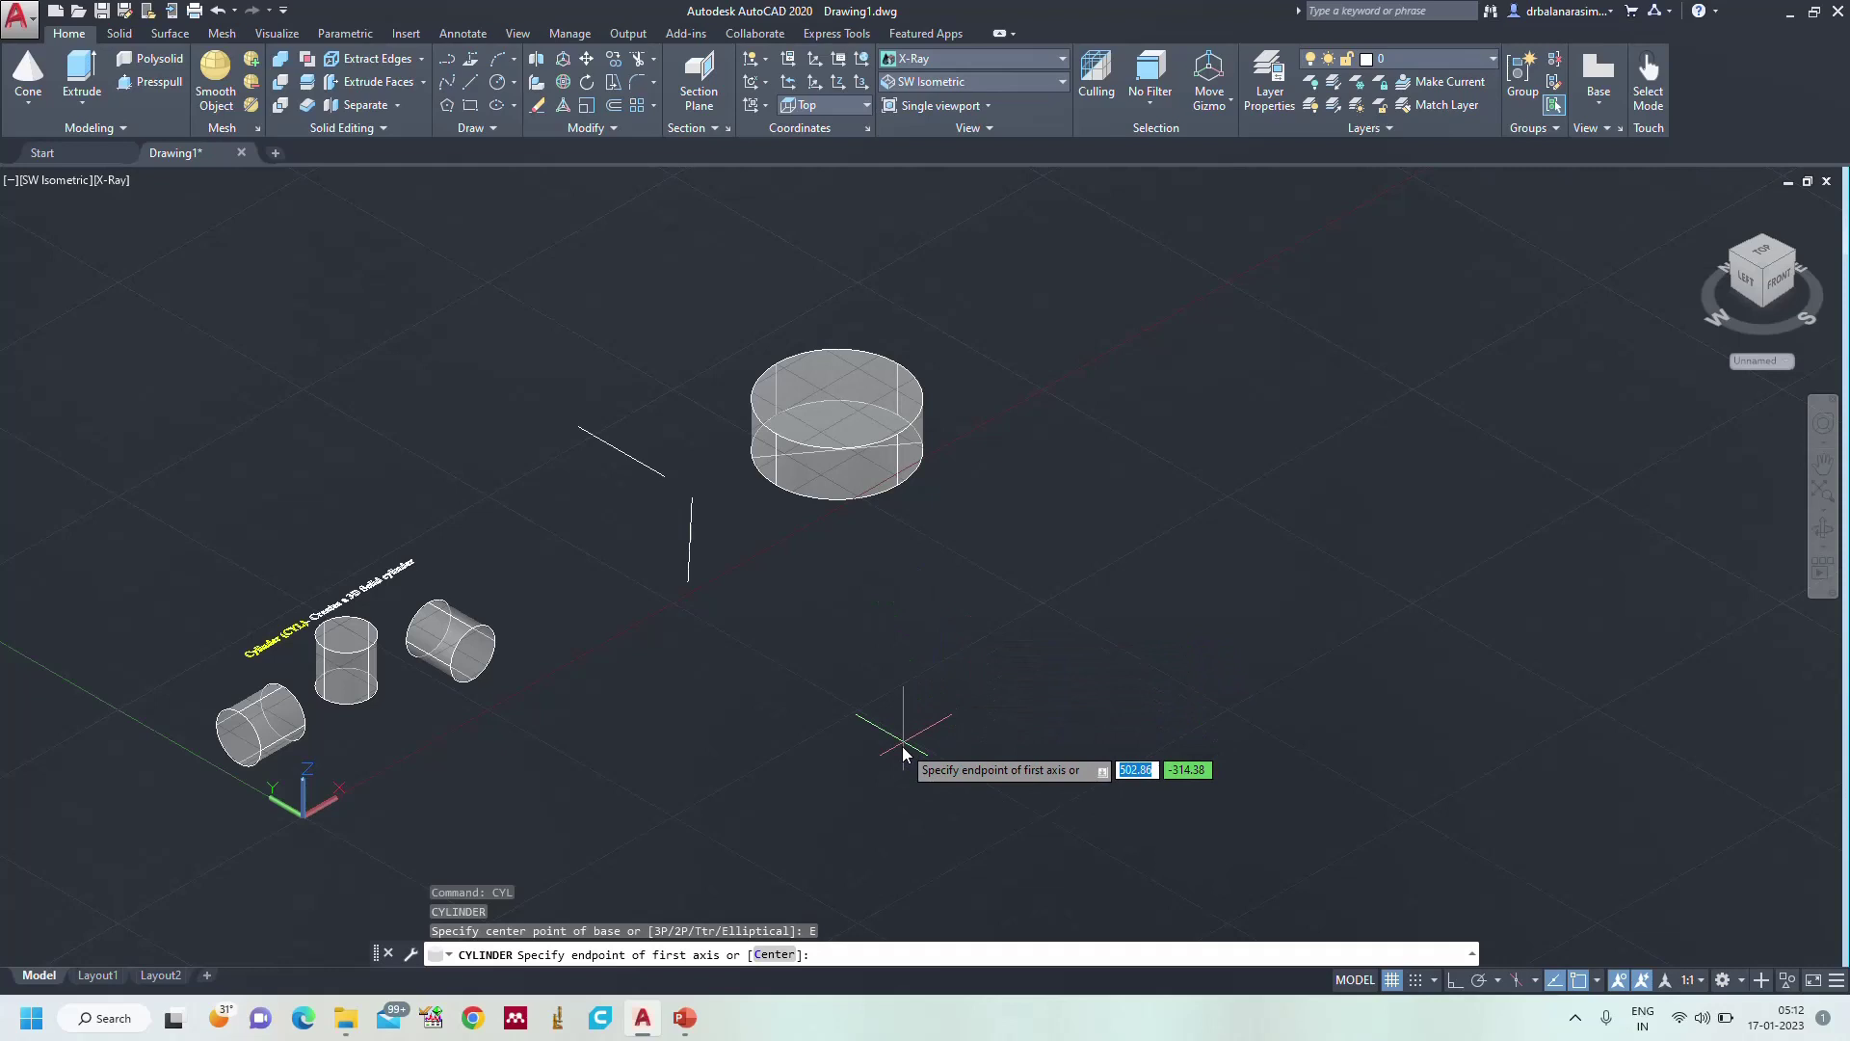
pyautogui.click(904, 752)
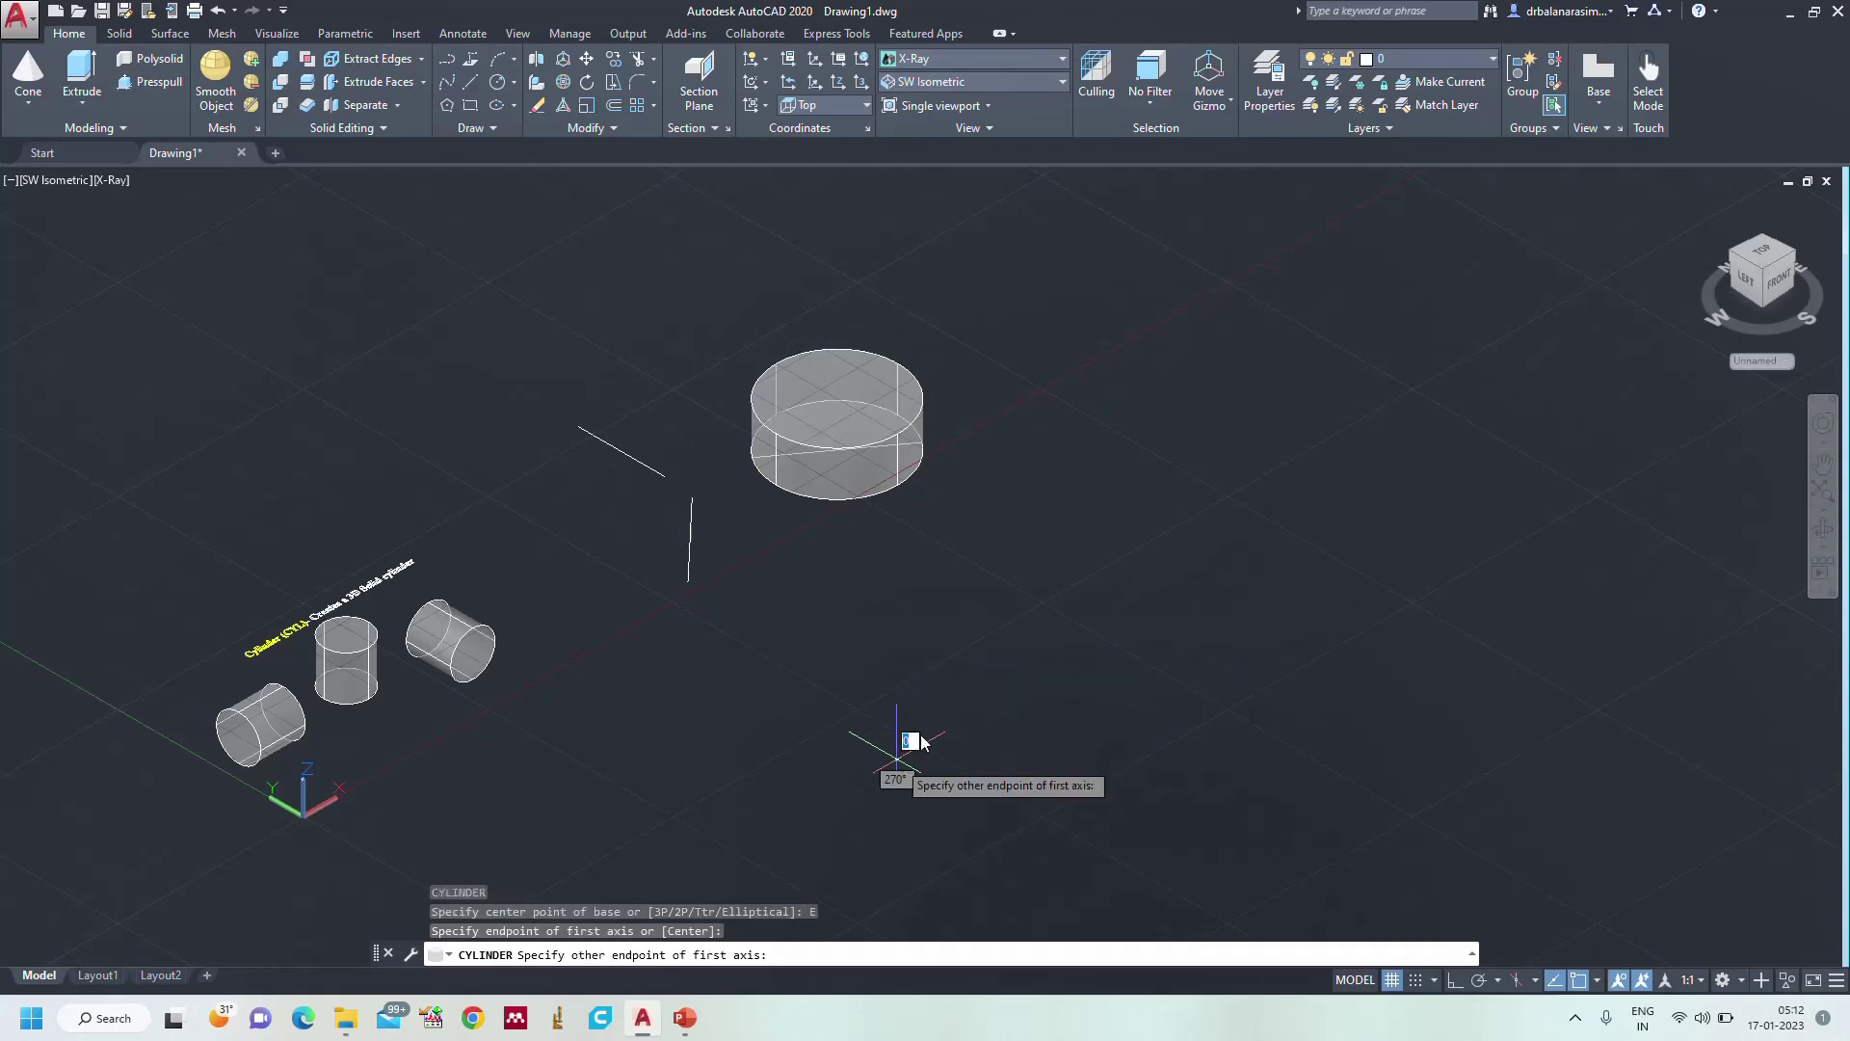
pyautogui.click(1455, 980)
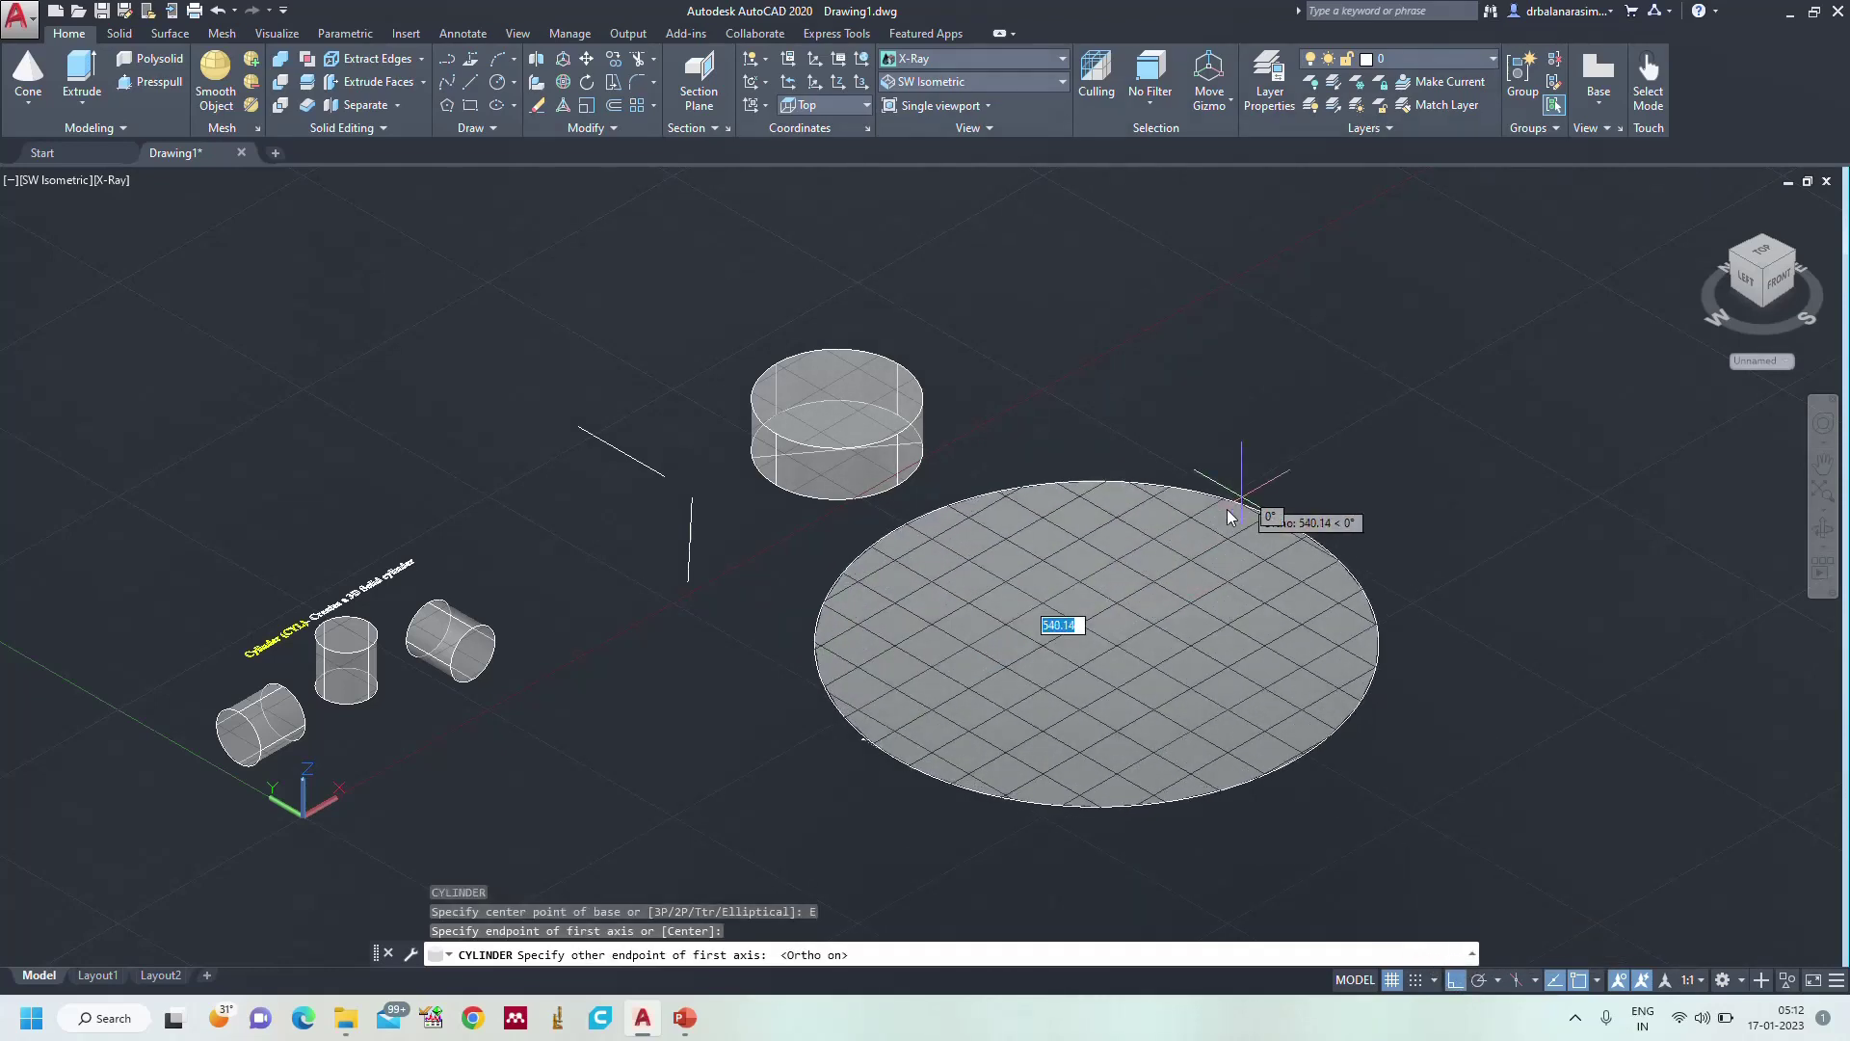
pyautogui.write('200')
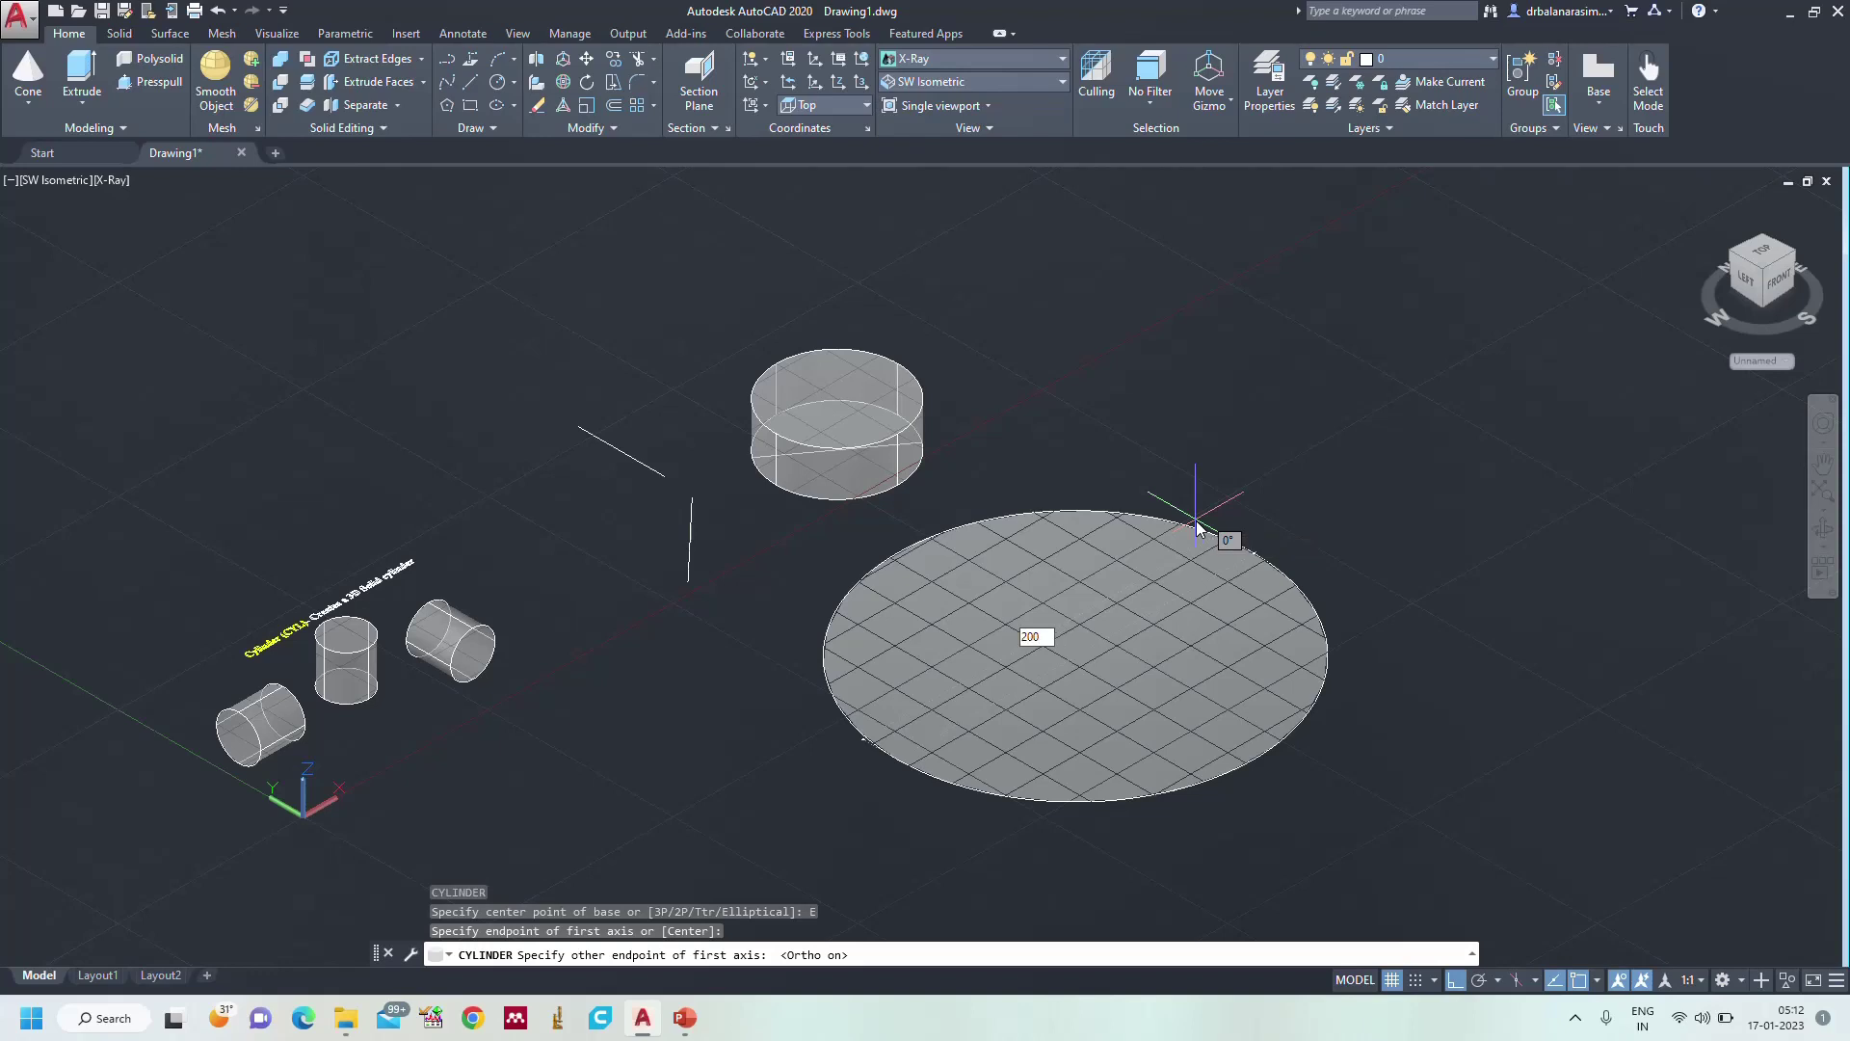
pyautogui.press('Return')
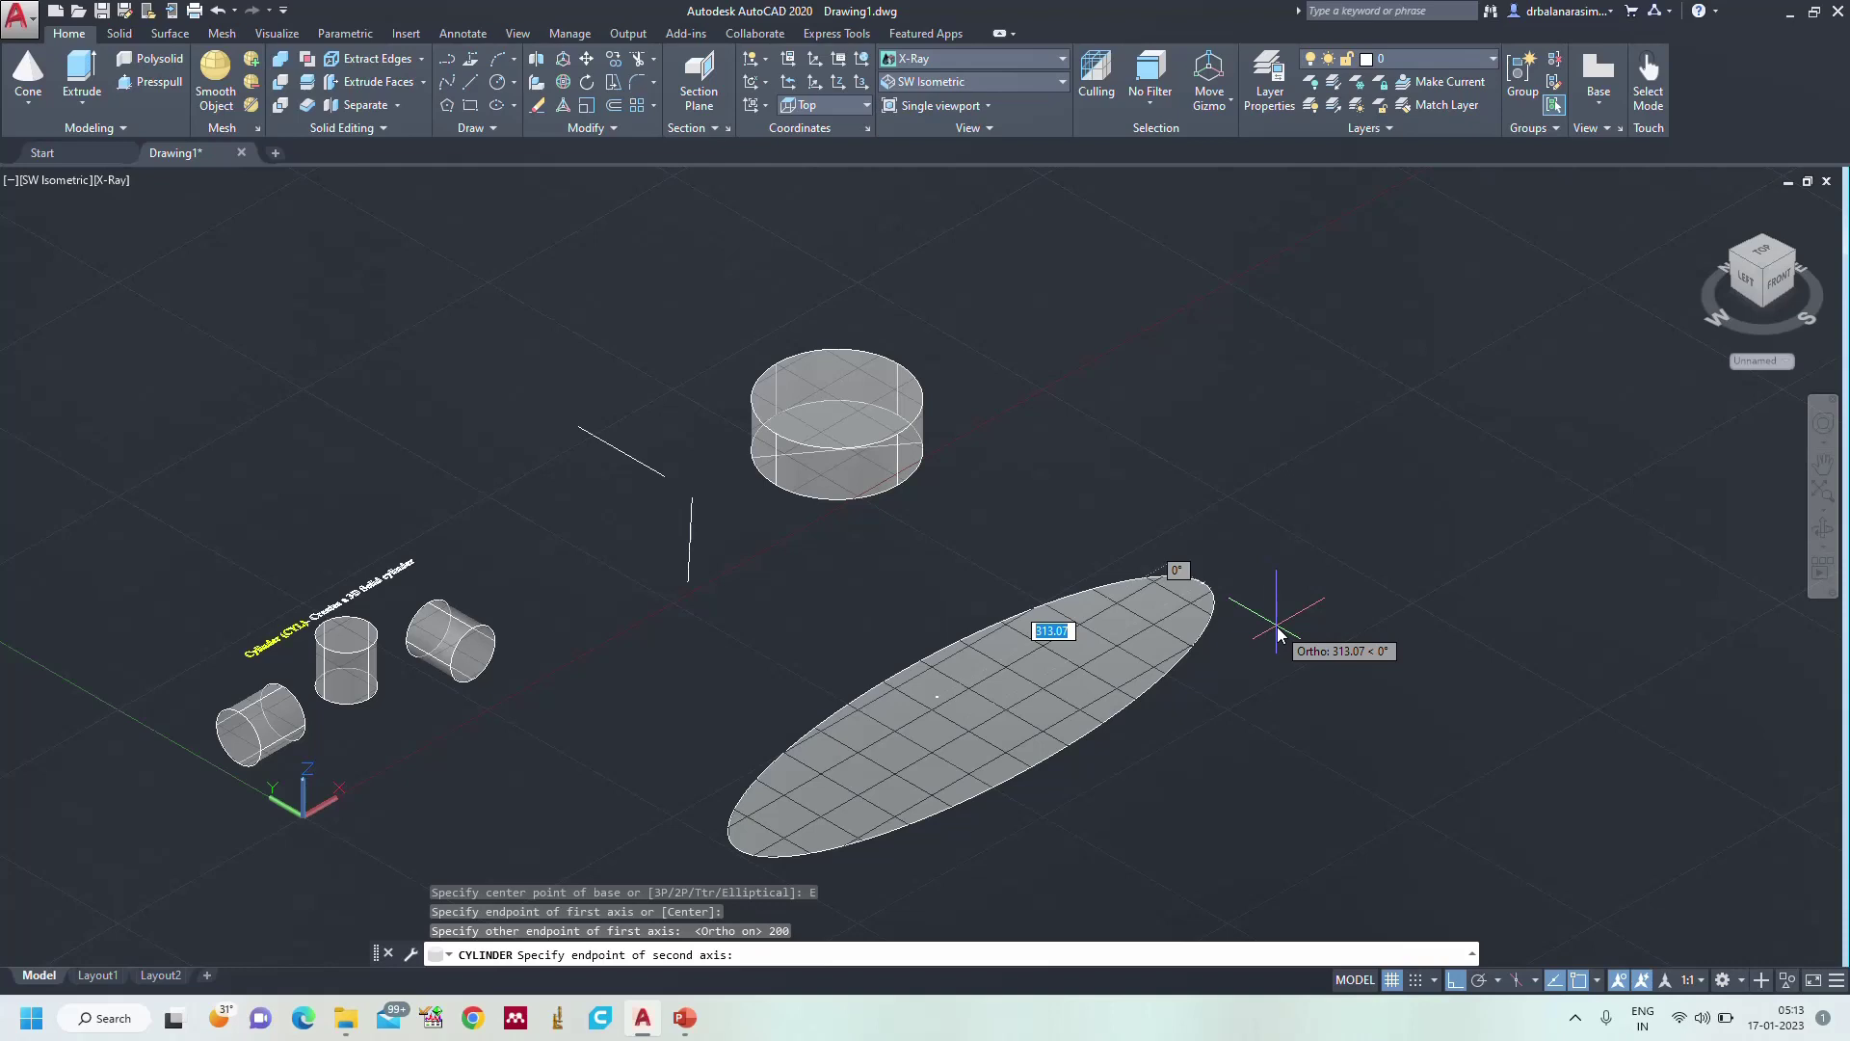
# - Set the elliptical base's second axis endpoint distance to 50 and the cylinder height to 80 units
pyautogui.write('50')
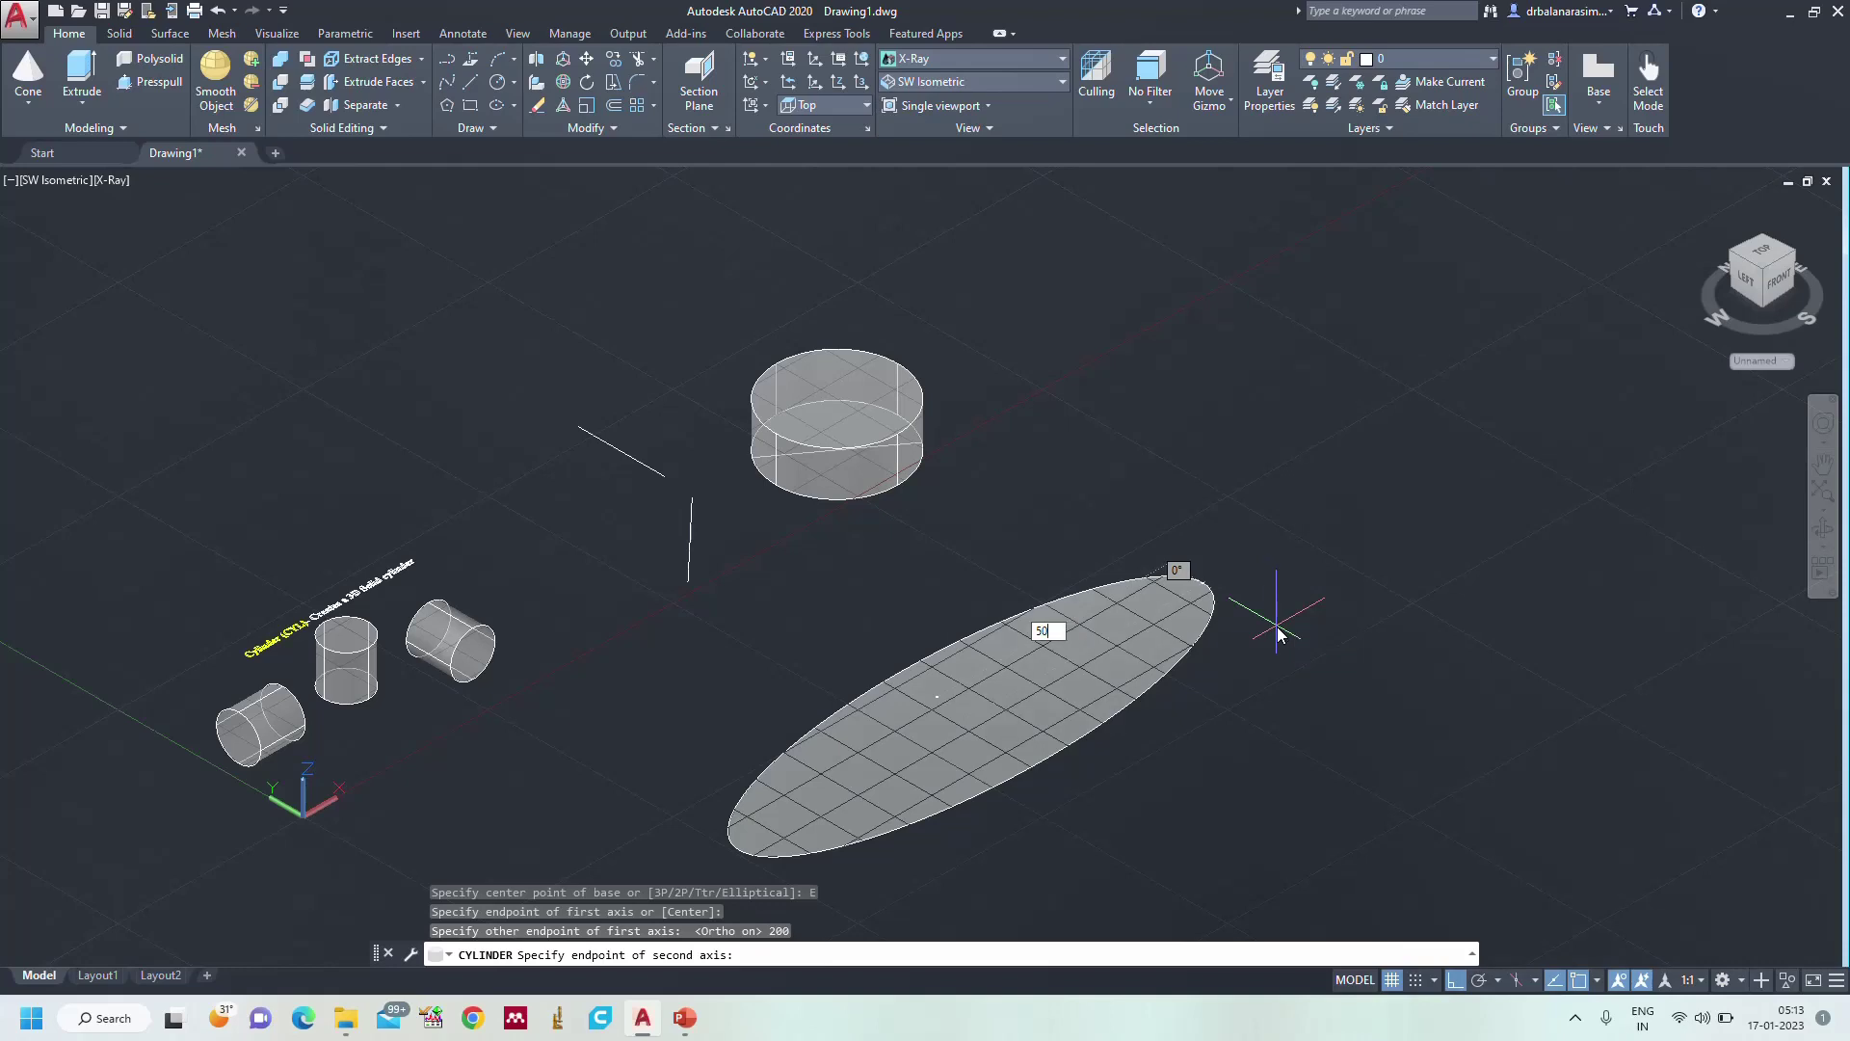
pyautogui.press('Return')
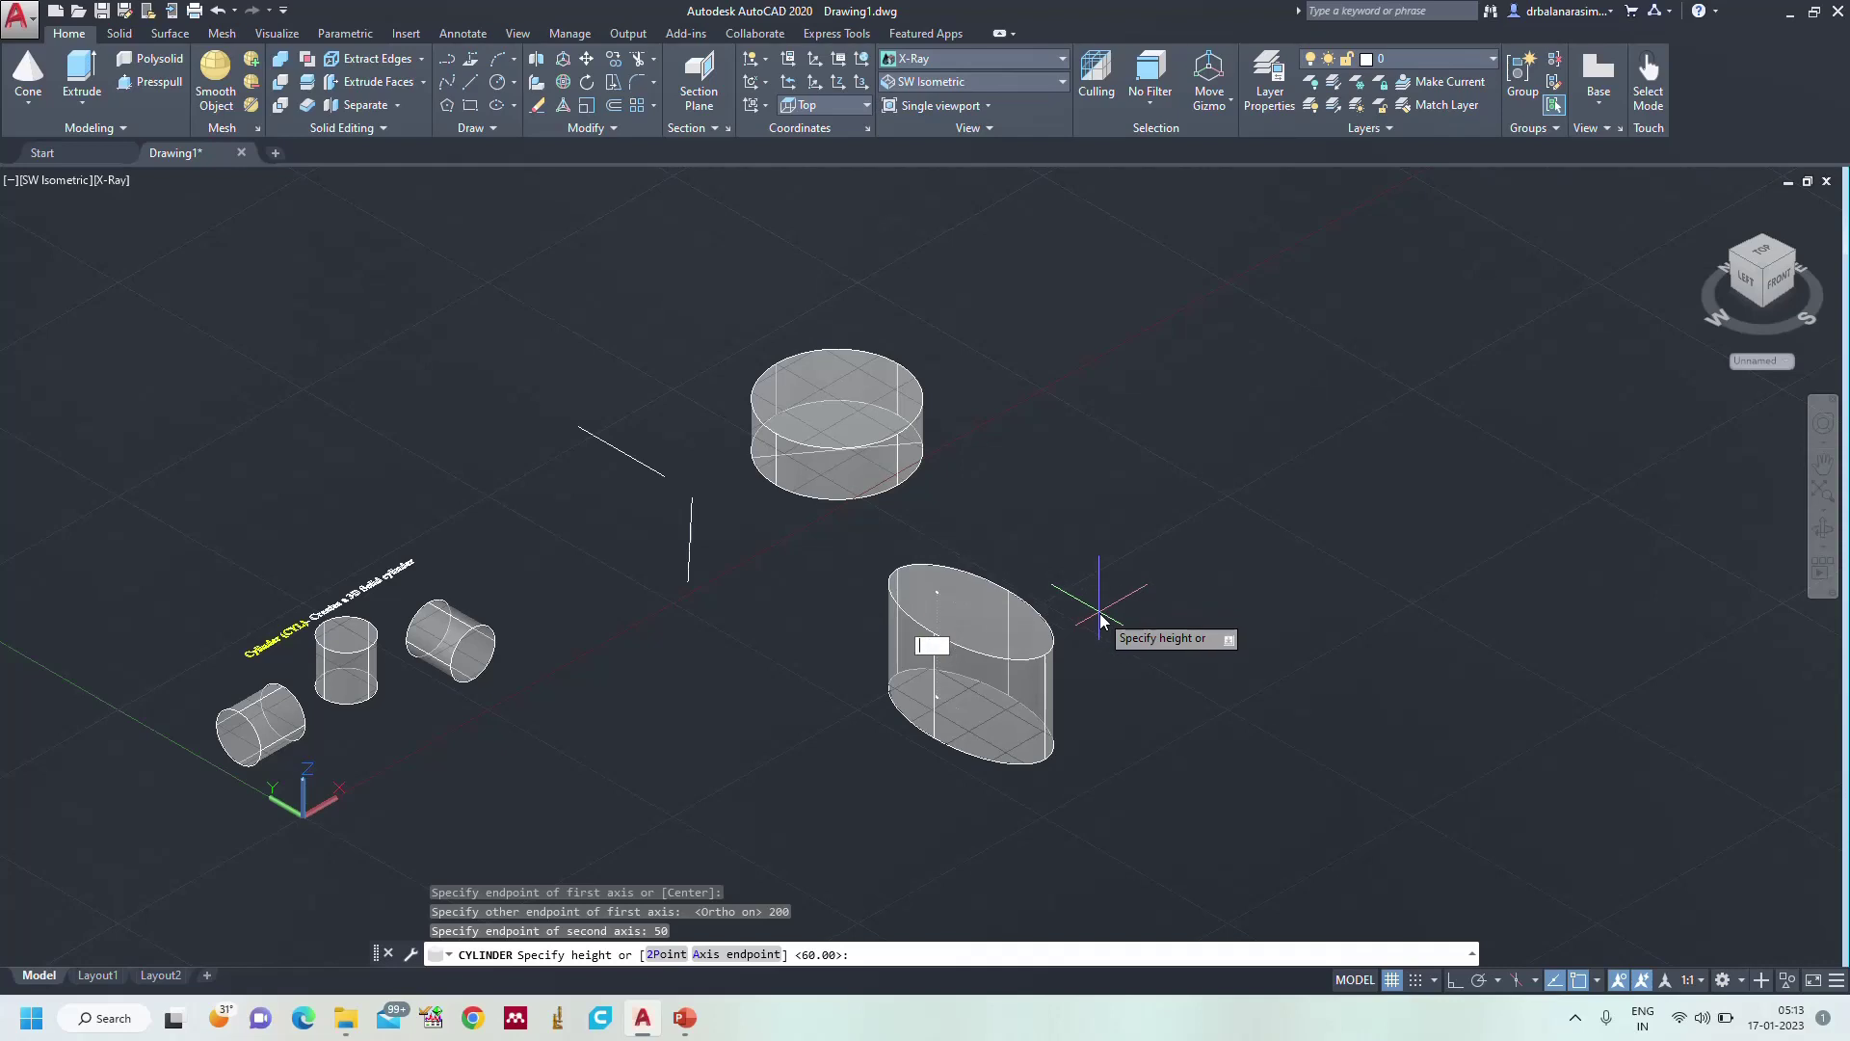
pyautogui.write('80')
pyautogui.press('Return')
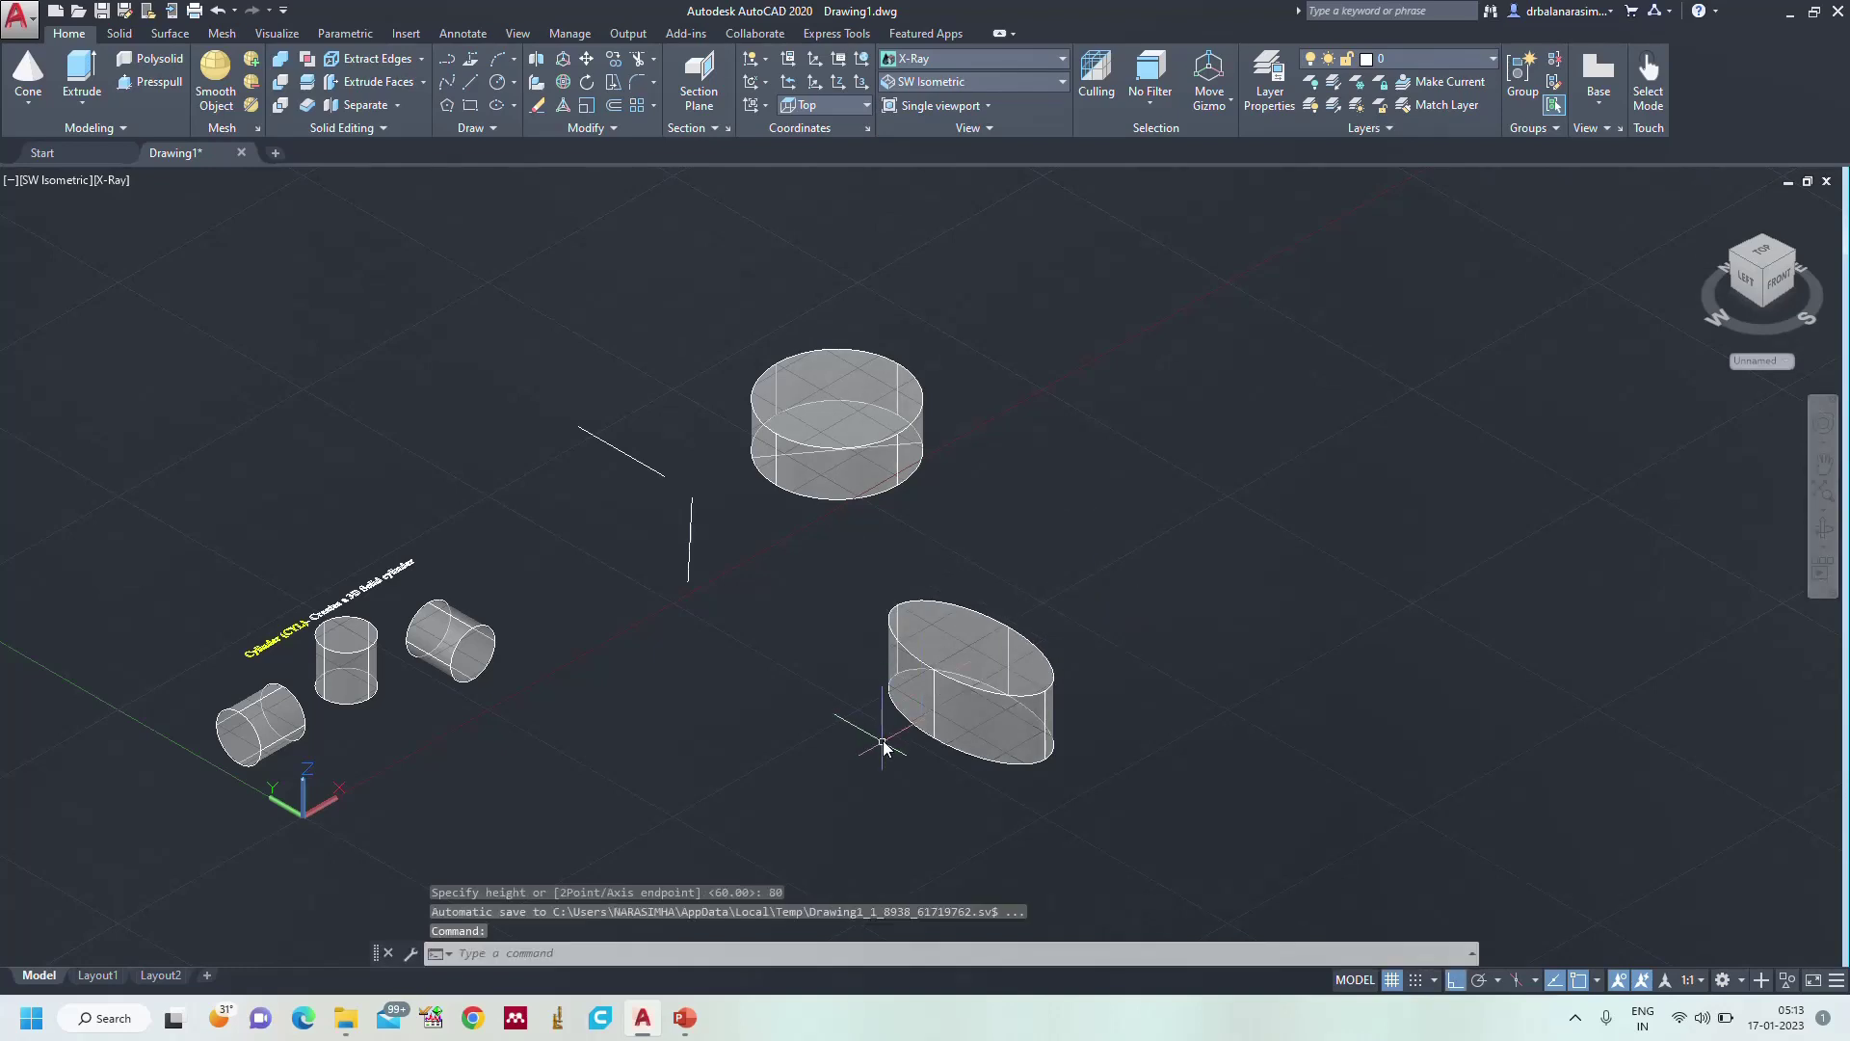
pyautogui.scroll(3, 1087, 675)
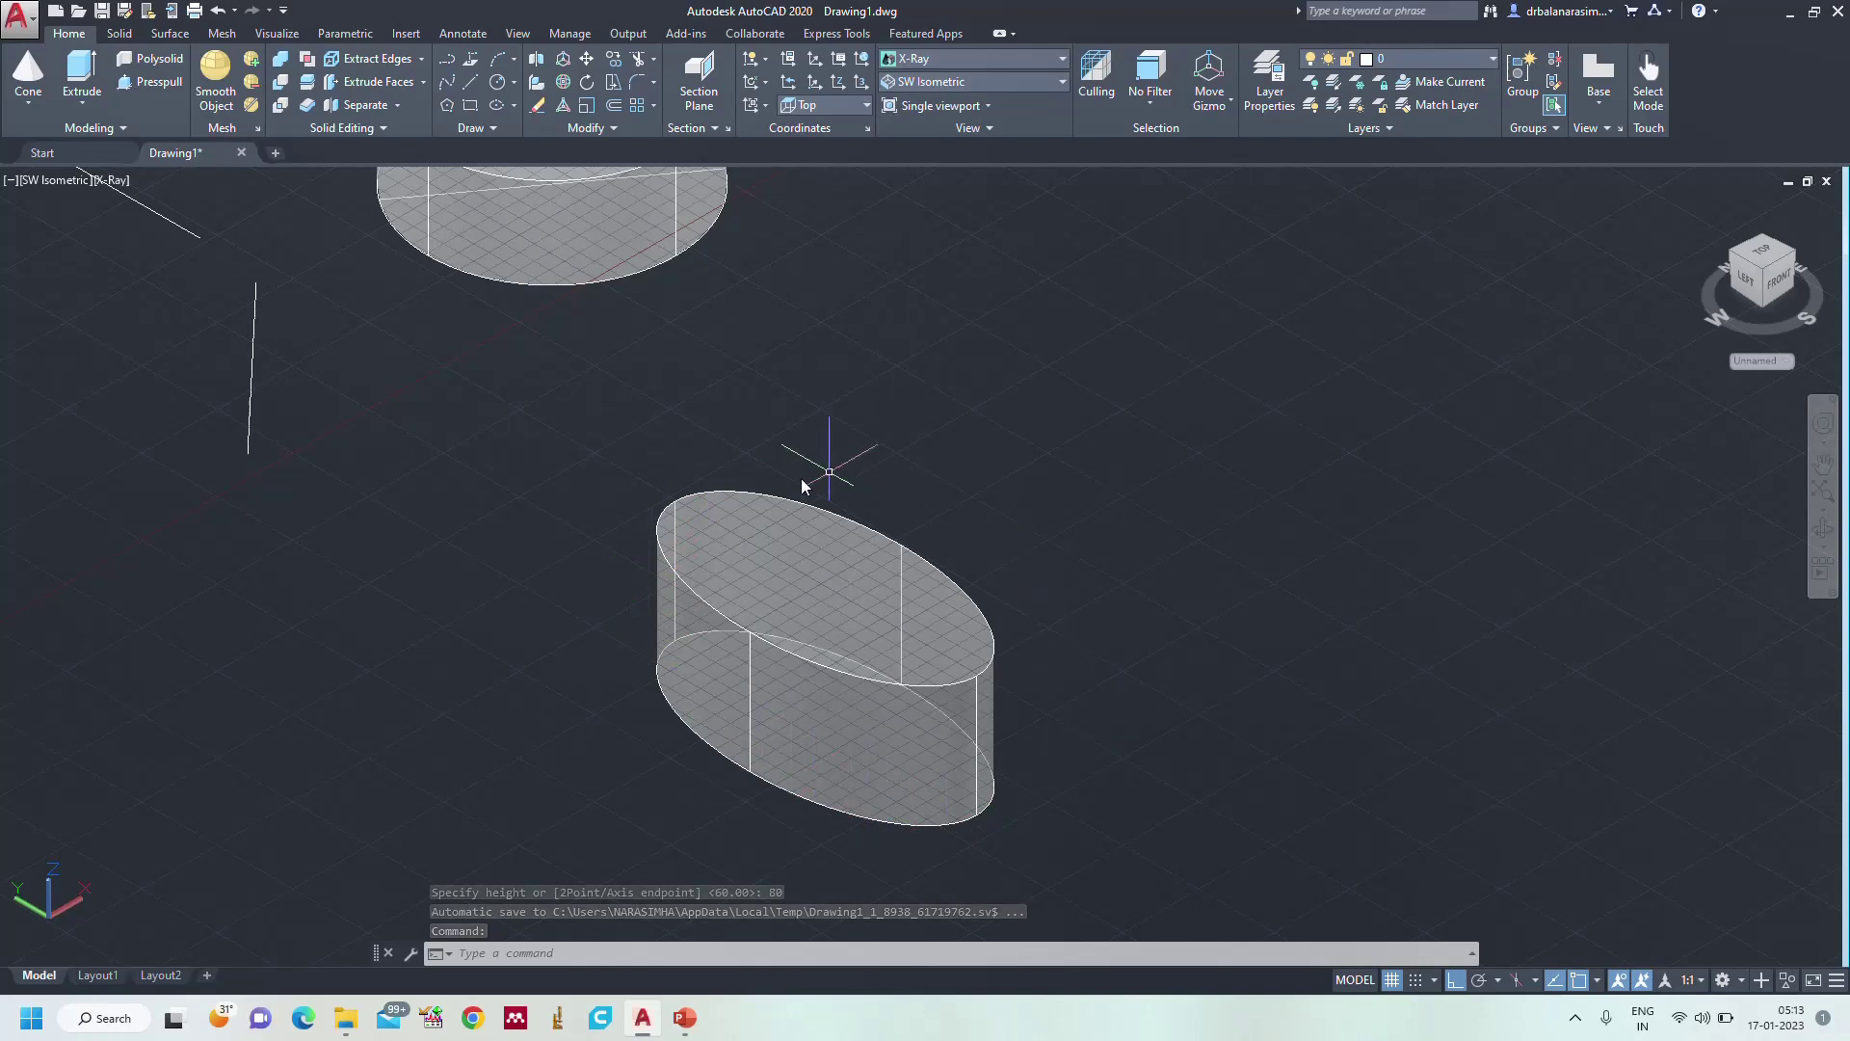
pyautogui.scroll(-4, 1068, 640)
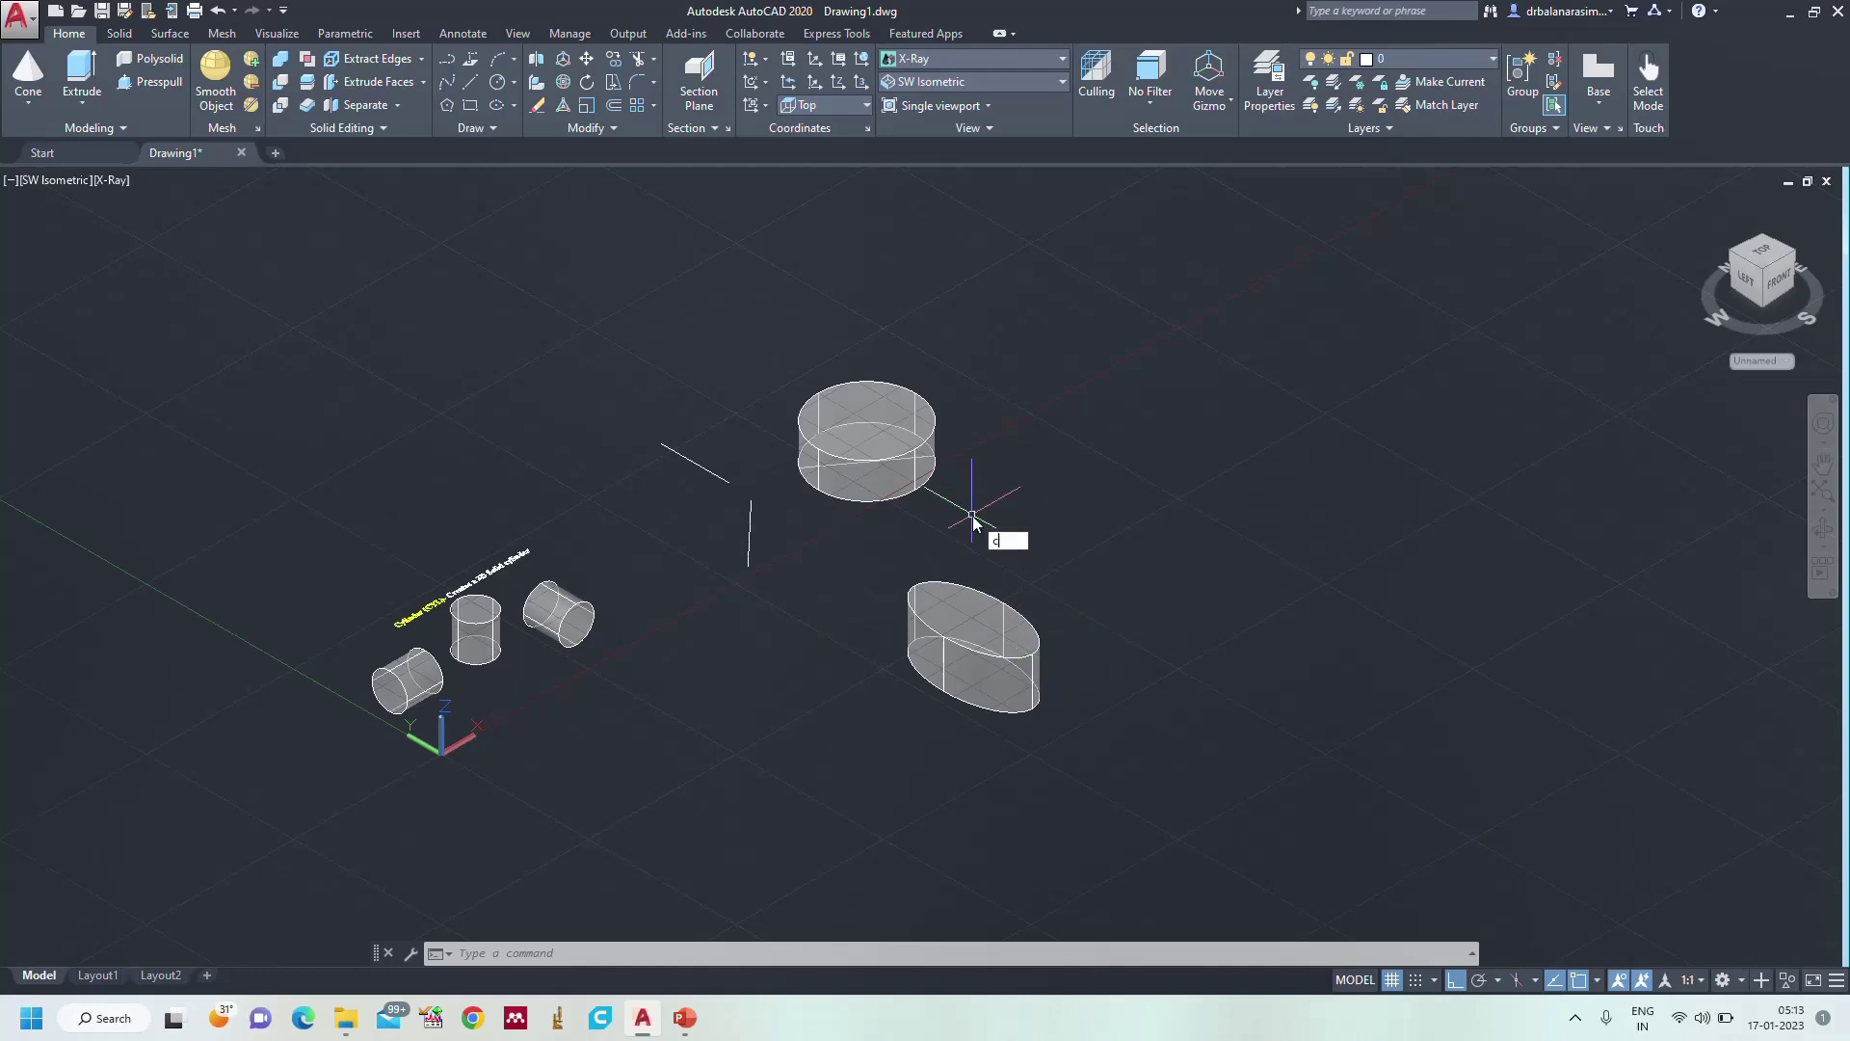
pyautogui.press('Return')
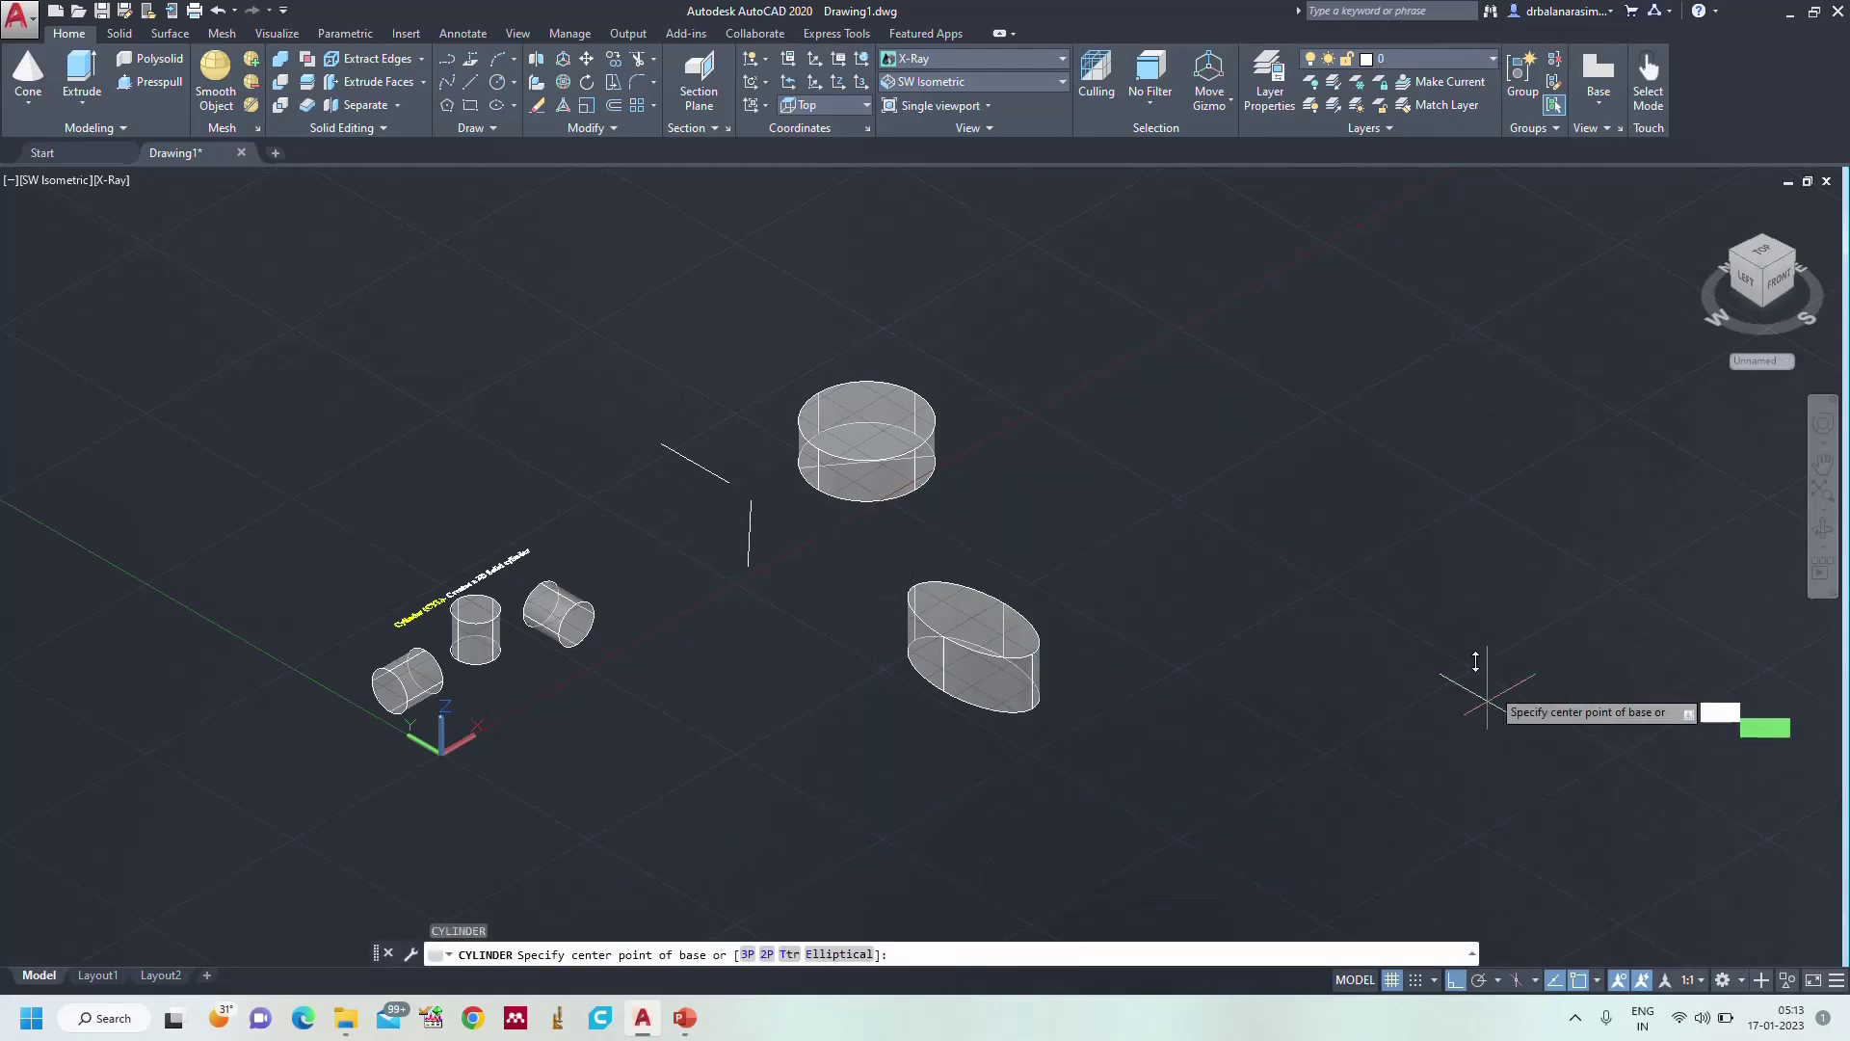
pyautogui.click(1198, 679)
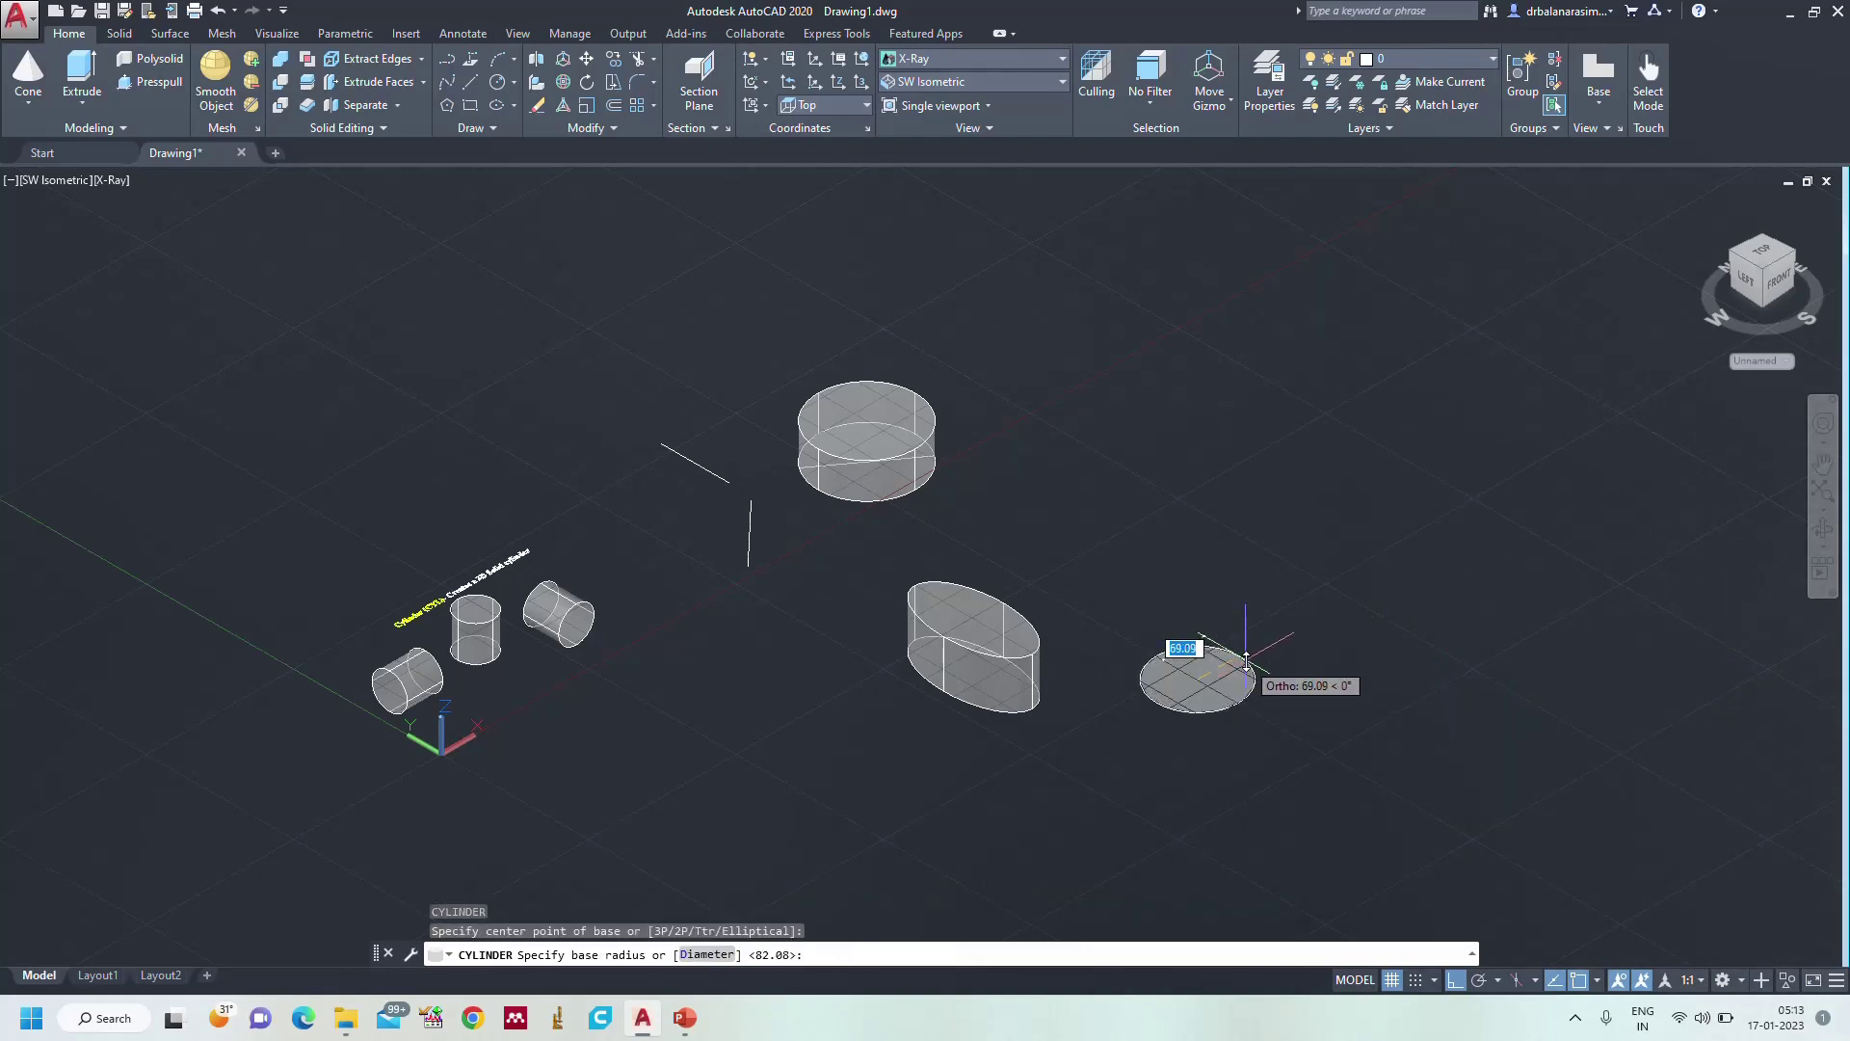
pyautogui.write('30')
pyautogui.press('Return')
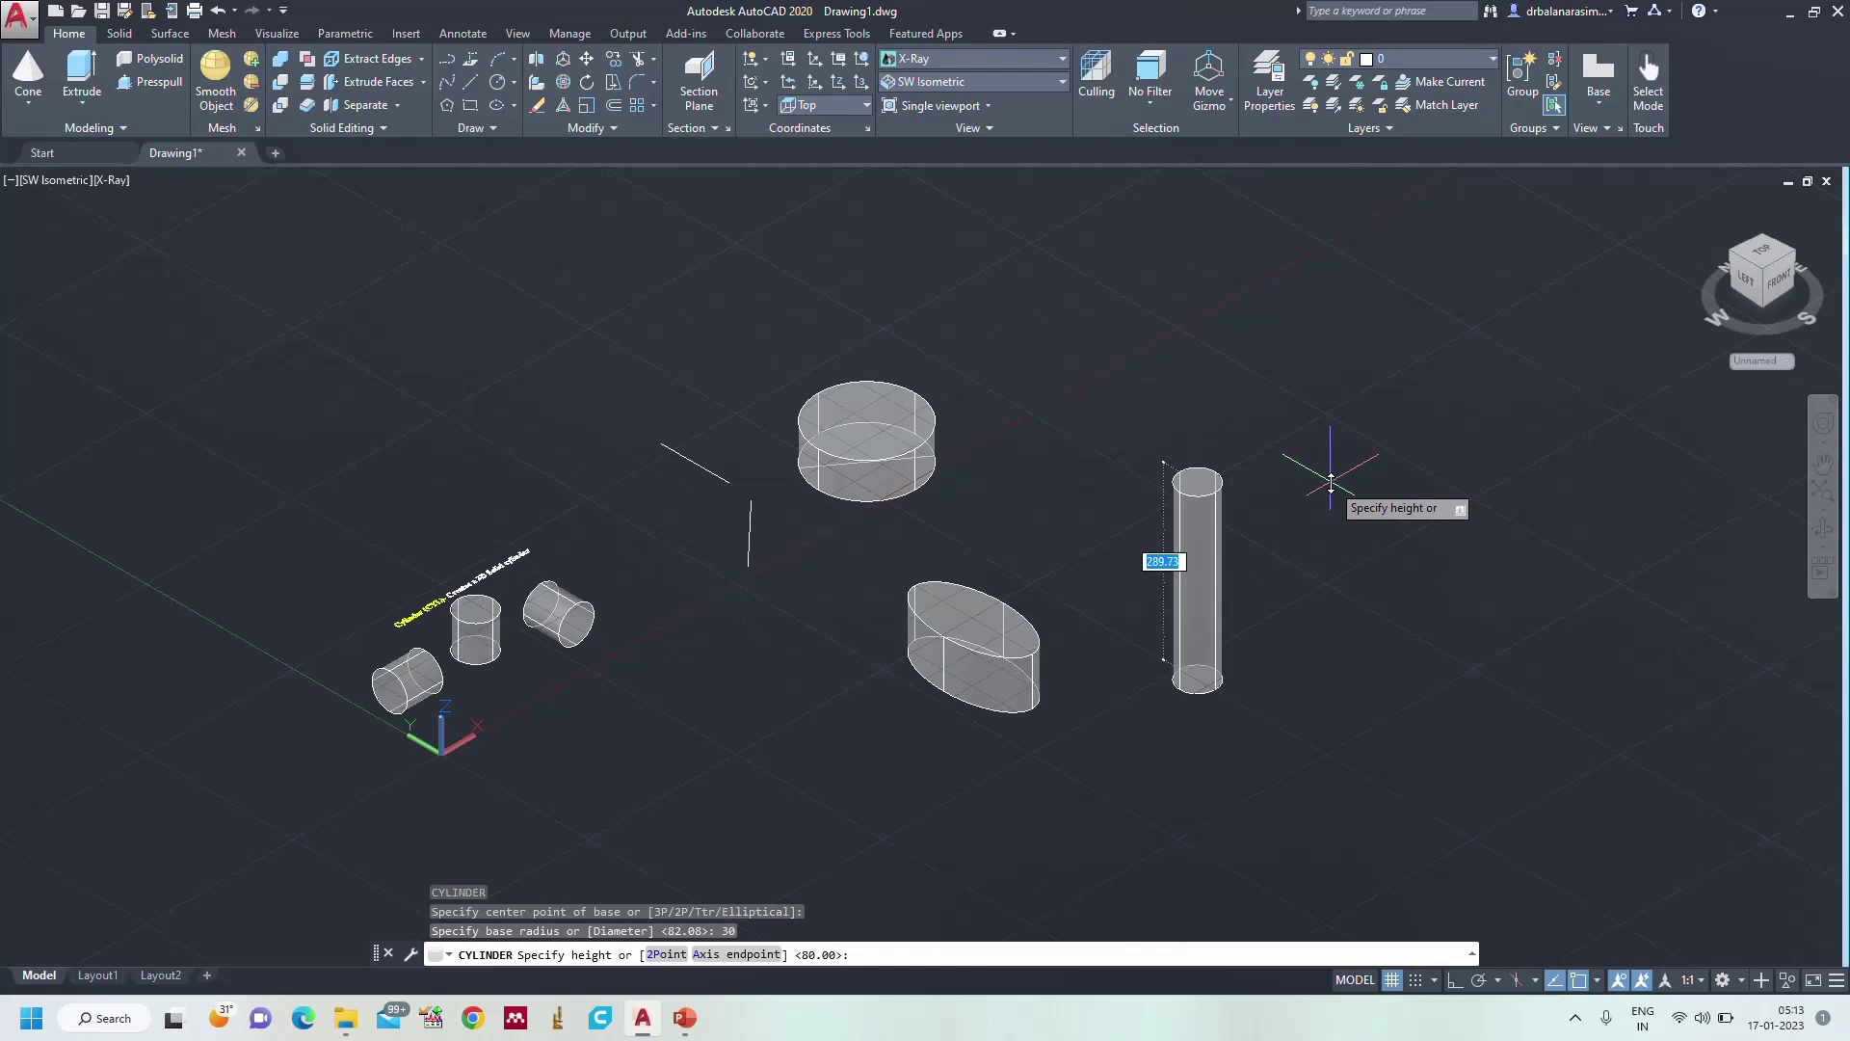
pyautogui.press('Escape')
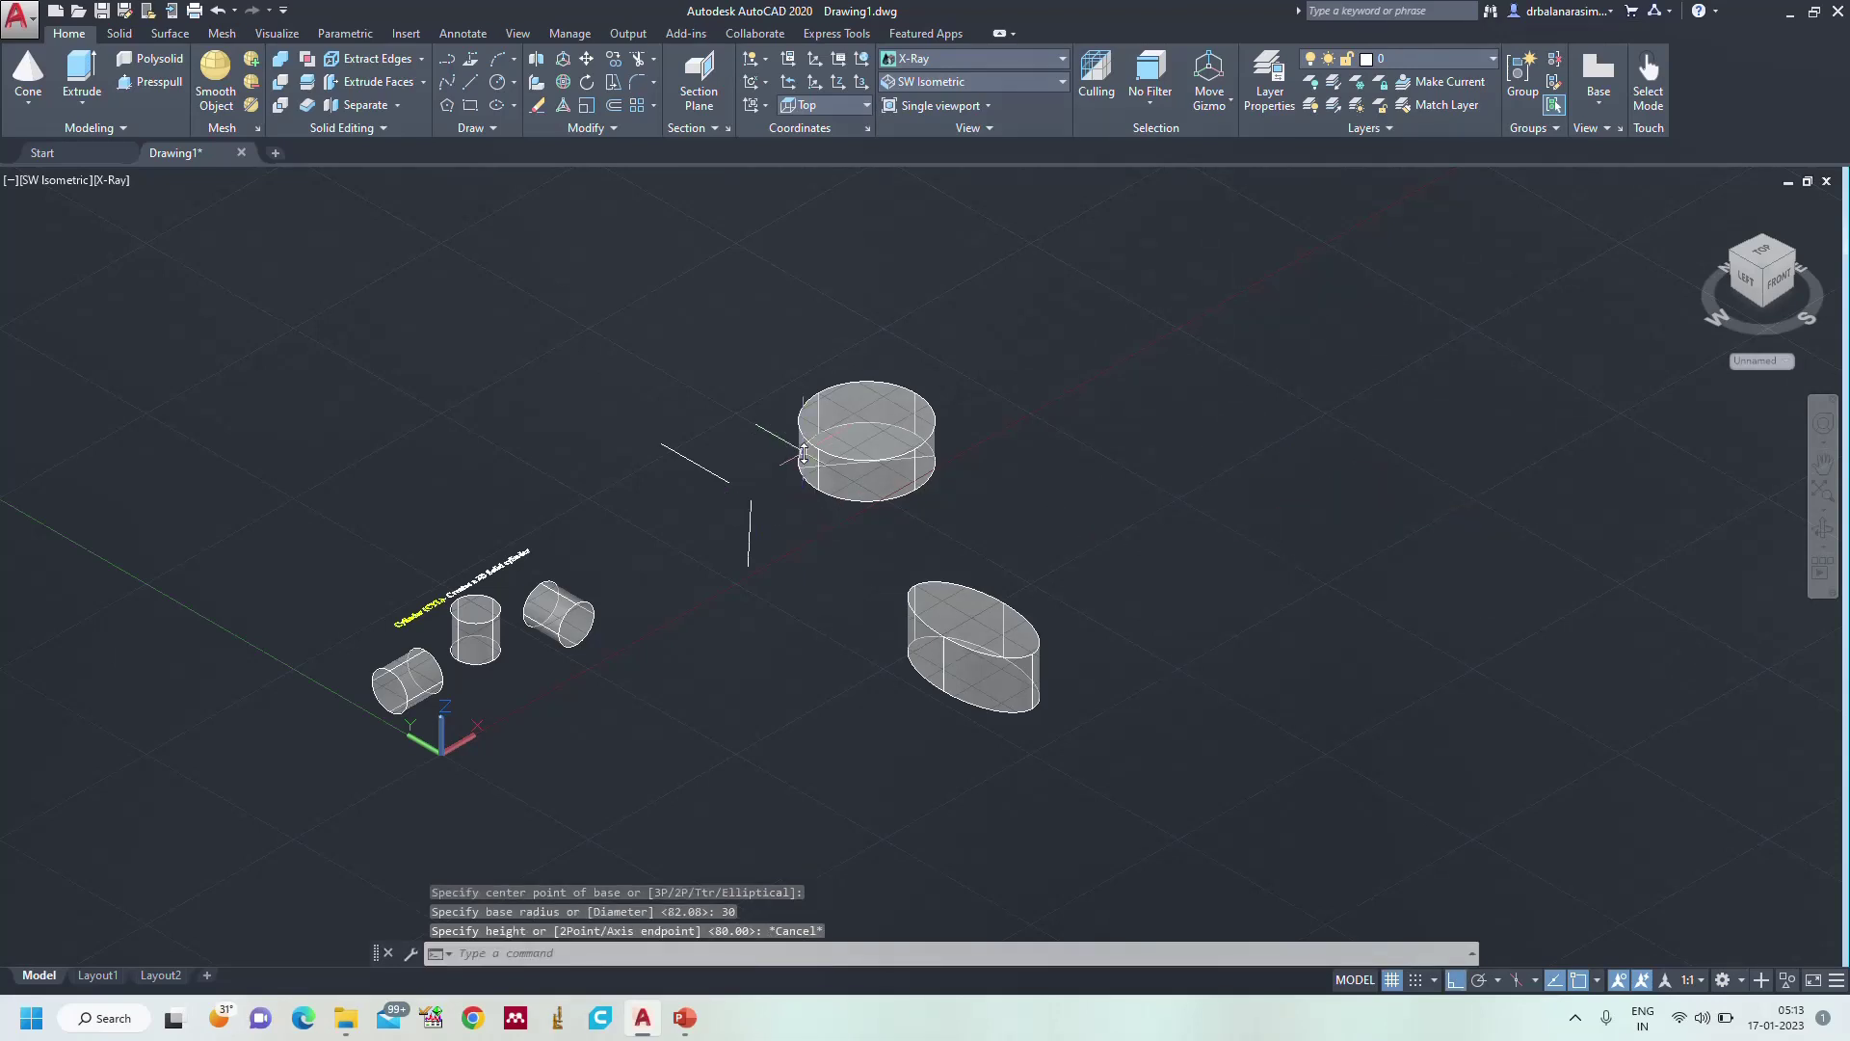
# - Erase the two short lines and shift the 2P cylinder along the negative X direction toward the three small cylinders
pyautogui.moveTo(743, 434)
pyautogui.mouseDown()
pyautogui.moveTo(665, 453)
pyautogui.moveTo(784, 575)
pyautogui.moveTo(826, 529)
pyautogui.mouseUp()
pyautogui.press('Delete')
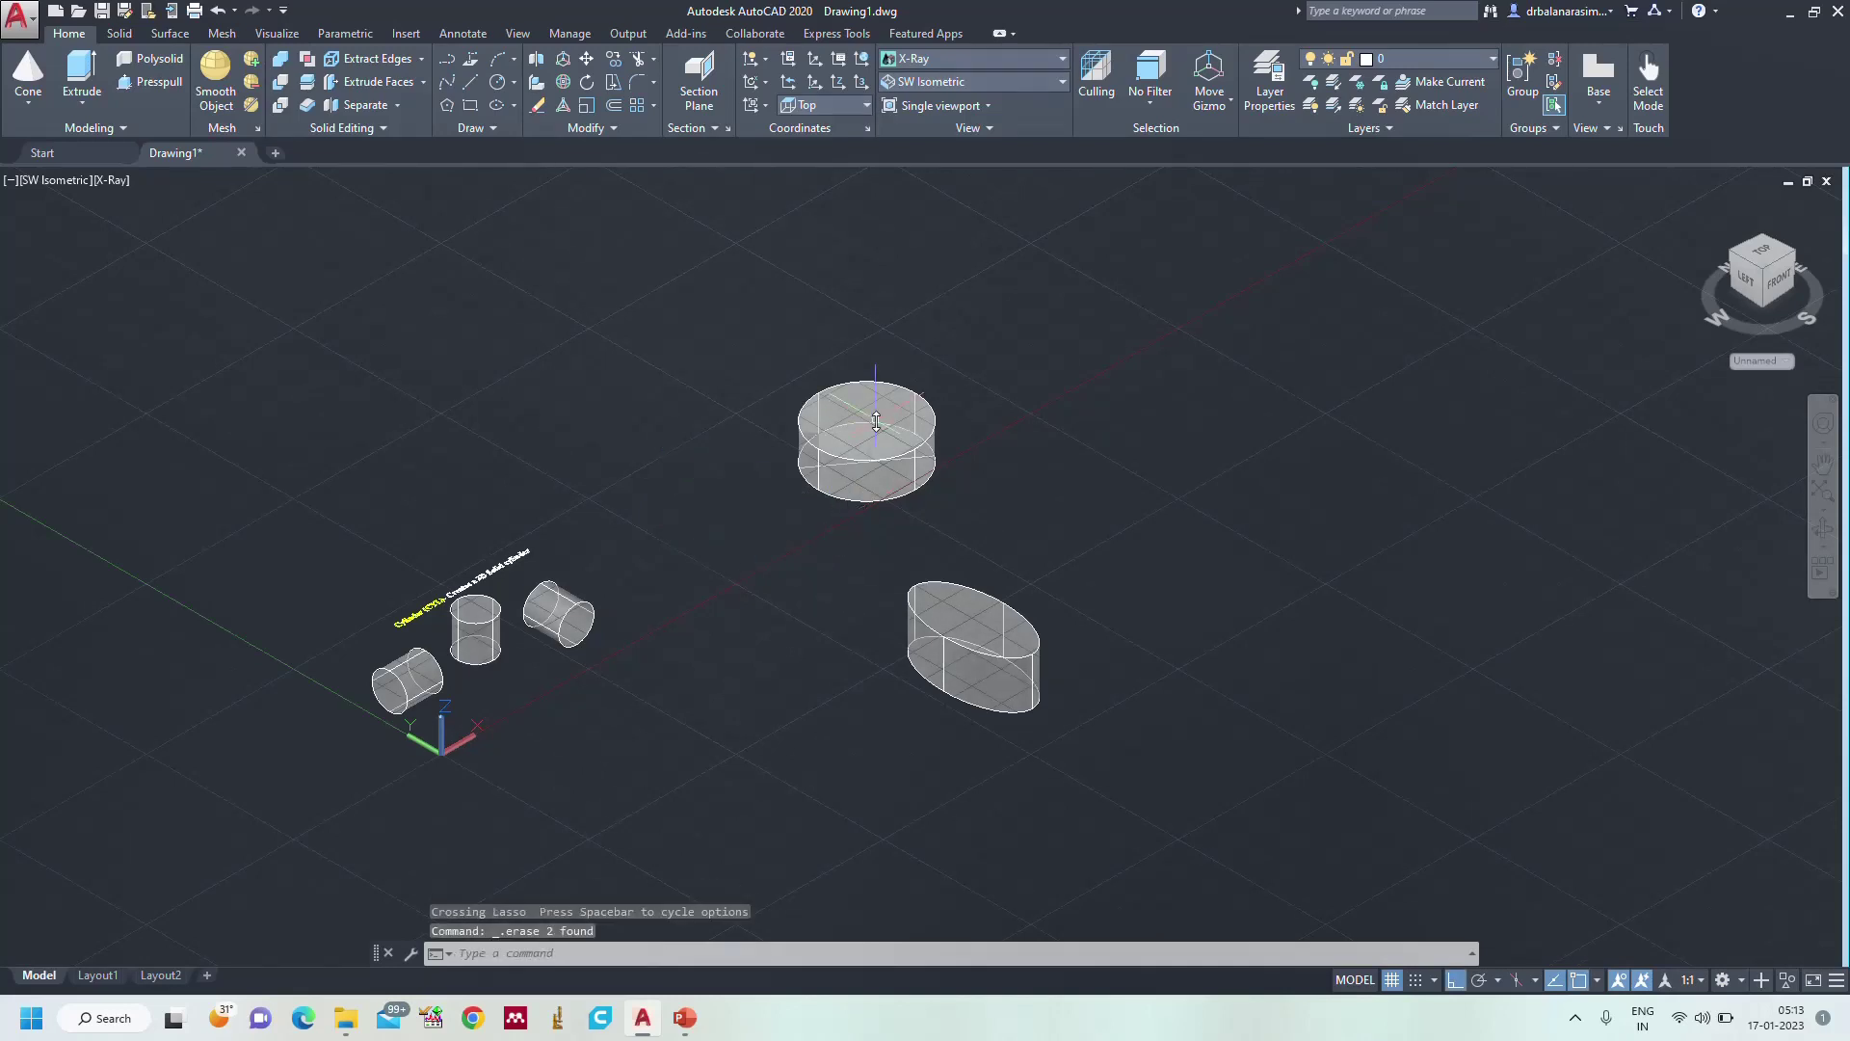
pyautogui.click(879, 412)
pyautogui.click(976, 644)
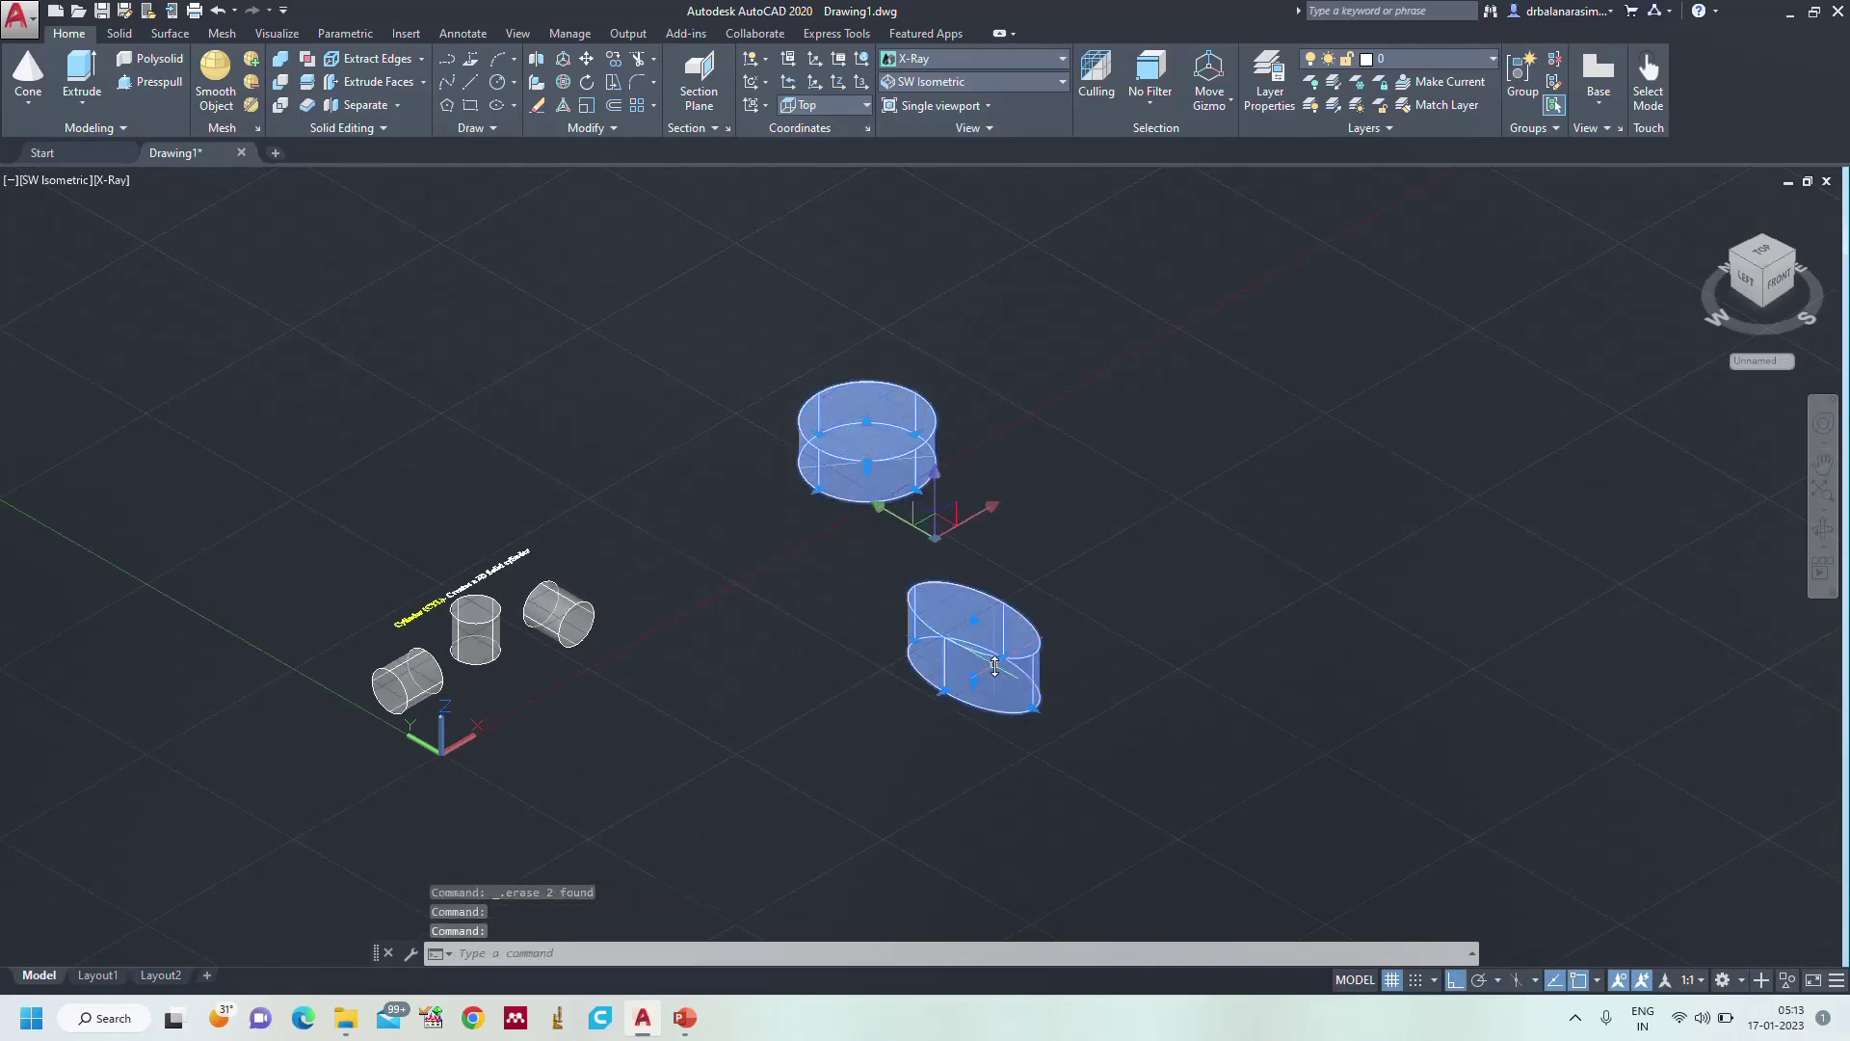
pyautogui.click(867, 463)
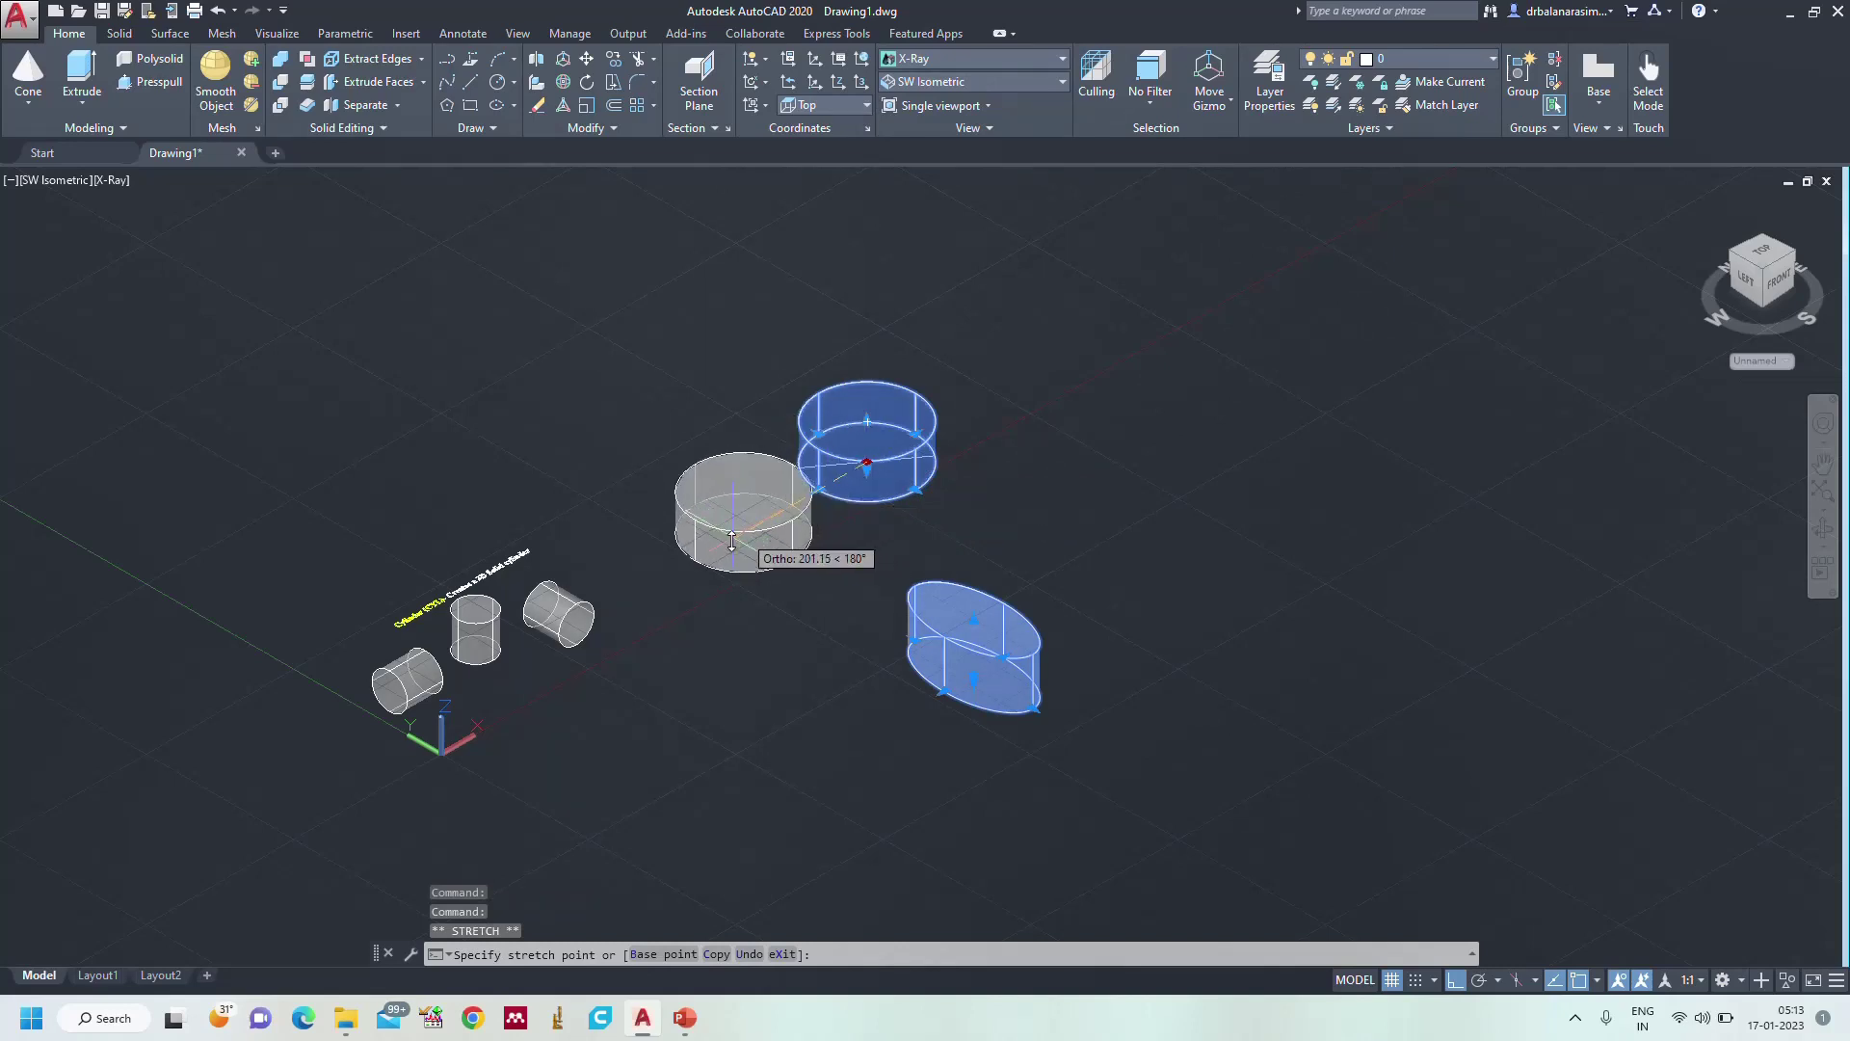
pyautogui.click(690, 569)
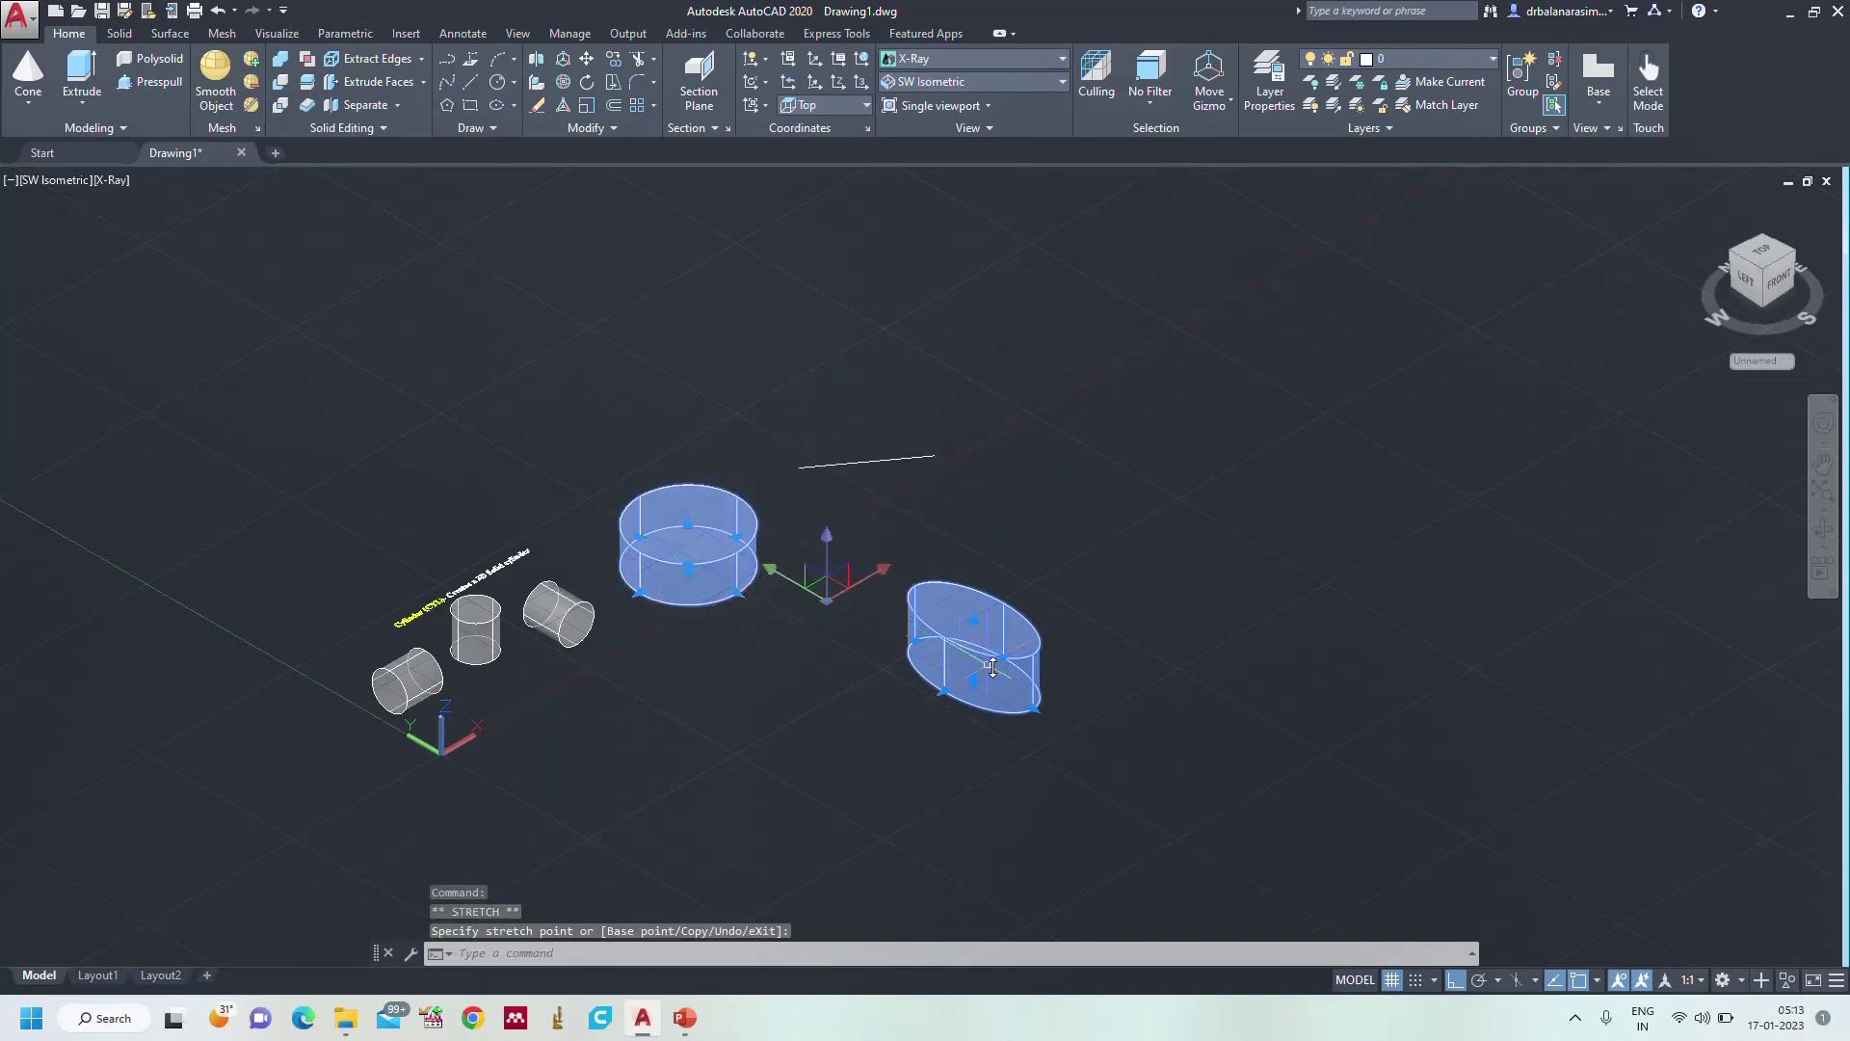
# - Shift the elliptical cylinder along the negative X direction and erase the remaining long line
pyautogui.click(973, 674)
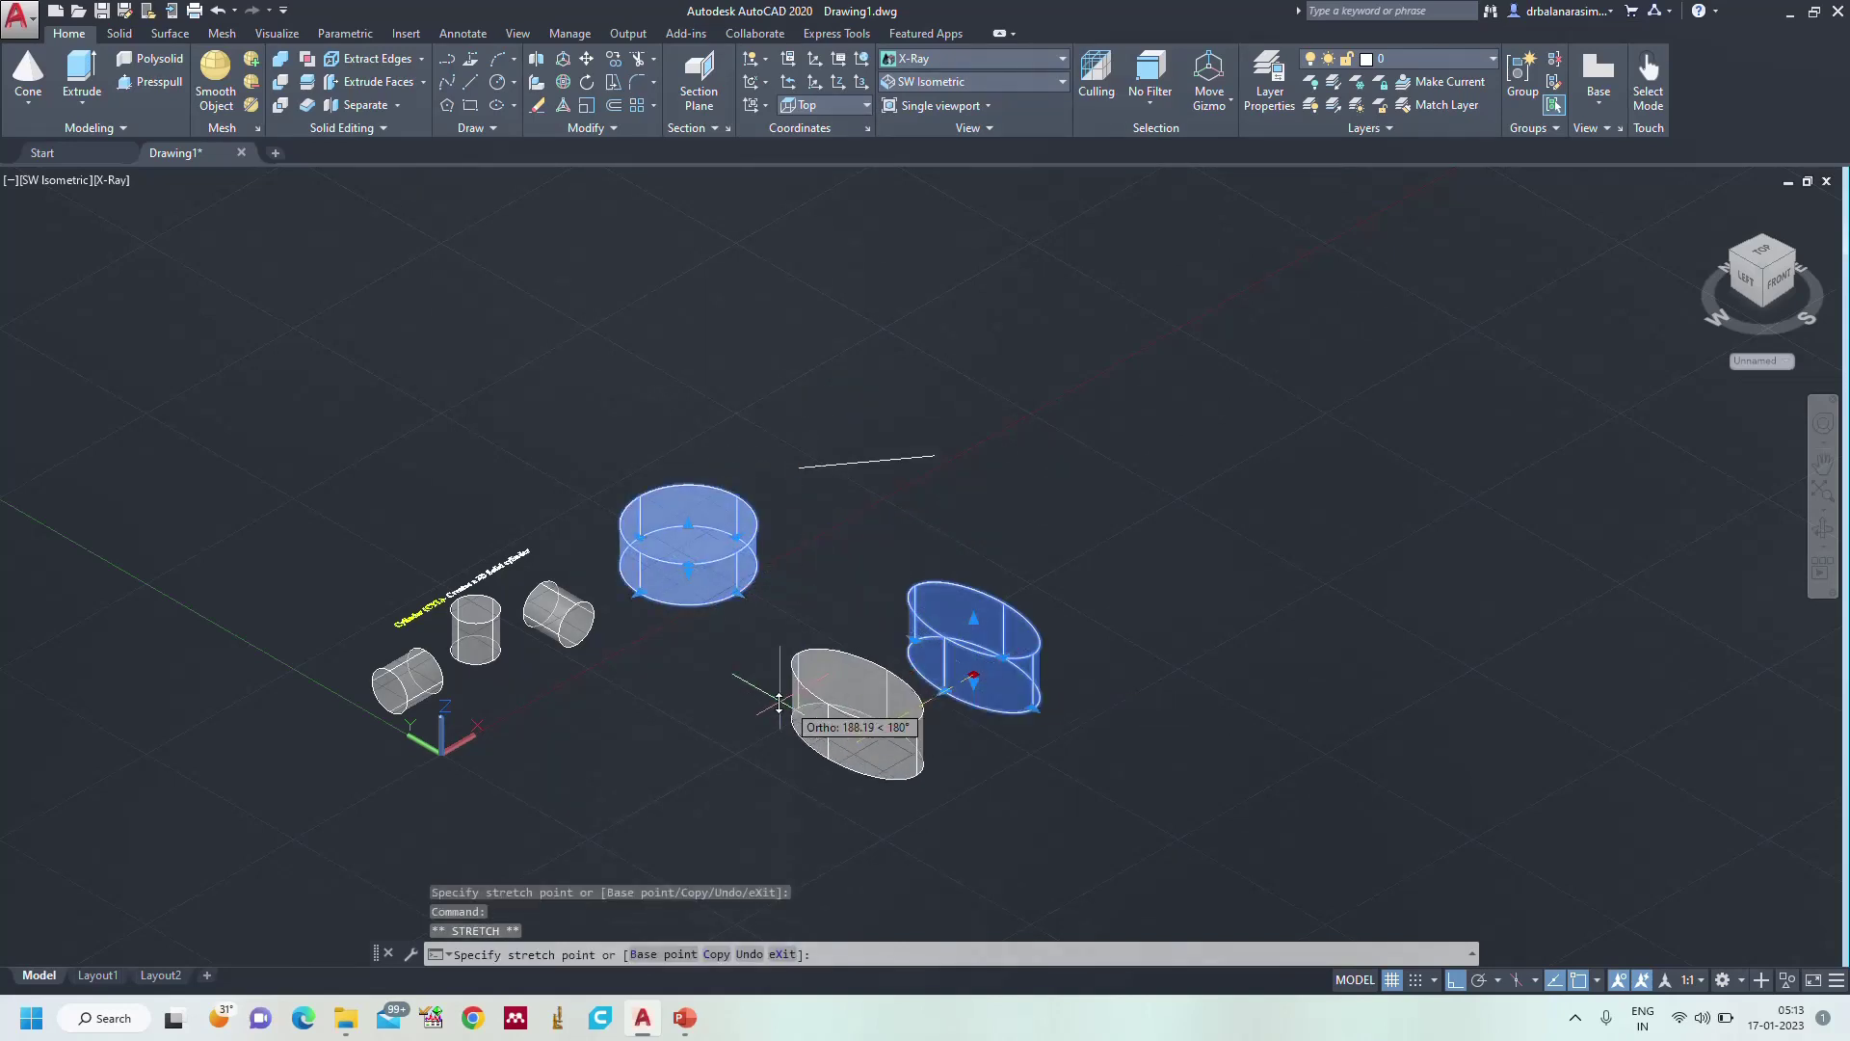
pyautogui.click(717, 692)
pyautogui.press('Escape')
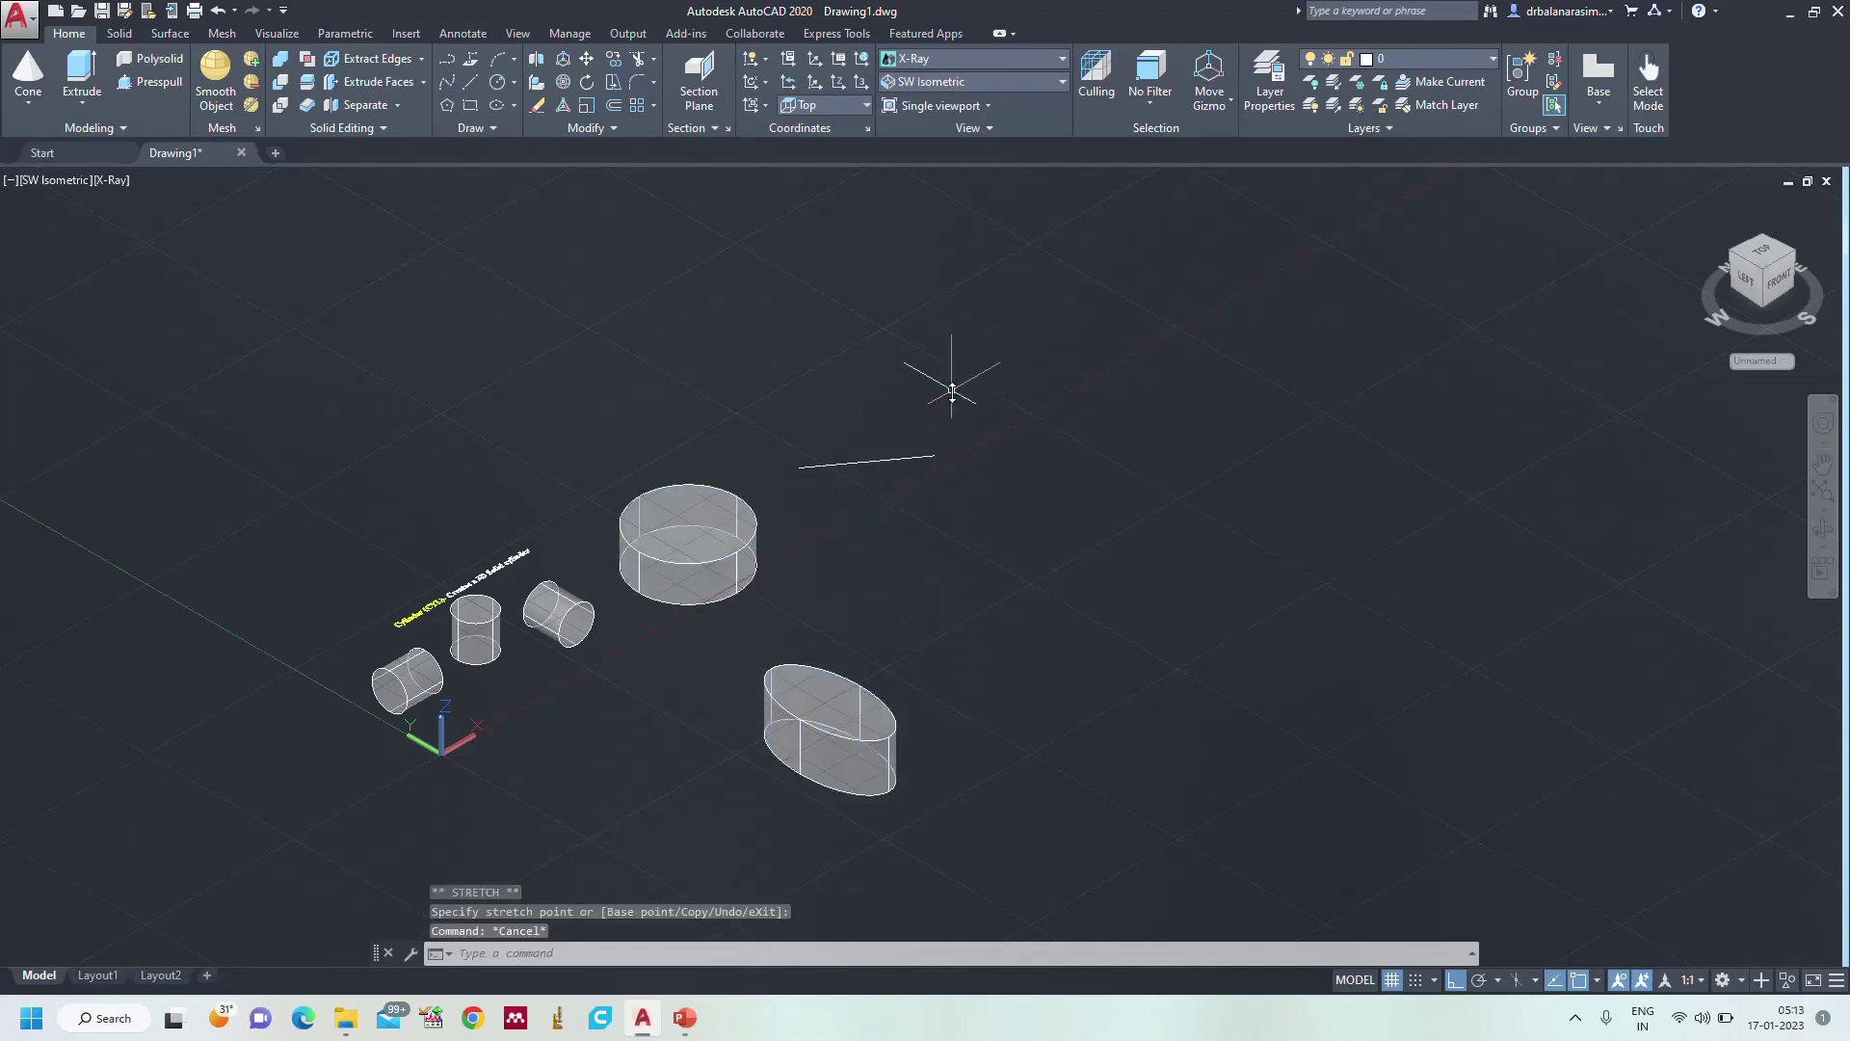
pyautogui.moveTo(950, 392)
pyautogui.mouseDown()
pyautogui.moveTo(835, 413)
pyautogui.moveTo(918, 485)
pyautogui.mouseUp()
pyautogui.press('Escape')
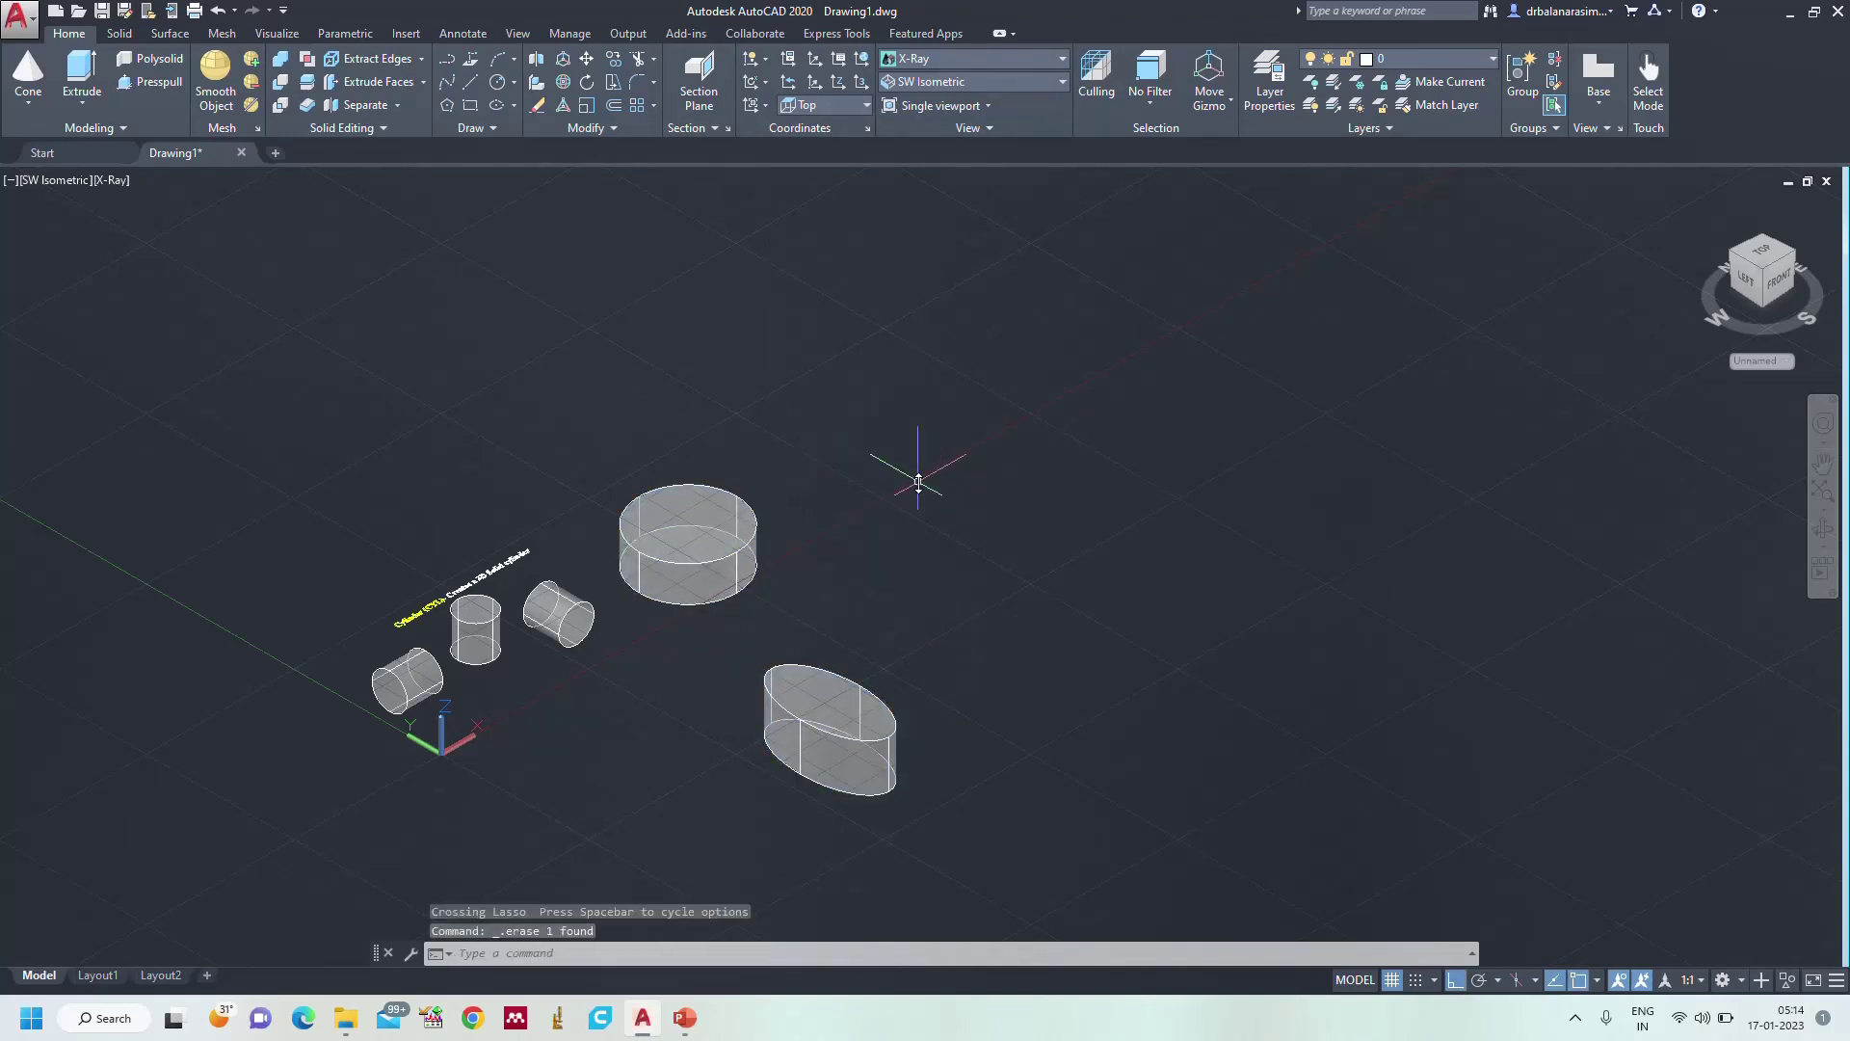
# - Draw a vertical line 80 units long downward along Z in the empty space well away from the solids
pyautogui.write('z')
pyautogui.press('Return')
pyautogui.write('a')
pyautogui.press('Return')
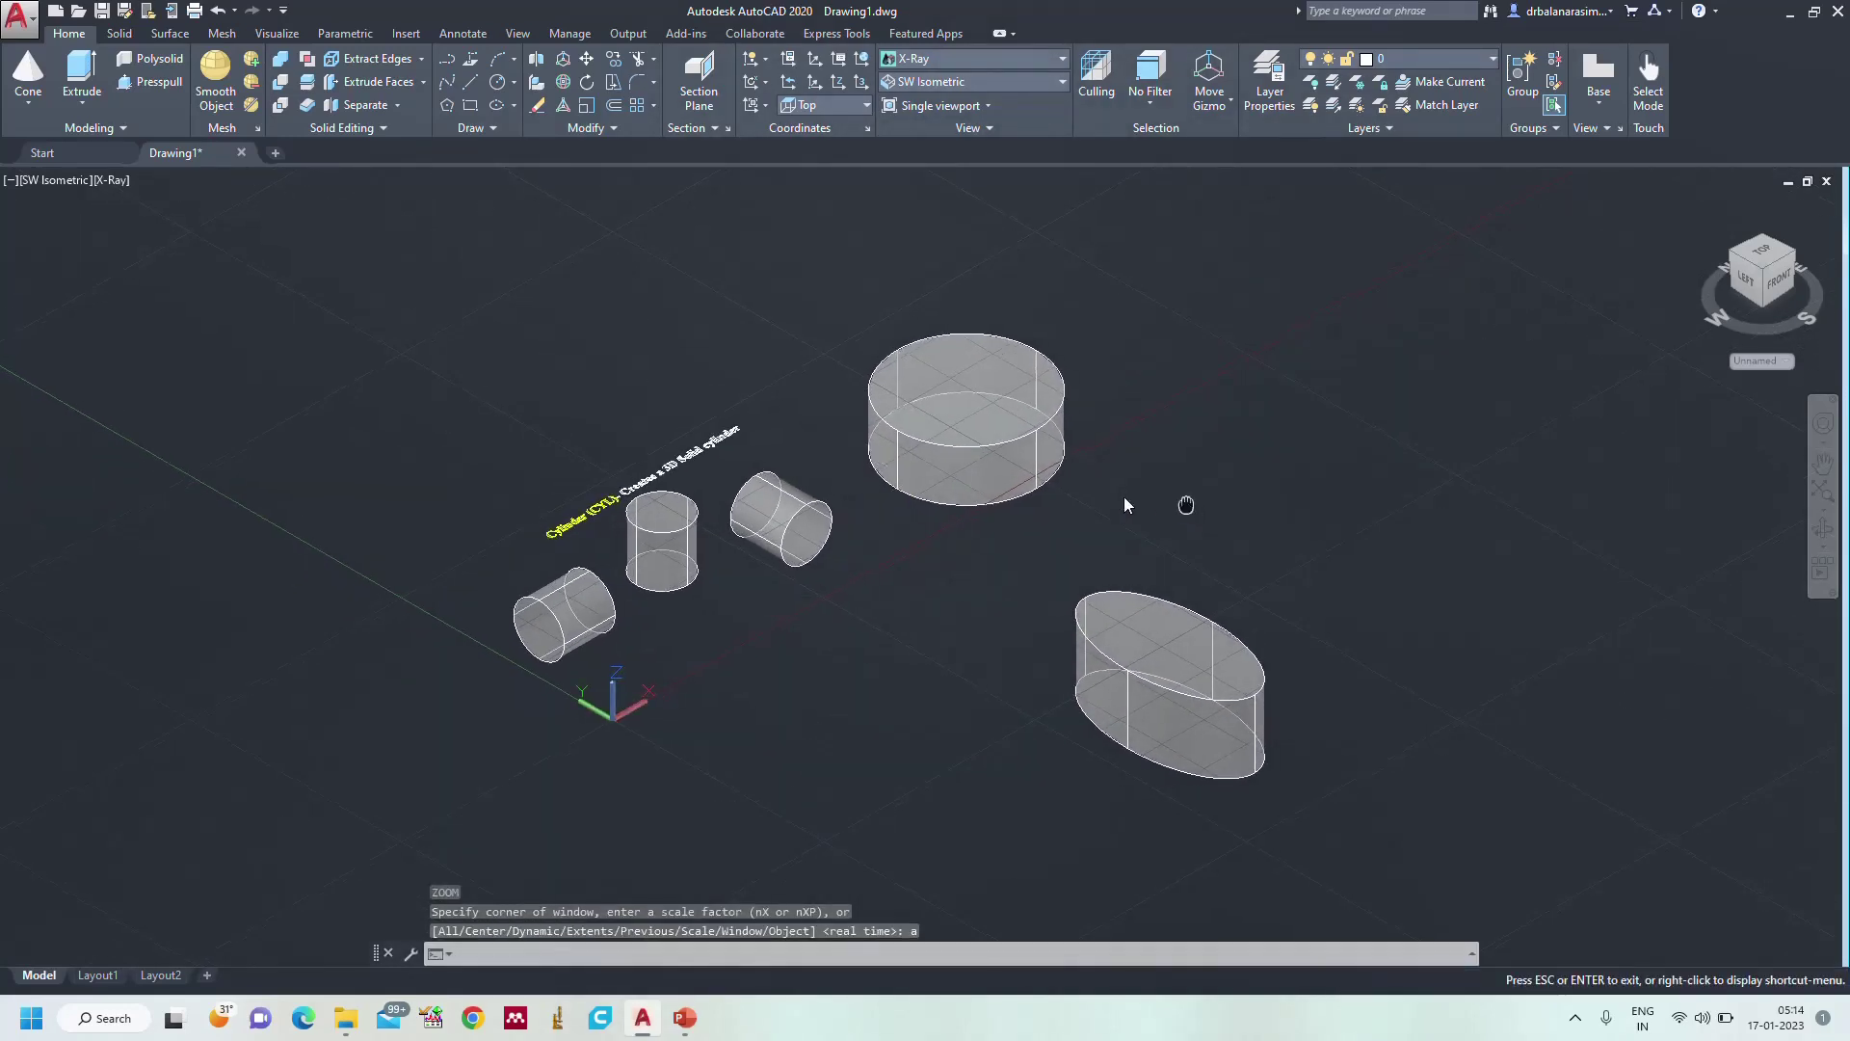
pyautogui.moveTo(1189, 504); pyautogui.dragTo(652, 533, button='middle')
pyautogui.scroll(1, 653, 533)
pyautogui.press('Escape')
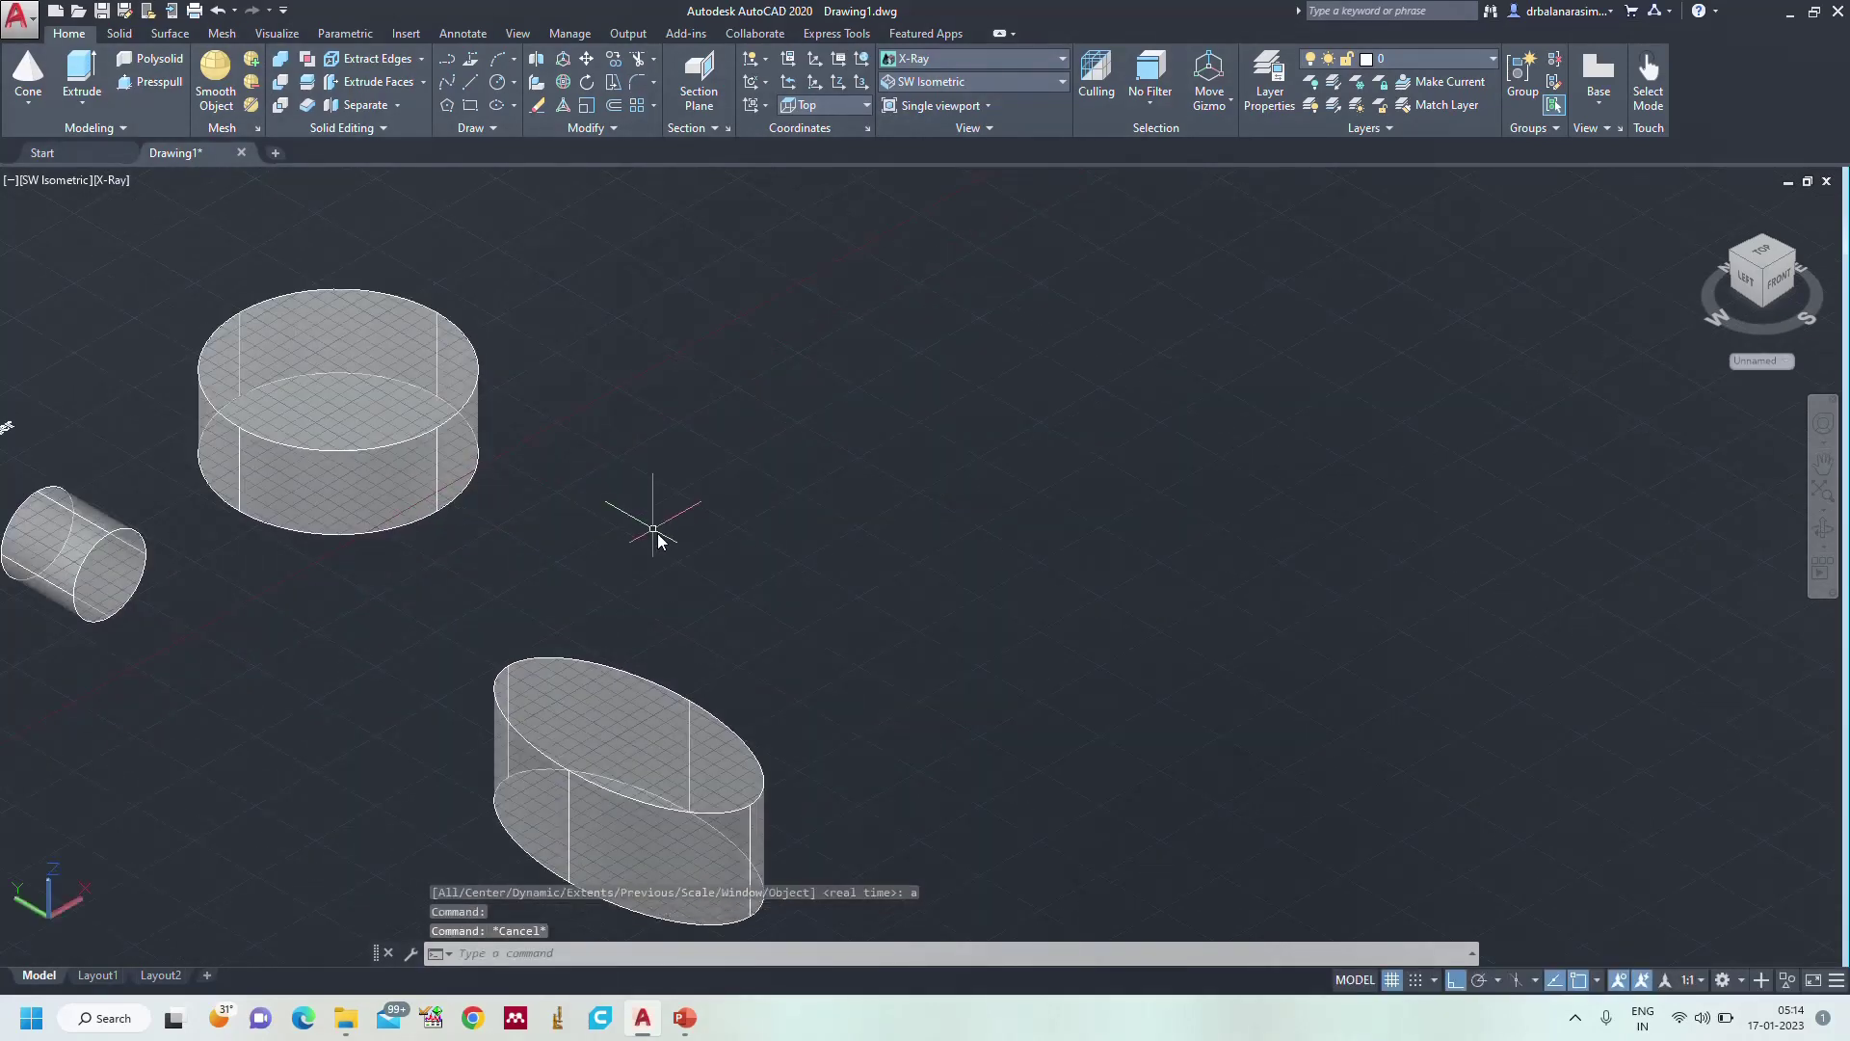
pyautogui.write('l')
pyautogui.press('Return')
pyautogui.click(1449, 222)
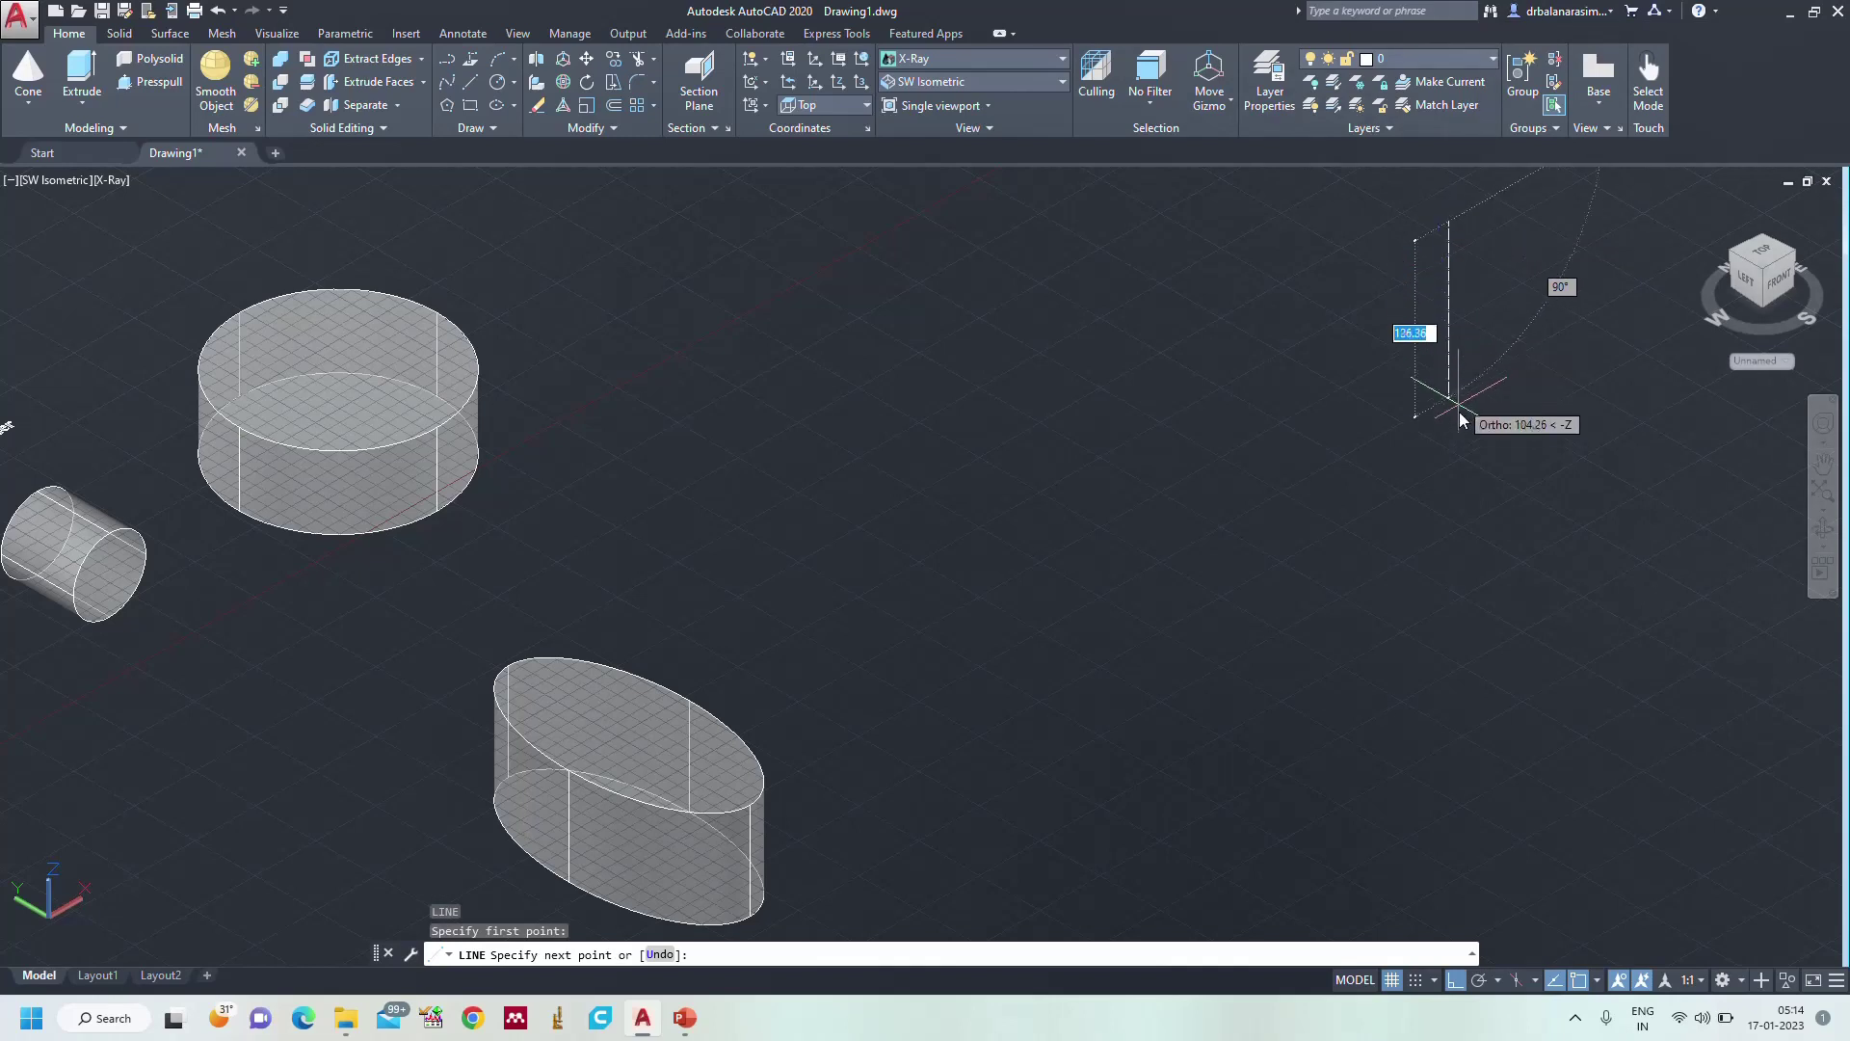
pyautogui.write('80')
pyautogui.press('Return')
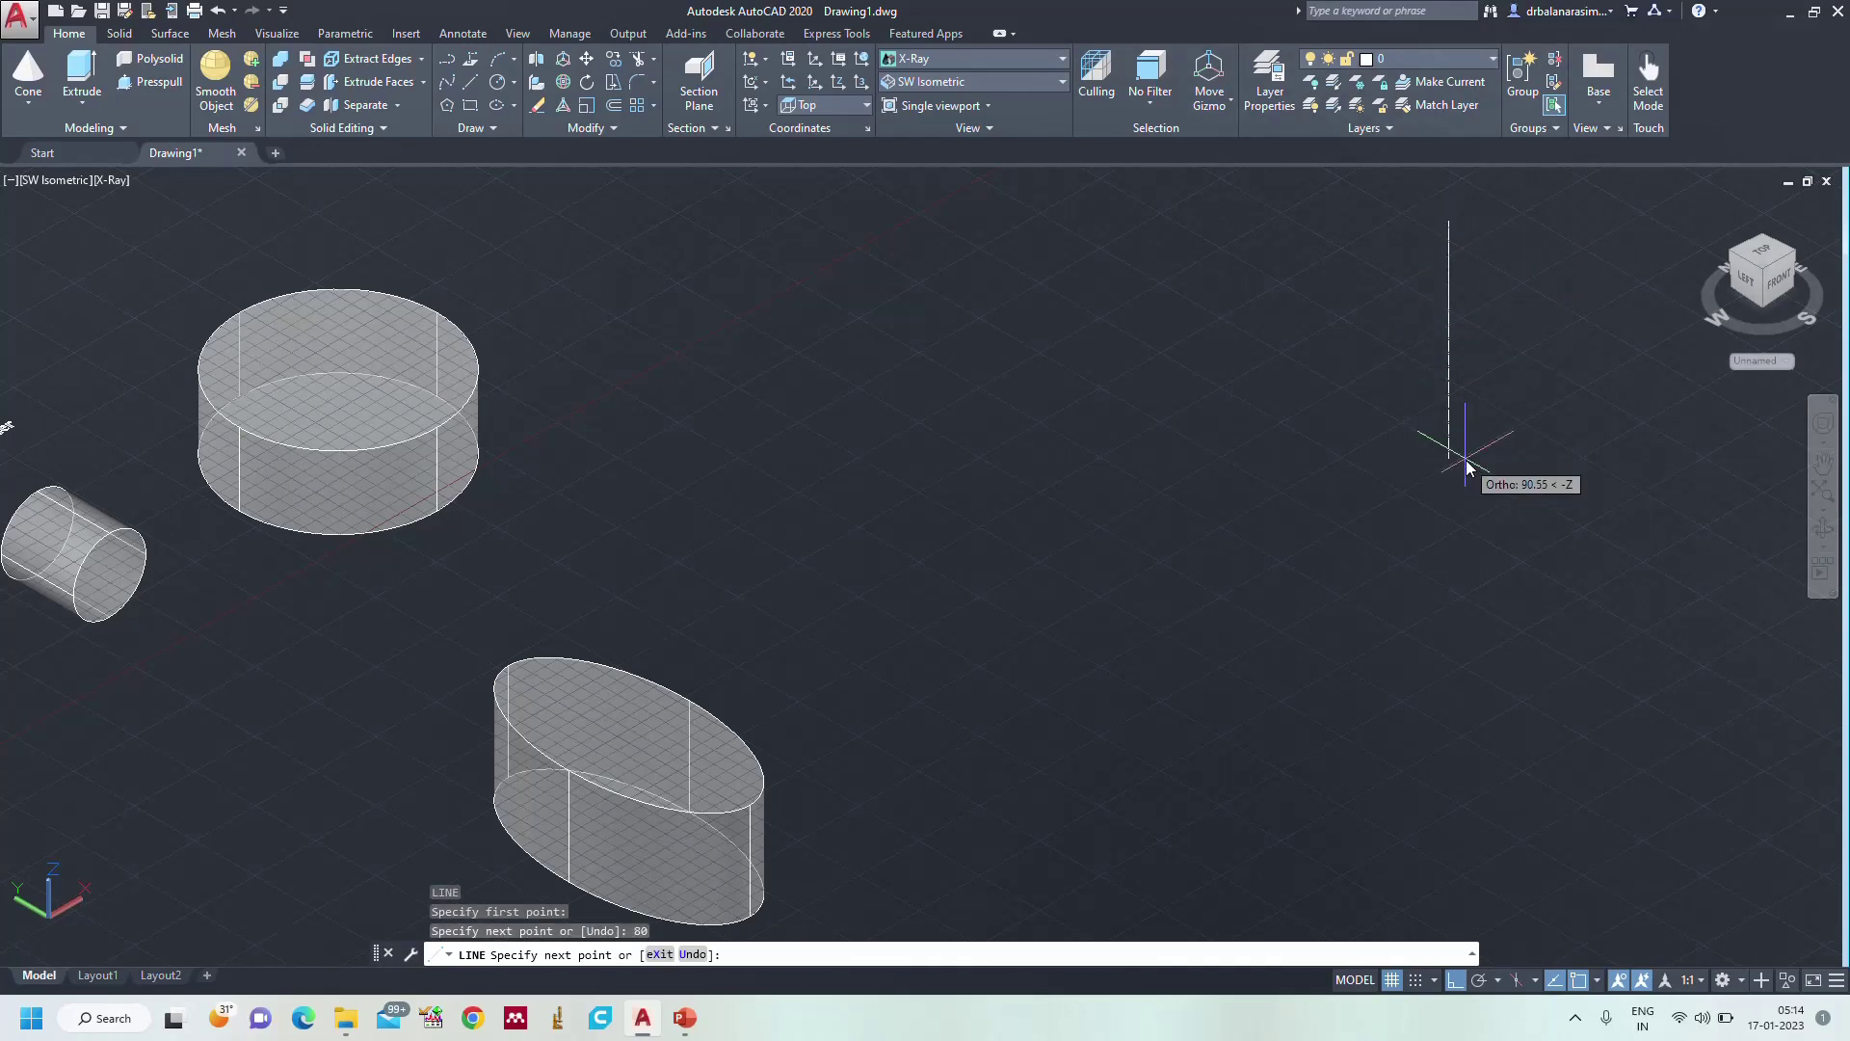
pyautogui.press('Return')
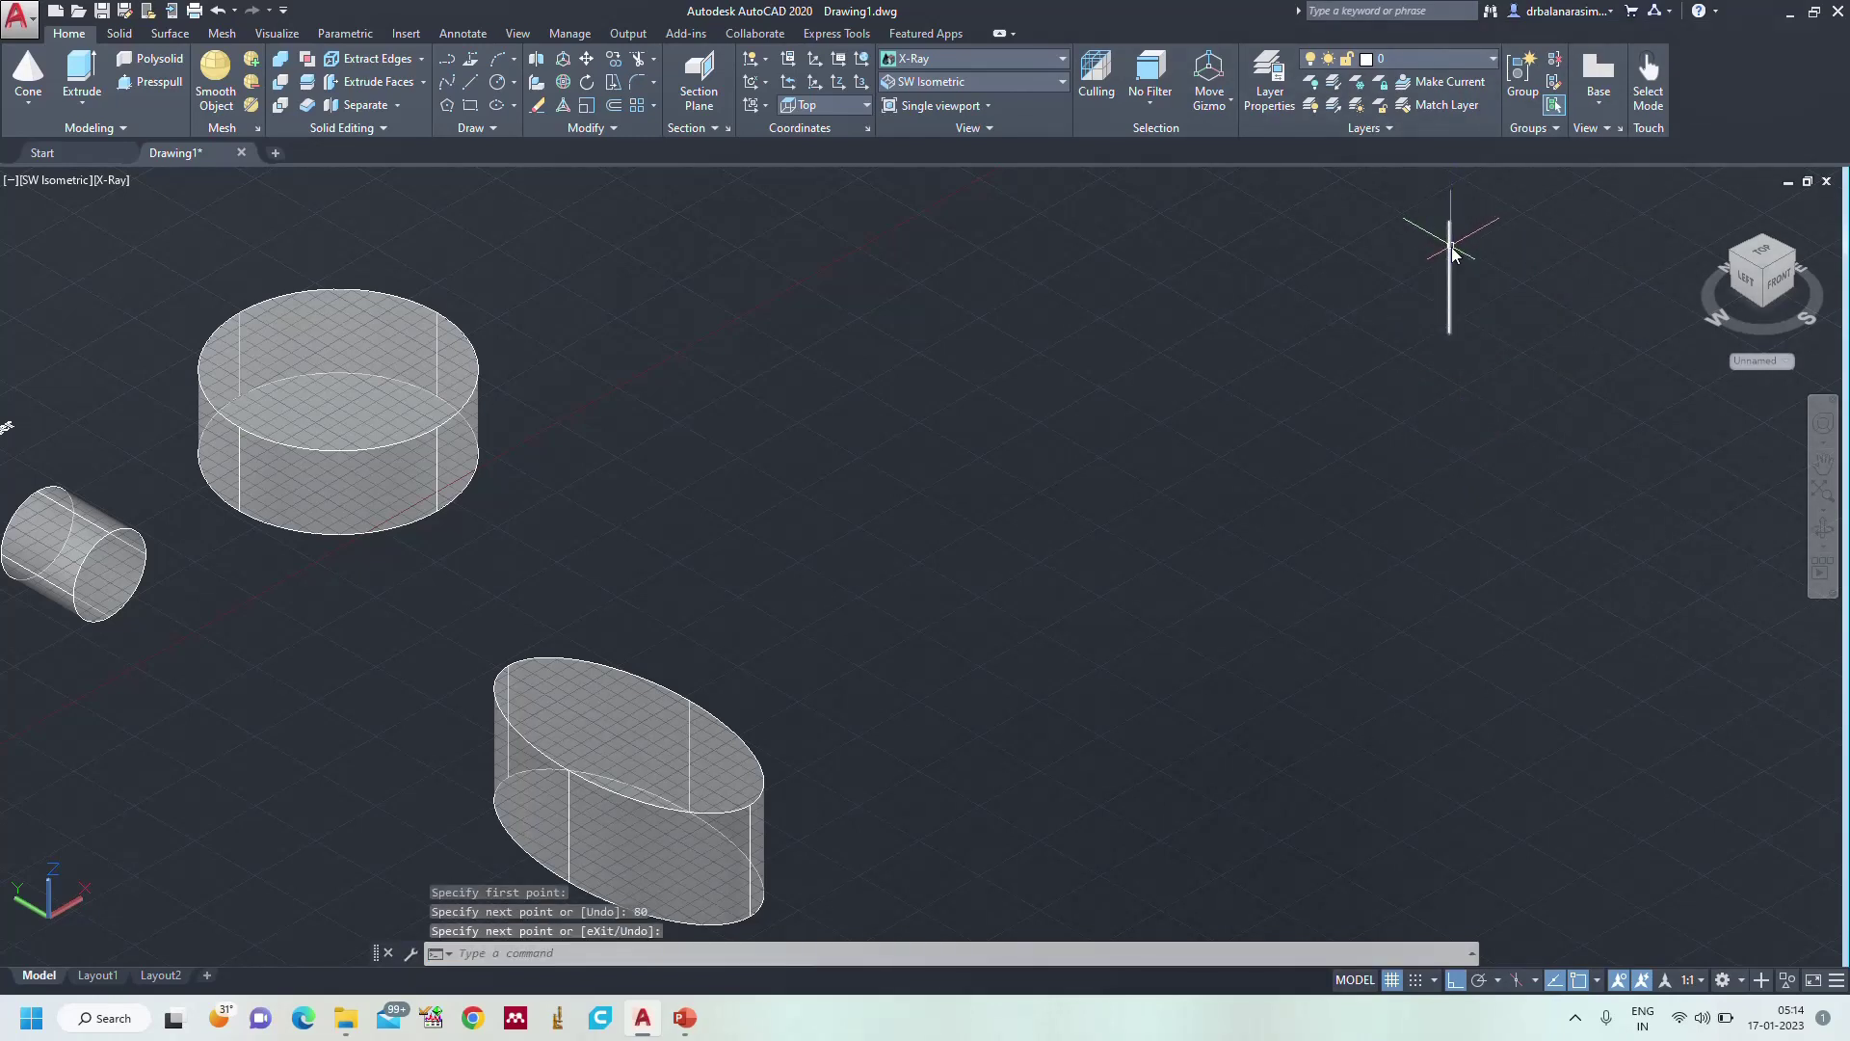
# - Create a cylinder of base radius 30 between the 2P cylinder and the vertical line, picking its height at the line's upper endpoint
pyautogui.write('c')
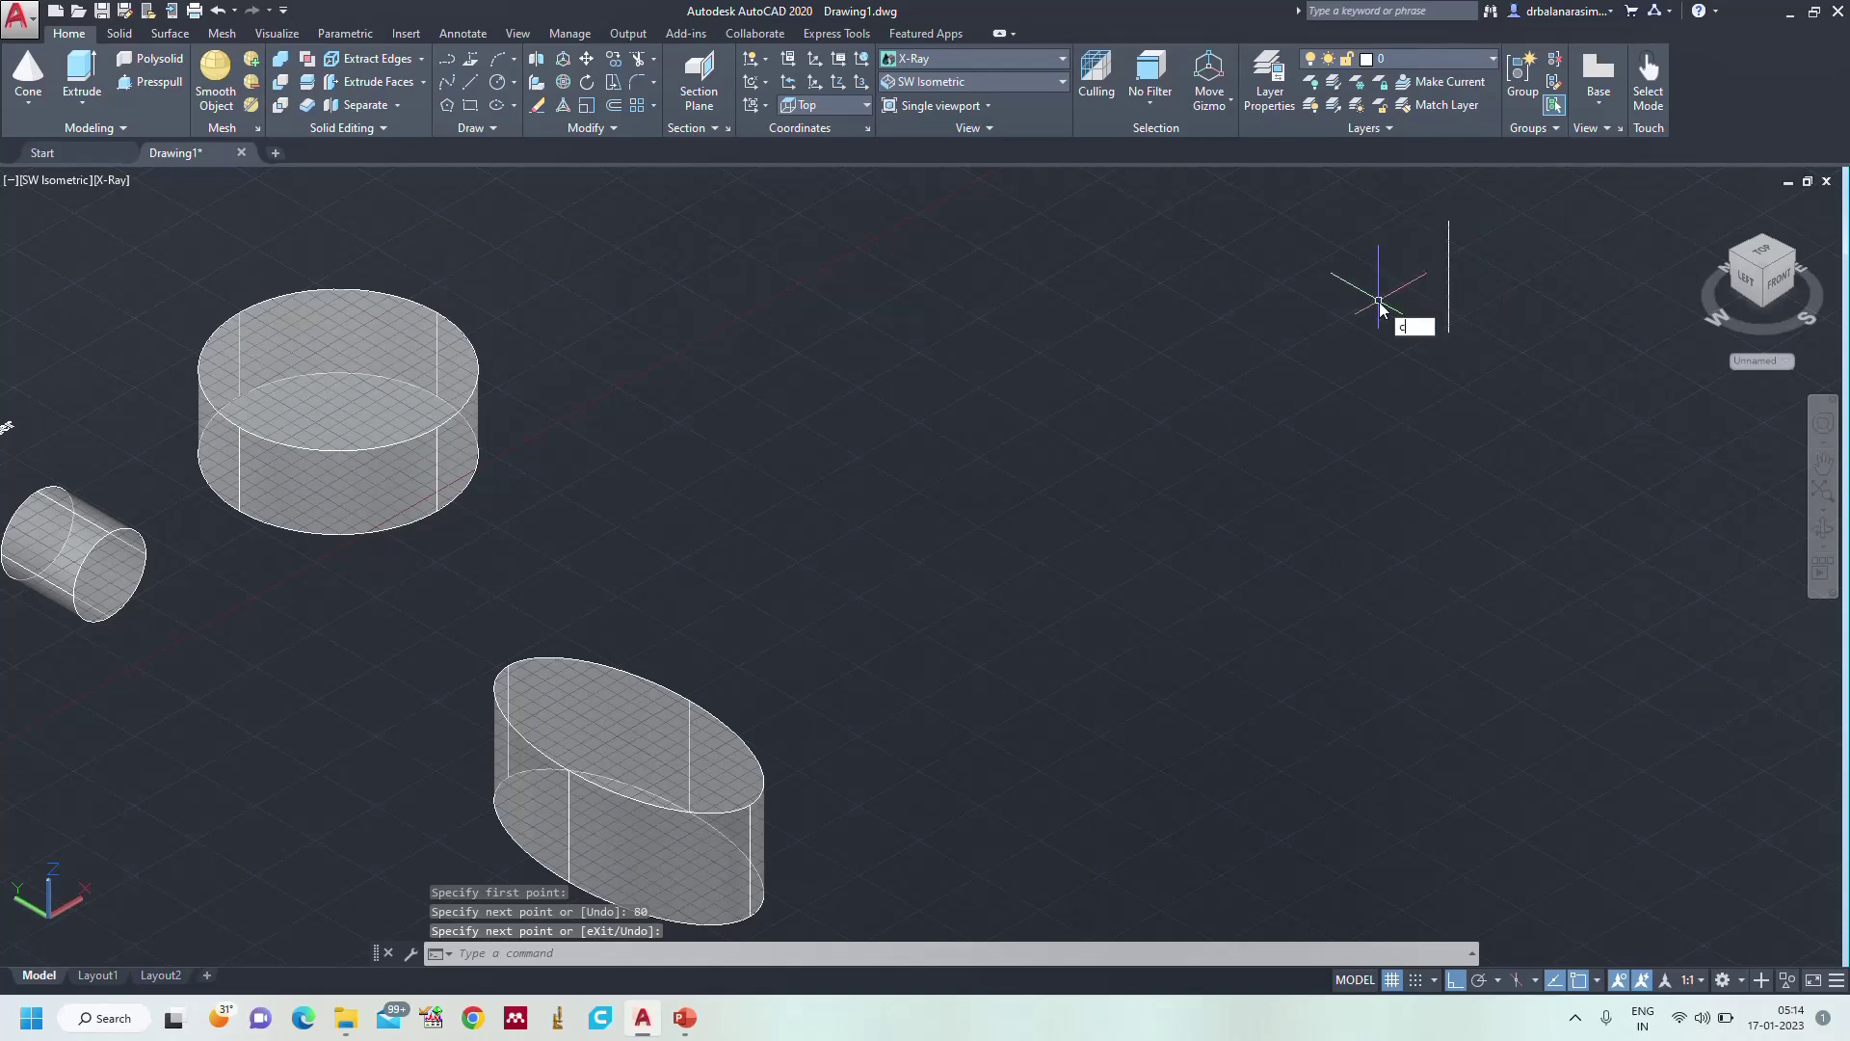
pyautogui.write('yl')
pyautogui.press('Return')
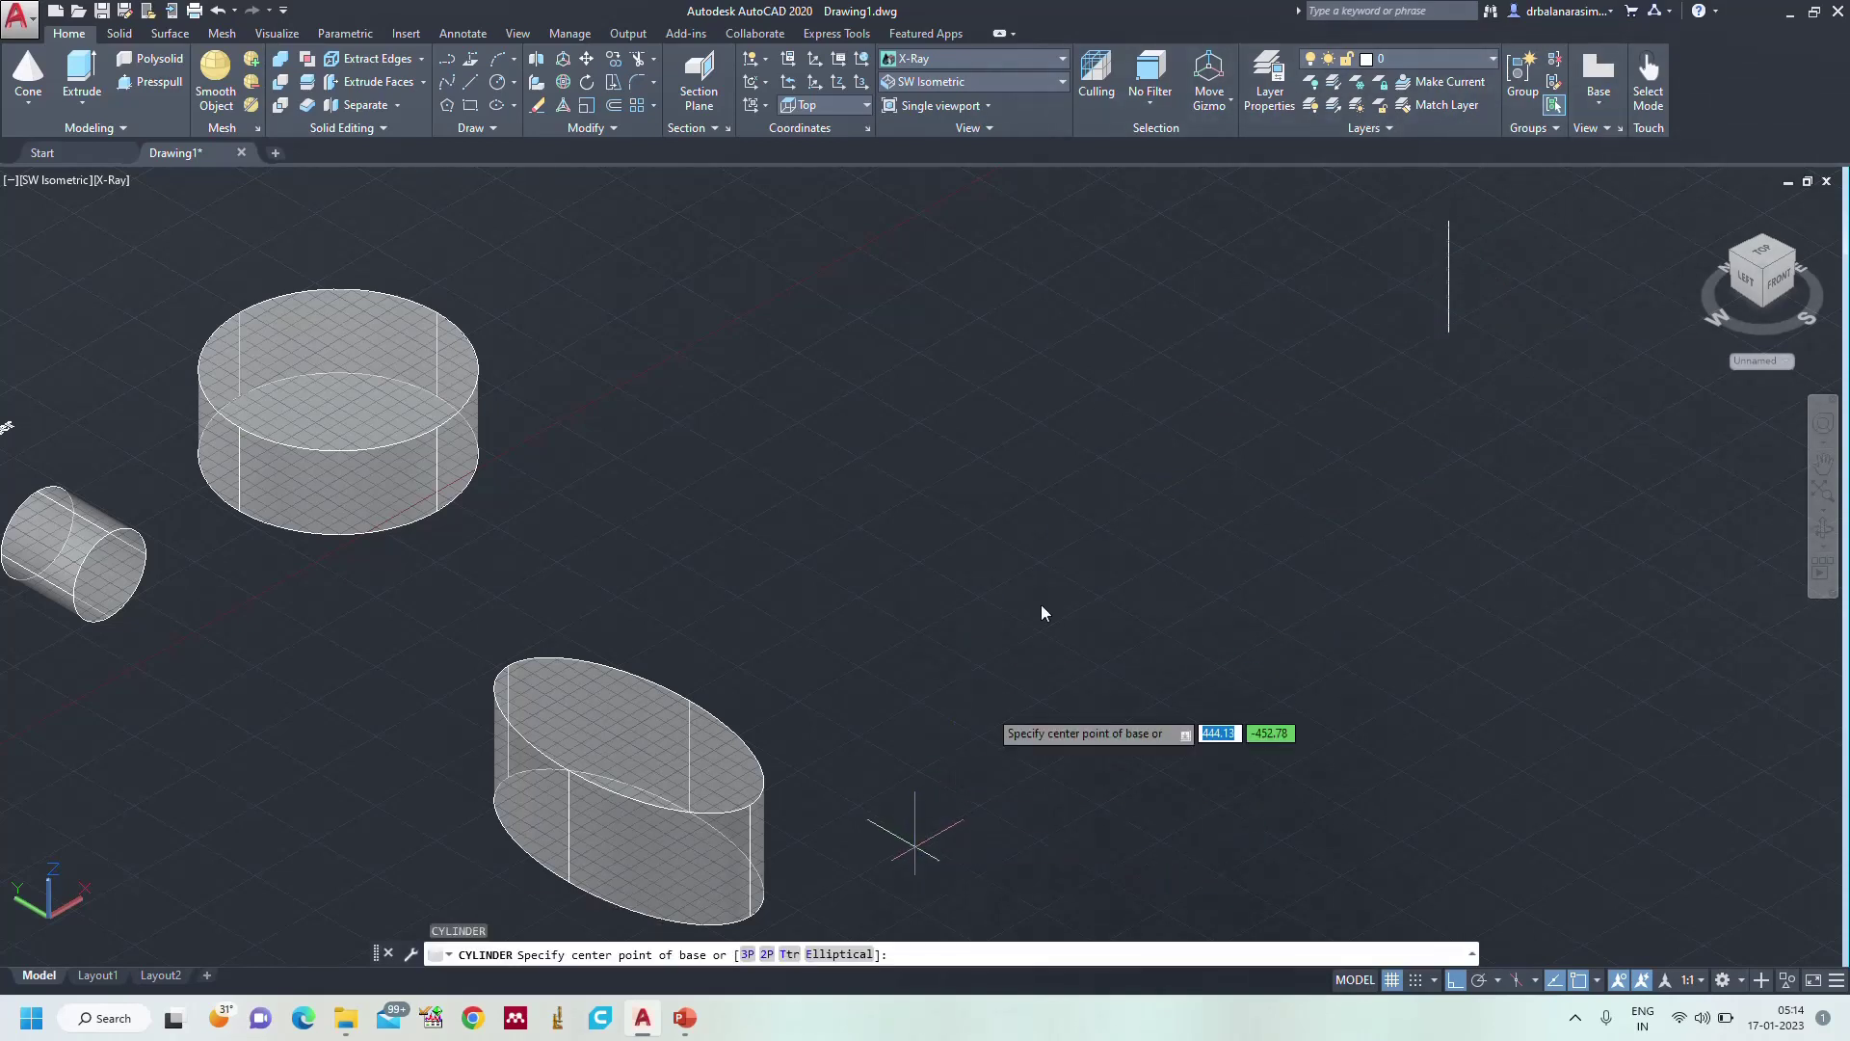
pyautogui.click(861, 459)
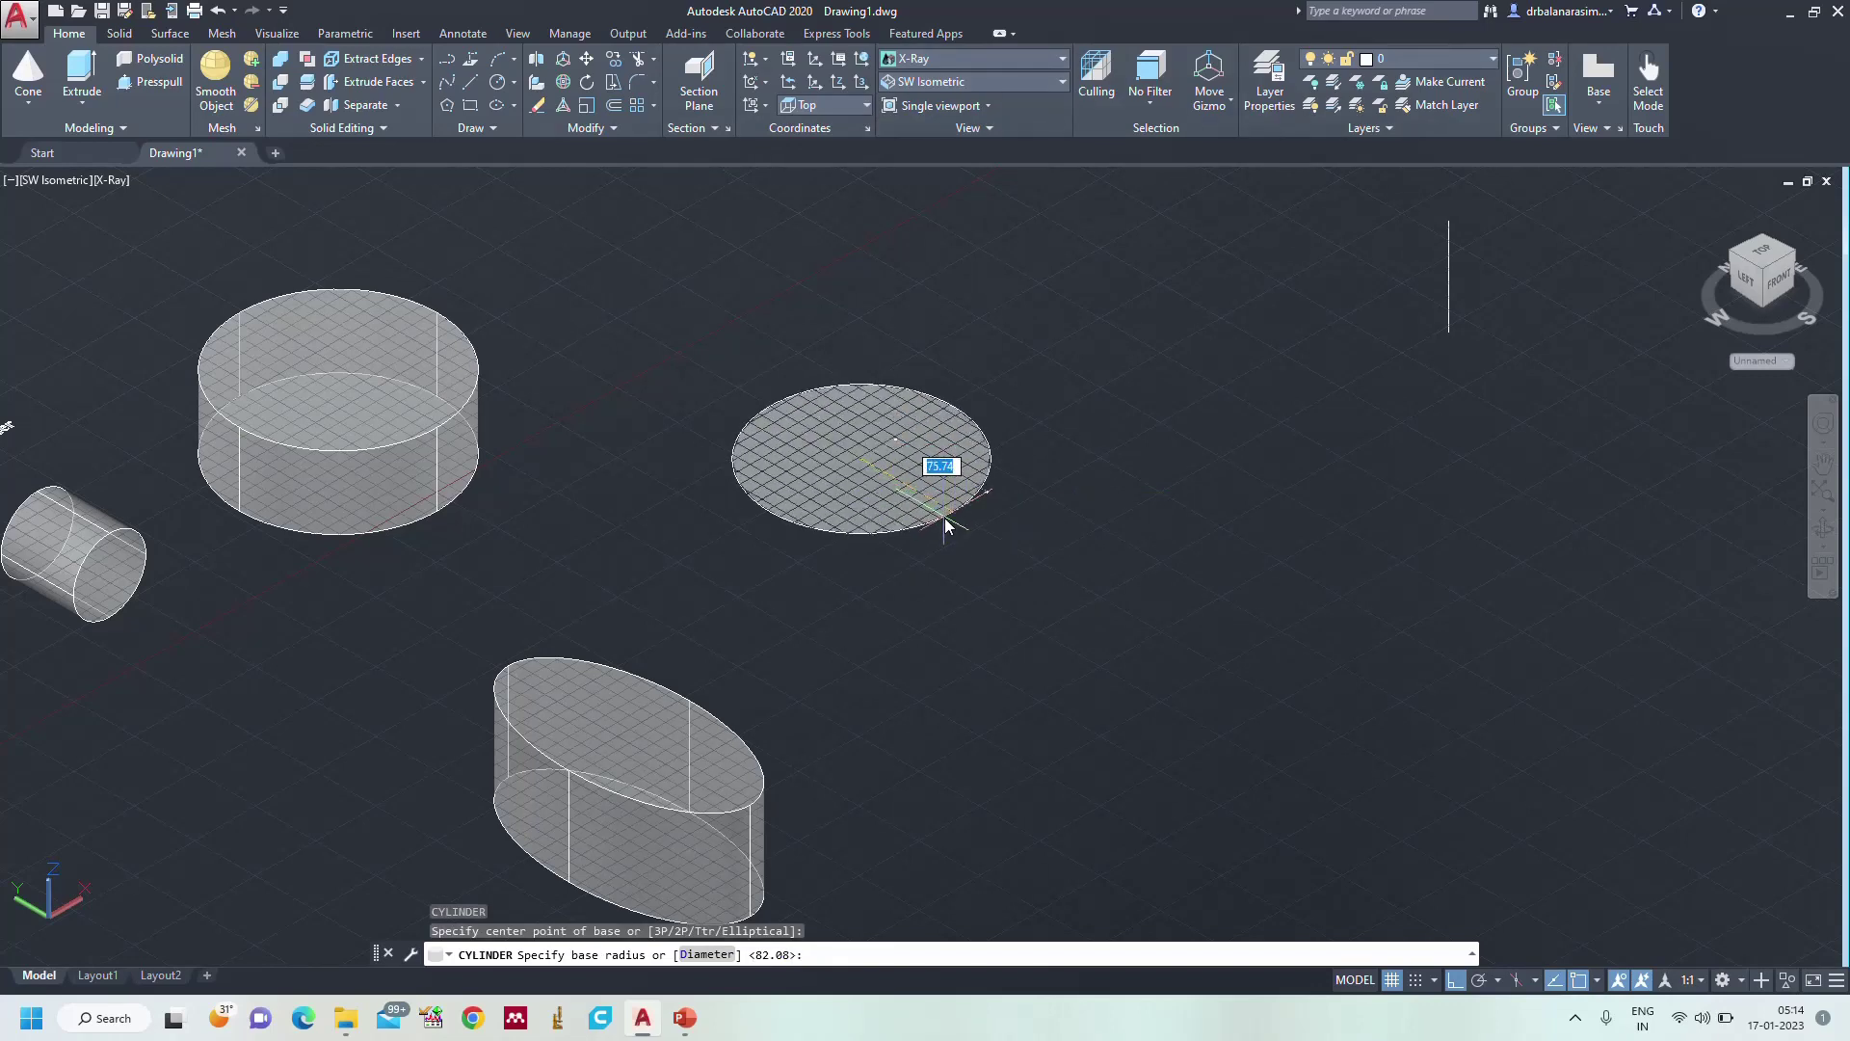
pyautogui.write('30')
pyautogui.press('Return')
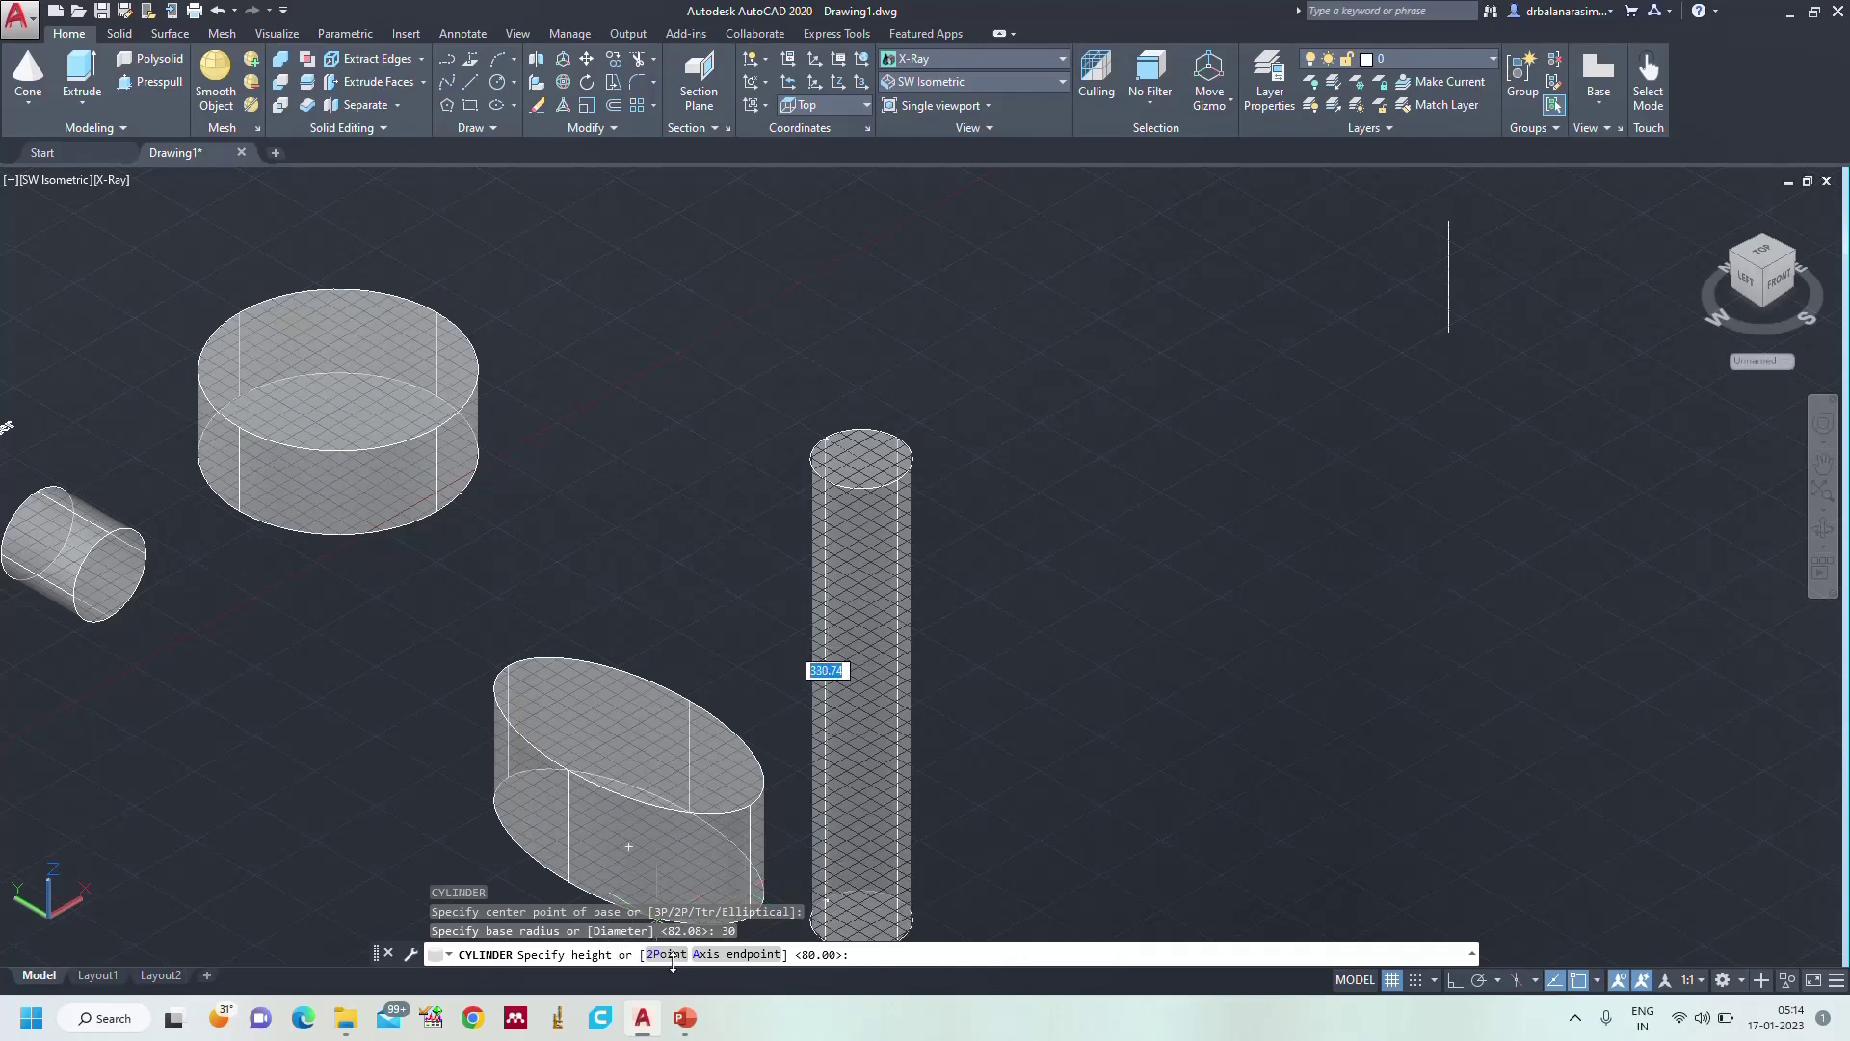
pyautogui.click(1453, 236)
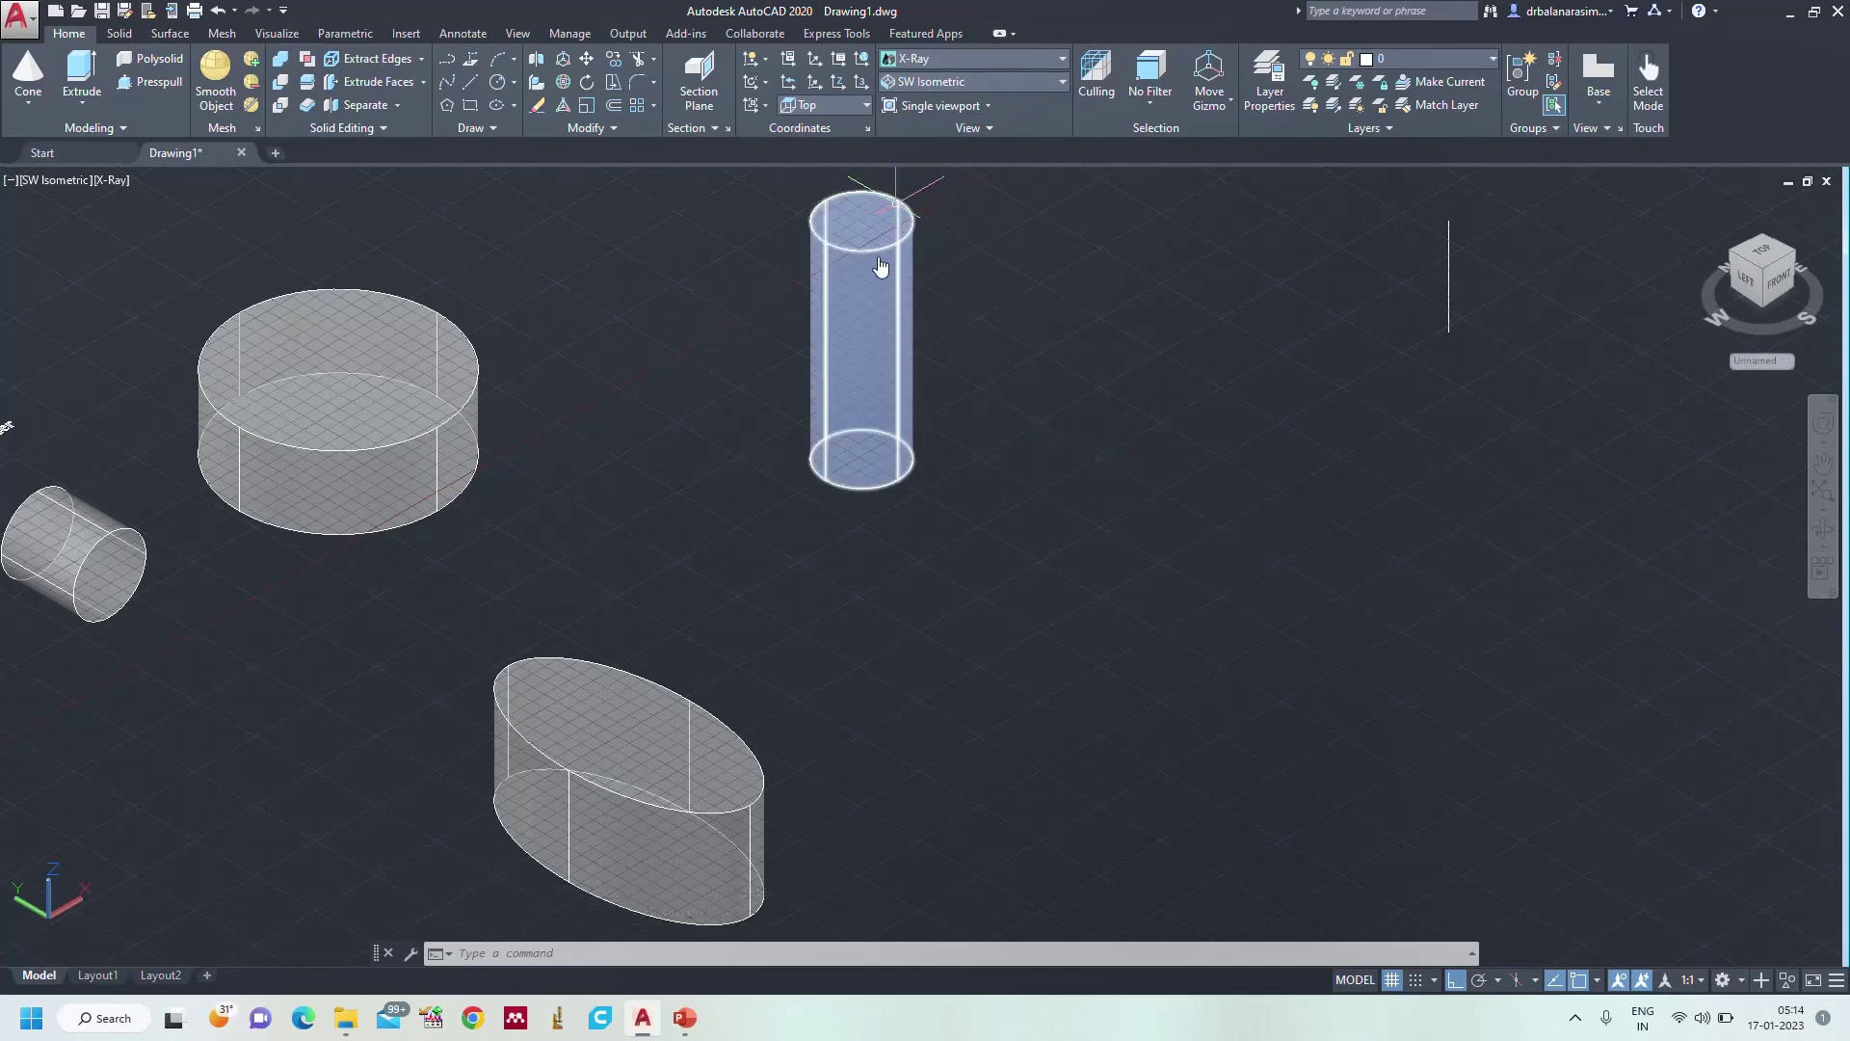
# - With Ortho off, create a cylinder of base radius 30 in the empty area below the vertical line, using Axis endpoint about 153 units away
pyautogui.write('ylinder')
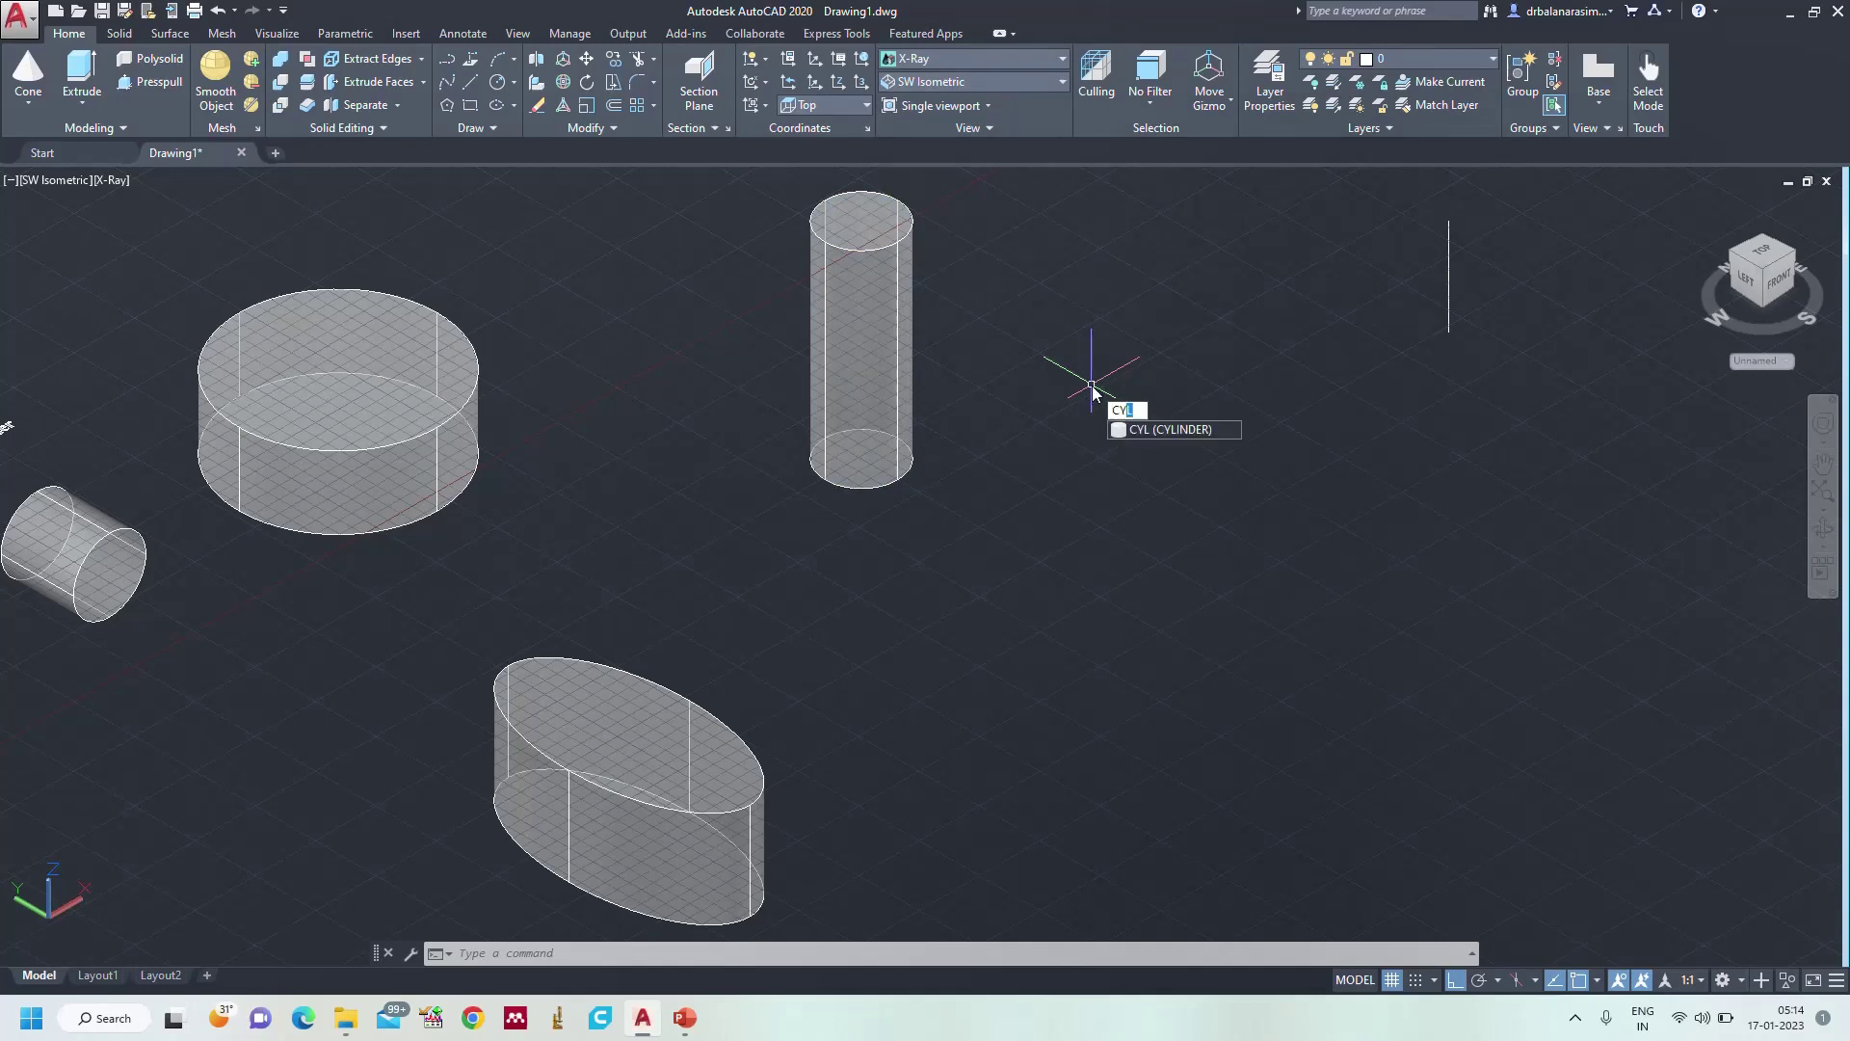
pyautogui.press('Return')
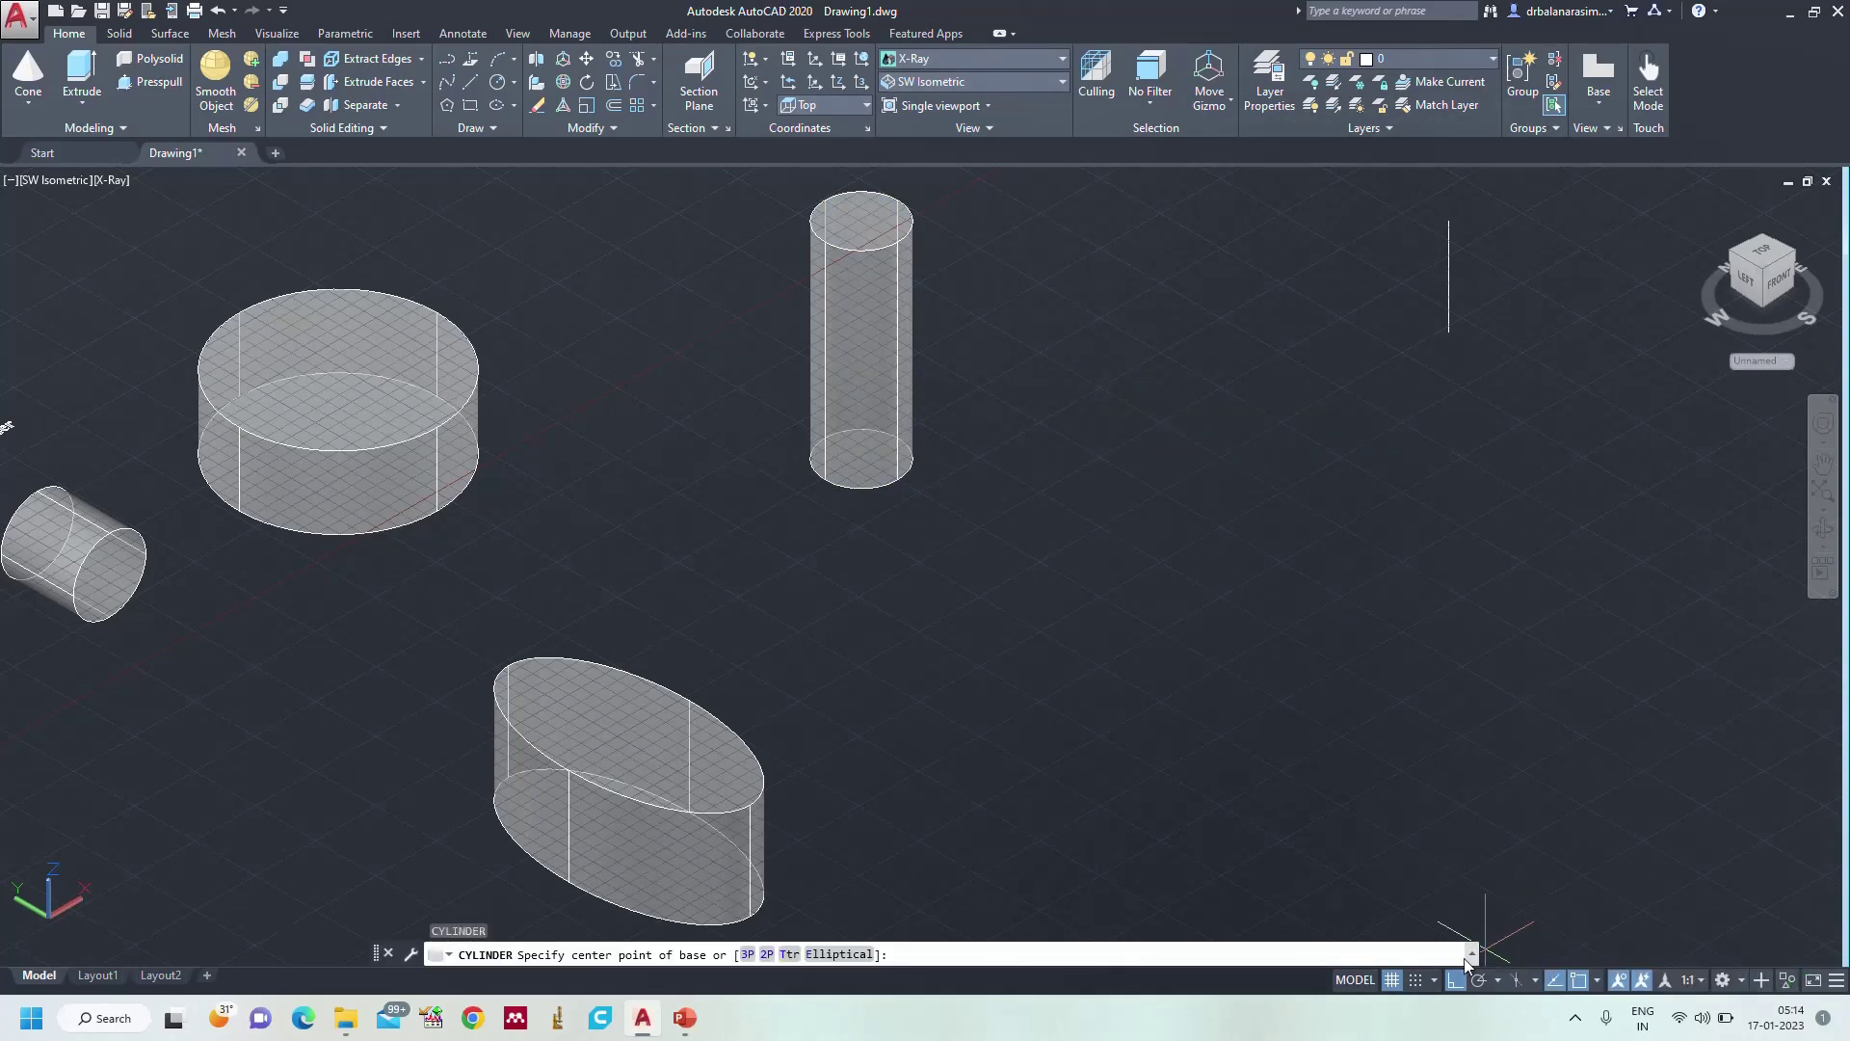
pyautogui.click(1455, 980)
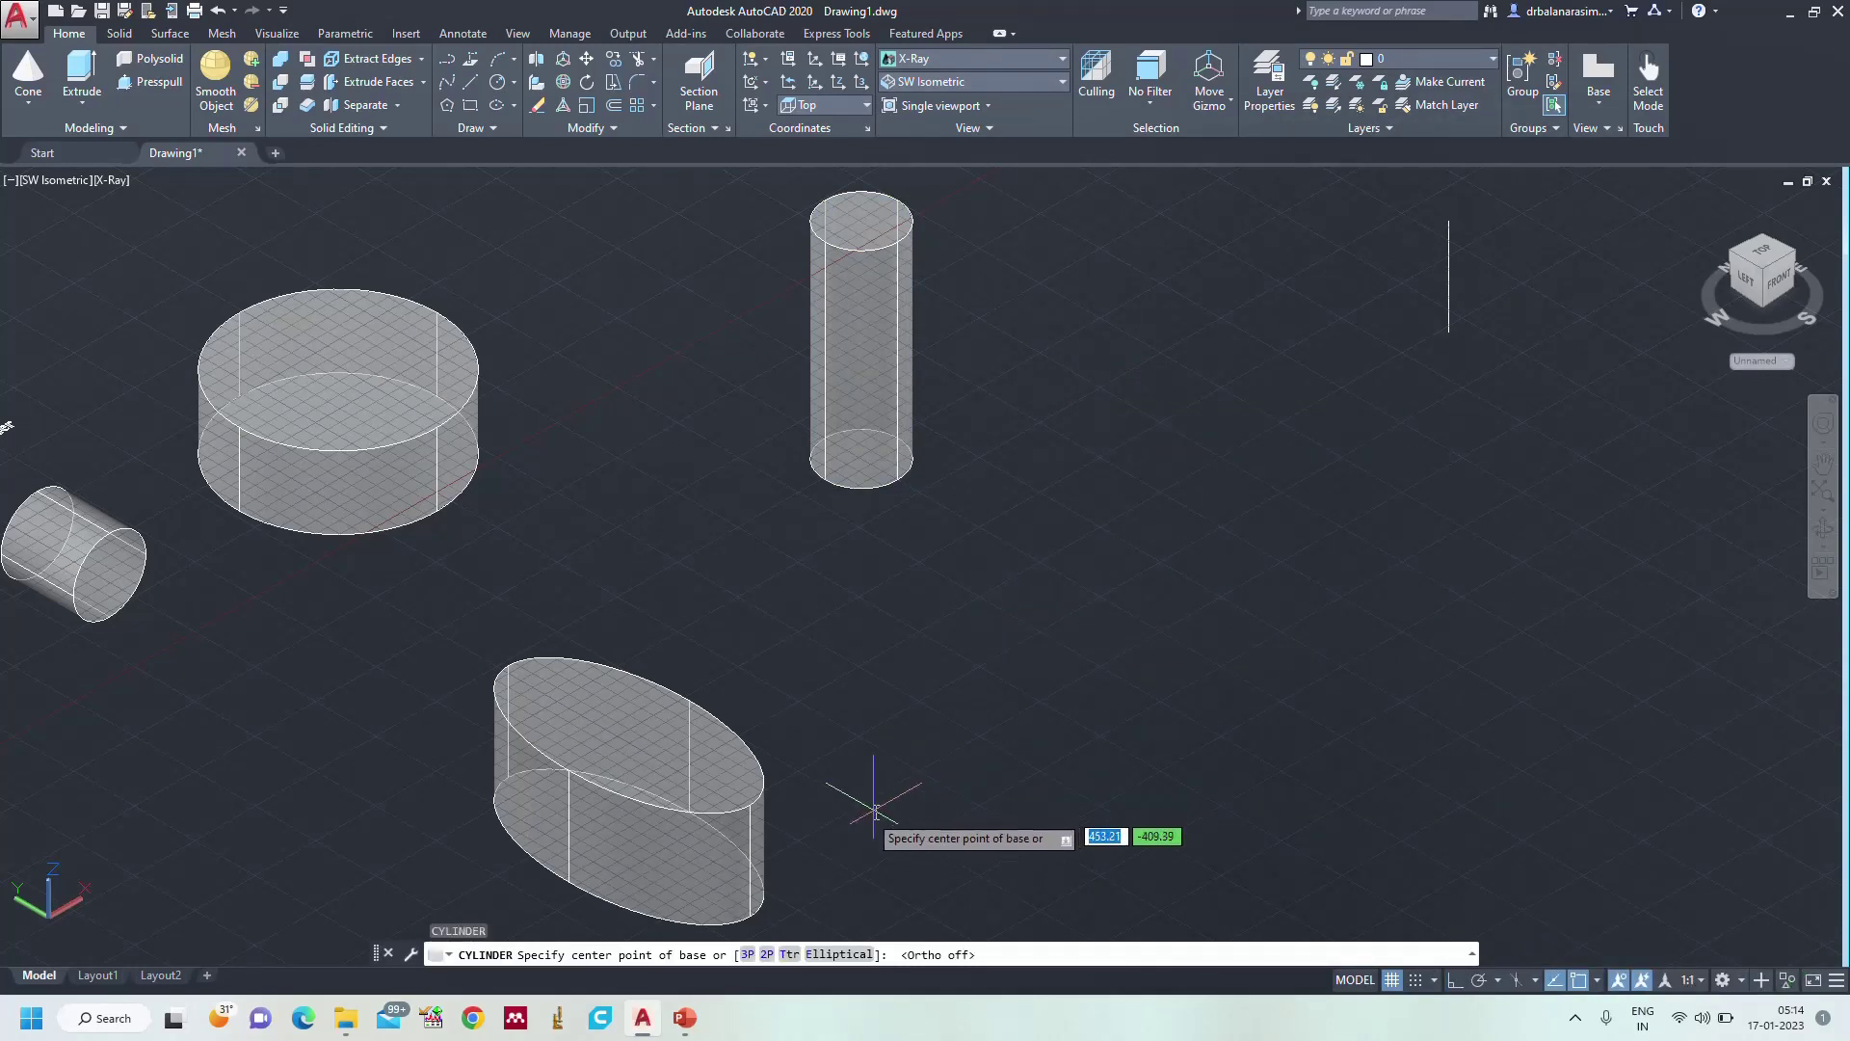
pyautogui.click(1120, 576)
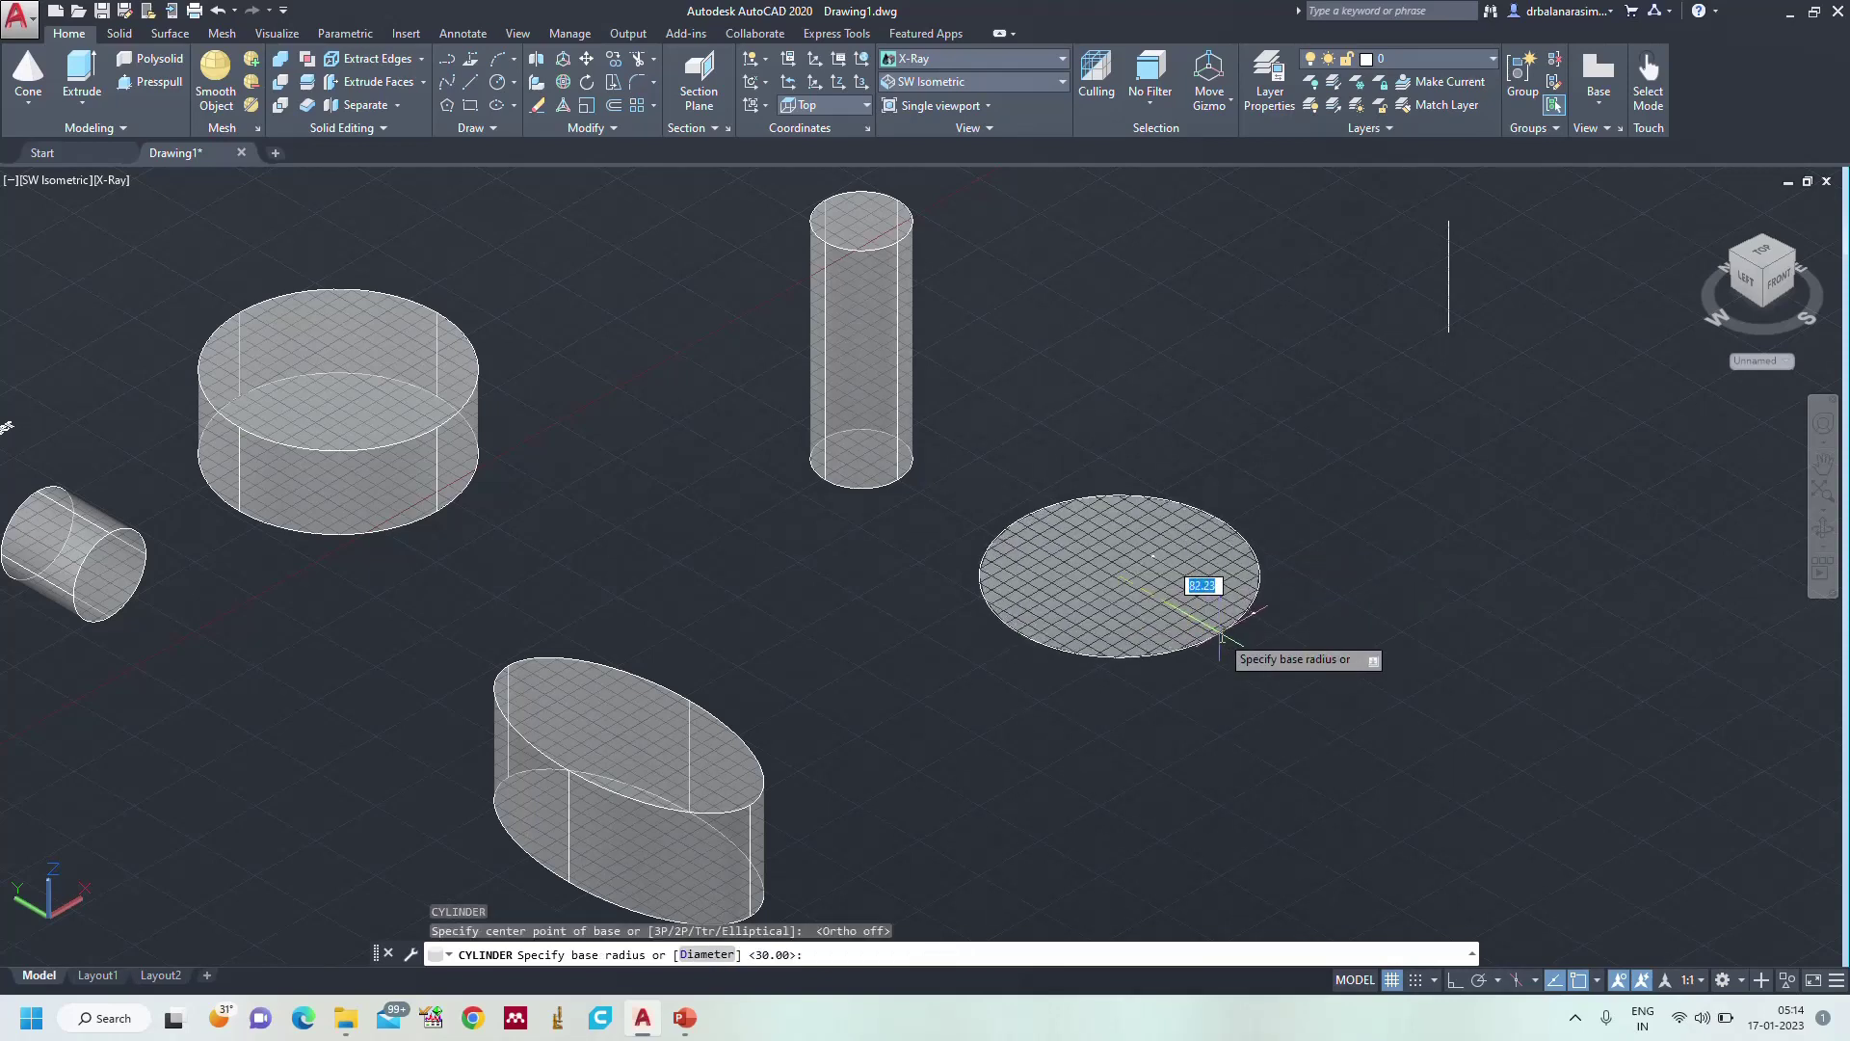
pyautogui.write('30')
pyautogui.press('Return')
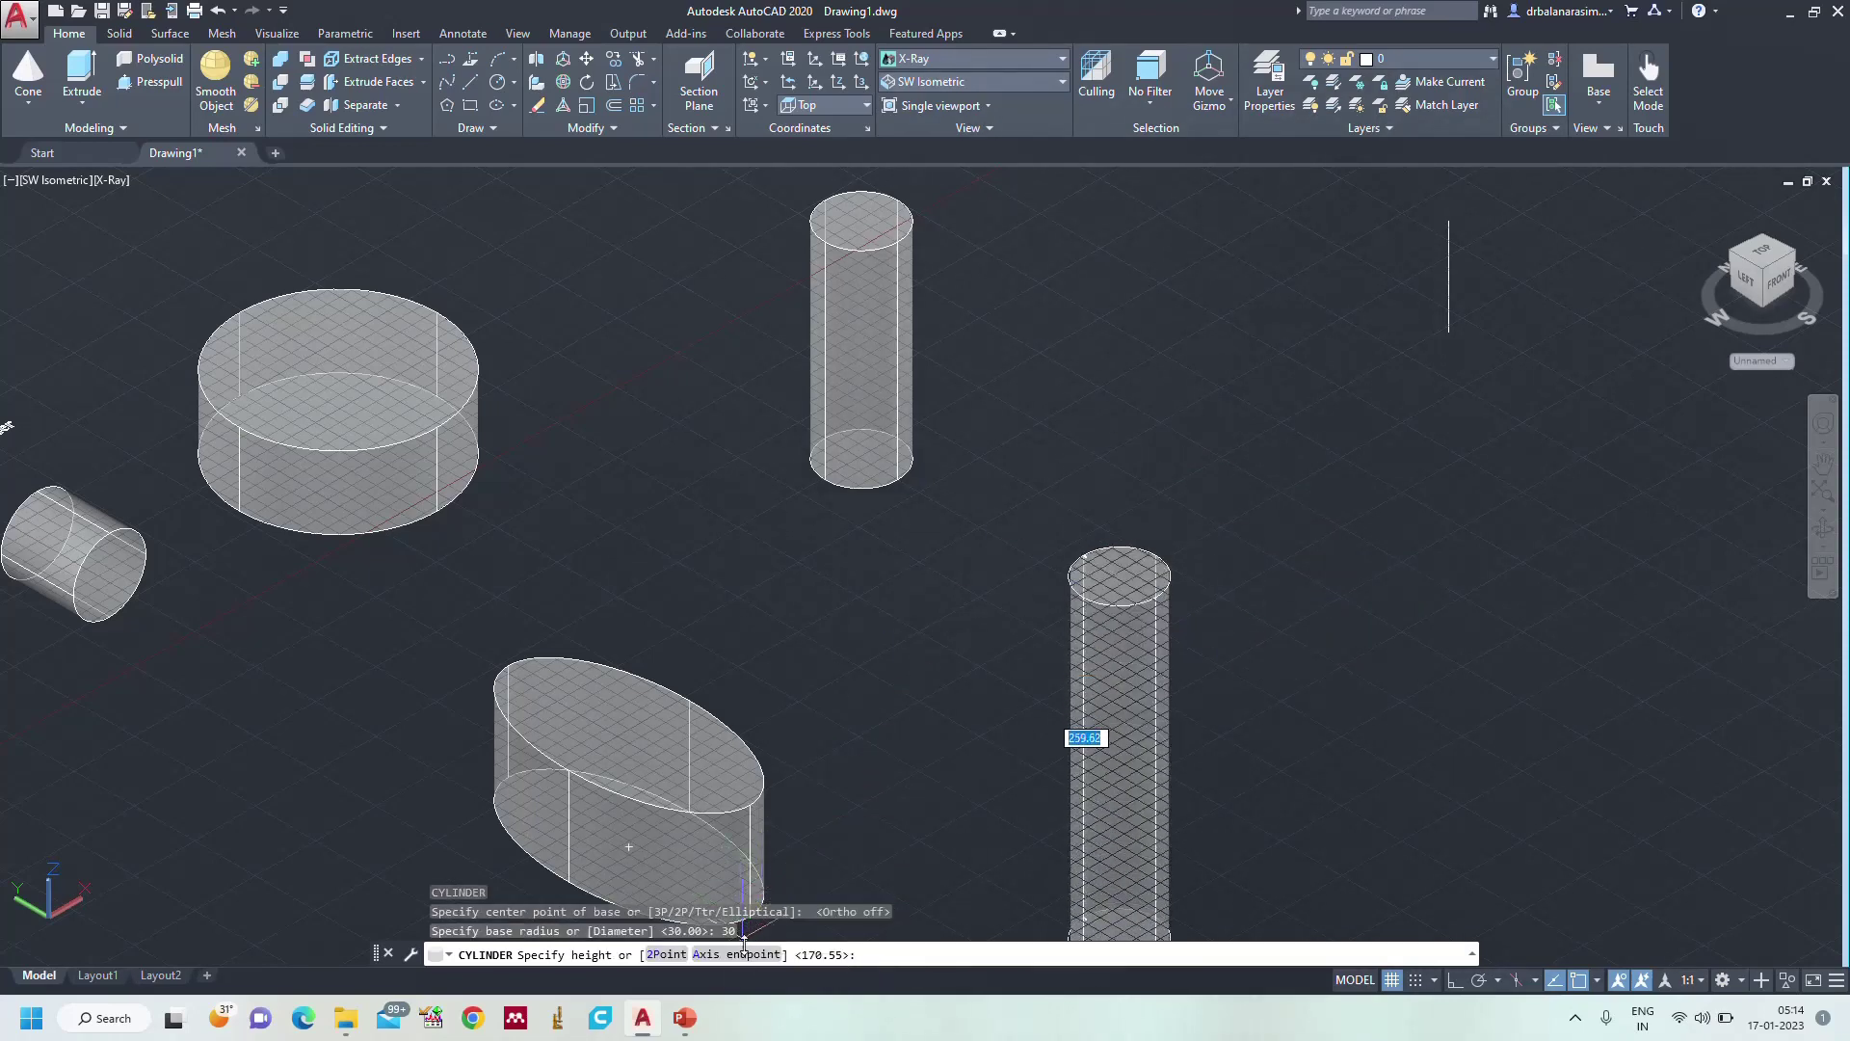
pyautogui.write('A')
pyautogui.press('Return')
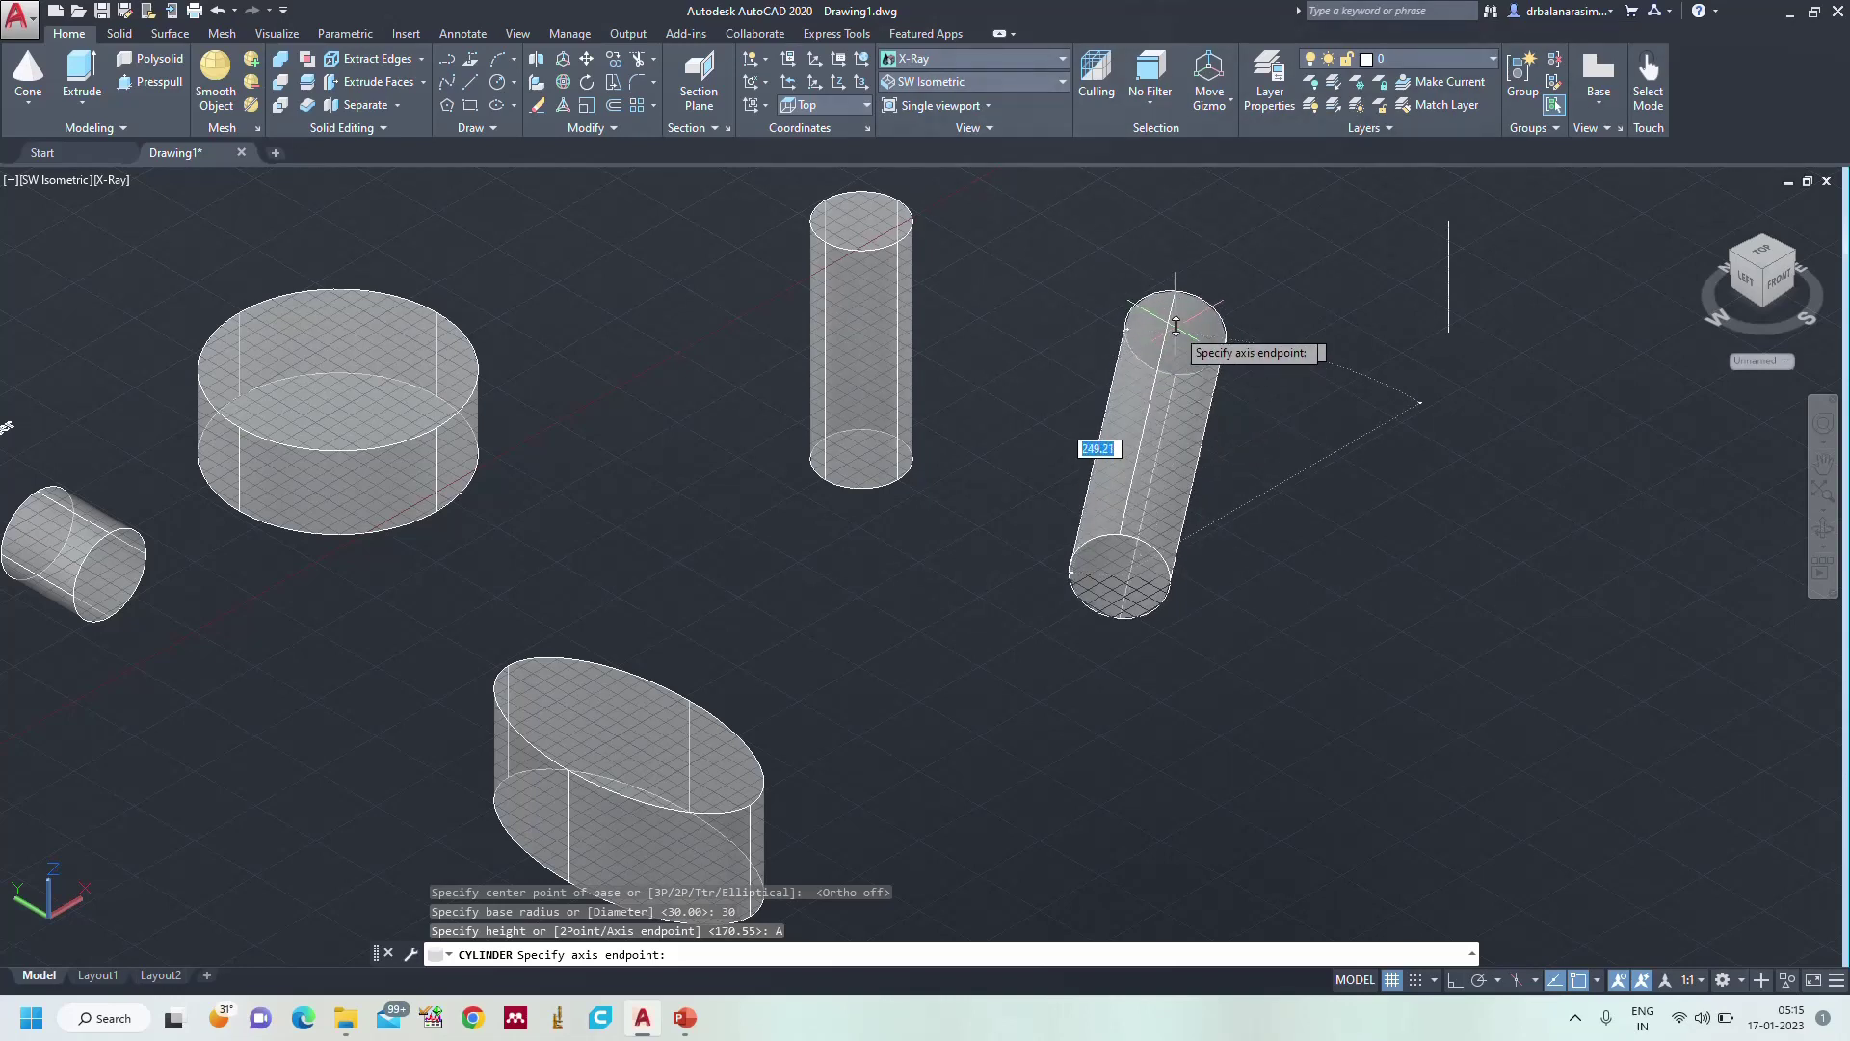
pyautogui.click(1352, 644)
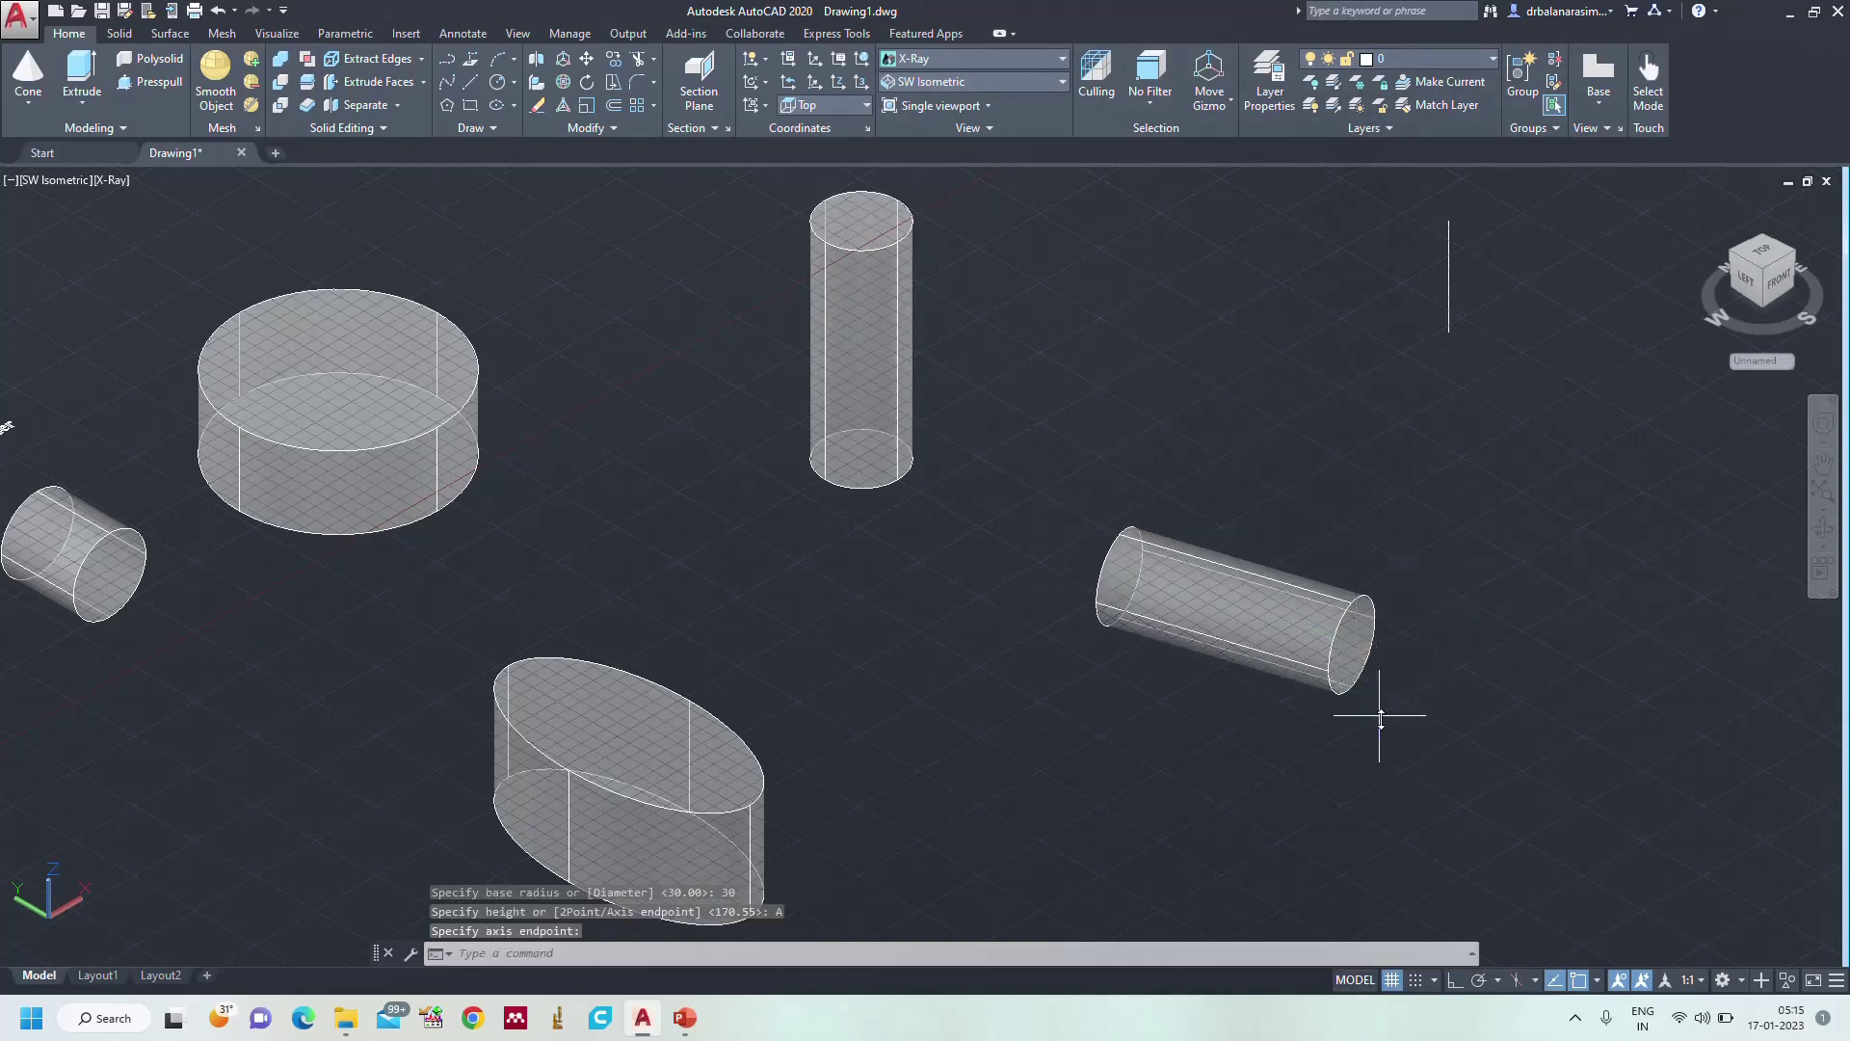
# - Erase the slanted cylinder just made with the Axis endpoint option
pyautogui.click(1380, 713)
pyautogui.click(1479, 462)
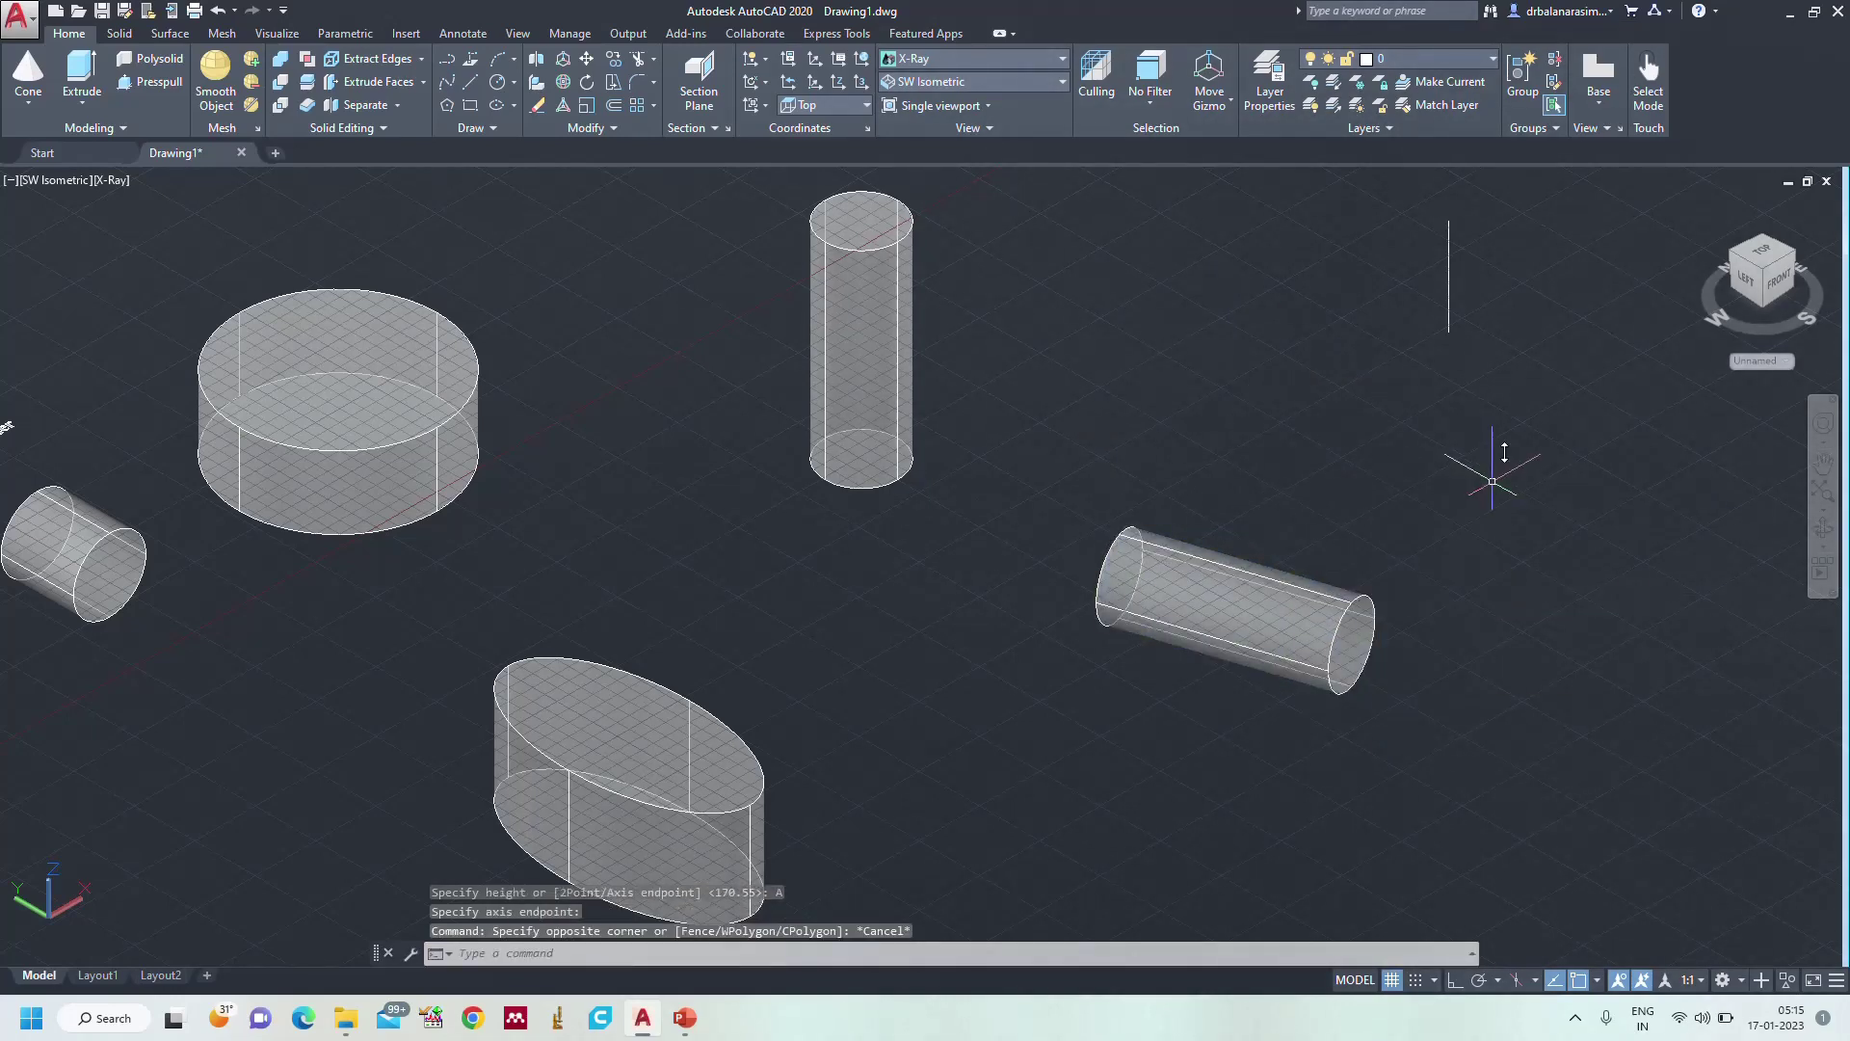
pyautogui.moveTo(1446, 453)
pyautogui.mouseDown()
pyautogui.moveTo(1032, 627)
pyautogui.moveTo(1313, 710)
pyautogui.mouseUp()
pyautogui.press('Delete')
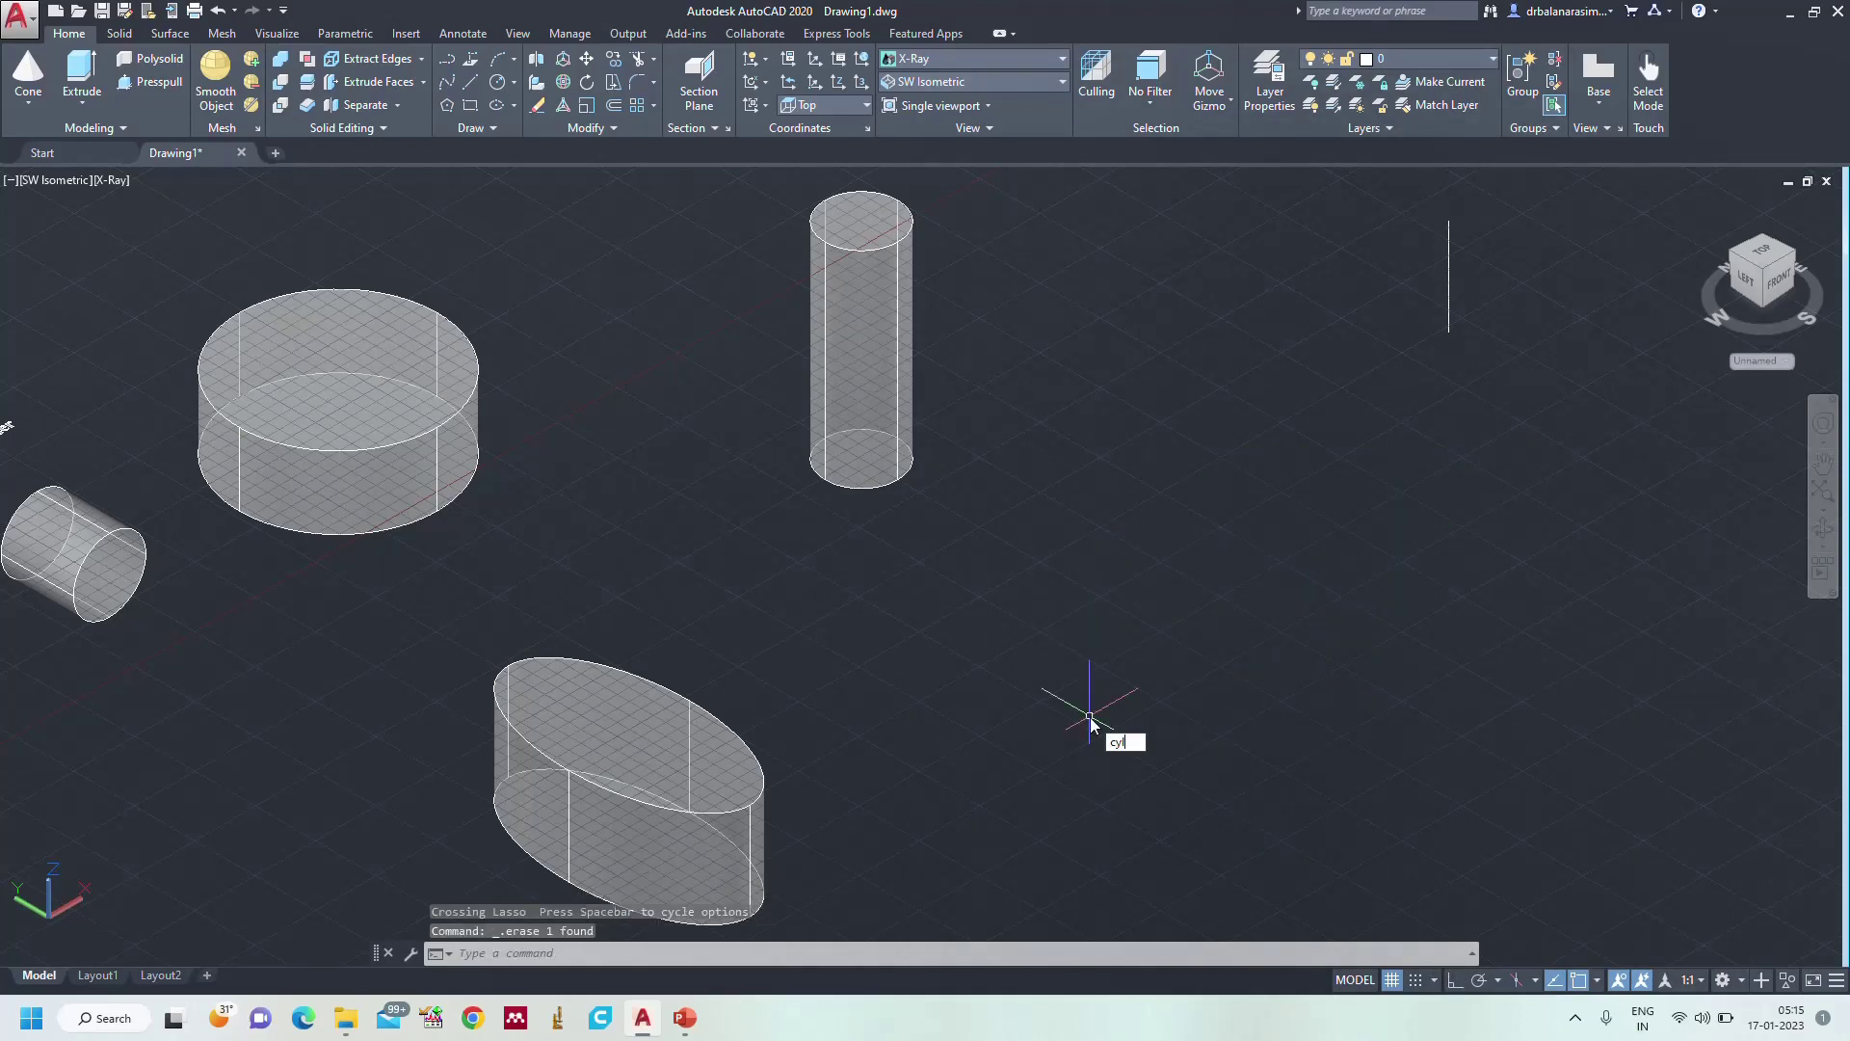
pyautogui.write('cyl')
pyautogui.press('Return')
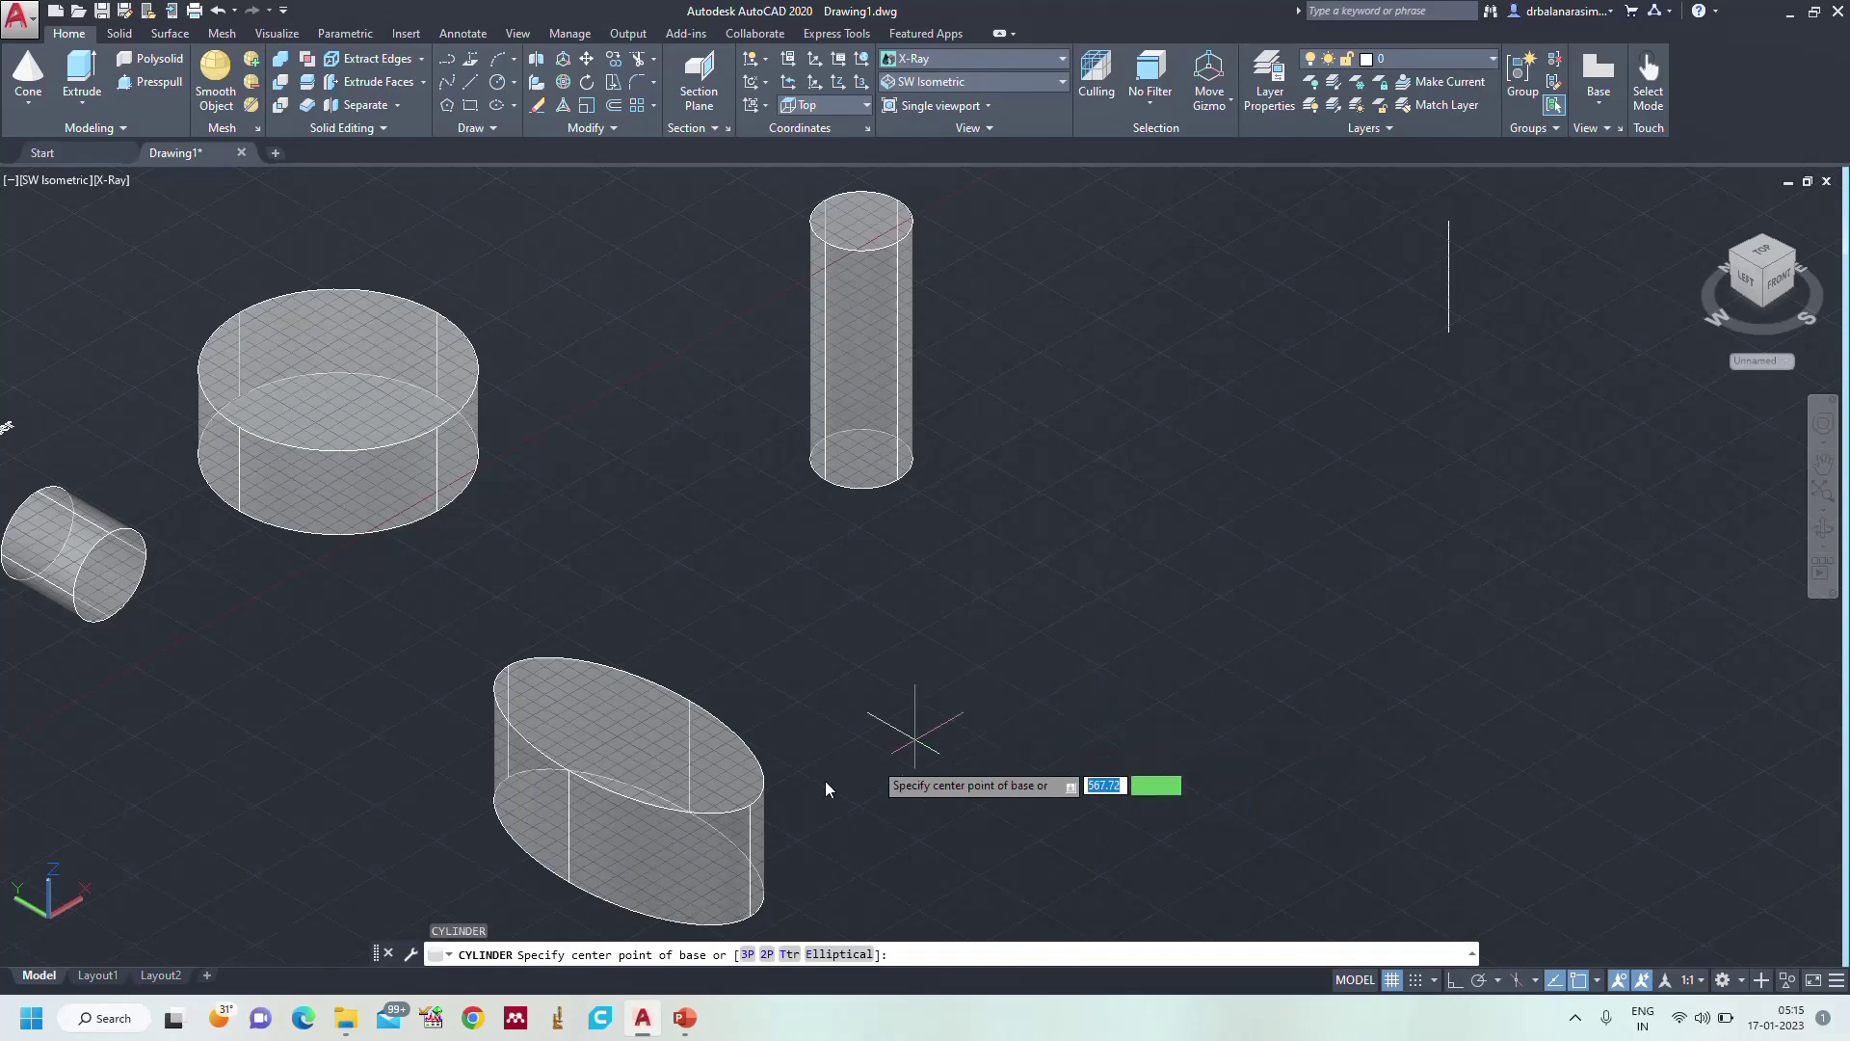
pyautogui.click(1212, 616)
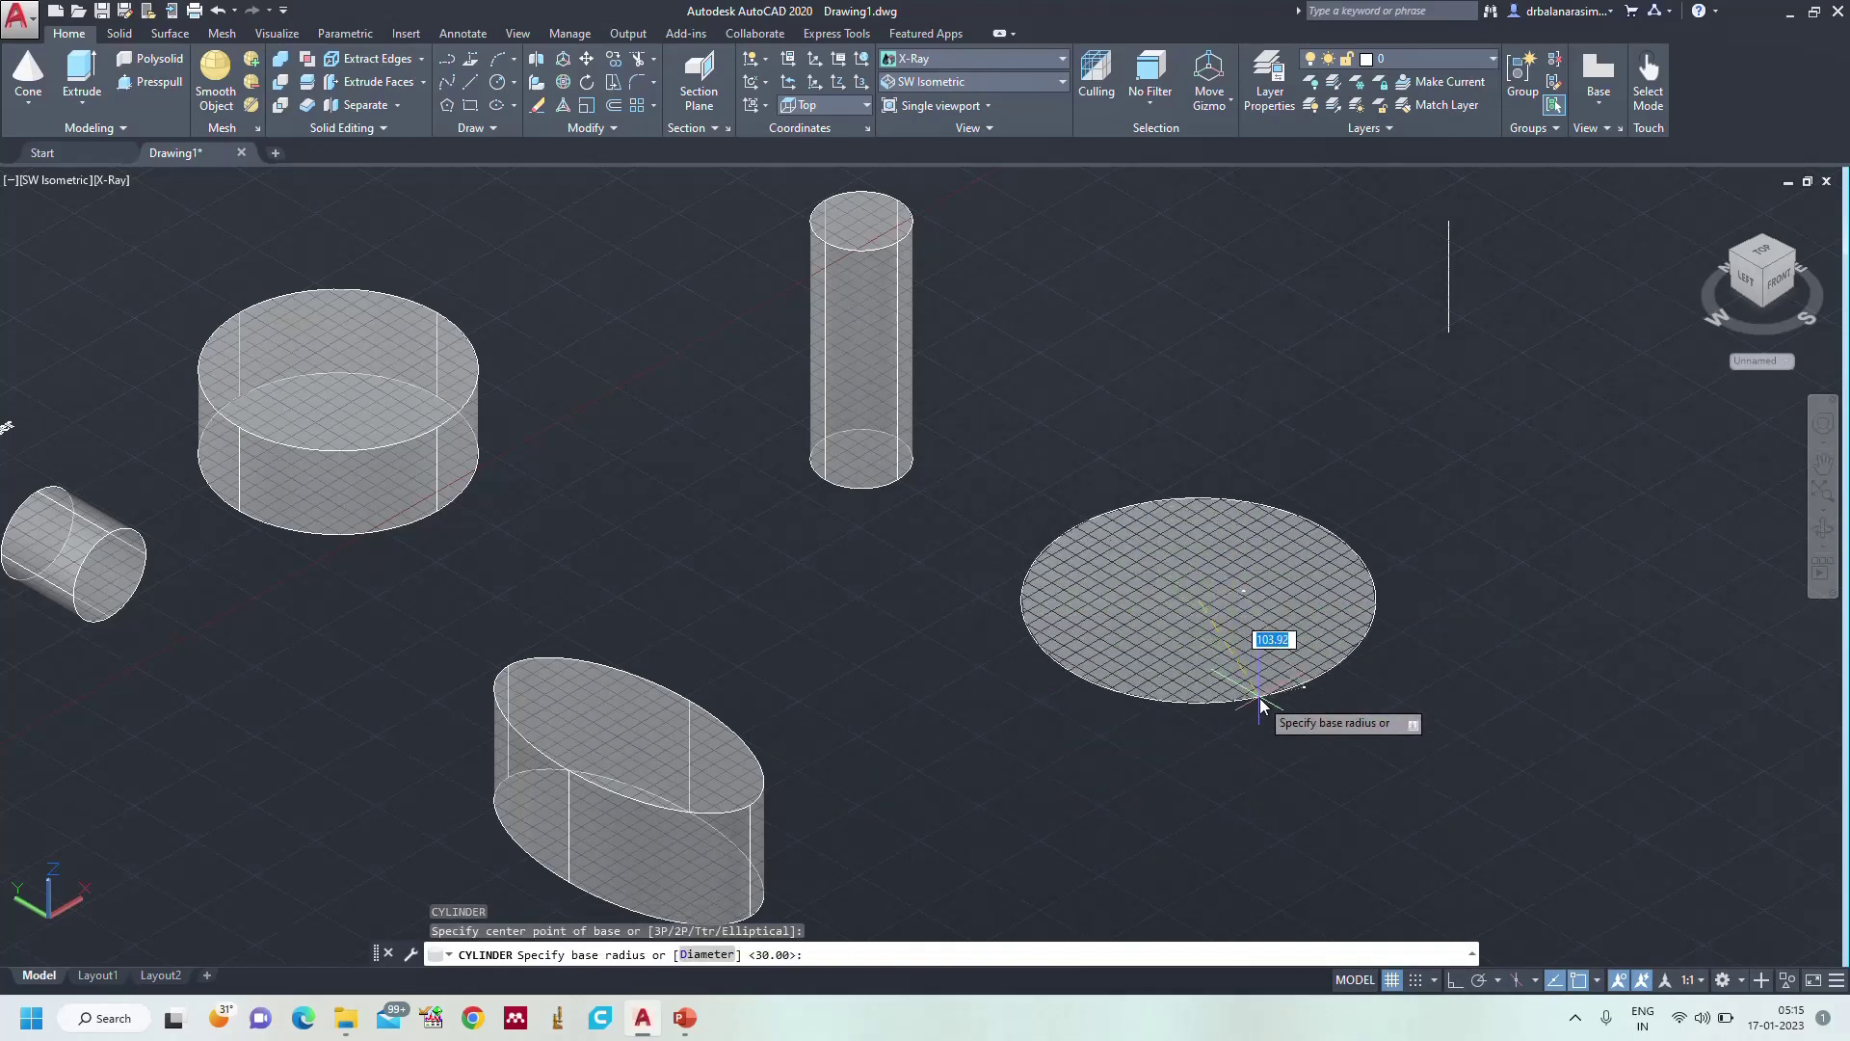
pyautogui.write('30')
pyautogui.press('Return')
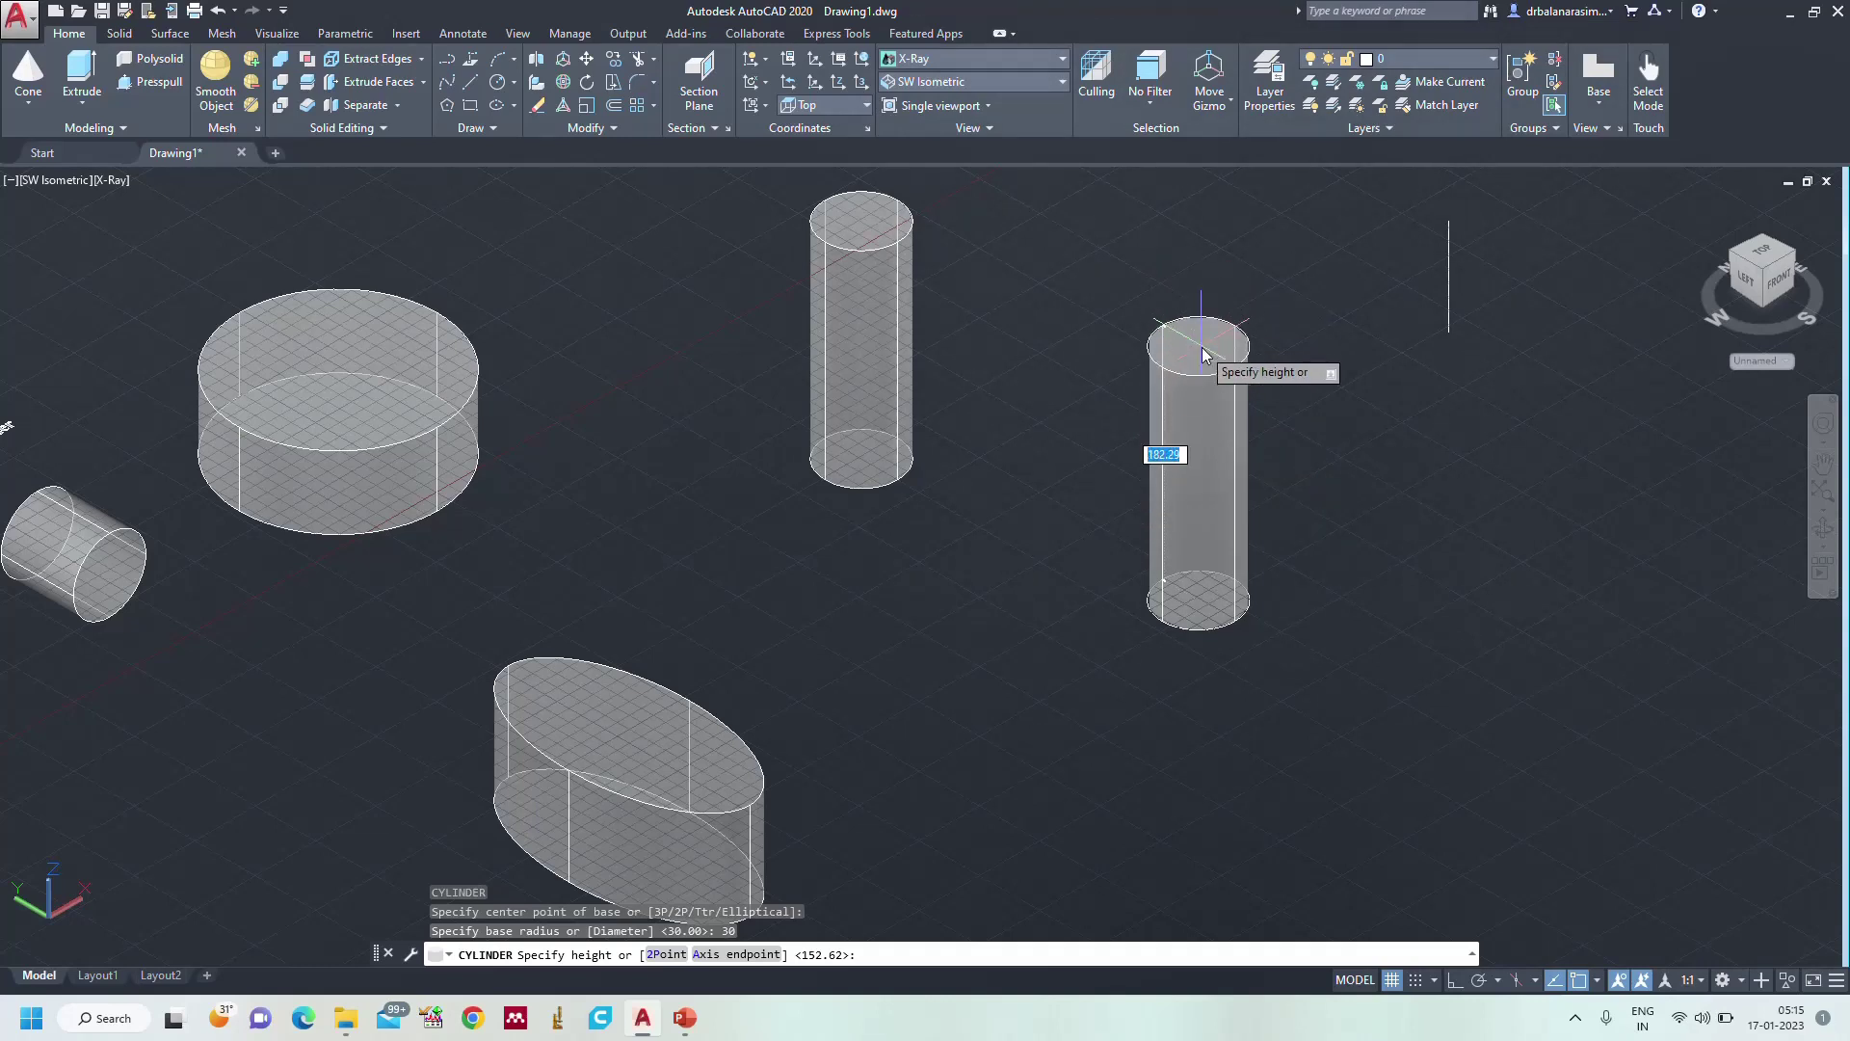
pyautogui.press('Escape')
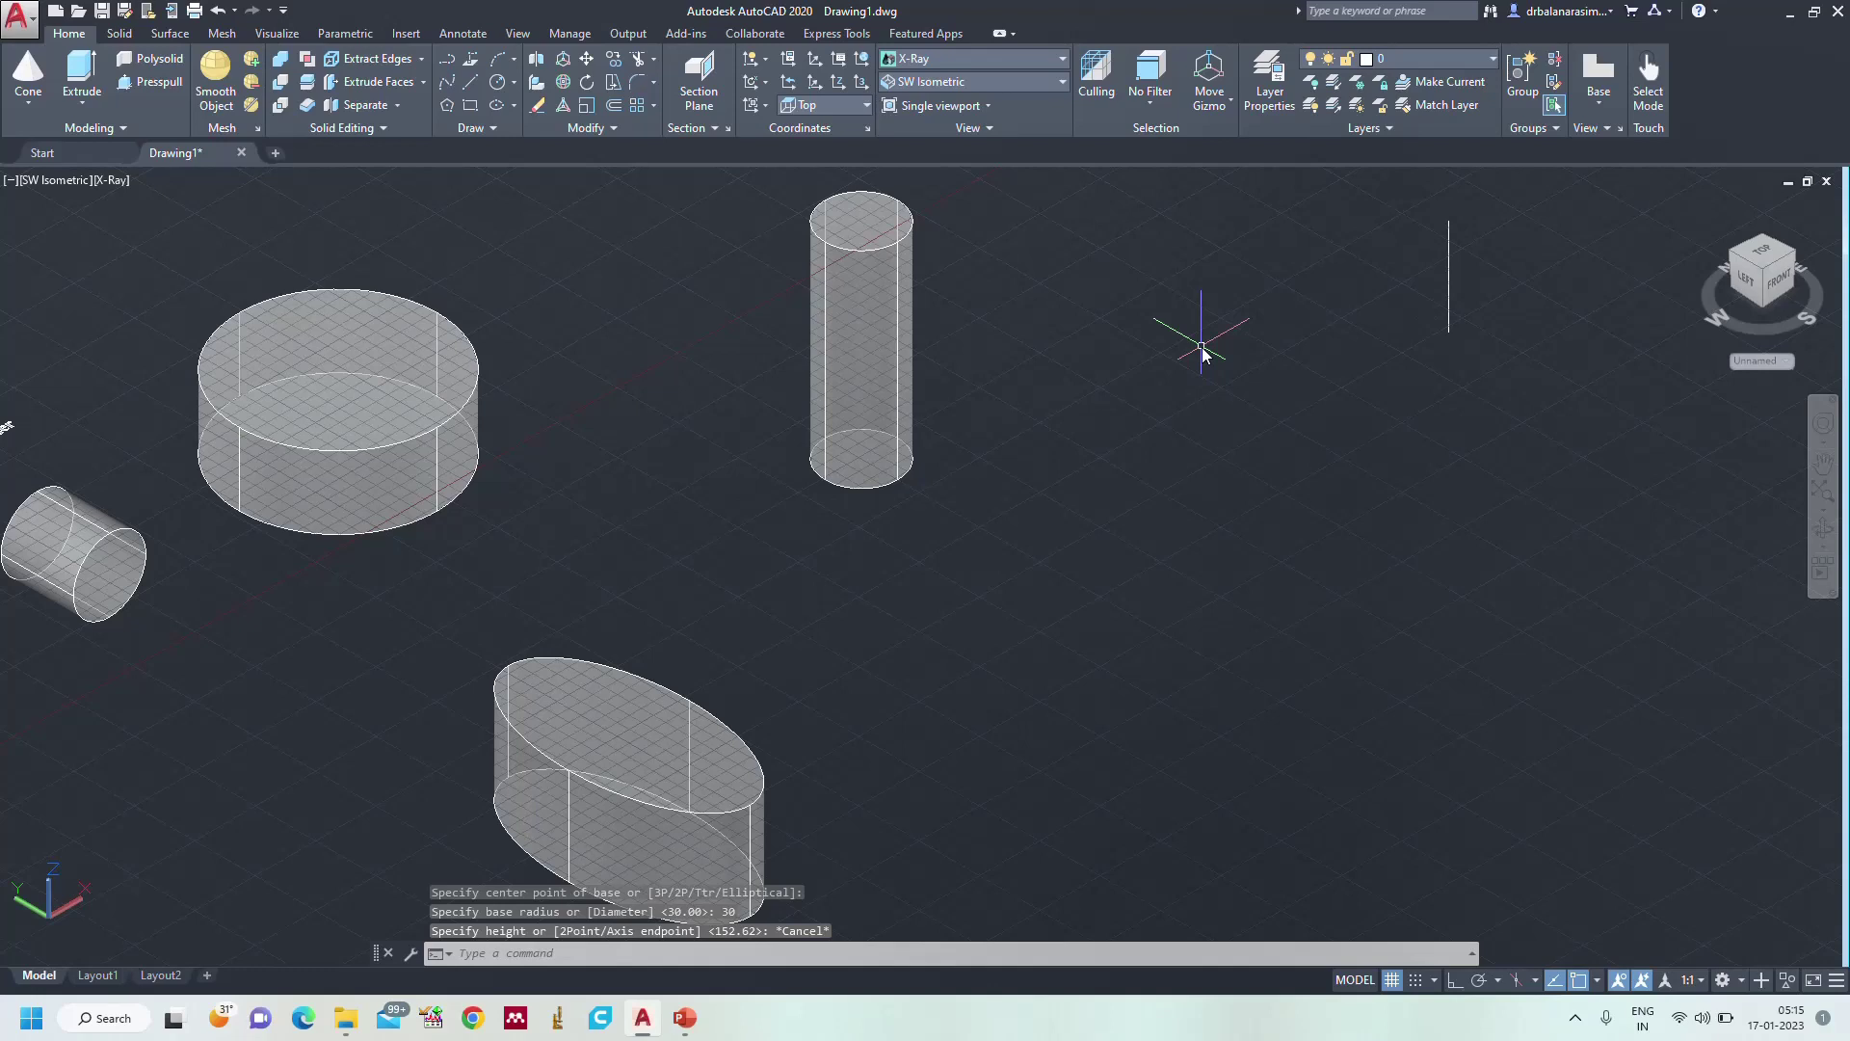
# - Create a cylinder of base radius 30 between the tall cylinder and the vertical line, using Axis endpoint to tilt its axis toward the line
pyautogui.write('cyl')
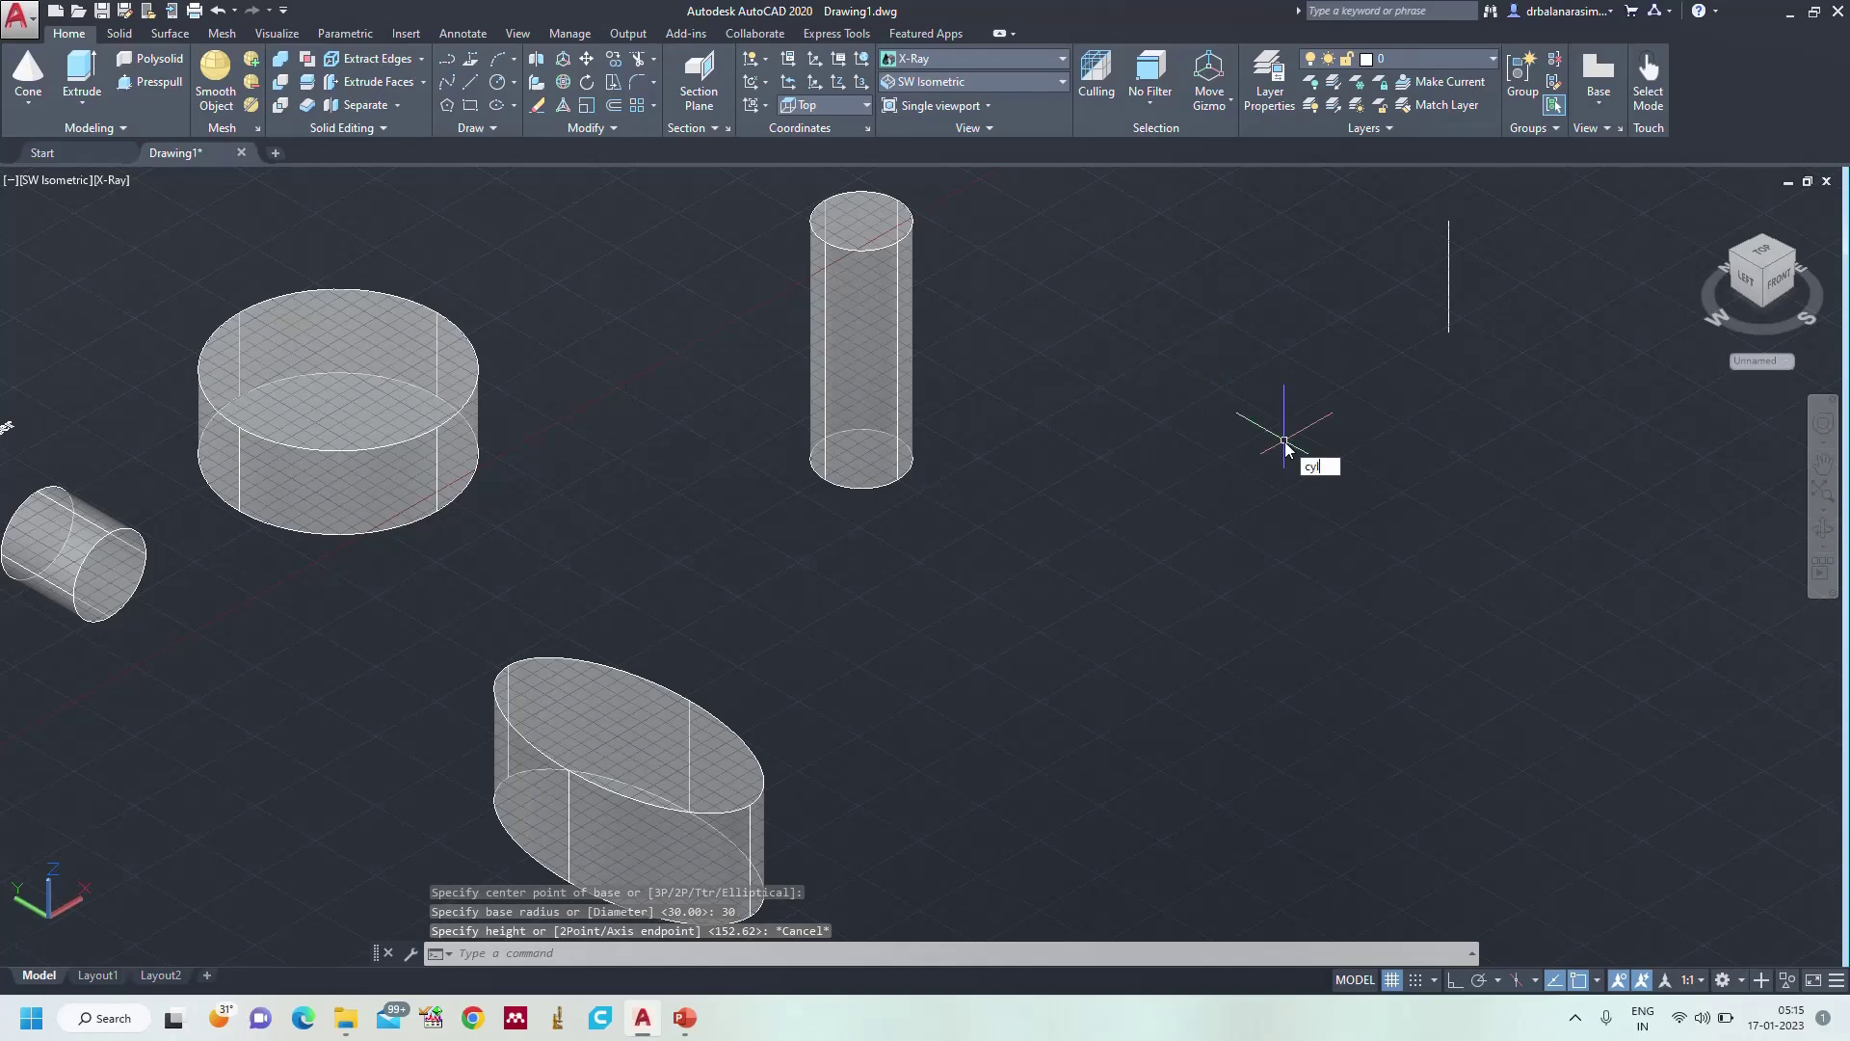
pyautogui.press('Return')
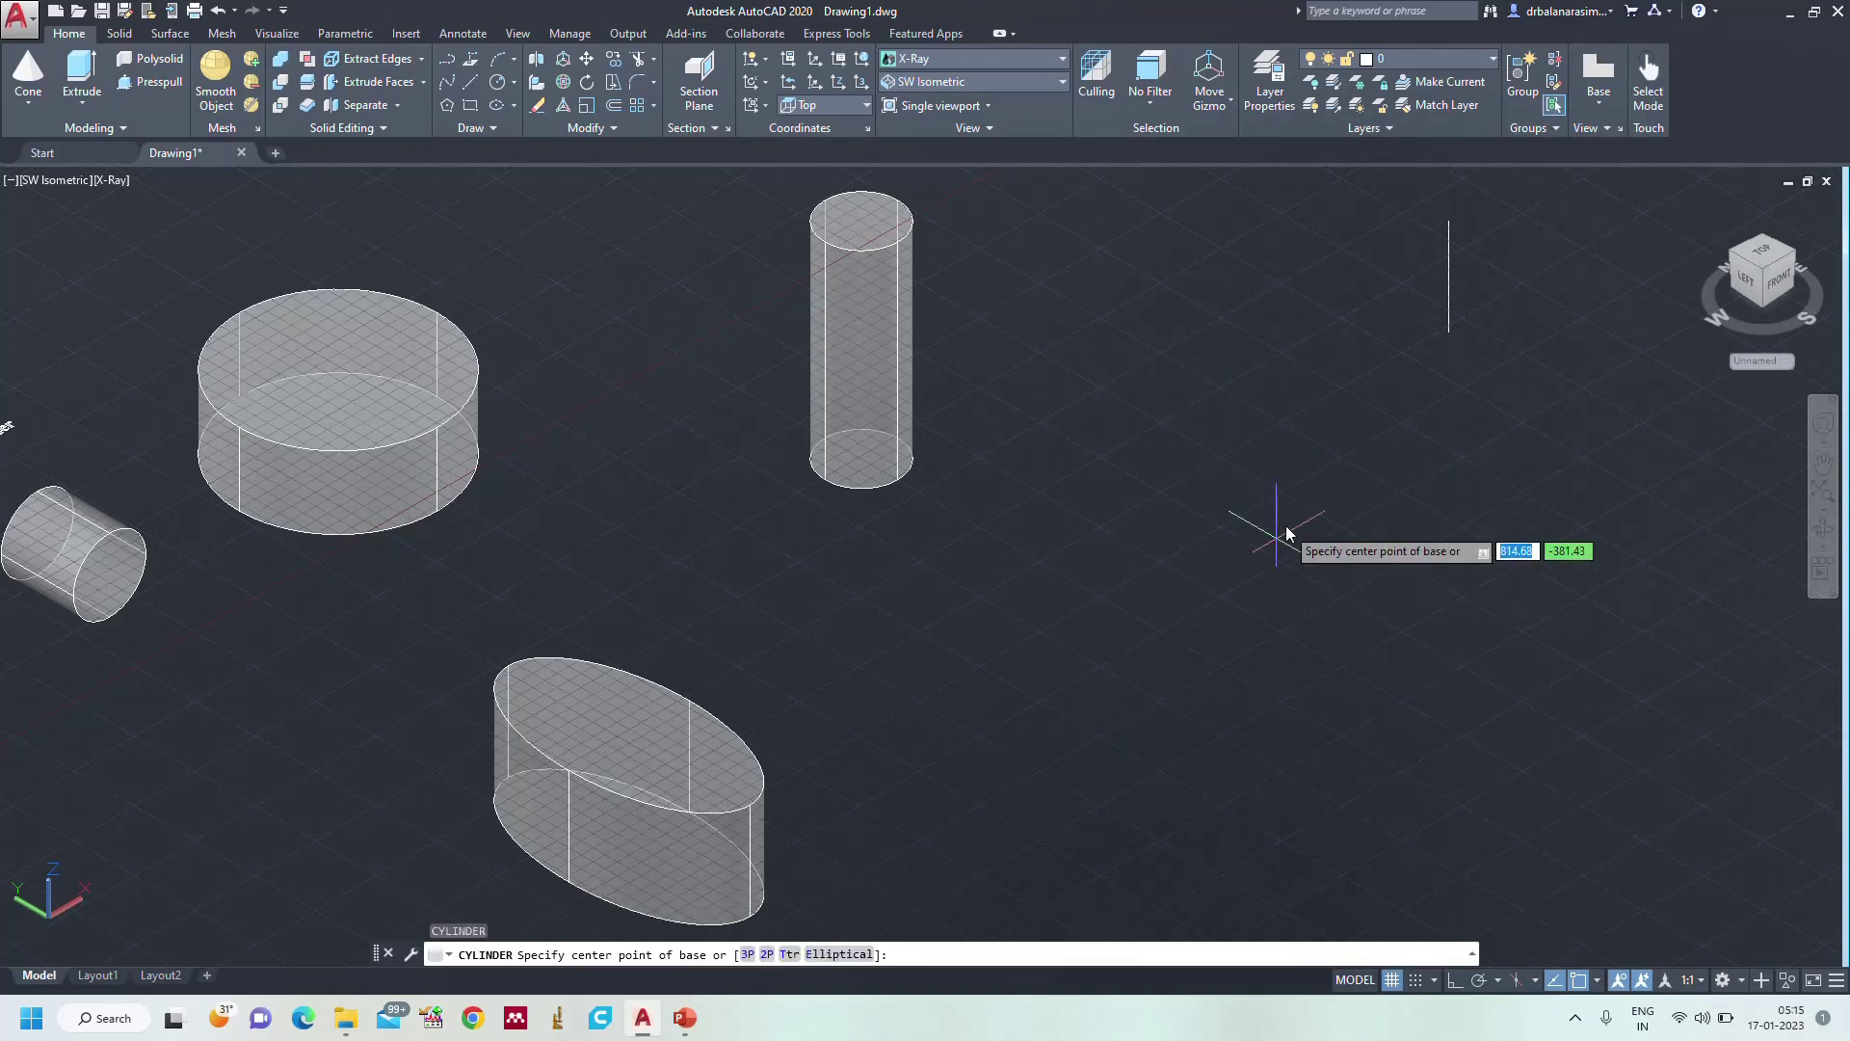
pyautogui.click(1188, 568)
pyautogui.write('3')
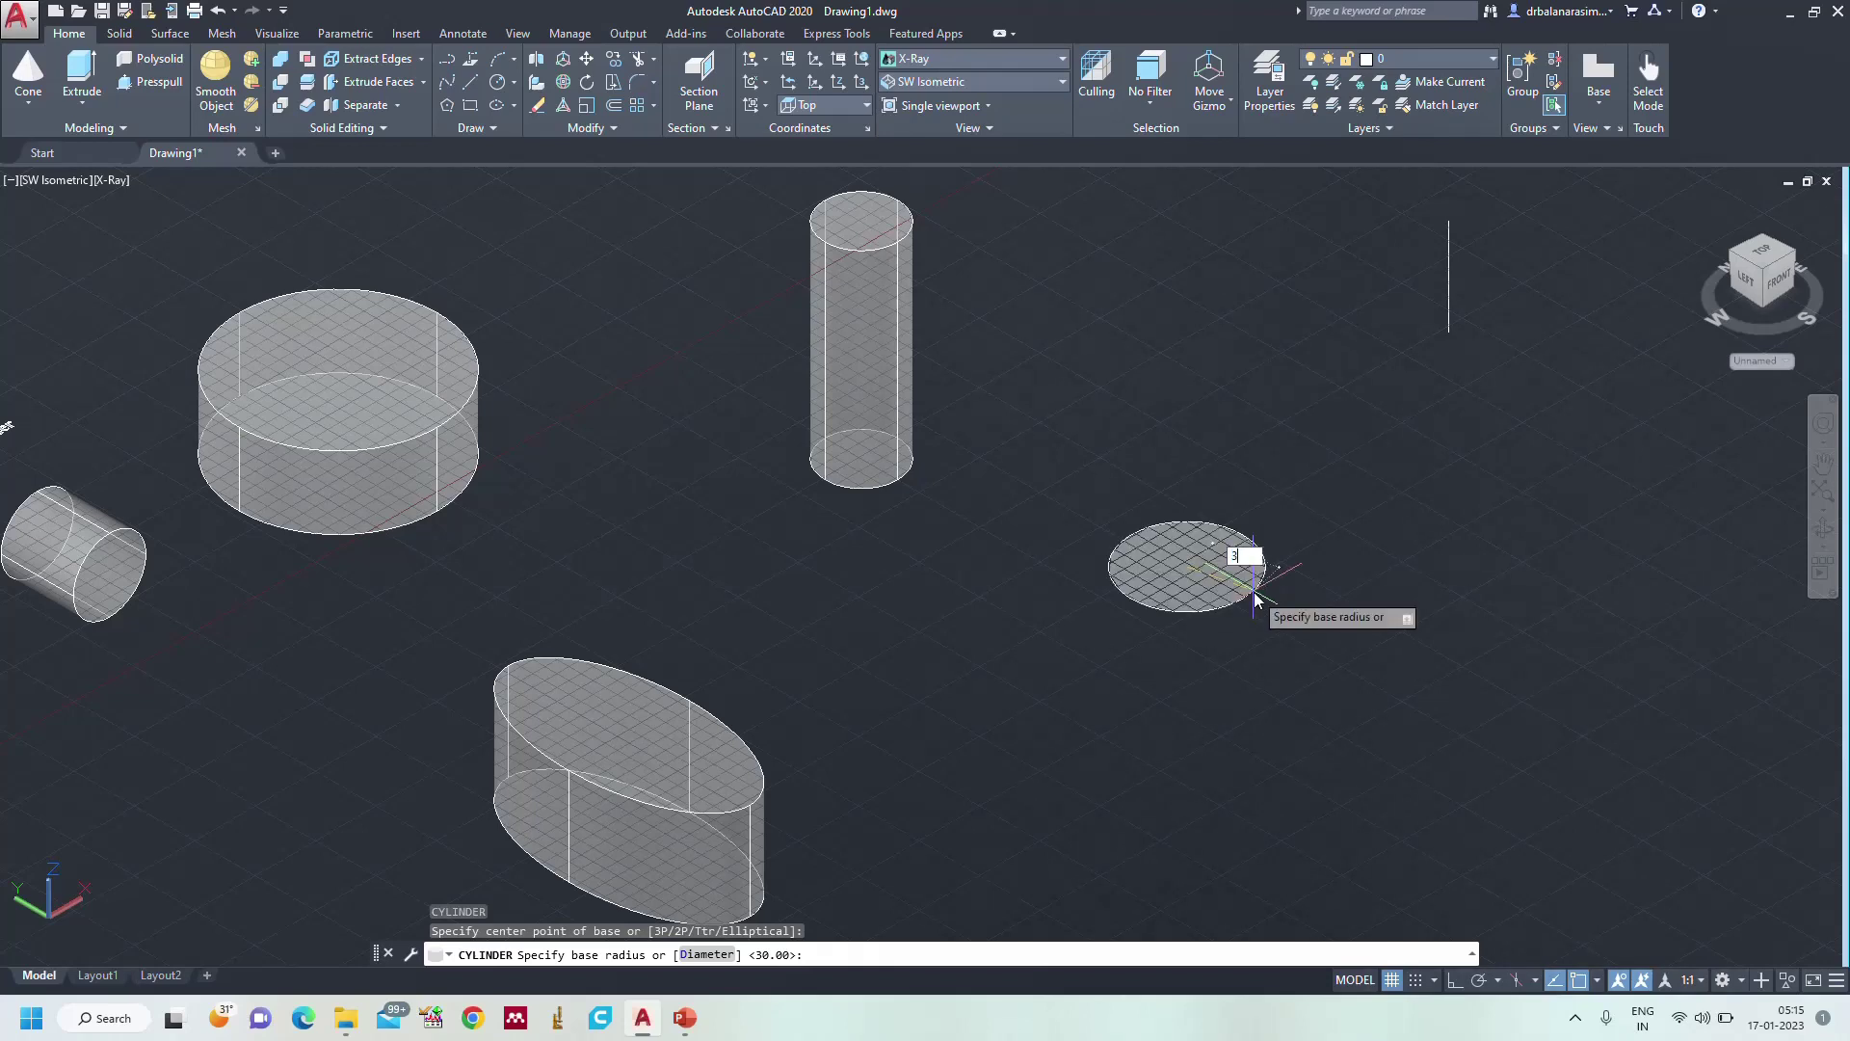
pyautogui.write('0')
pyautogui.press('Return')
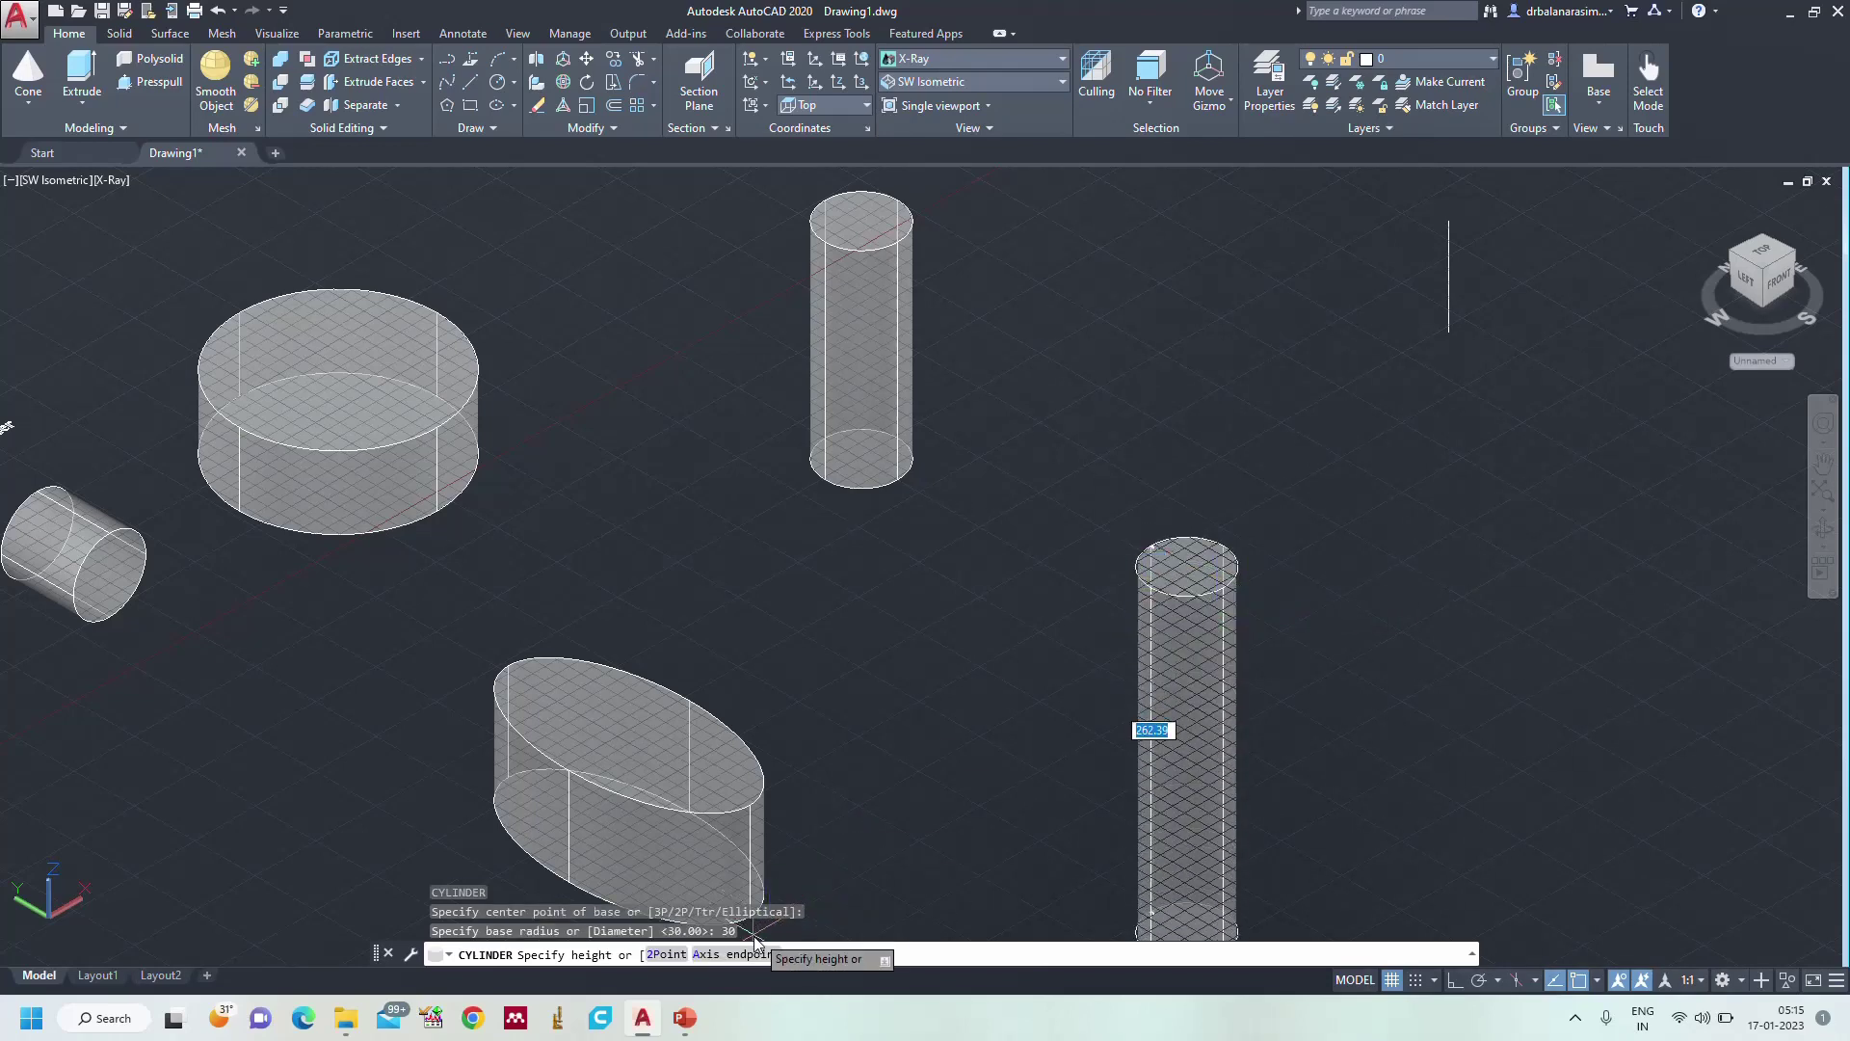
pyautogui.click(746, 956)
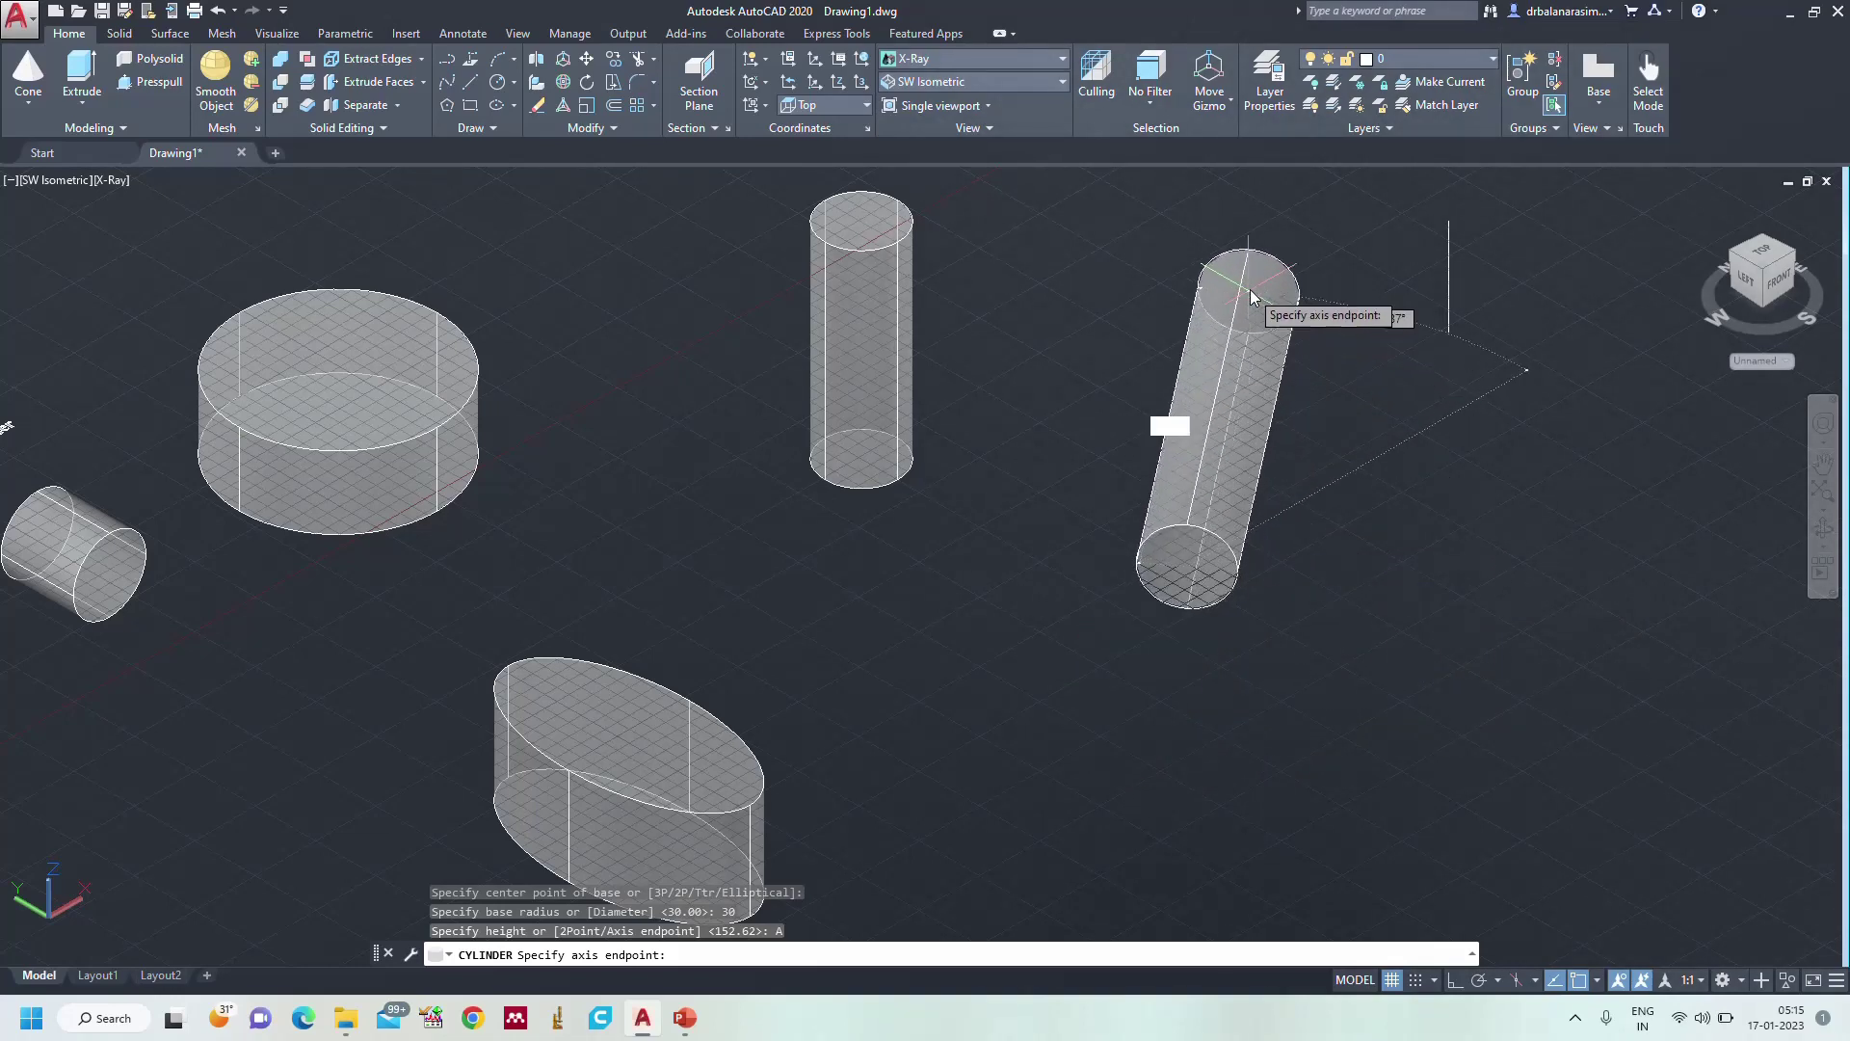
pyautogui.click(1286, 321)
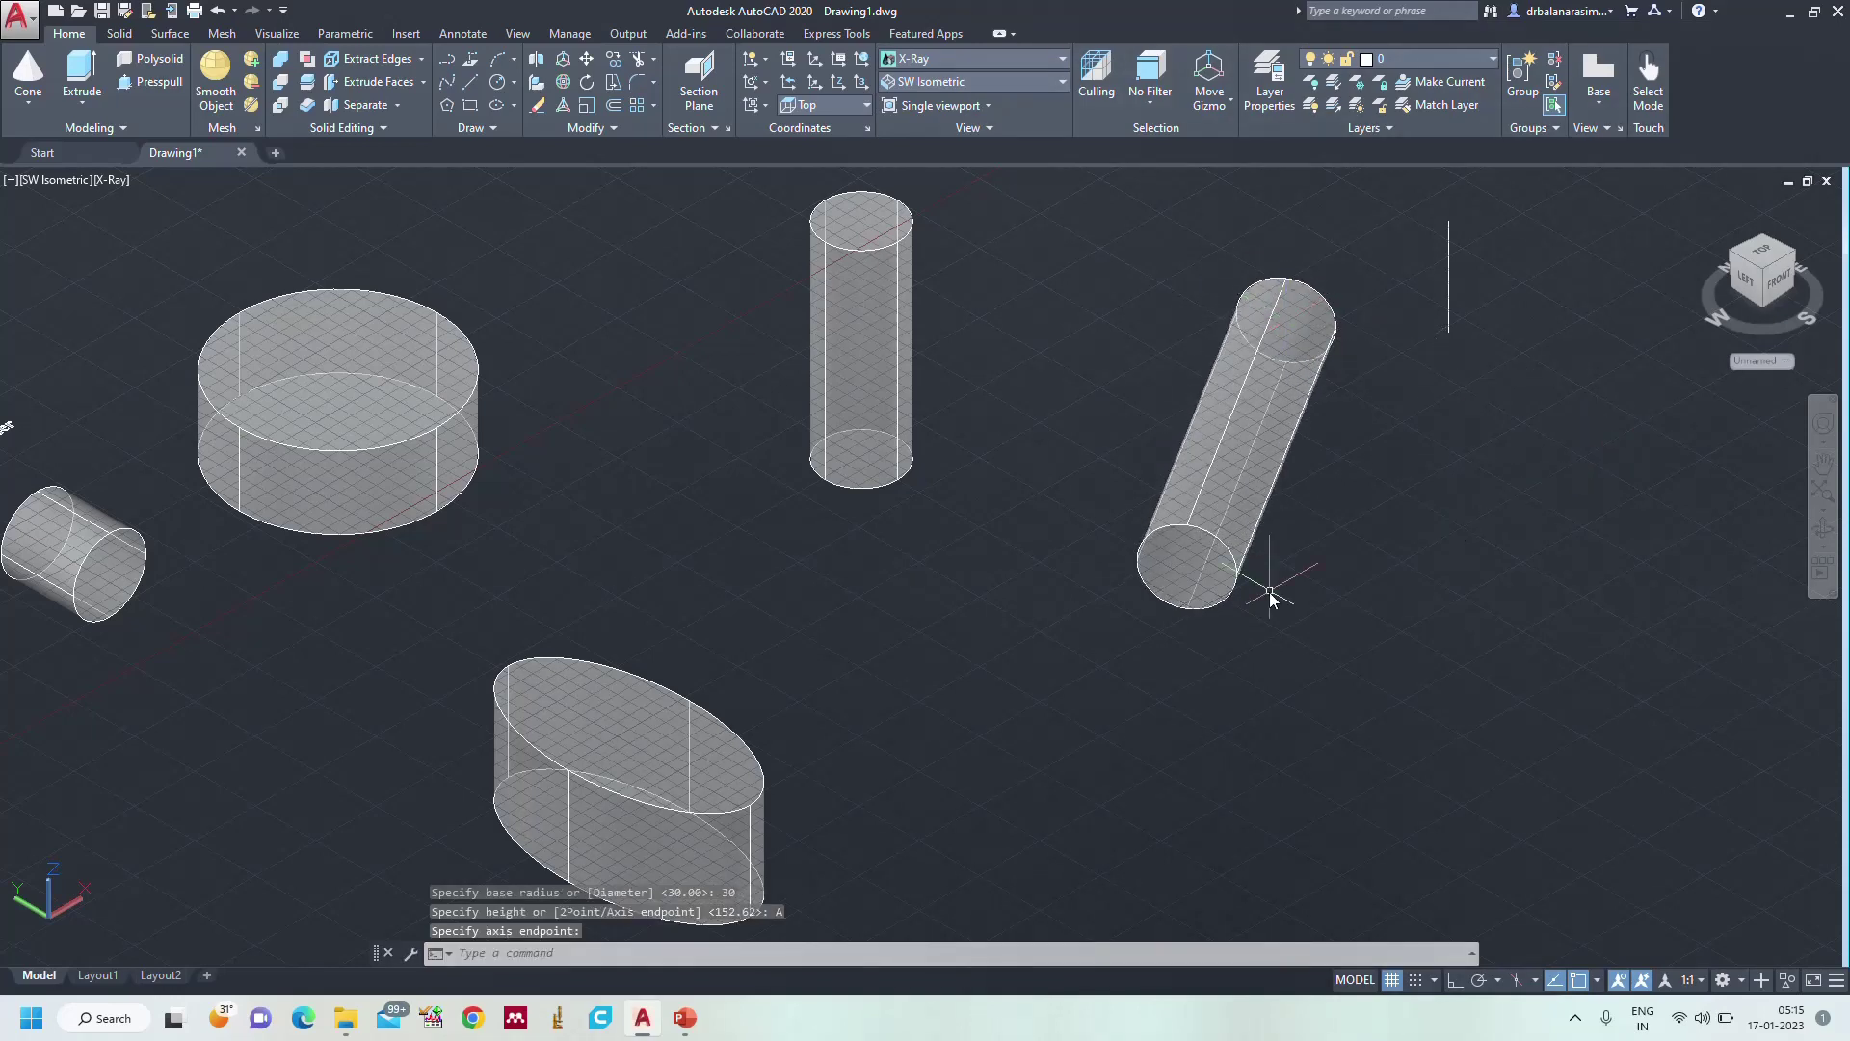
pyautogui.scroll(-3, 1352, 442)
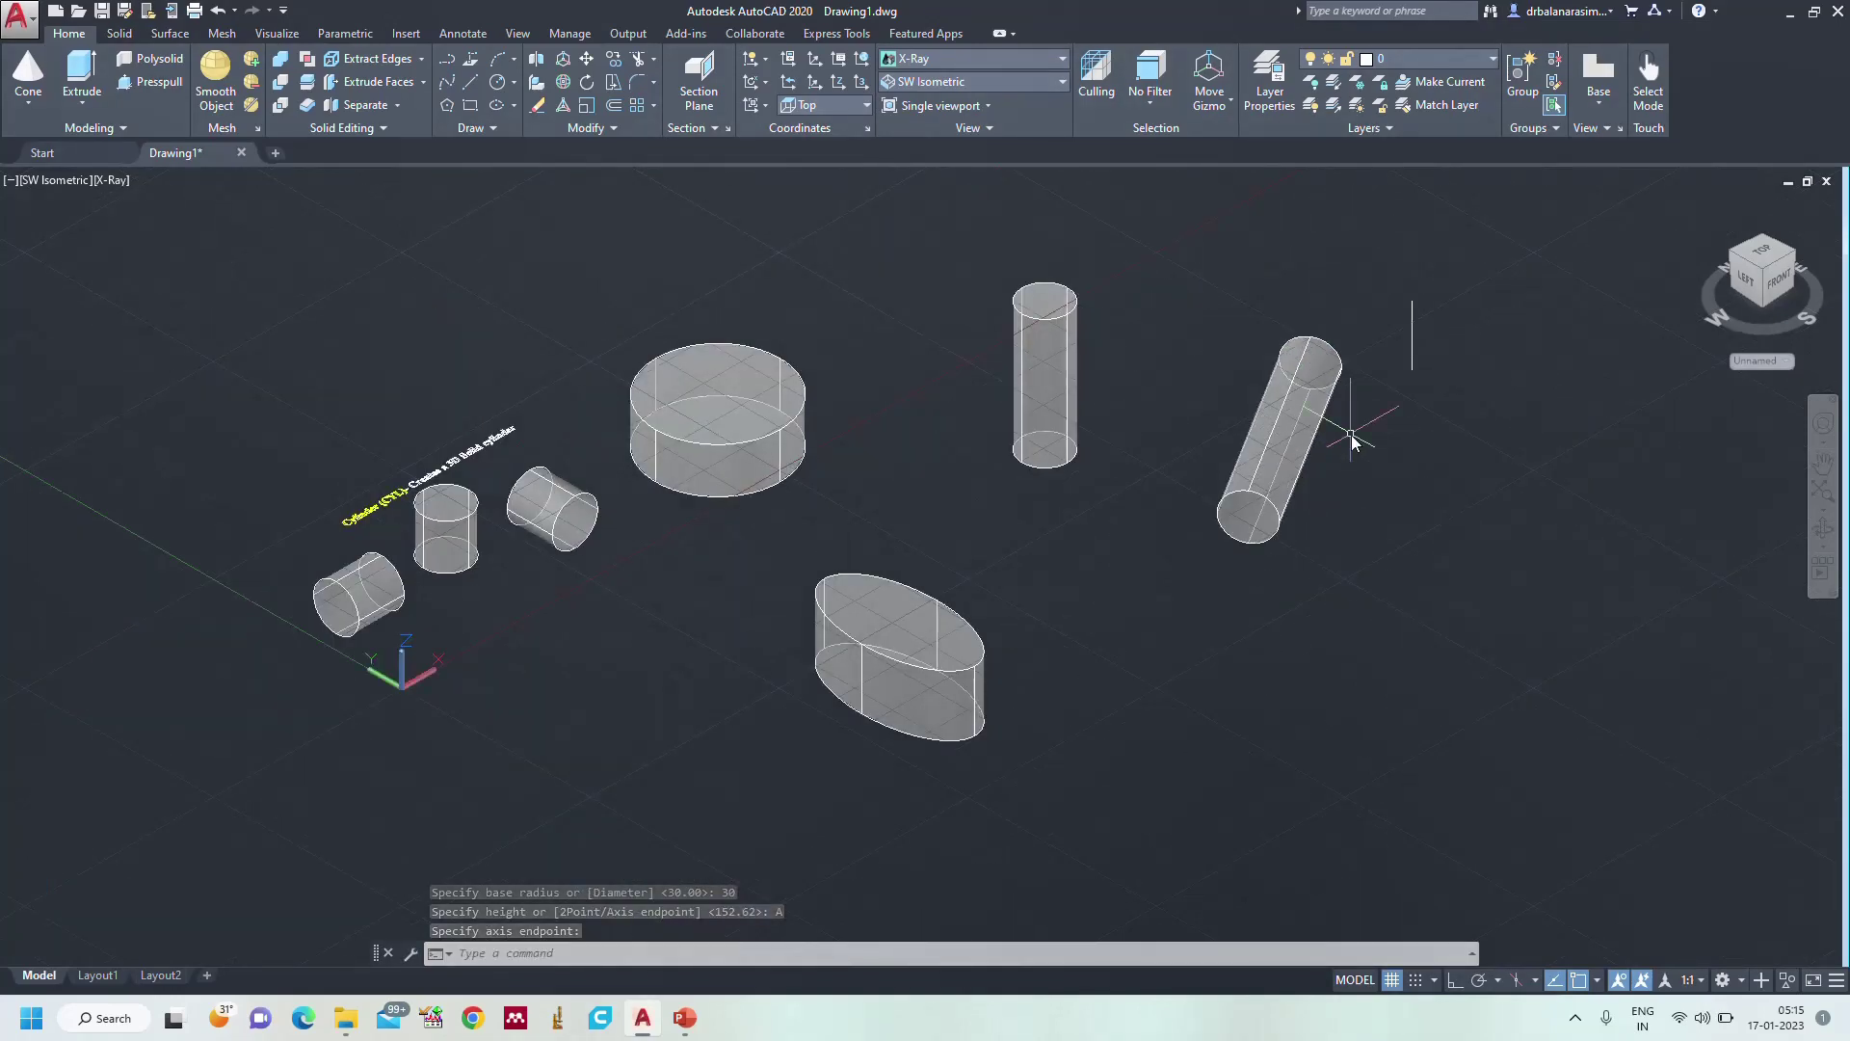
pyautogui.write('cy')
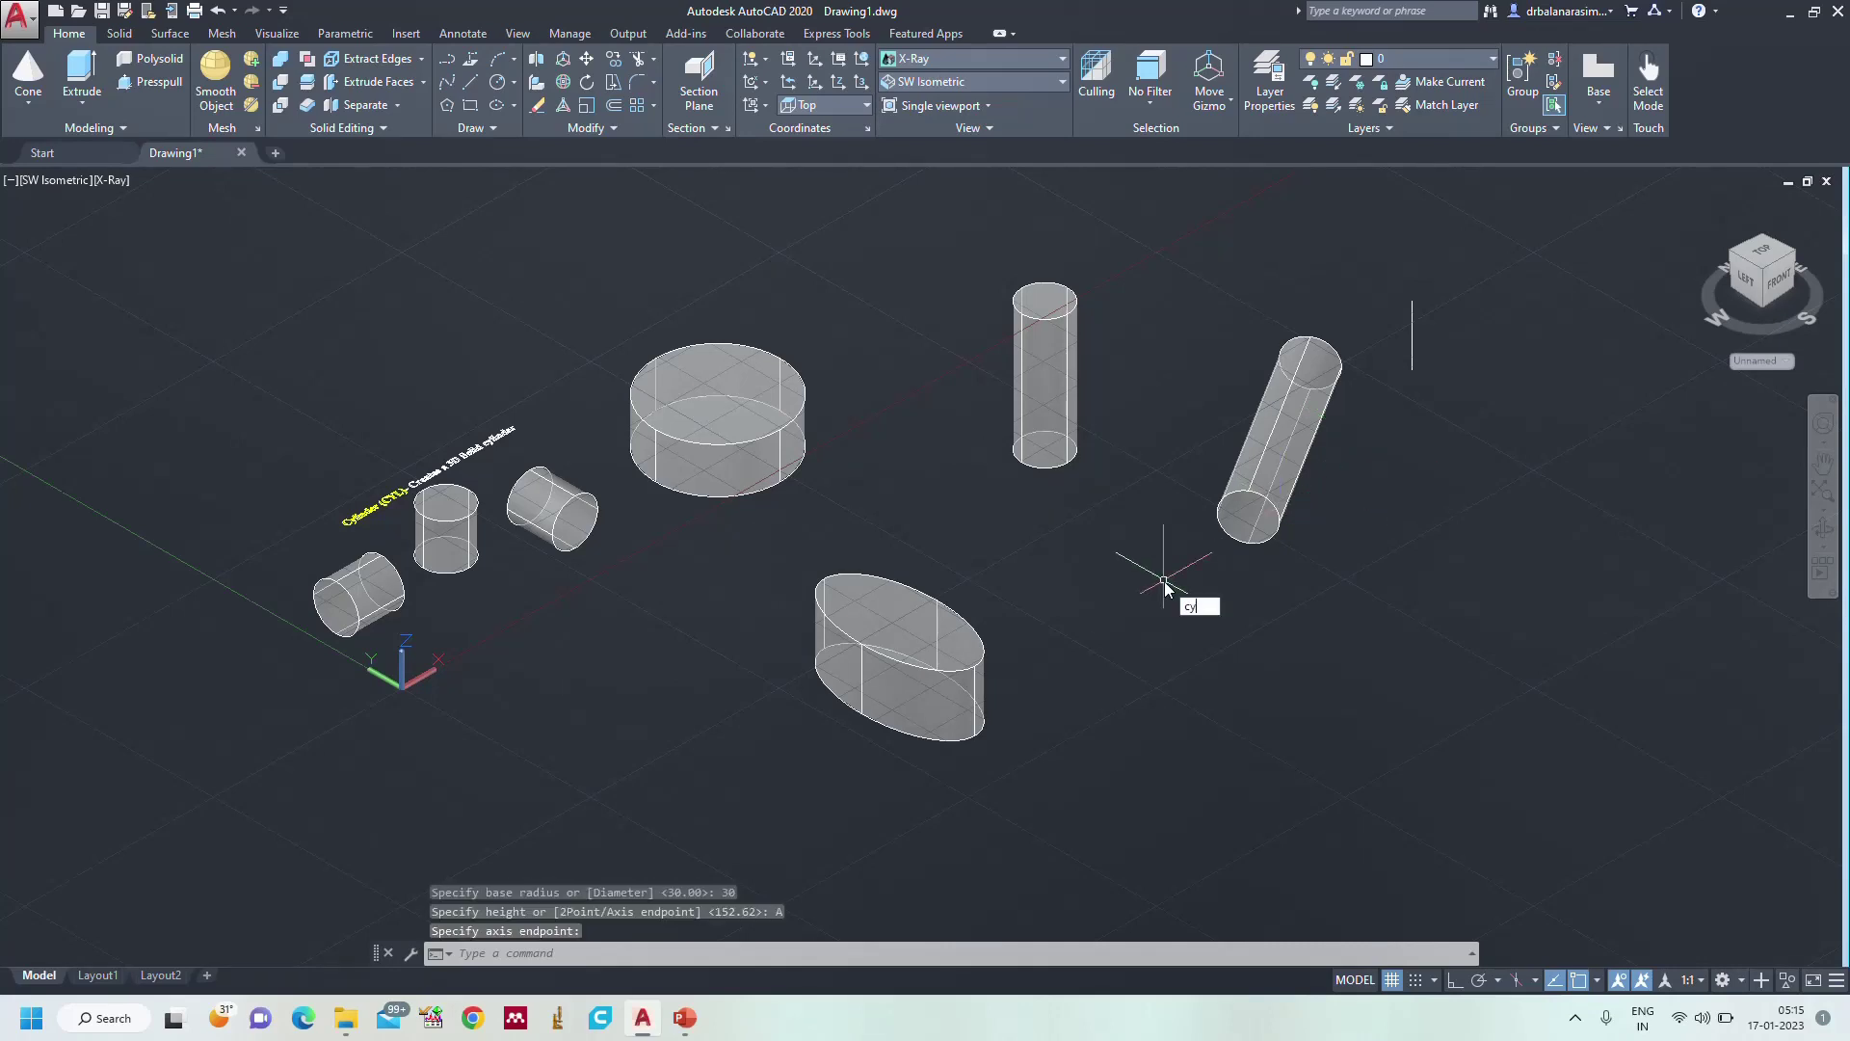
pyautogui.press('Return')
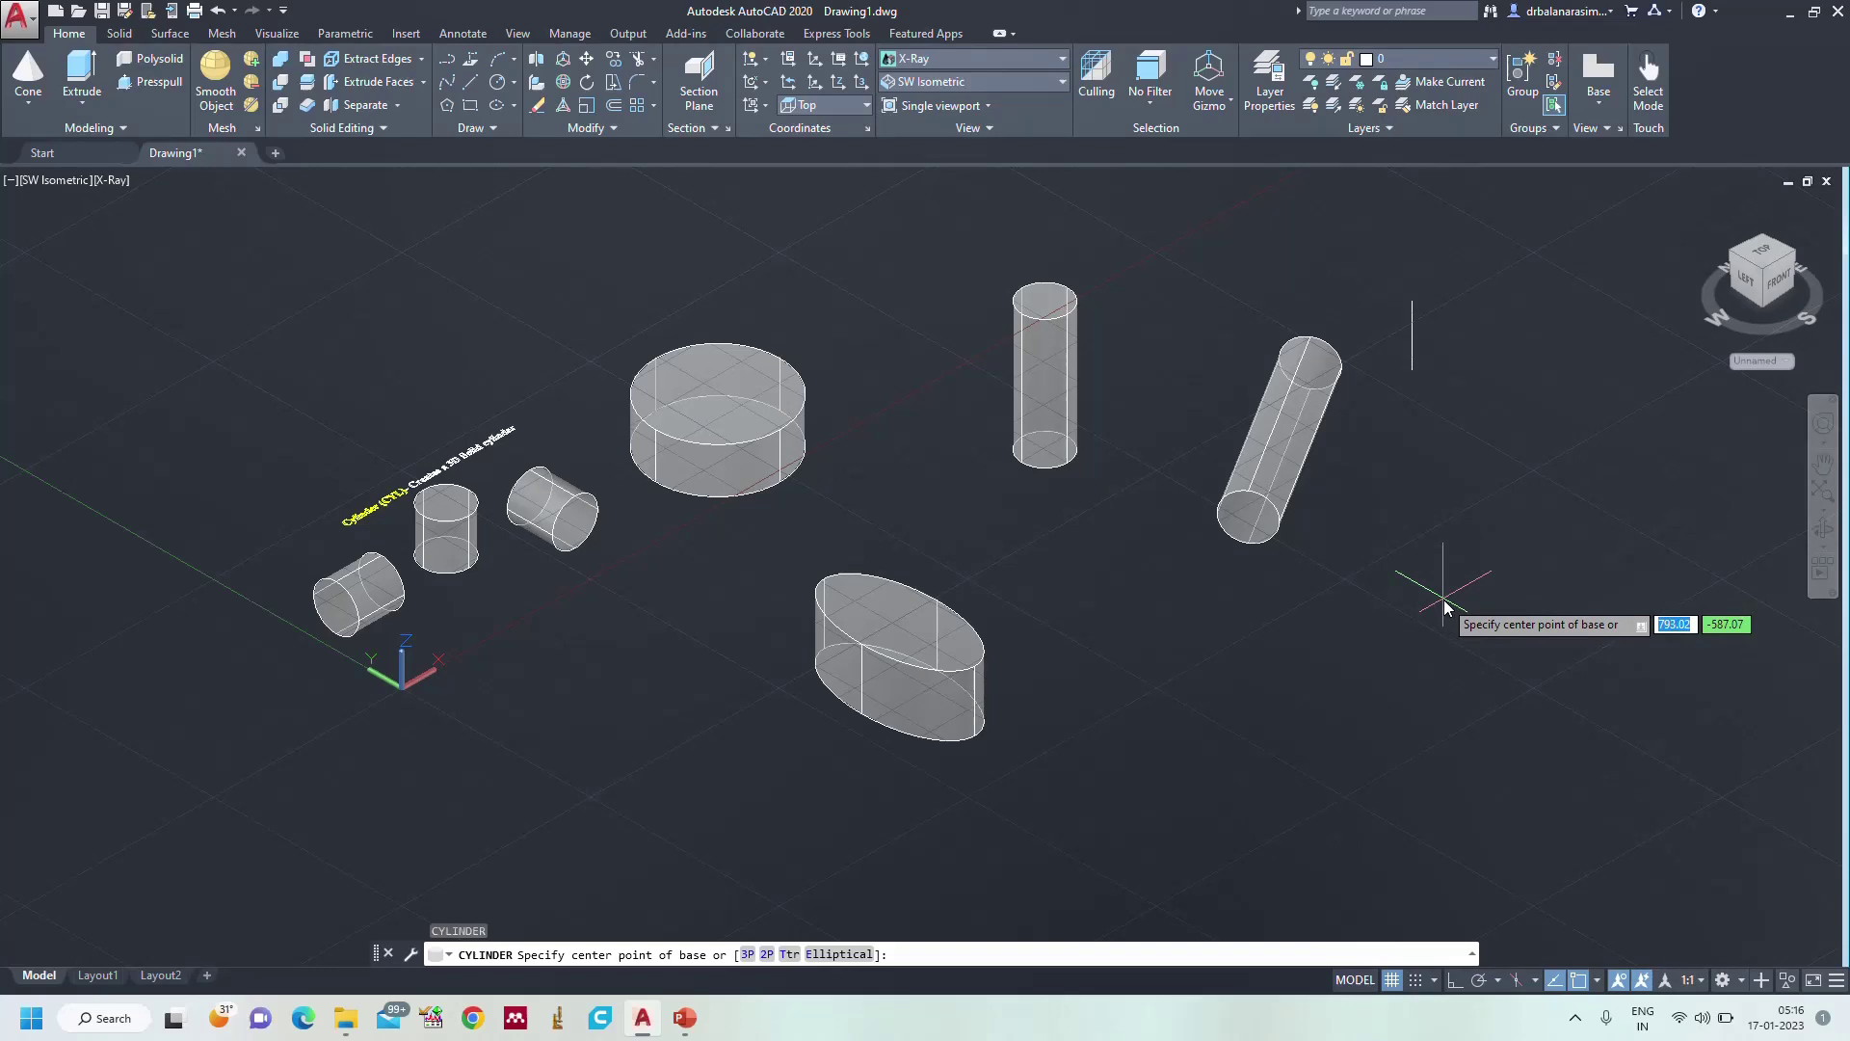
pyautogui.press('Escape')
# - Zoom to All so that the entire drawing with every cylinder fits in the view
pyautogui.write('z')
pyautogui.press('Return')
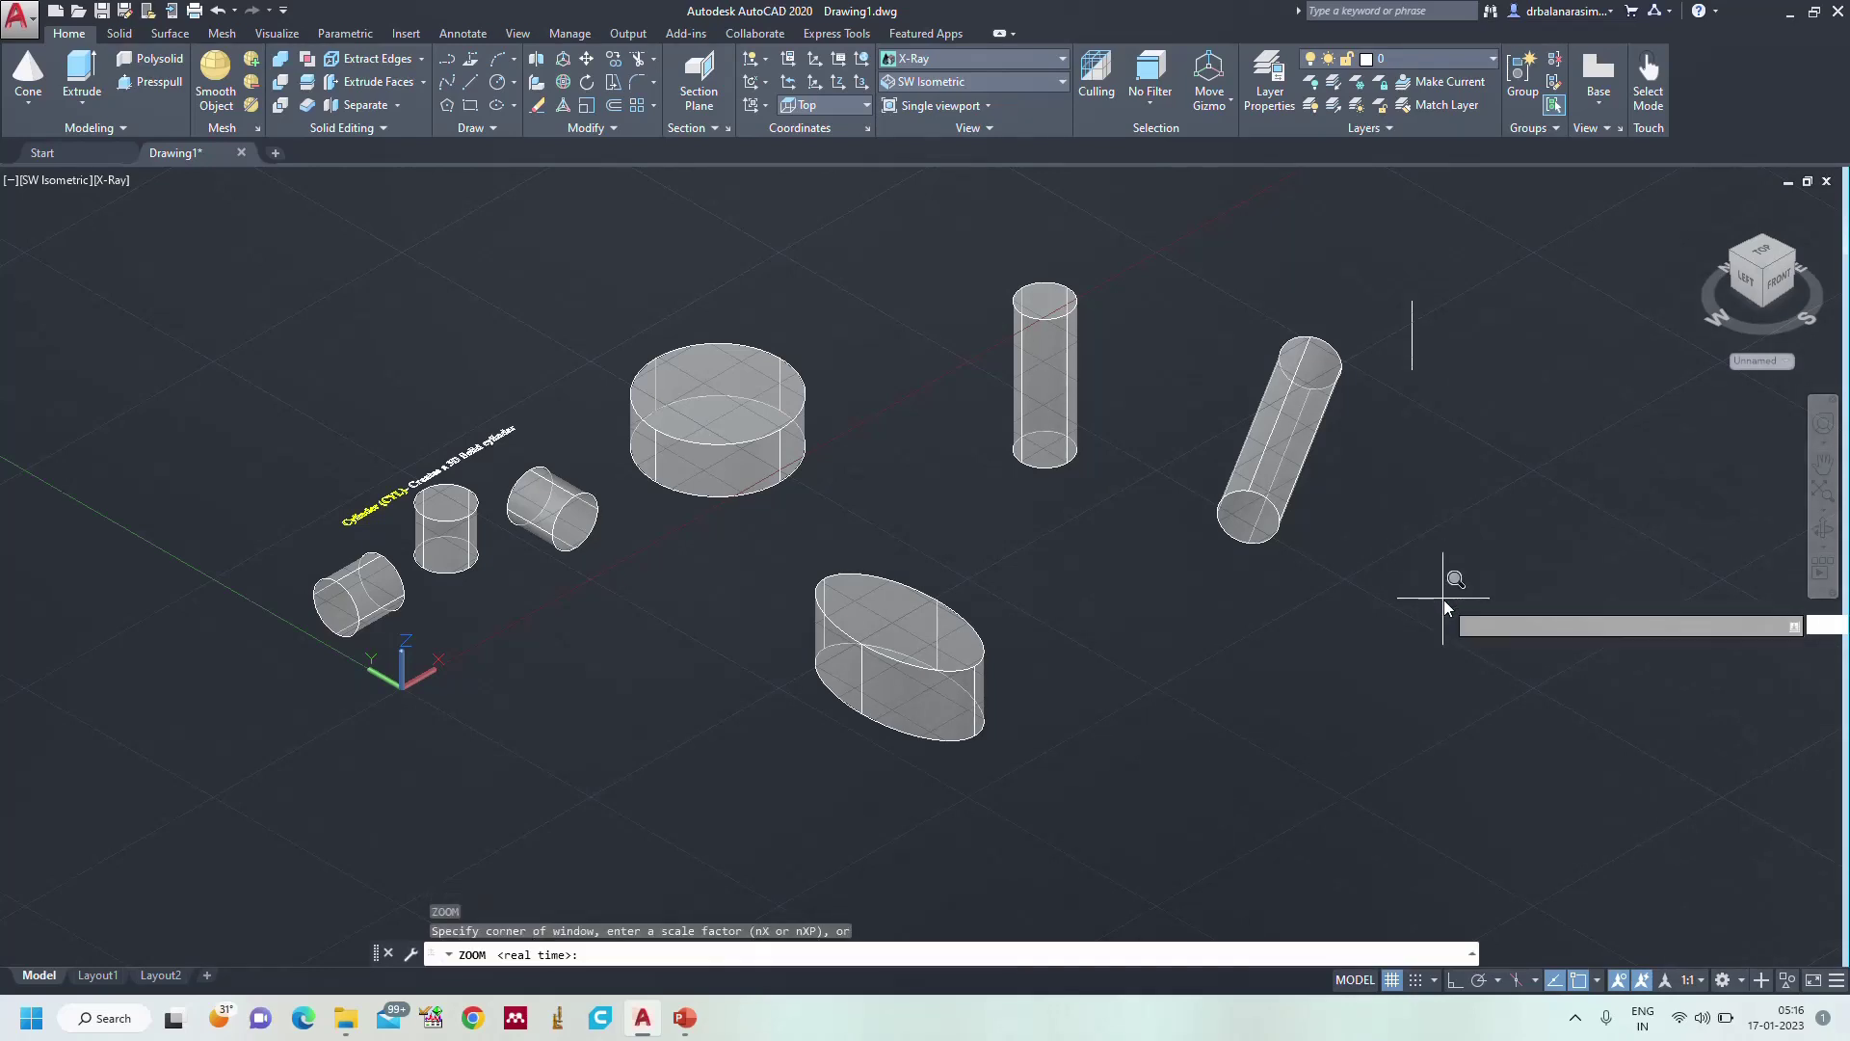
pyautogui.write('a')
pyautogui.press('Return')
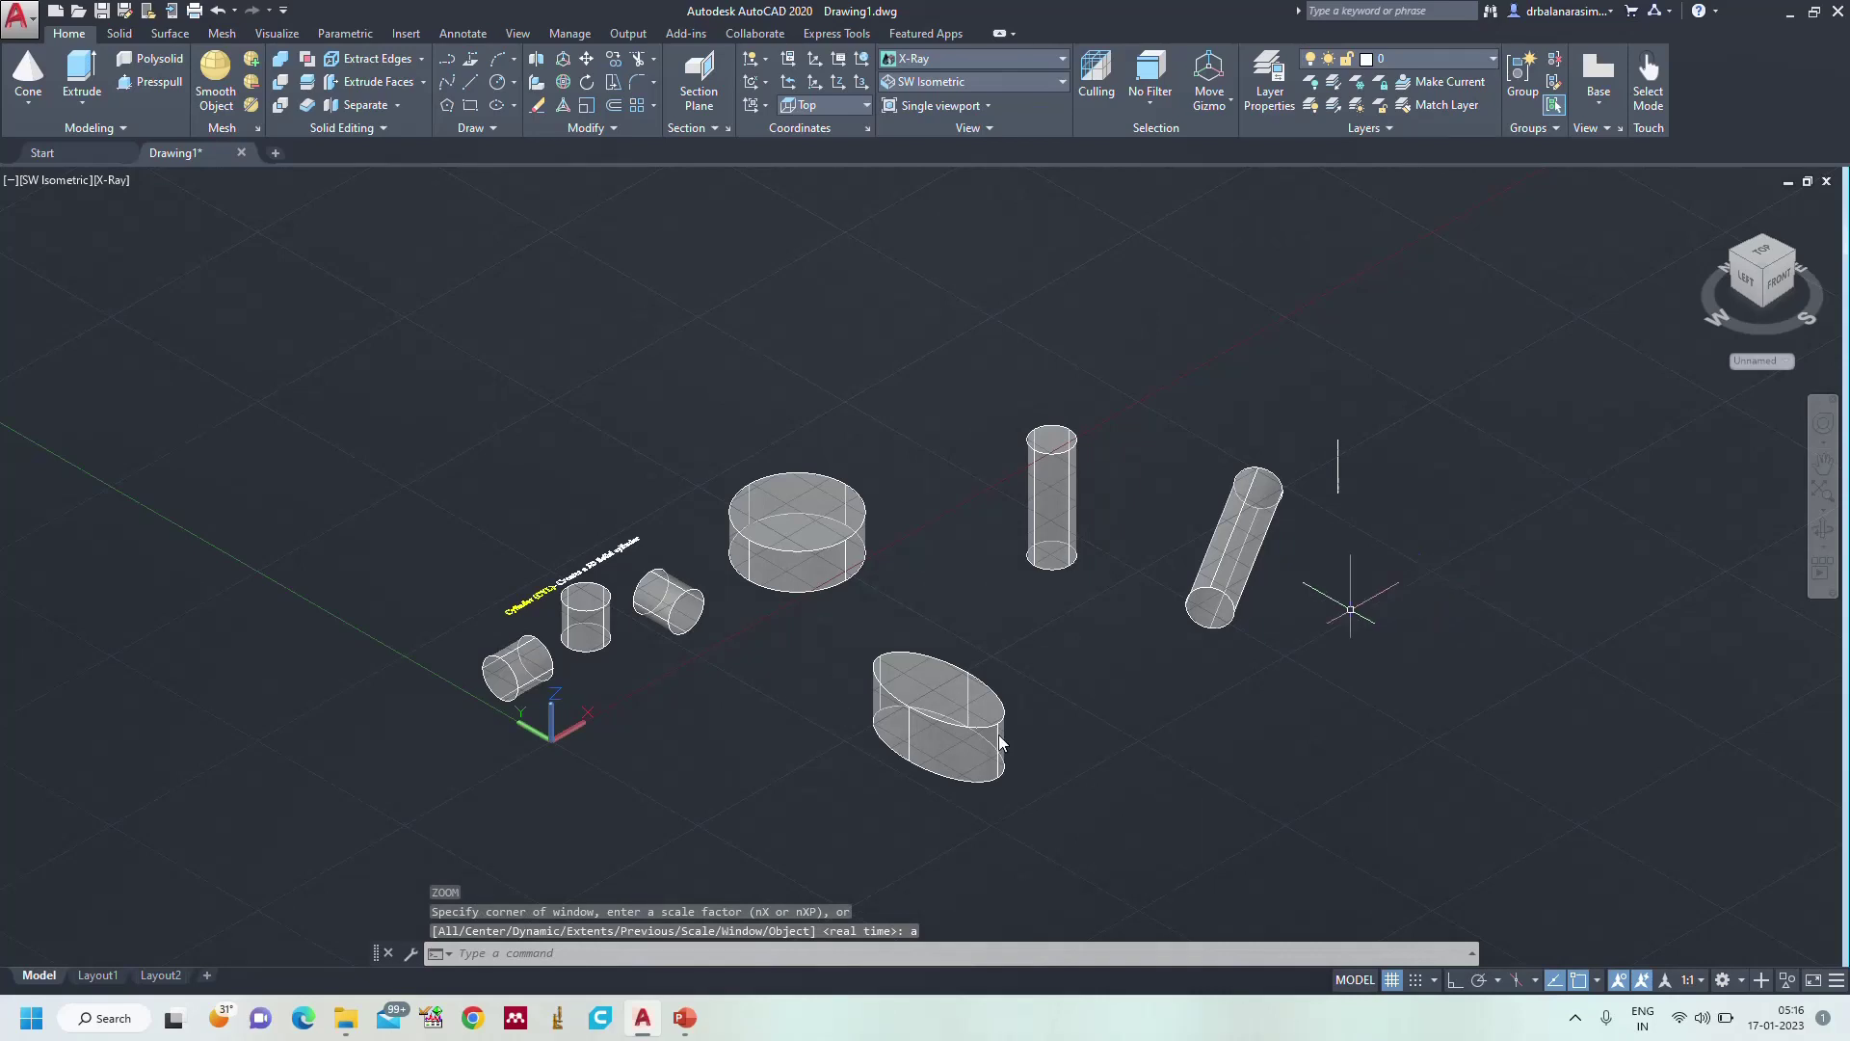